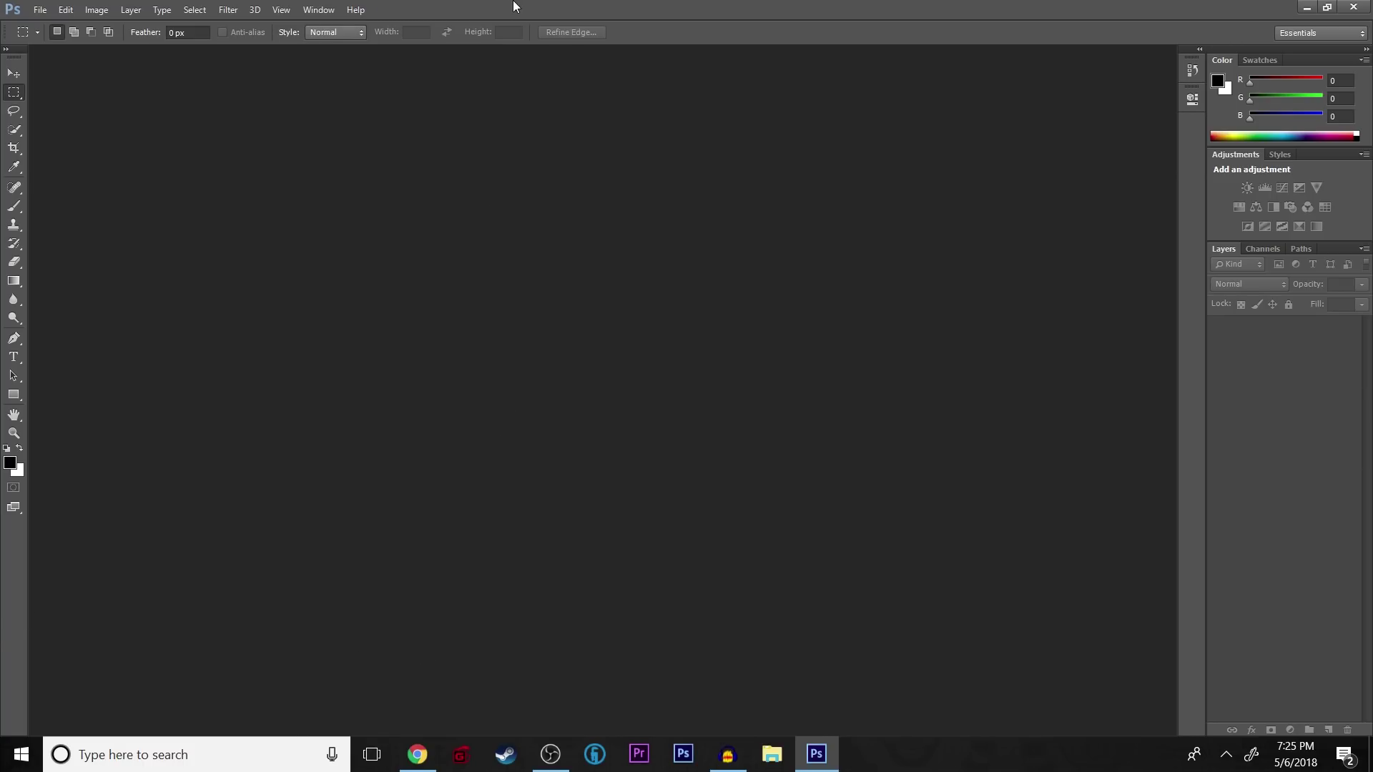
Create a new 1920 x 1080 pixel RGB document with a white background.
left_click(40, 9)
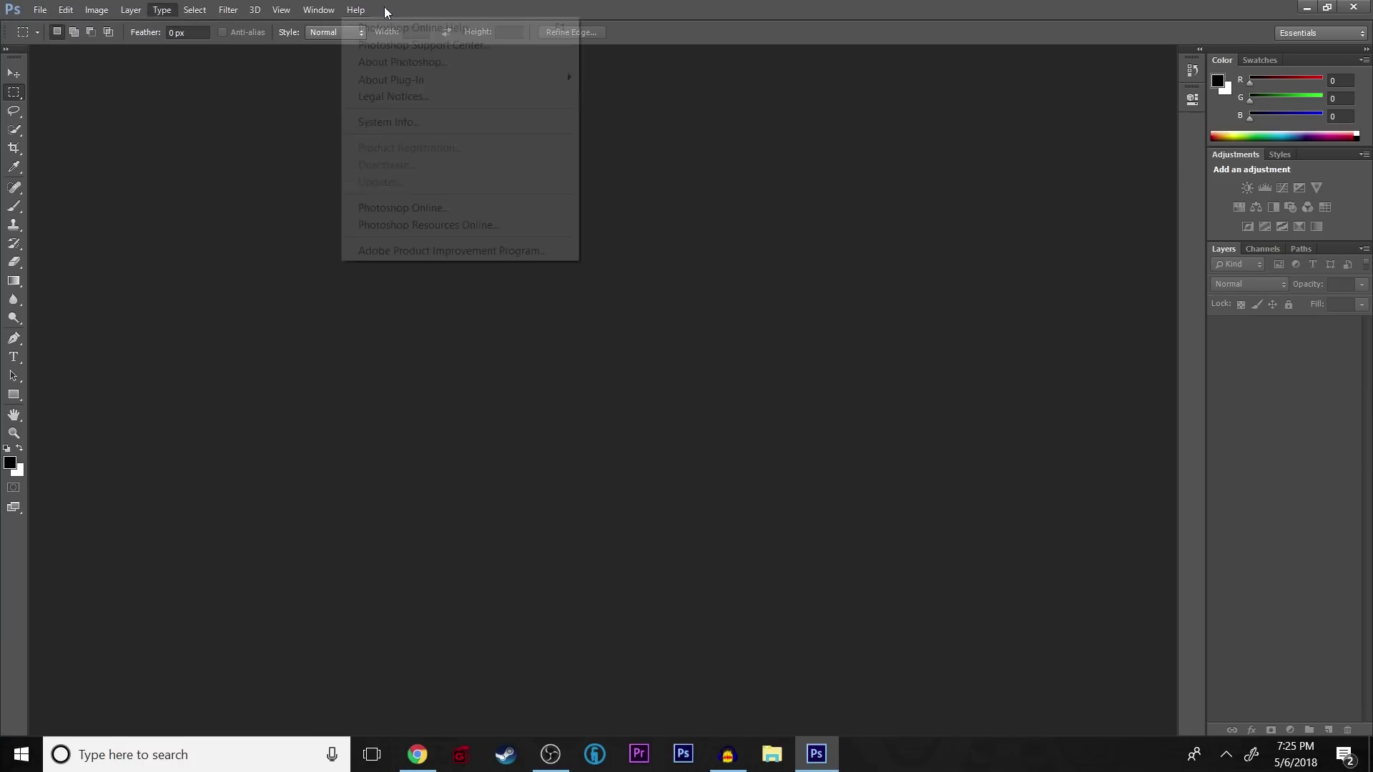
left_click(45, 27)
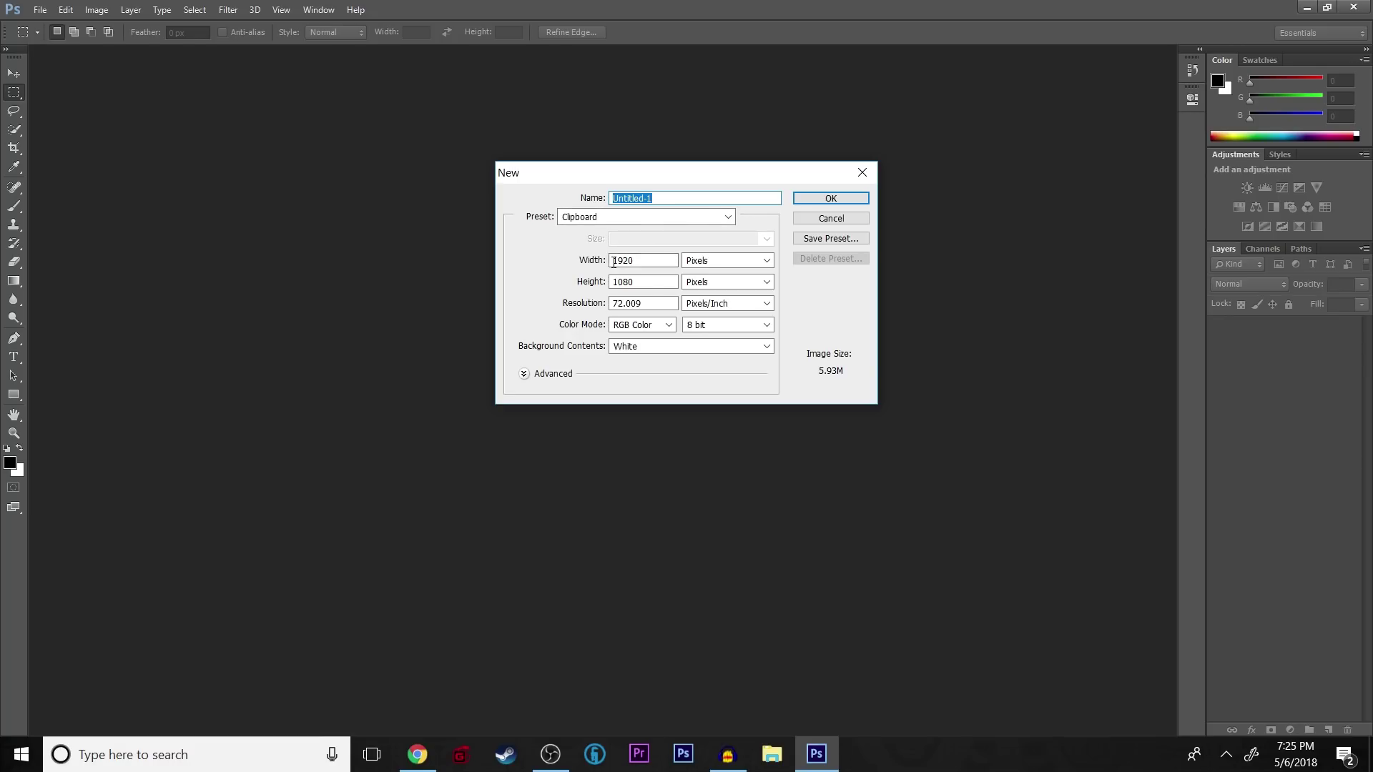
left_click(806, 200)
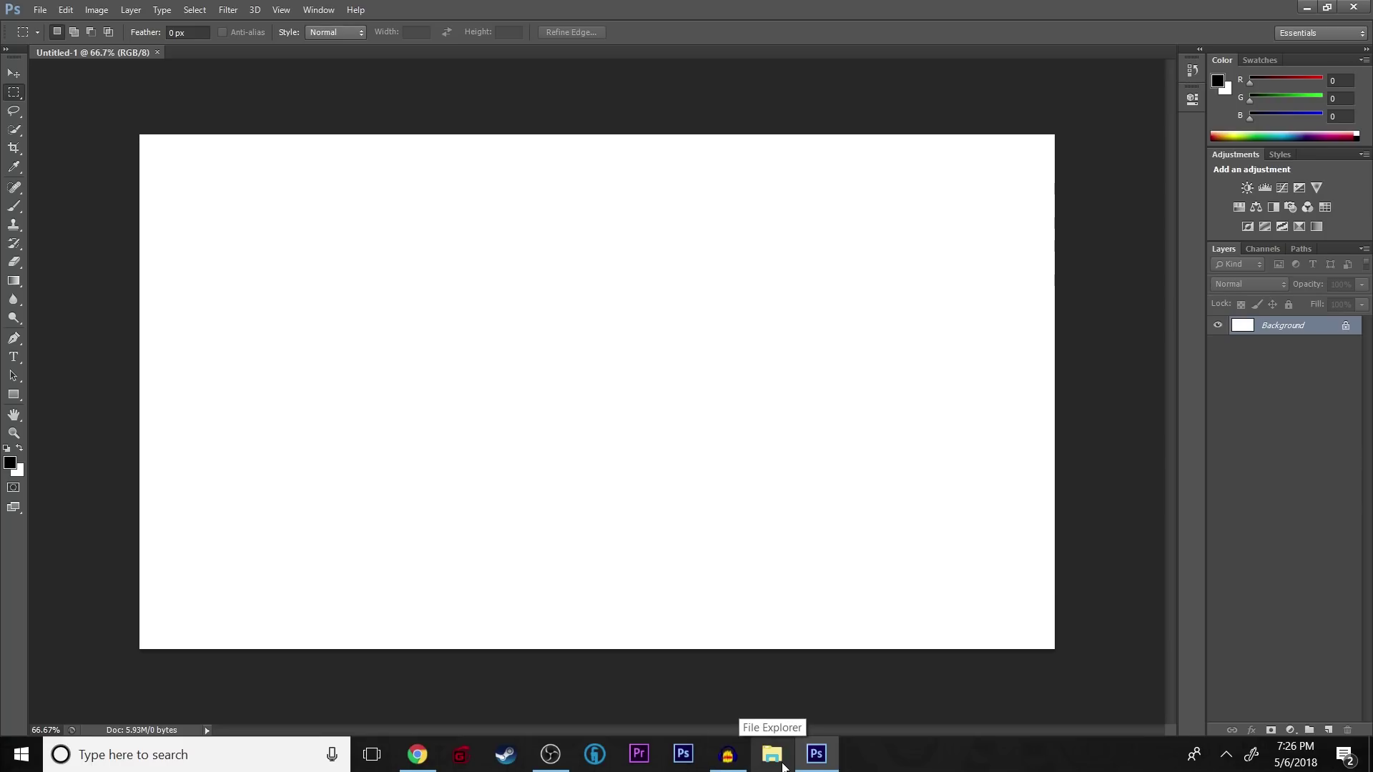
Switch to File Explorer and open the Seagate Expansion Drive (F:) from This PC.
left_click(551, 744)
left_click(563, 746)
left_click(779, 751)
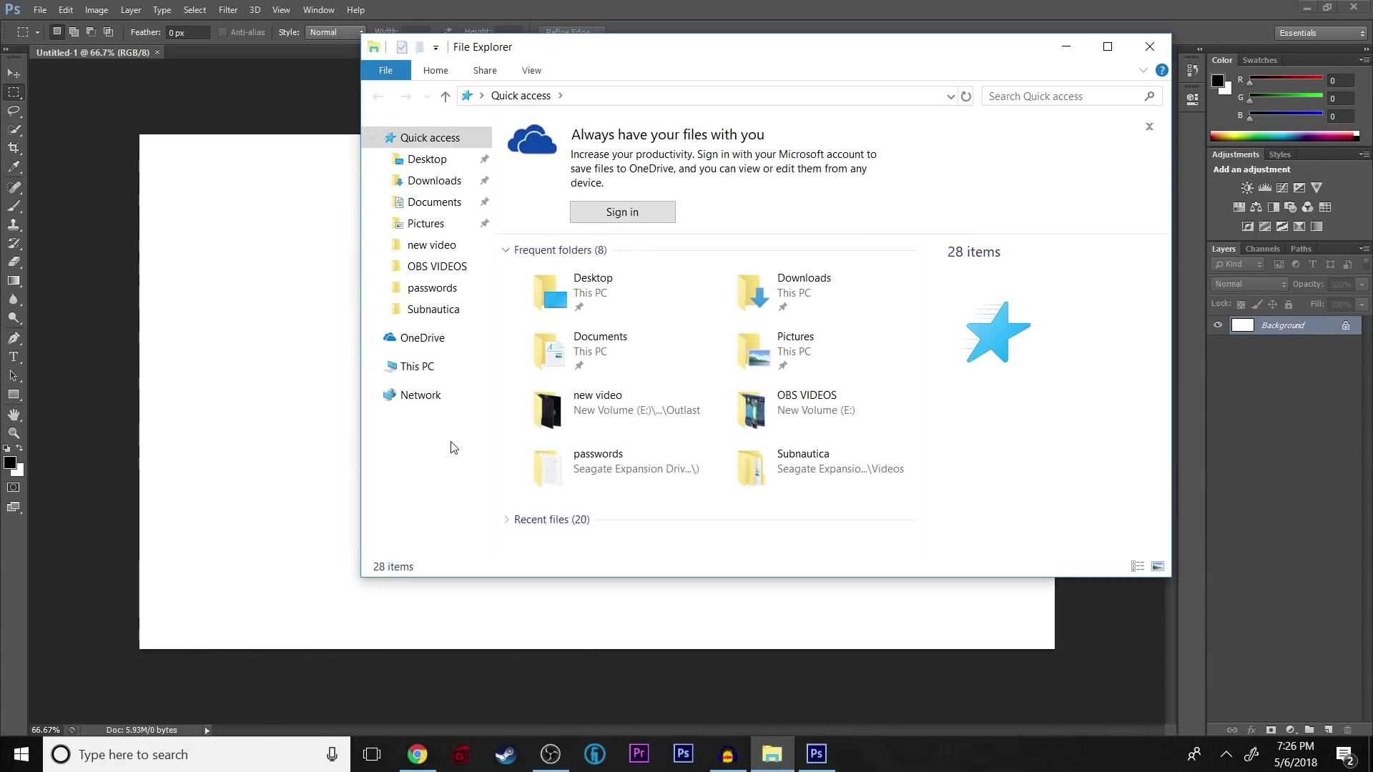
left_click(440, 363)
scroll(815, 301, "down", 4)
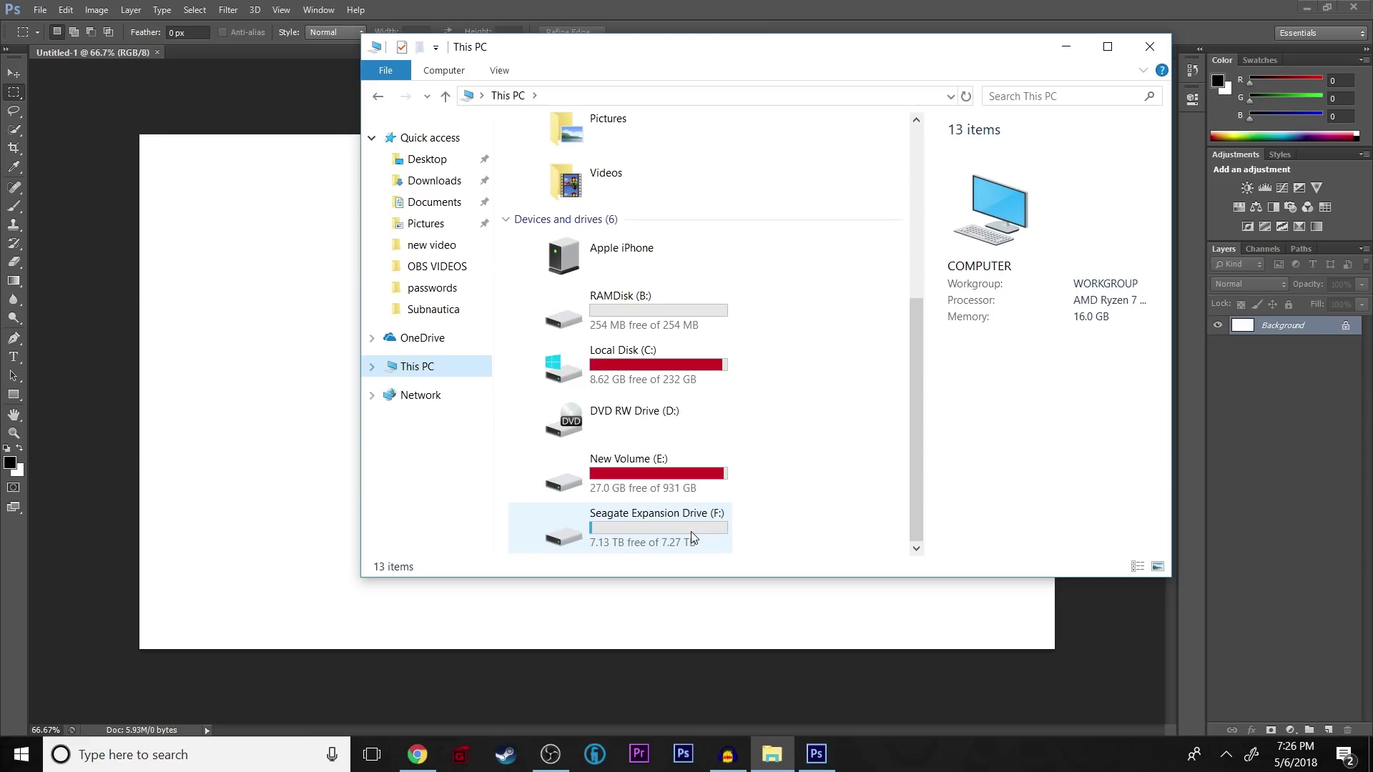
double_click(672, 493)
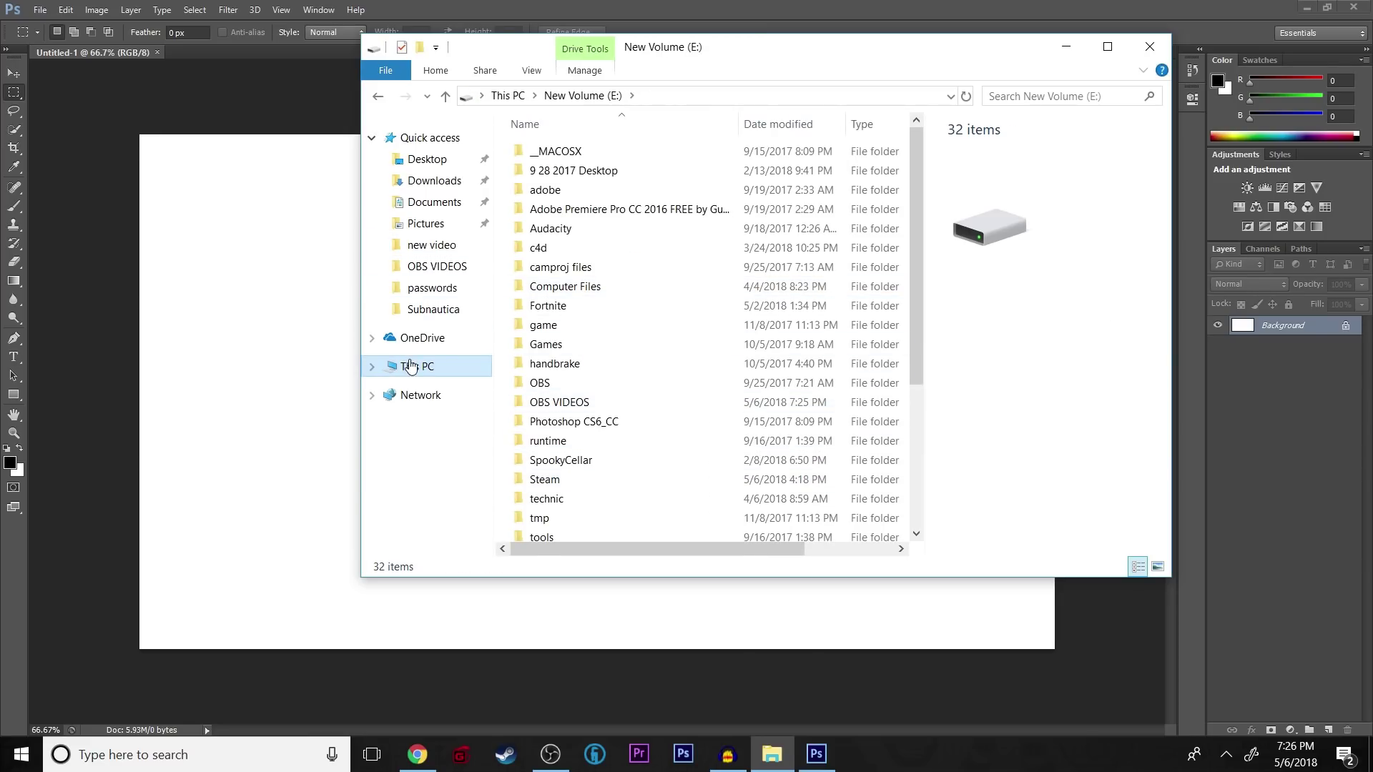
left_click(411, 366)
scroll(639, 501, "down", 1)
double_click(639, 549)
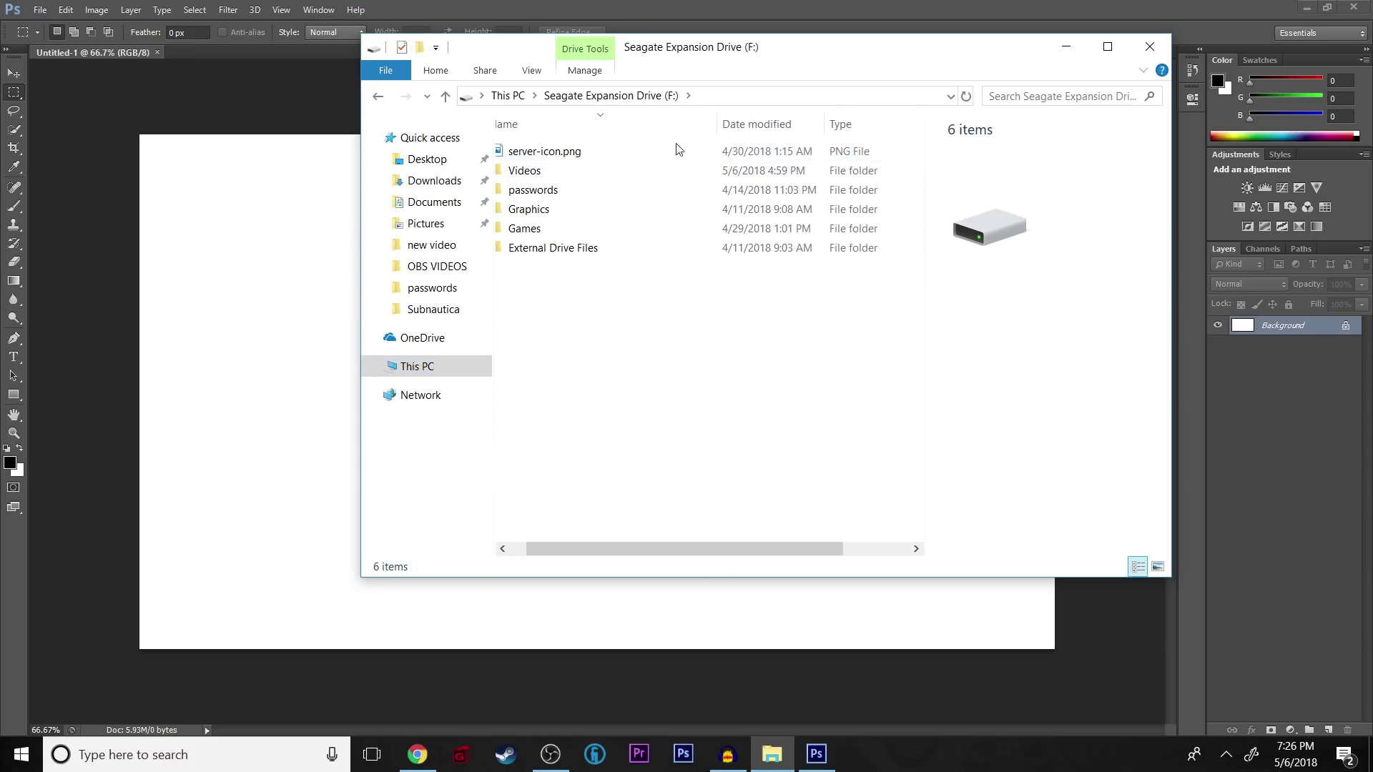
left_click_drag(721, 552, 604, 537)
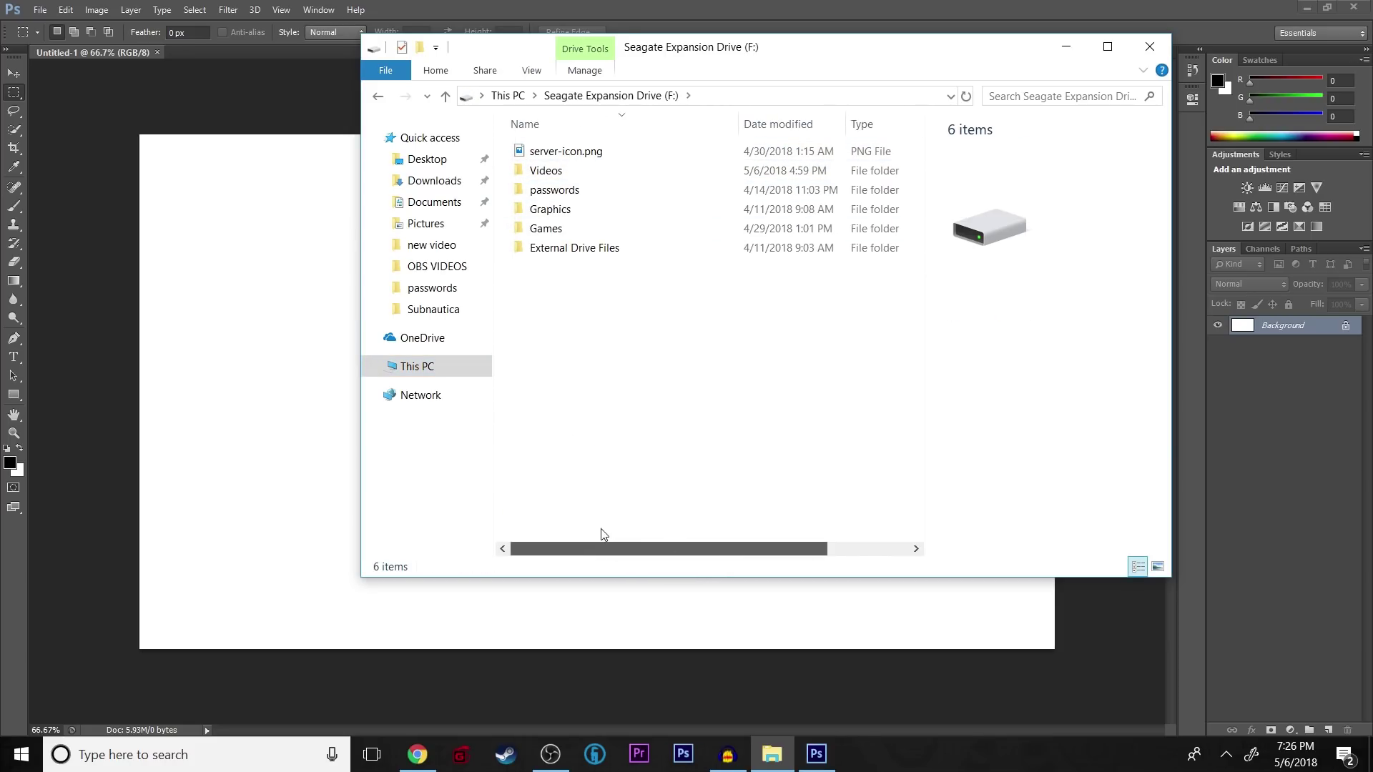
double_click(561, 176)
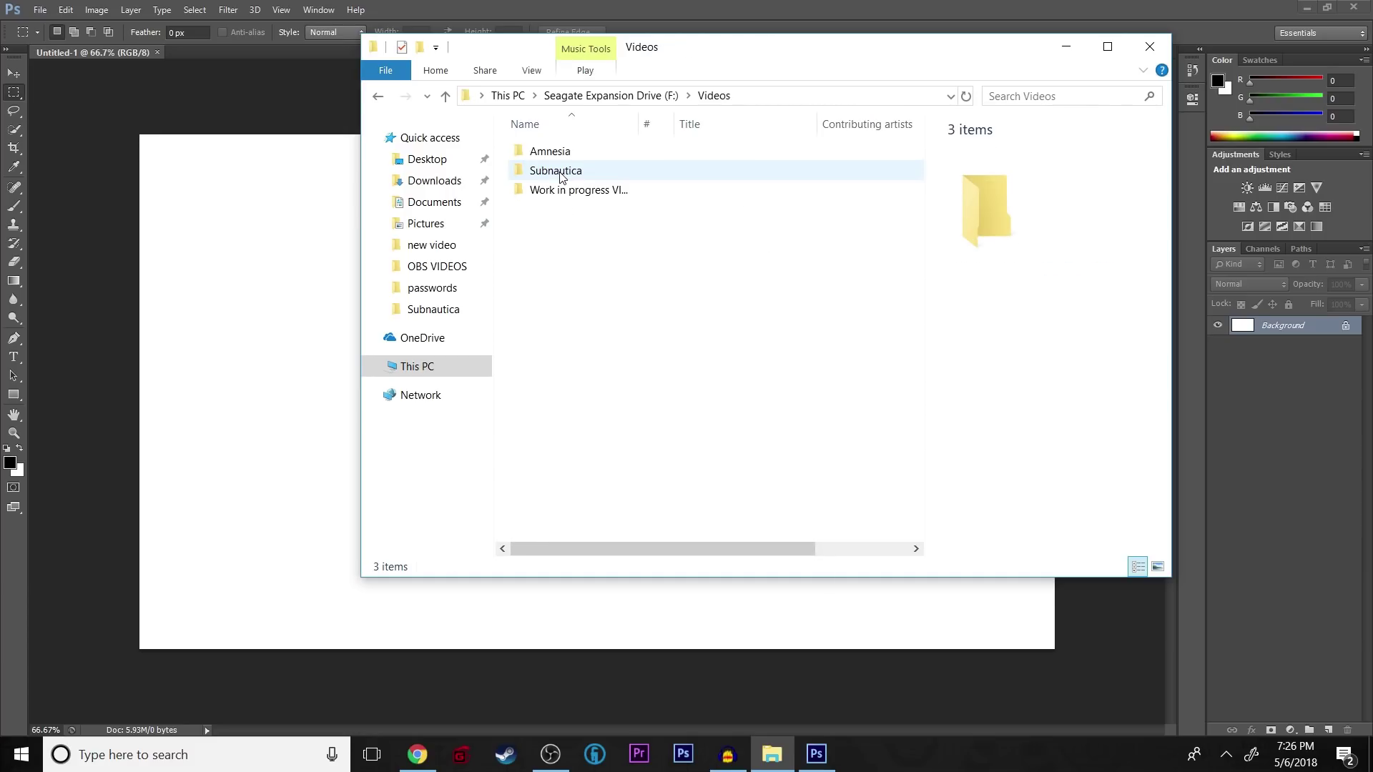
double_click(610, 179)
double_click(583, 204)
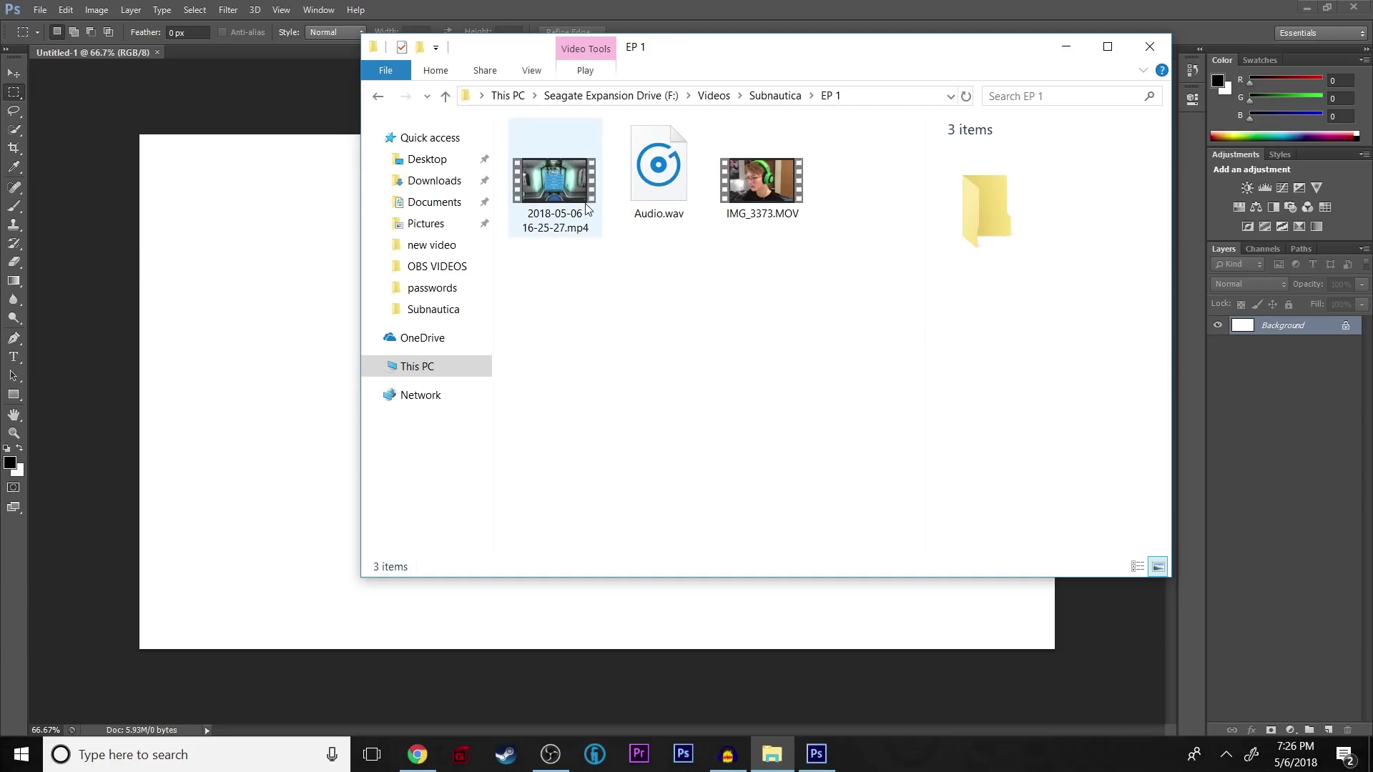
double_click(586, 211)
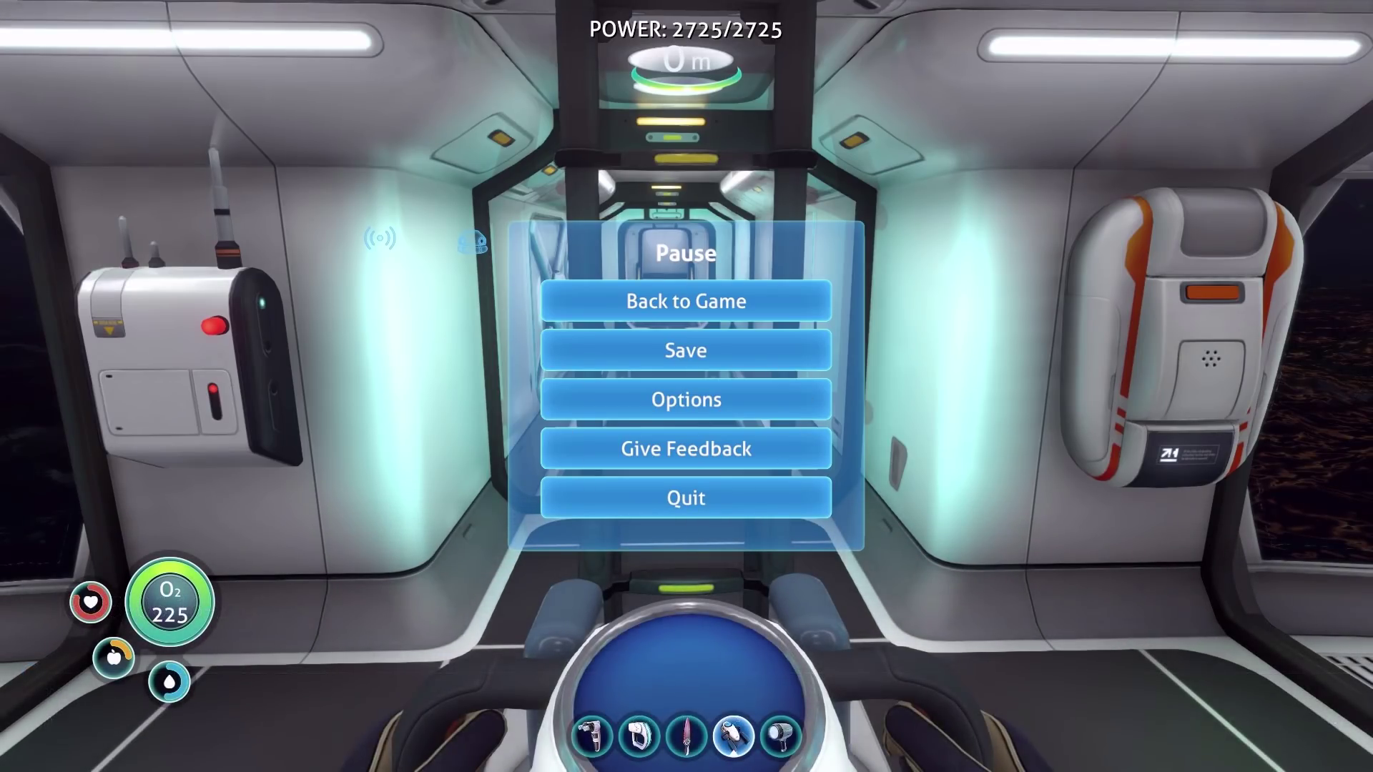
Scrub through the gameplay recording and stop on the cave water frame at 0:12:29.
left_click(634, 673)
left_click(741, 673)
left_click(797, 673)
left_click(826, 673)
left_click(938, 673)
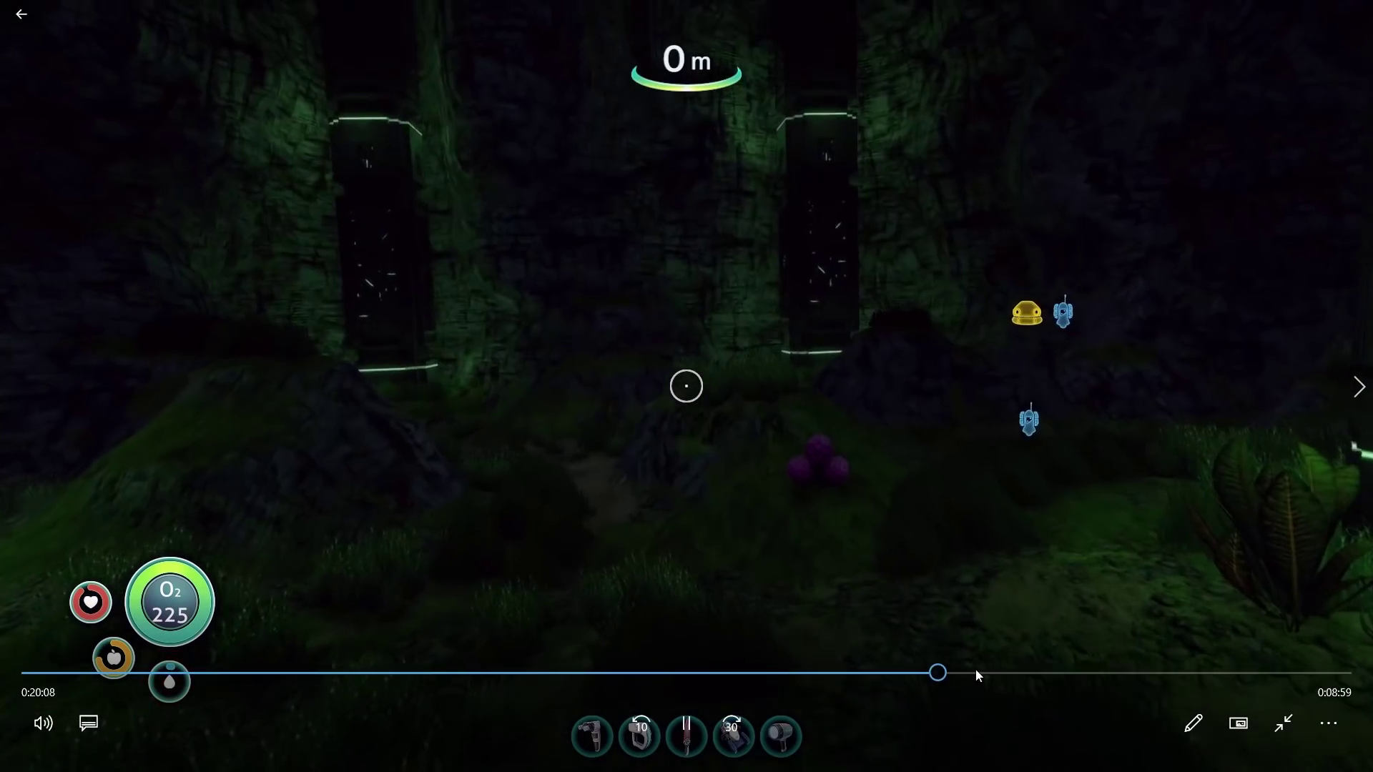
left_click(1073, 673)
left_click(1109, 673)
left_click(1159, 673)
left_click(1211, 673)
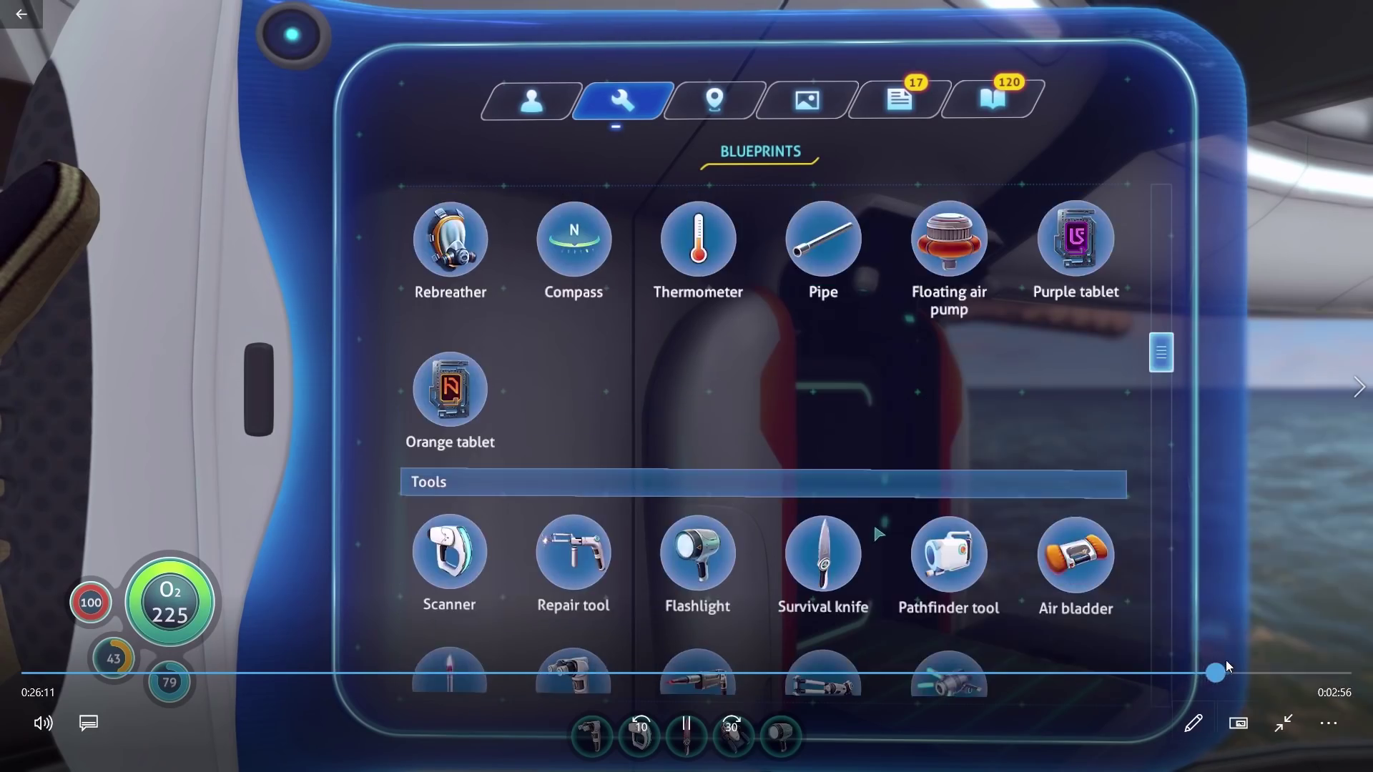
left_click(1301, 673)
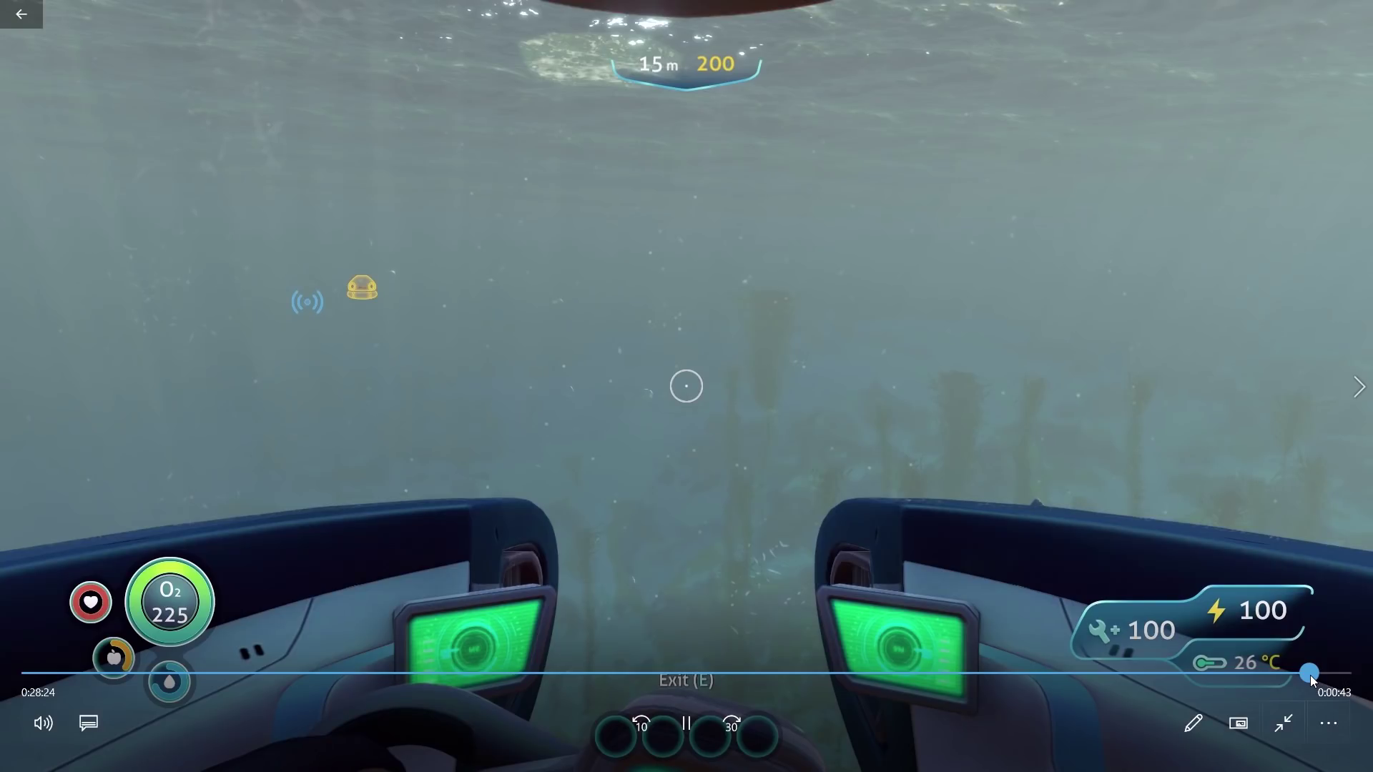
left_click(1321, 673)
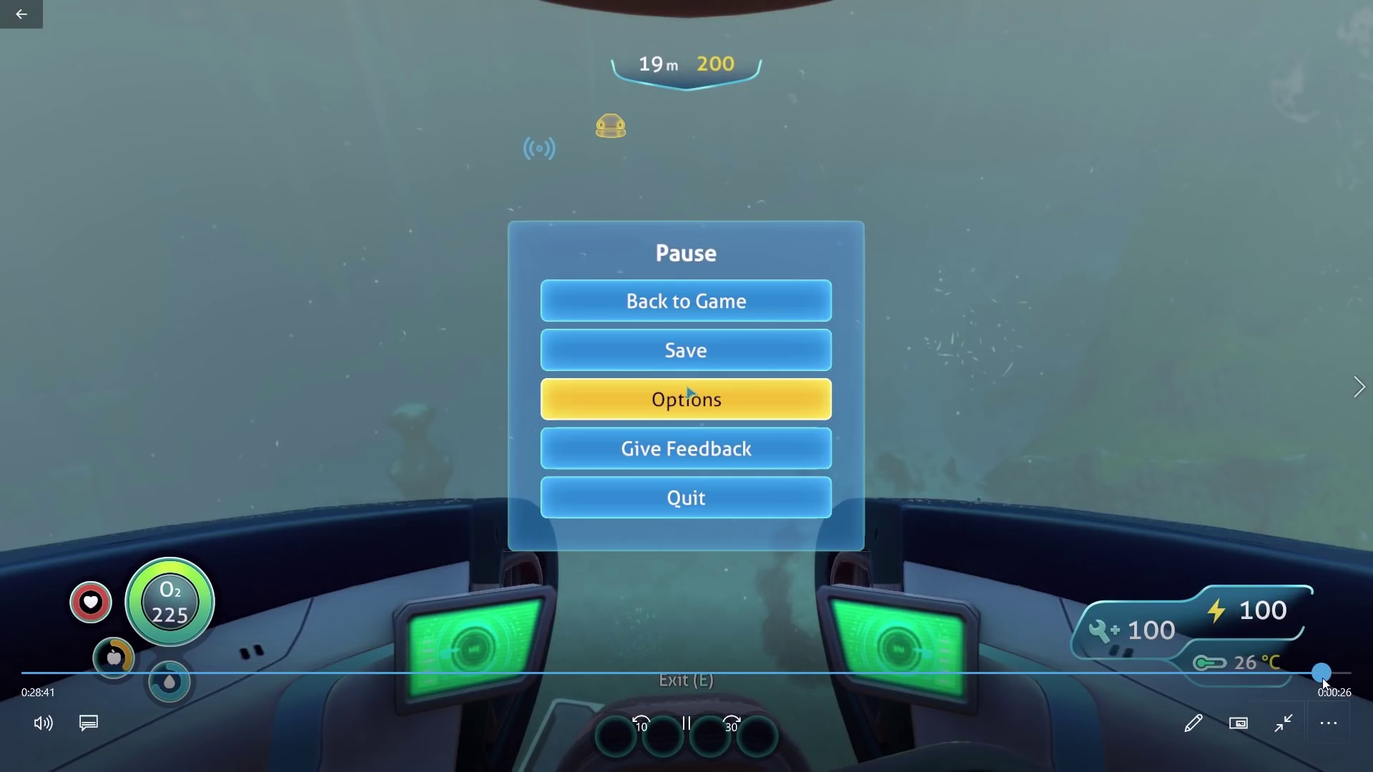
left_click(1178, 673)
left_click_drag(1179, 701, 372, 686)
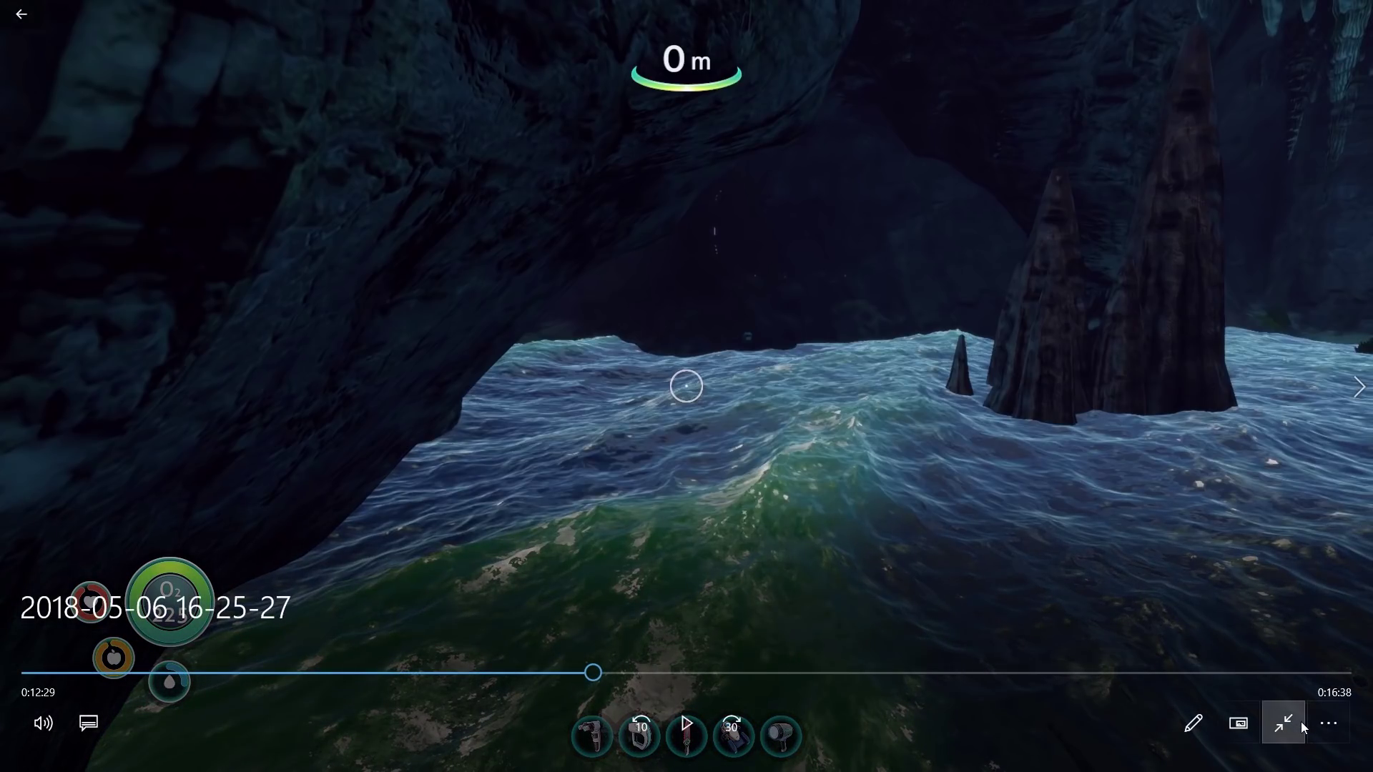
Leave the full-screen video, switch back to Photoshop and paste the captured frame into the blank document.
left_click(1298, 722)
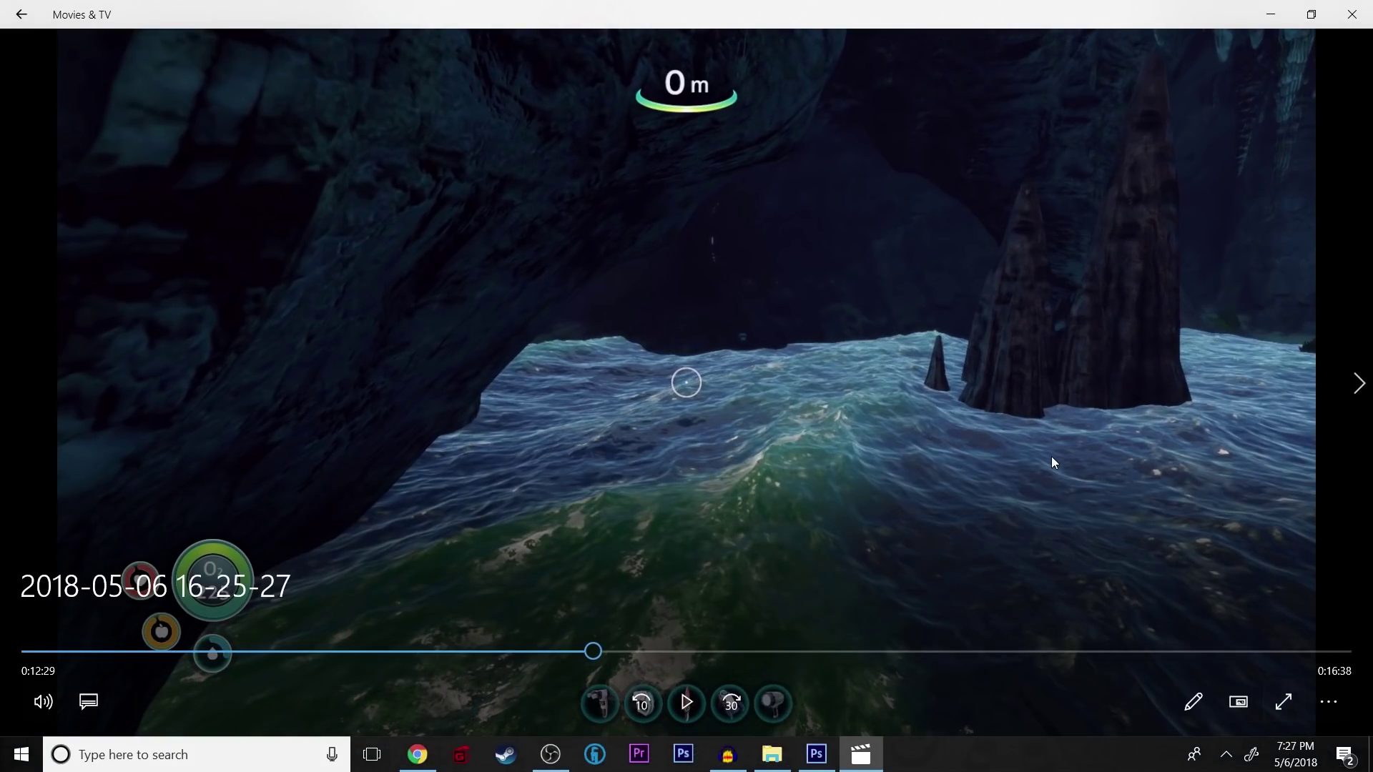
left_click(819, 757)
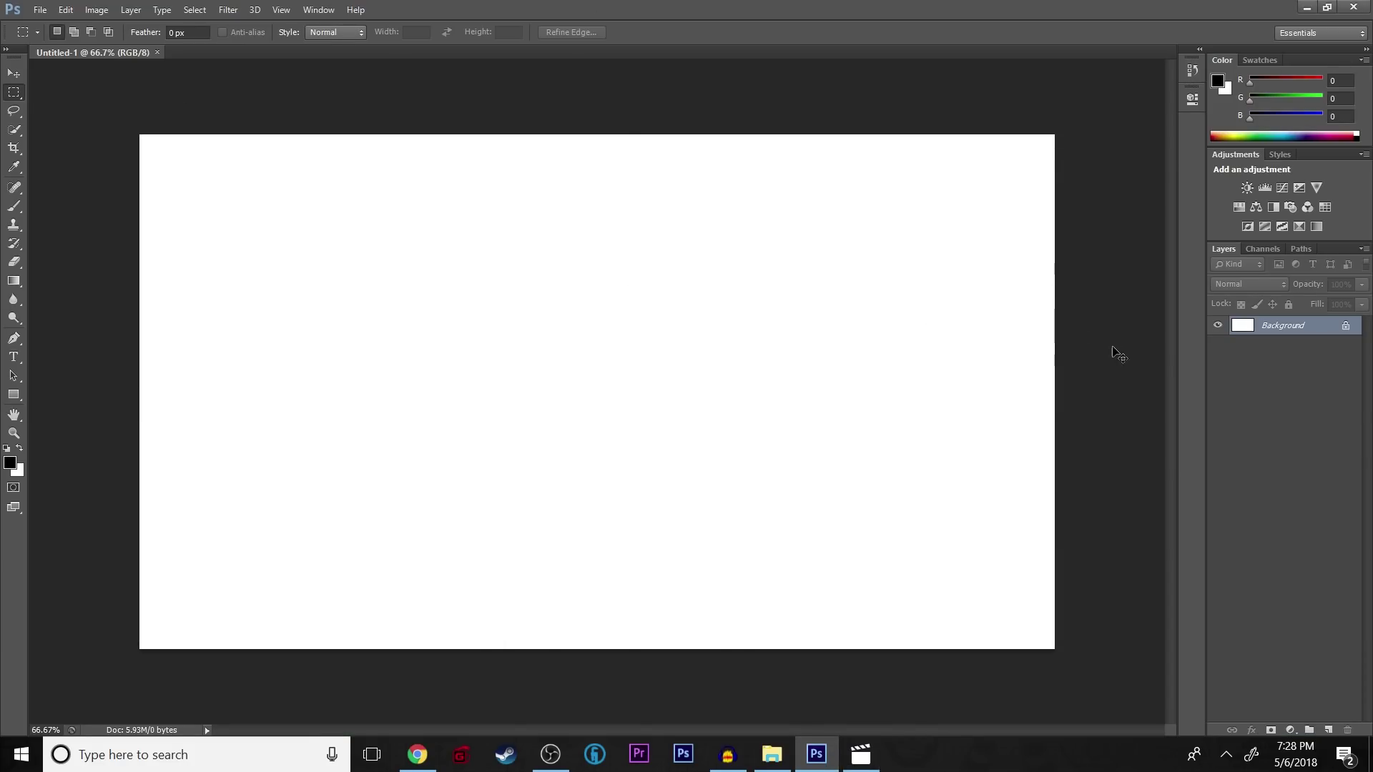
key("ctrl+v")
Scale the pasted frame to about 219% and reposition it so the water and rock spires fill the canvas without the HUD icons.
left_click(13, 73)
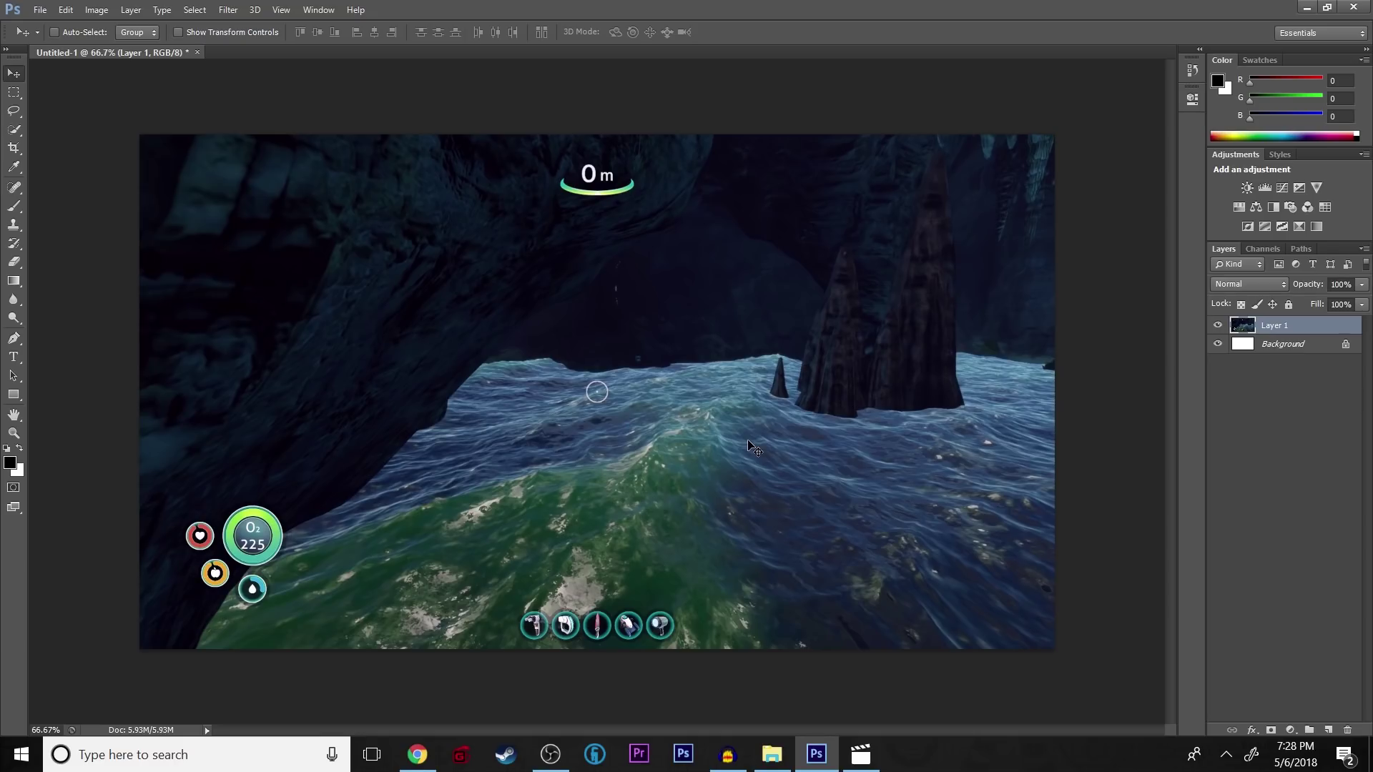
key("ctrl+t")
left_click_drag(1024, 611, 557, 443)
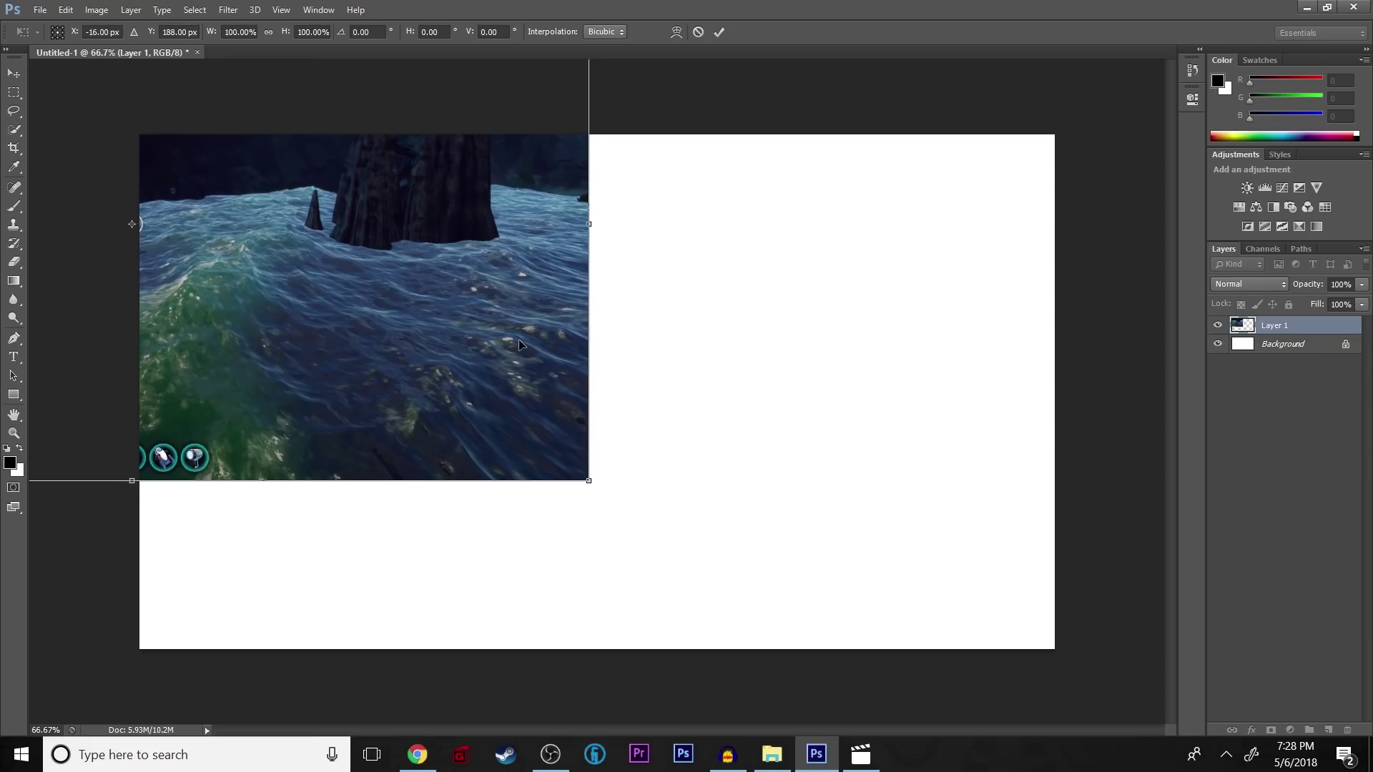
left_click_drag(589, 479, 195, 184)
left_click_drag(648, 469, 1056, 690)
left_click_drag(702, 500, 1195, 734)
left_click_drag(948, 616, 837, 667)
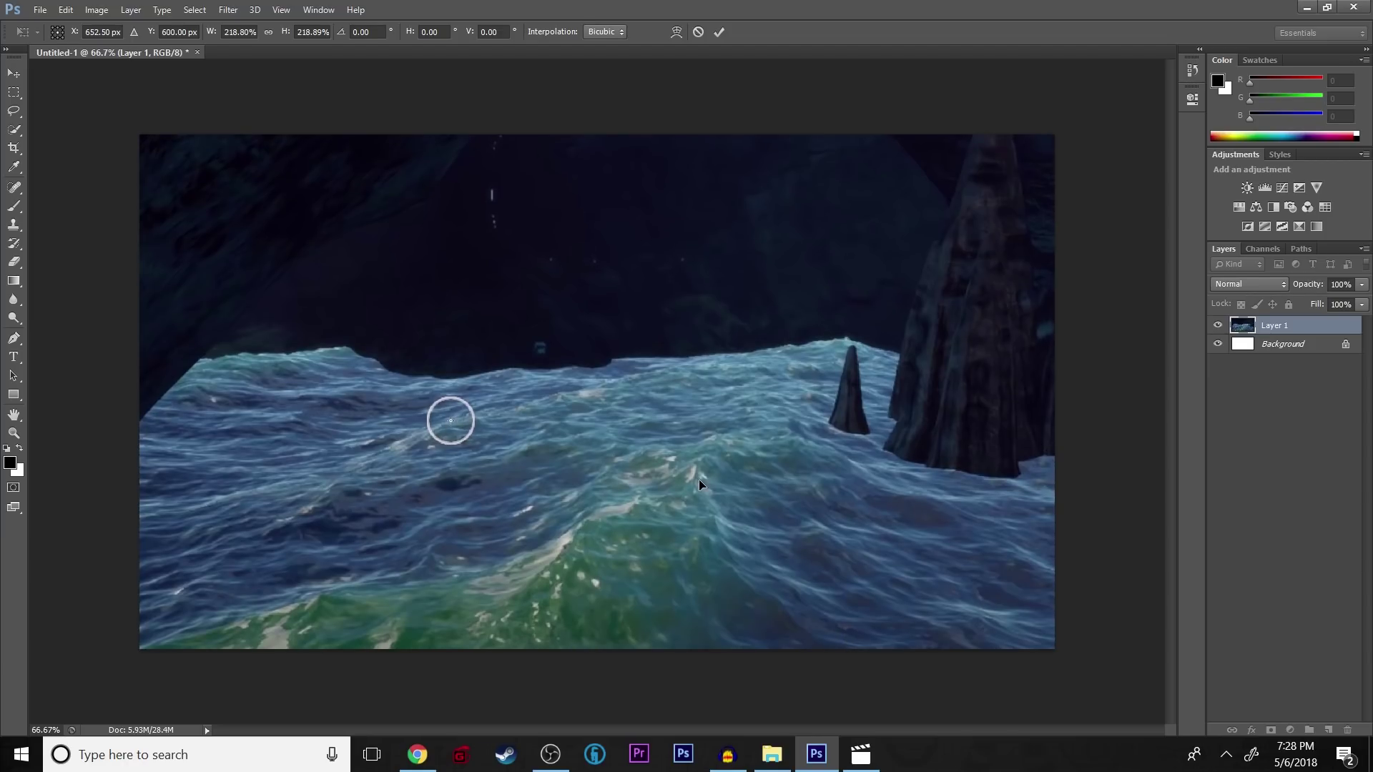
key("Return")
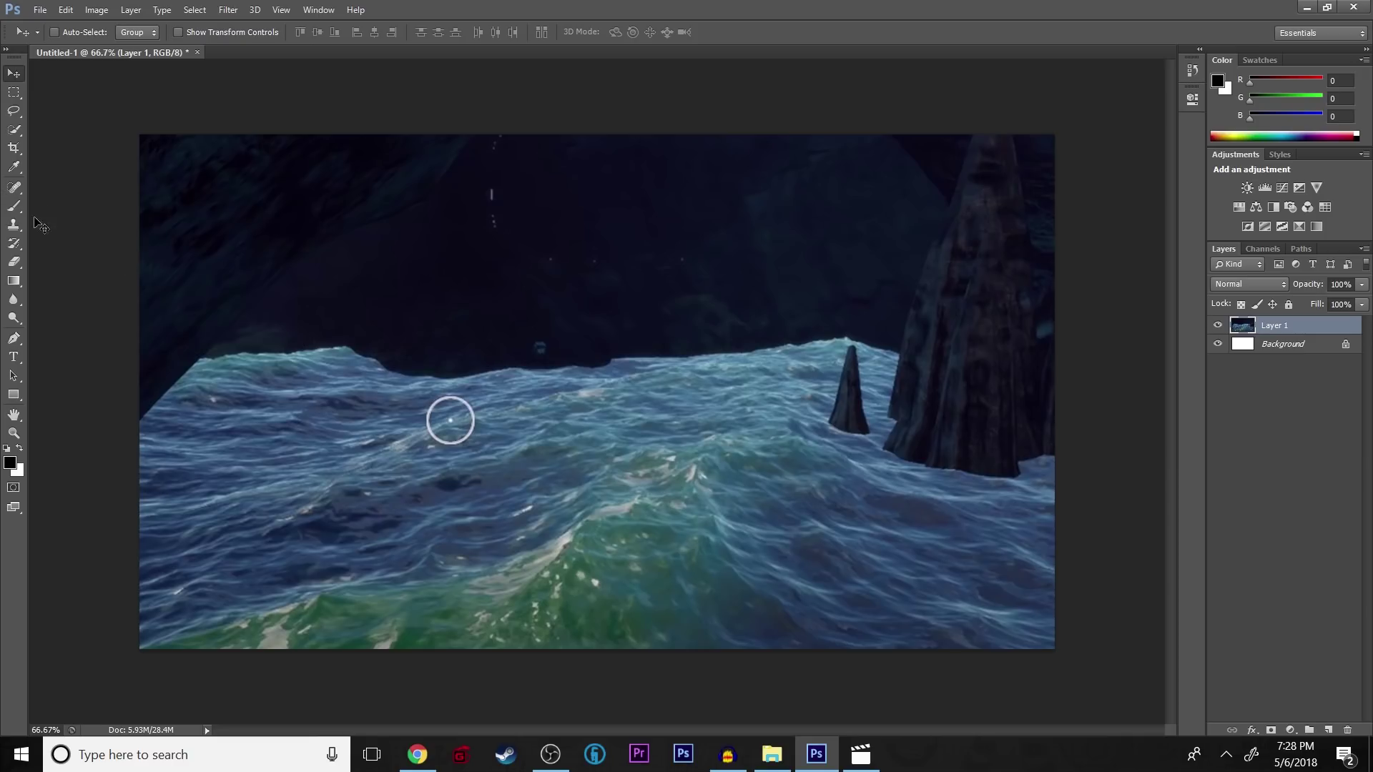
Try to soften the white crosshair ring on the water with the Blur tool at a 32 px brush size.
left_click(10, 303)
left_click(60, 303)
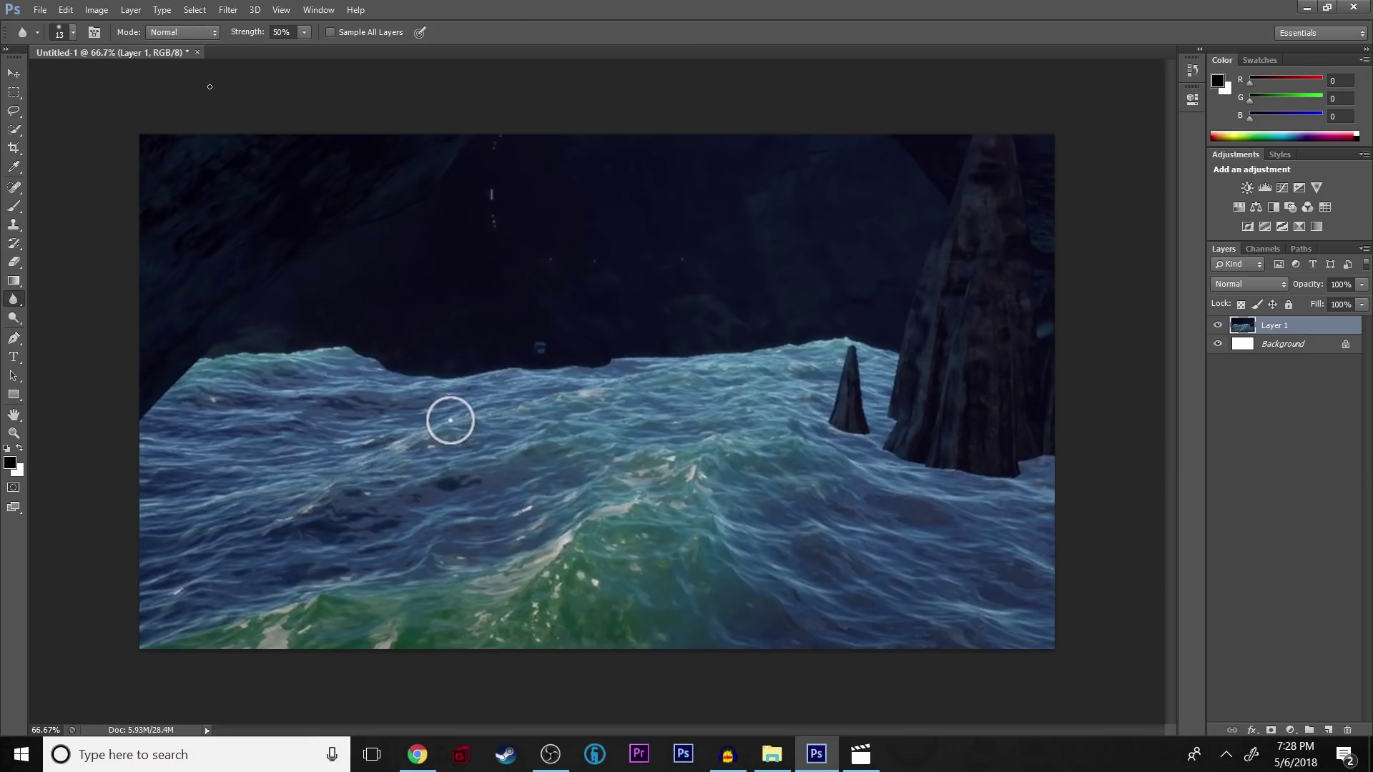
left_click(73, 33)
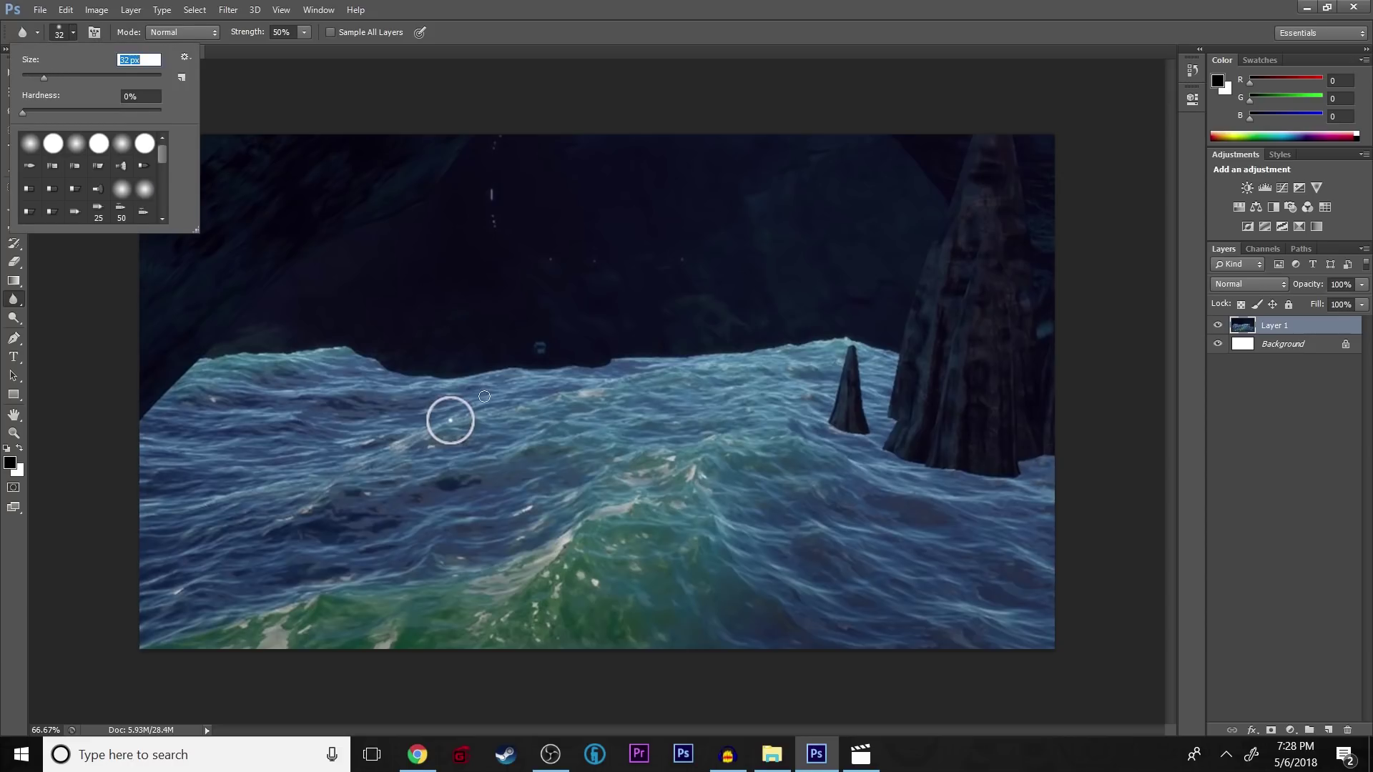
left_click(435, 397)
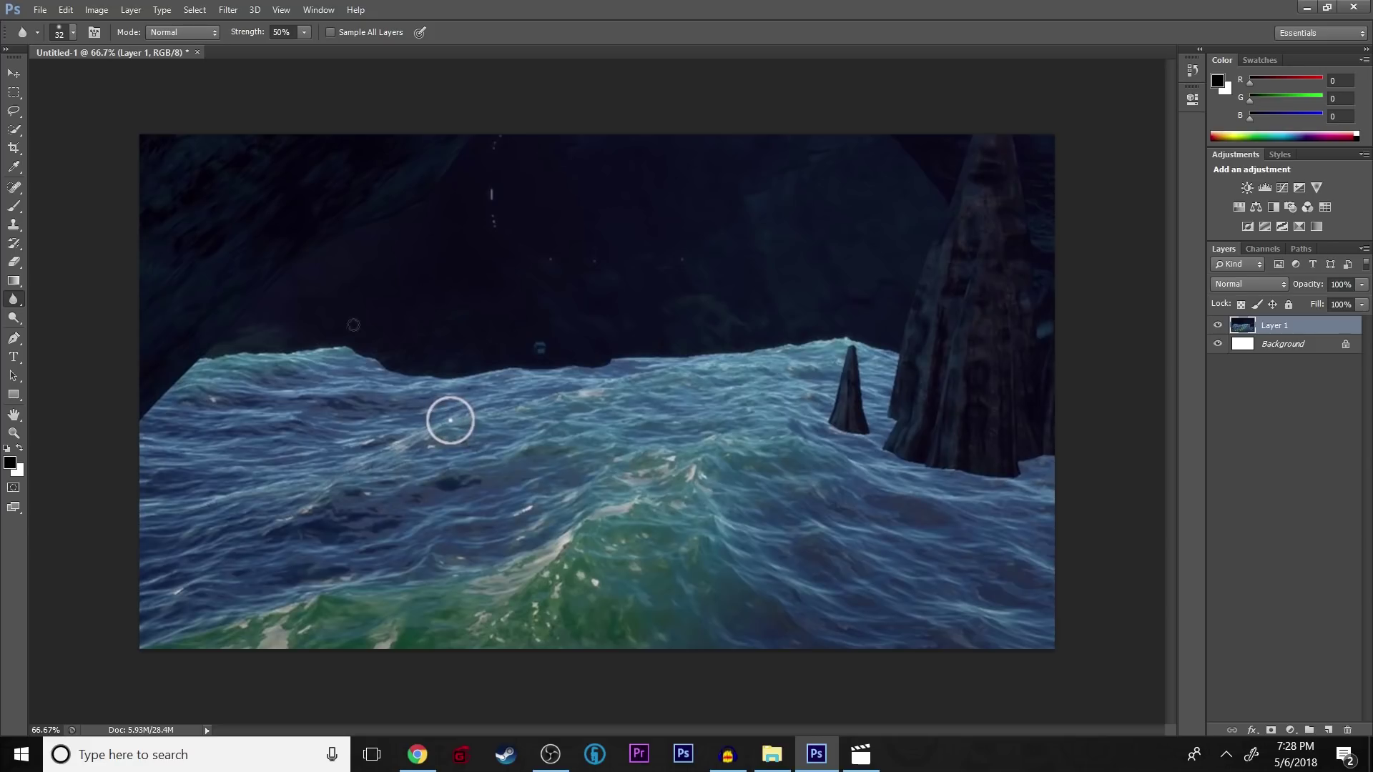
Try to paint out the white crosshair ring with the Healing Brush.
left_click(14, 188)
left_click(42, 198)
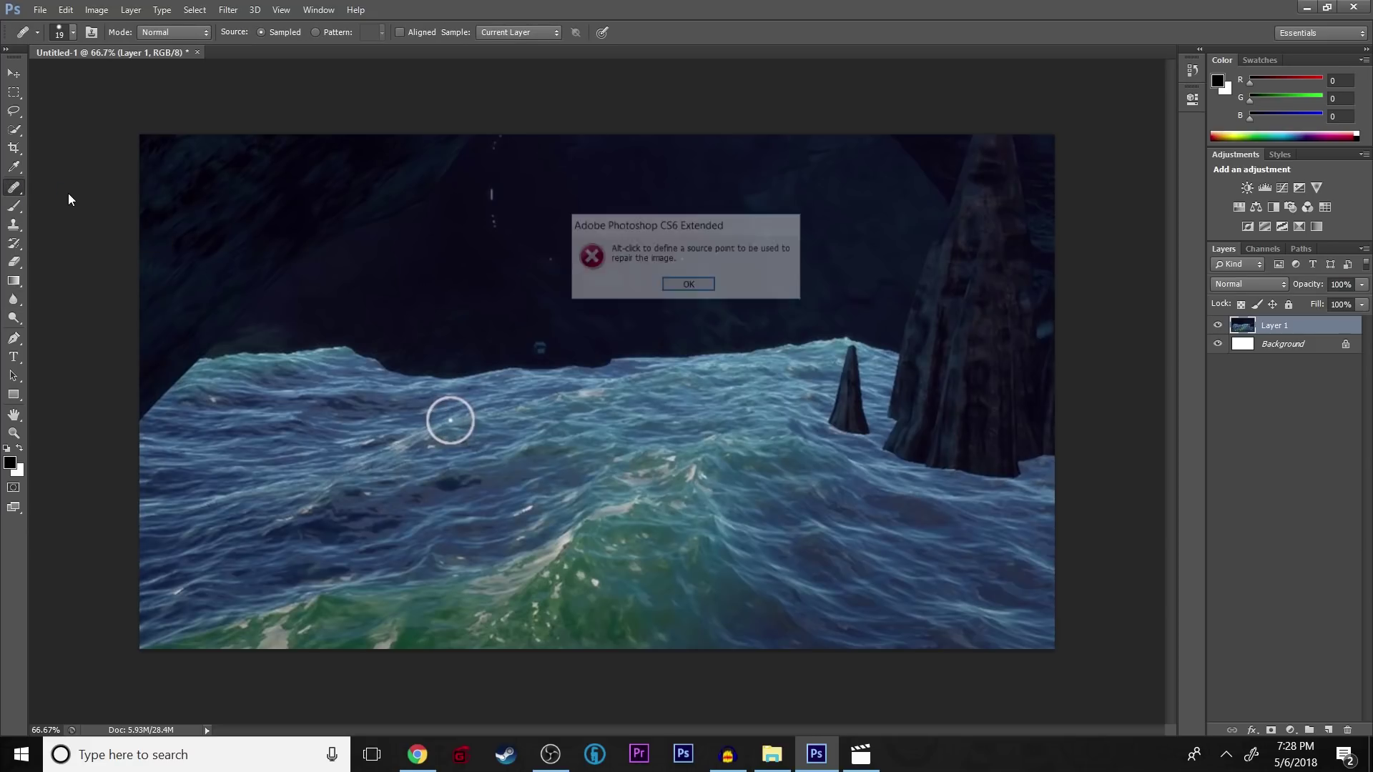
left_click(685, 286)
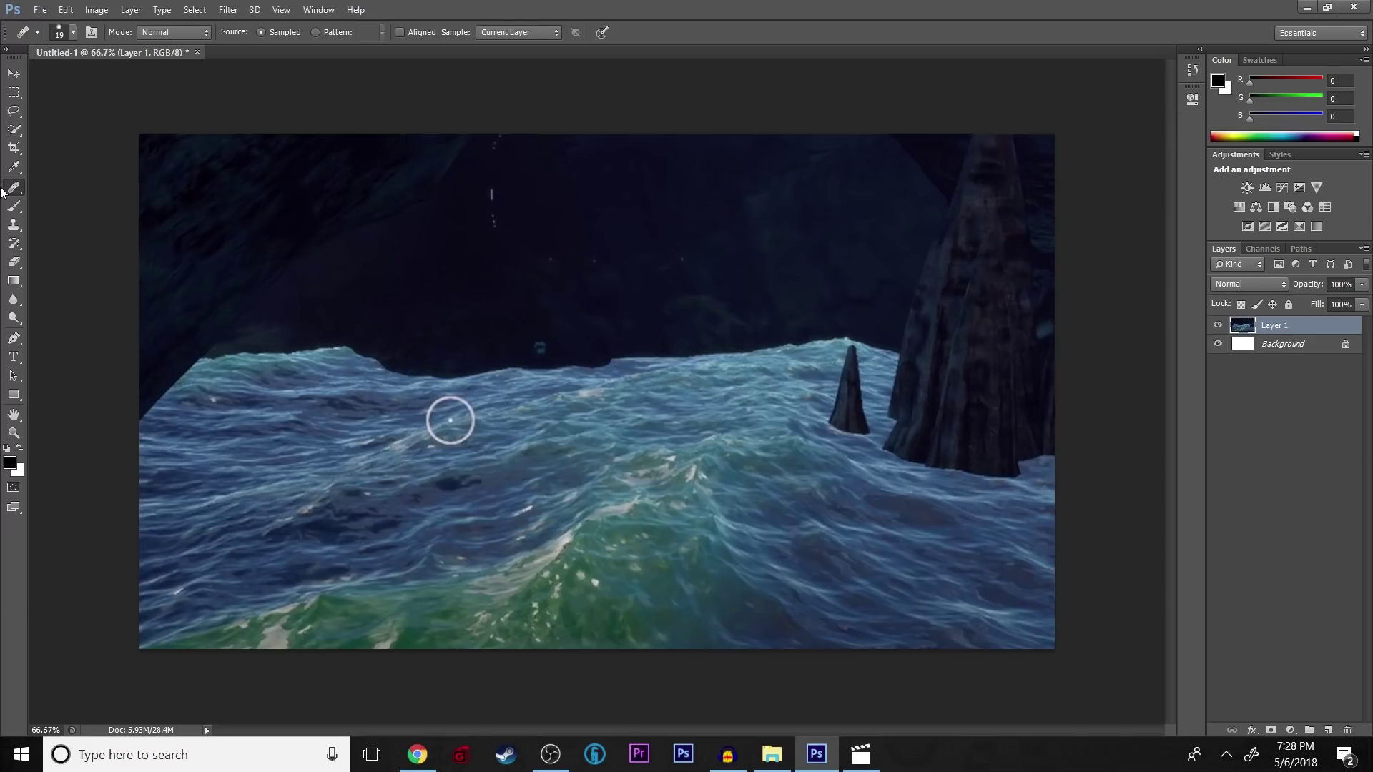
left_click(451, 420)
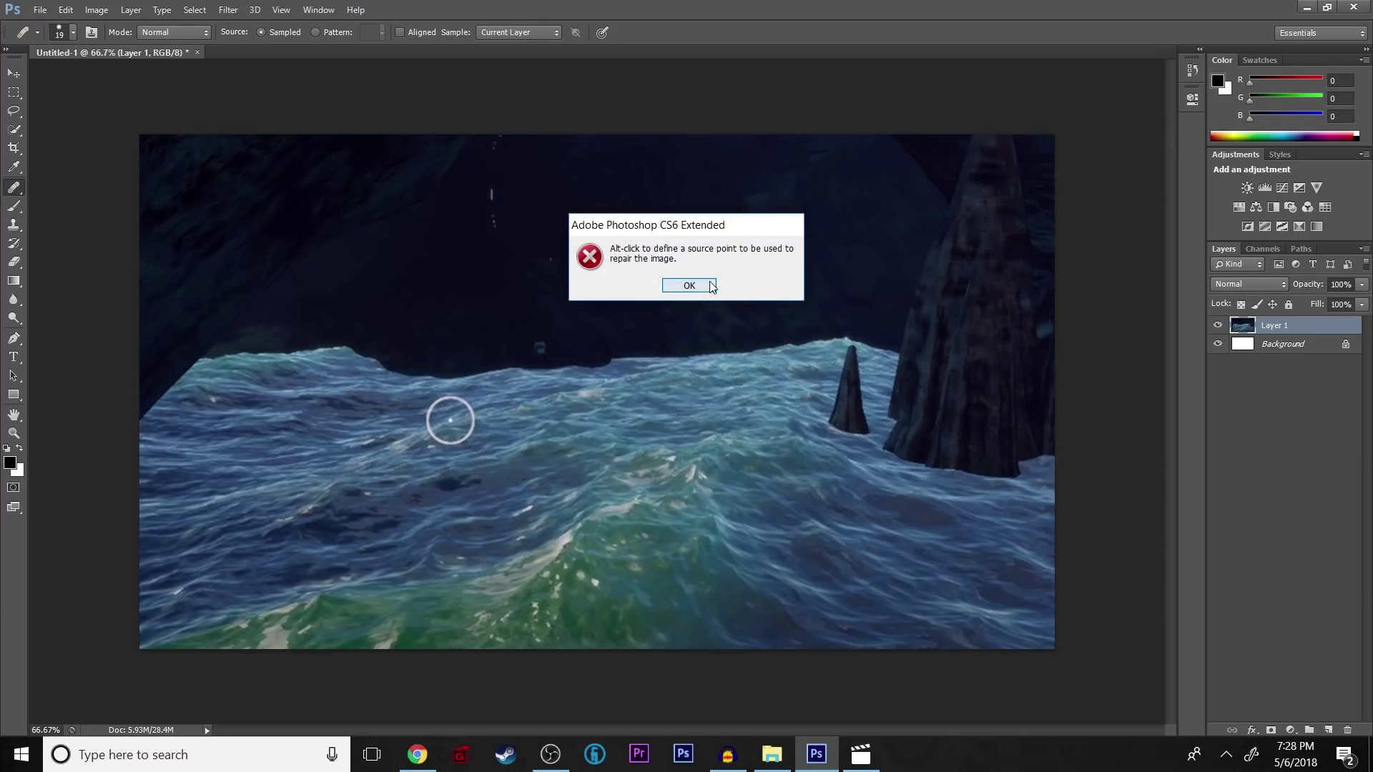
left_click(686, 286)
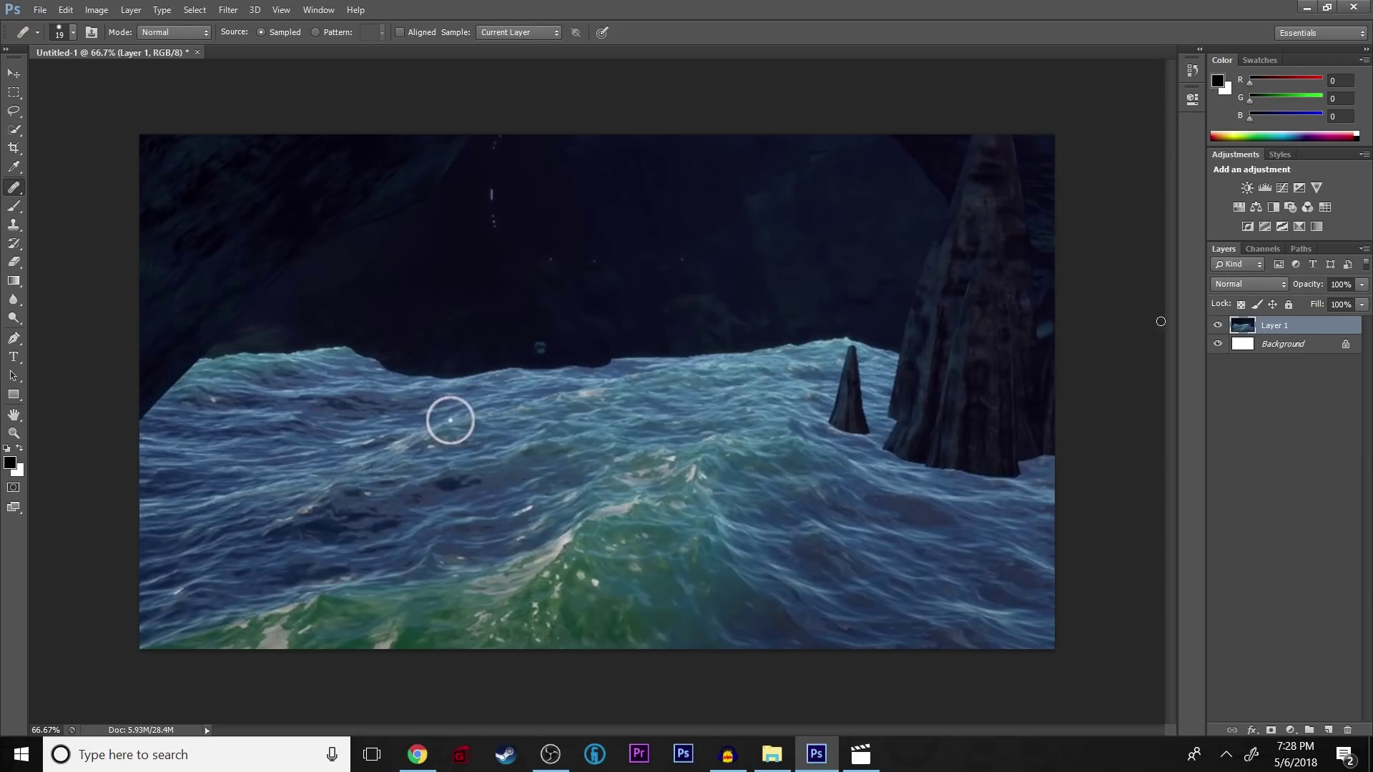
Remove a small piece of the crosshair ring's upper edge with the content-aware Spot Healing Brush.
right_click(22, 195)
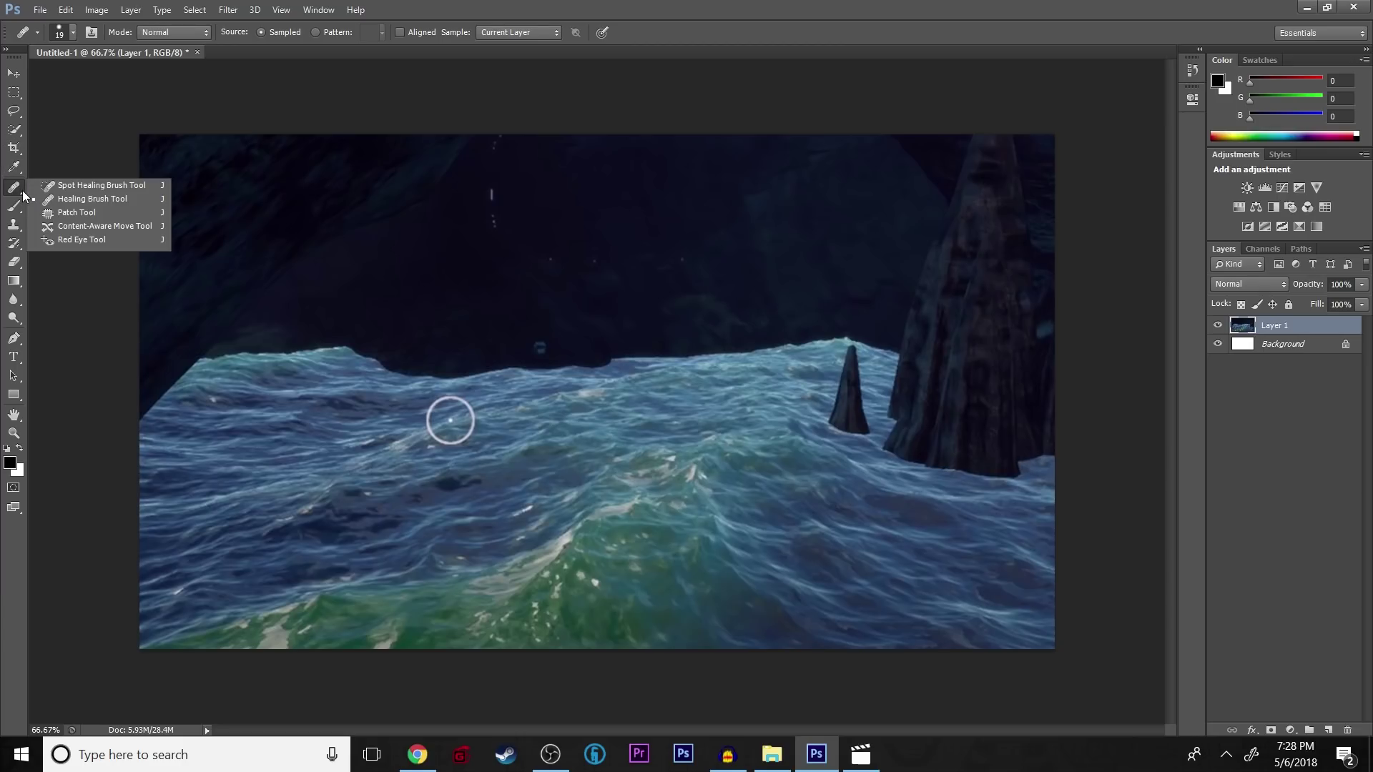
left_click(84, 187)
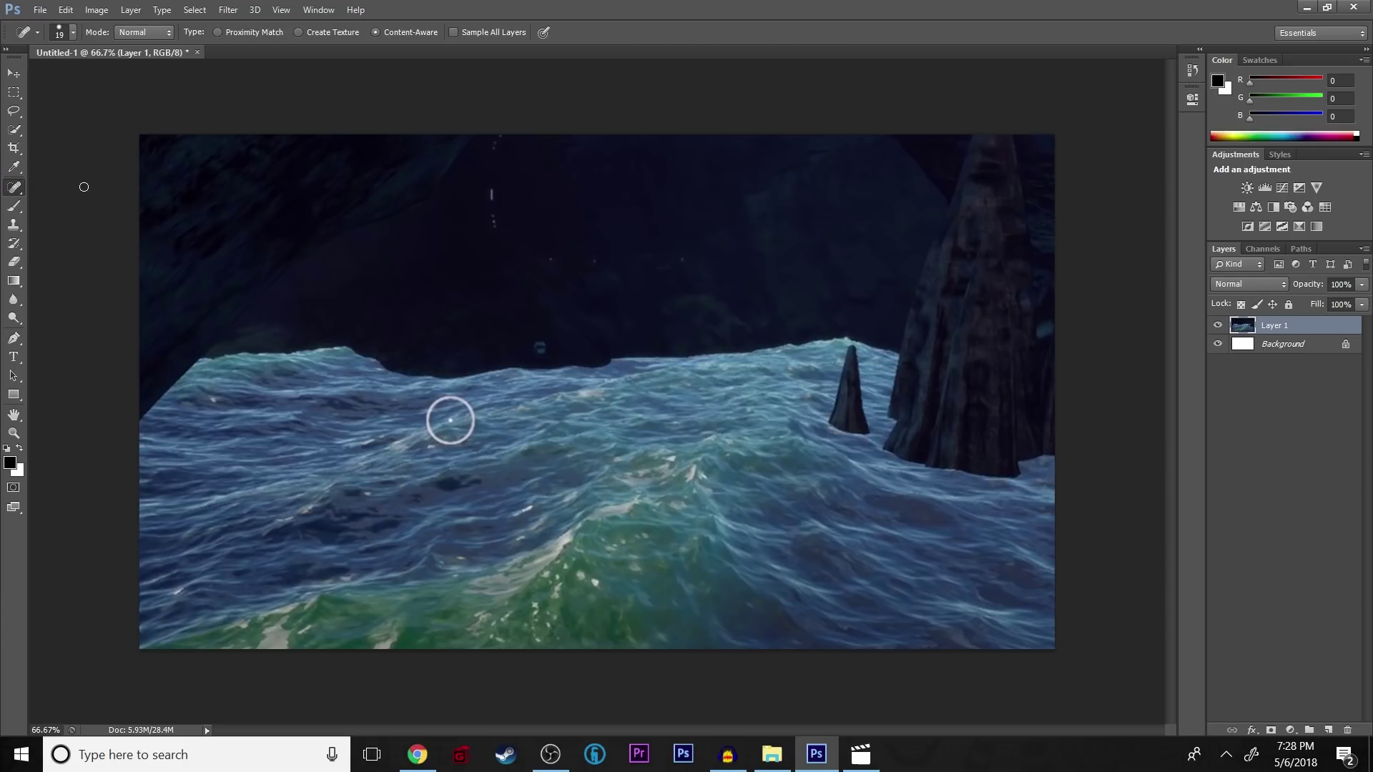
right_click(14, 188)
left_click(15, 188)
left_click_drag(472, 409, 473, 409)
Set the Spot Healing Brush size to 26 px and paint out the rest of the crosshair ring and its centre dot.
left_click(73, 32)
left_click_drag(47, 74, 69, 81)
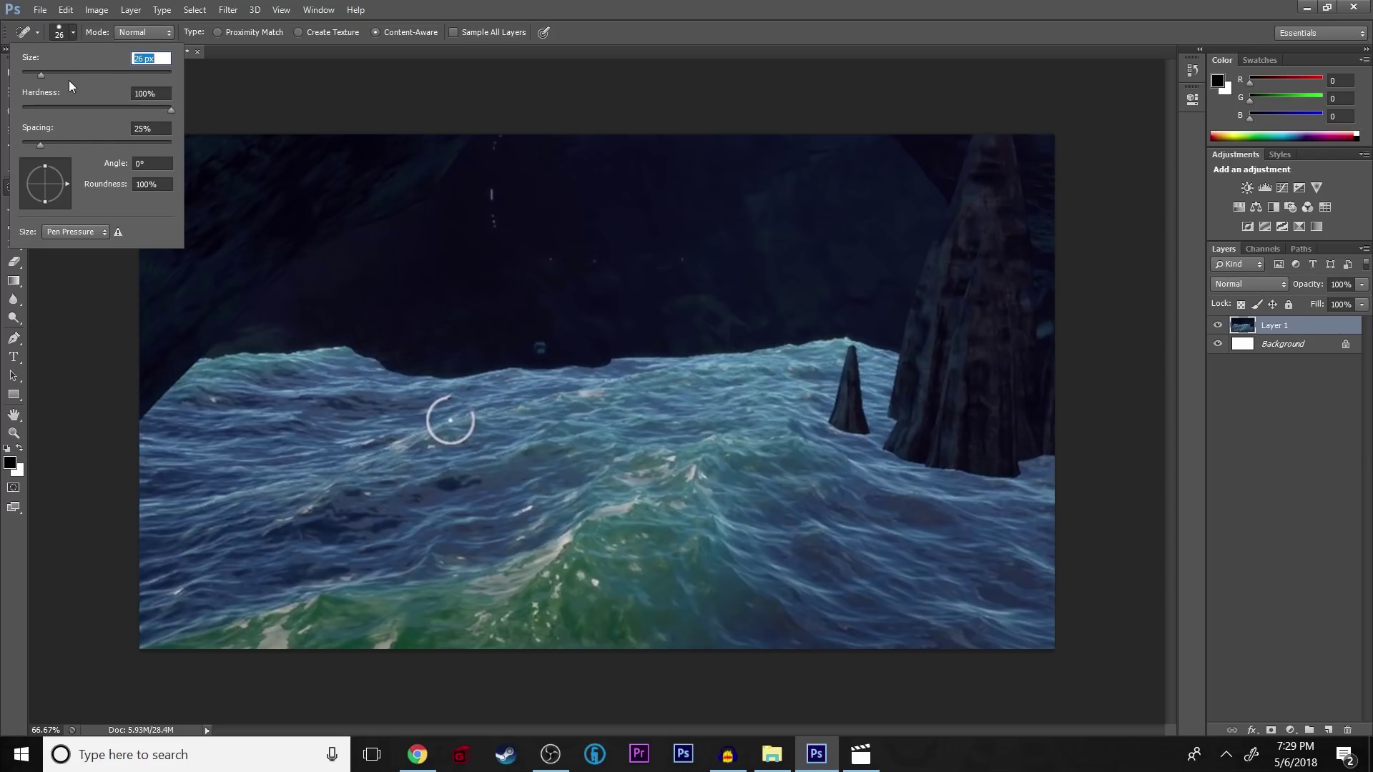
mouse_move(442, 391)
left_mouse_down()
mouse_move(434, 445)
mouse_move(459, 449)
mouse_move(472, 413)
mouse_move(474, 424)
left_mouse_up()
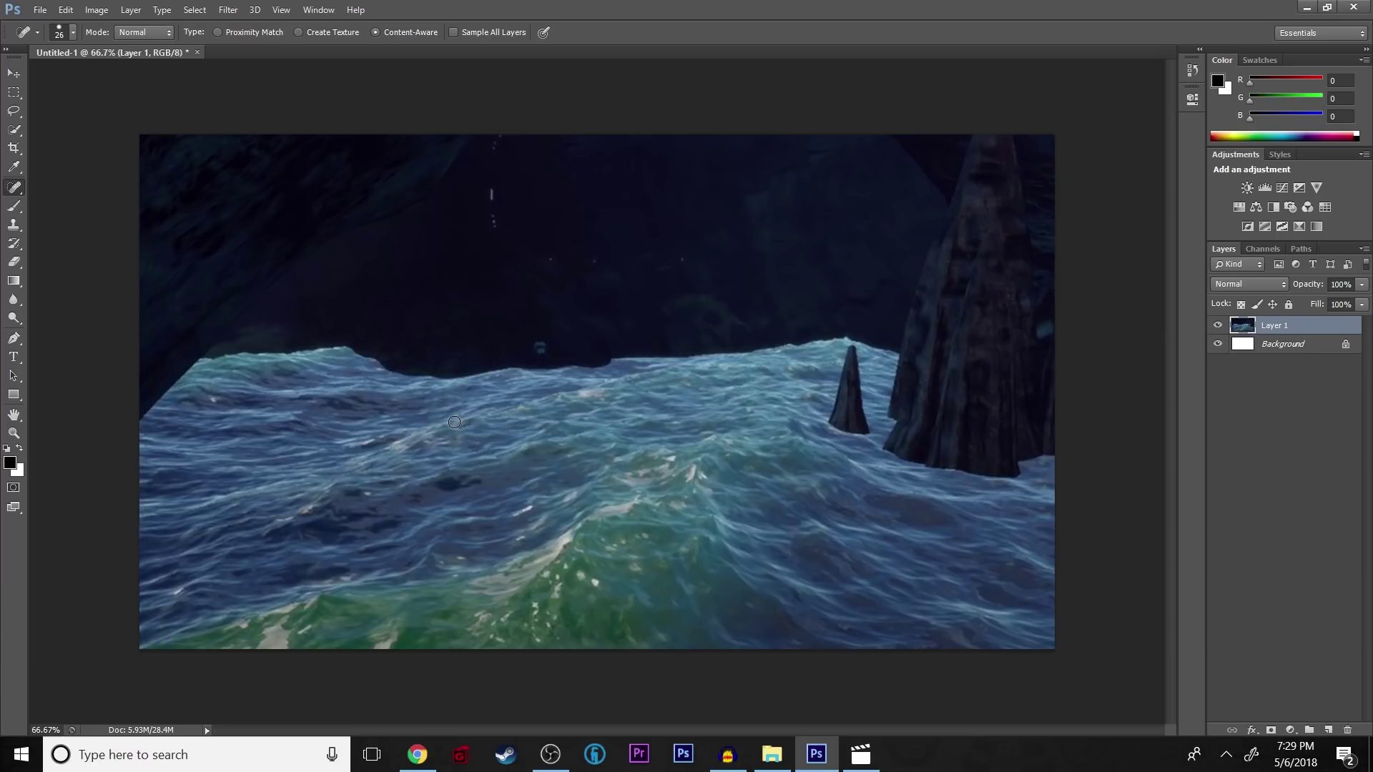
left_click(455, 421)
left_click(194, 10)
mouse_move(254, 10)
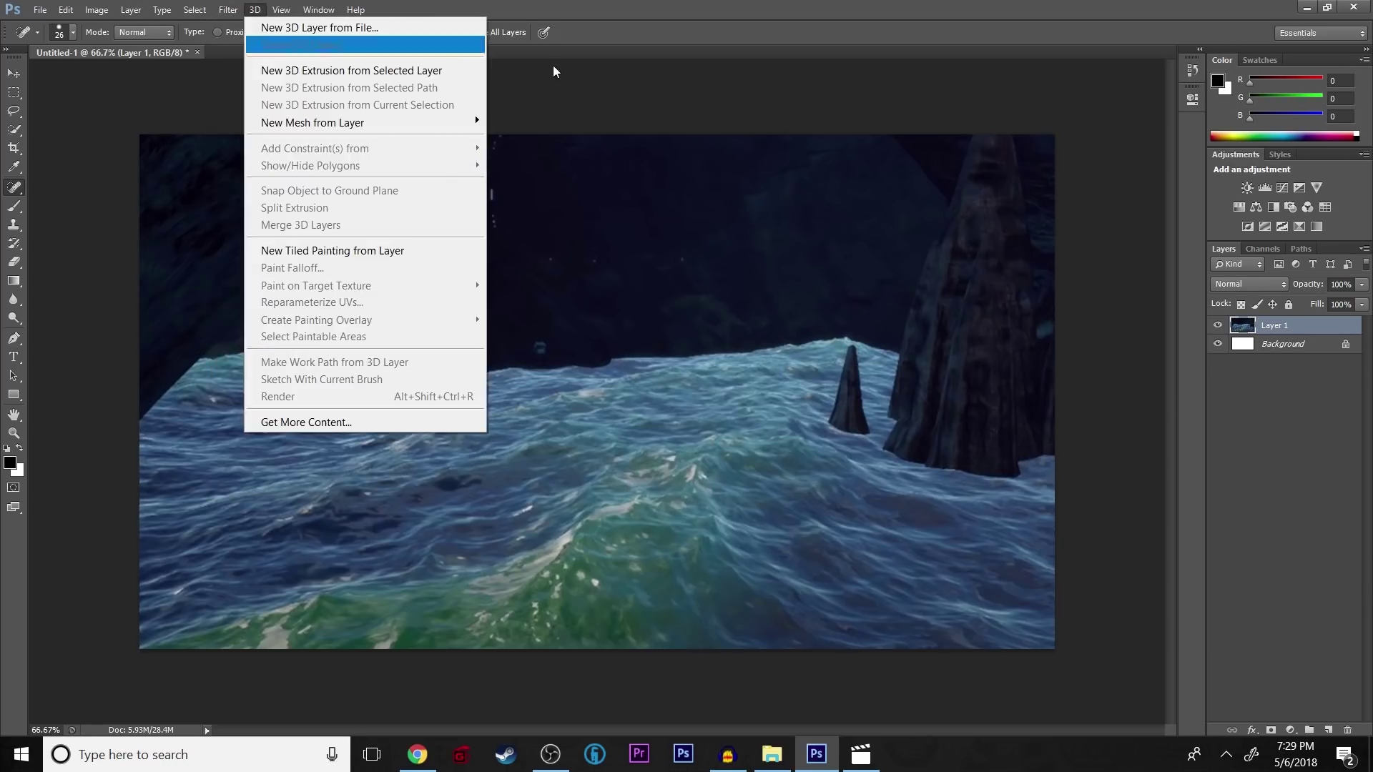
left_click(1262, 331)
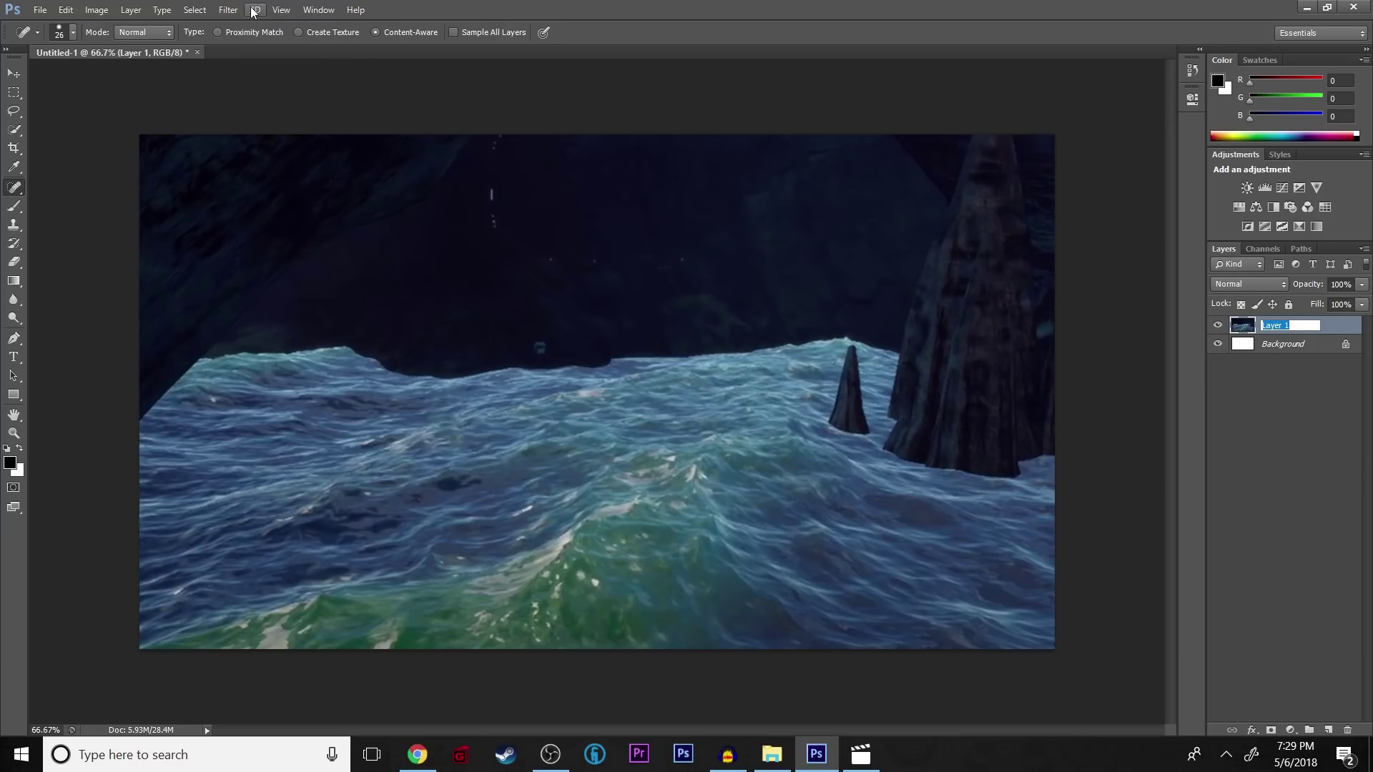
Apply a Gaussian Blur with a radius of 2.0 pixels to the gameplay background layer.
left_click(229, 13)
mouse_move(355, 259)
mouse_move(291, 199)
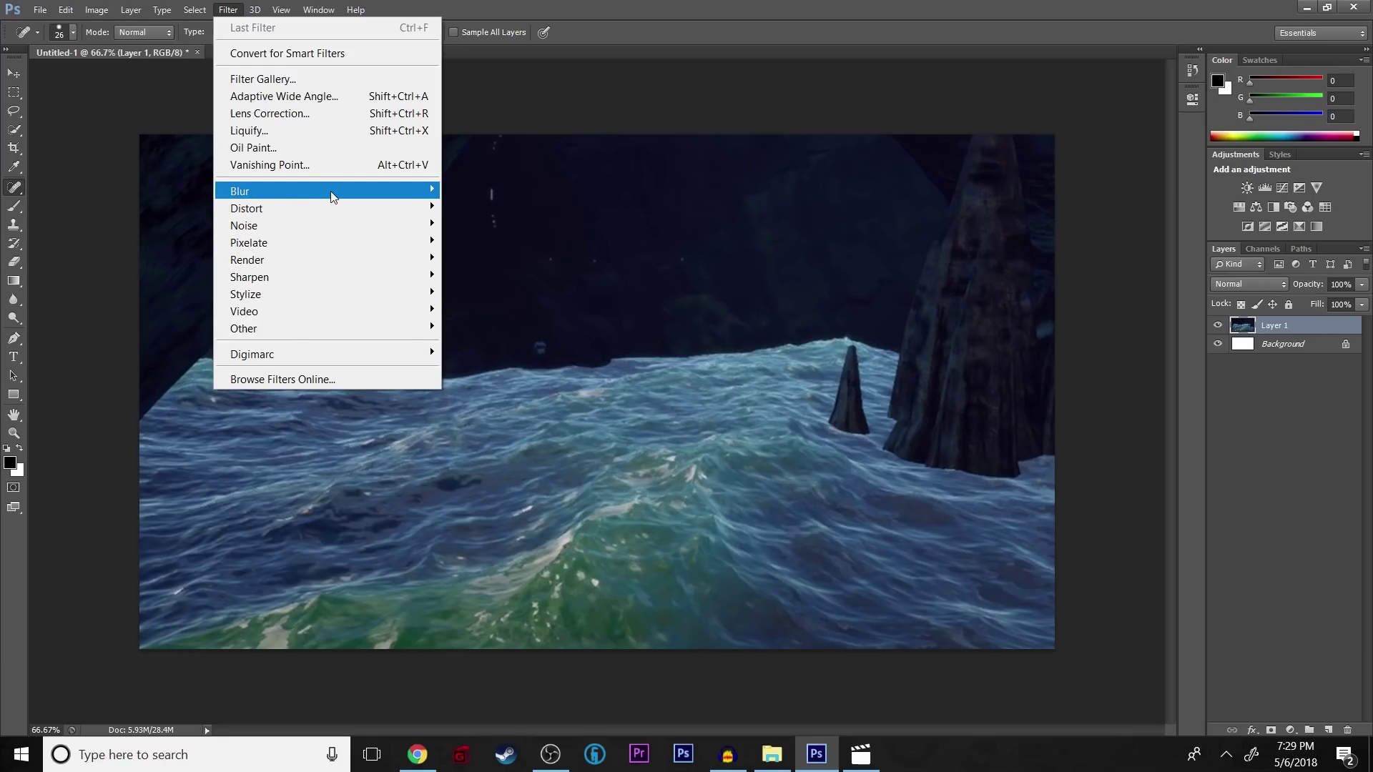
mouse_move(306, 191)
left_click(549, 318)
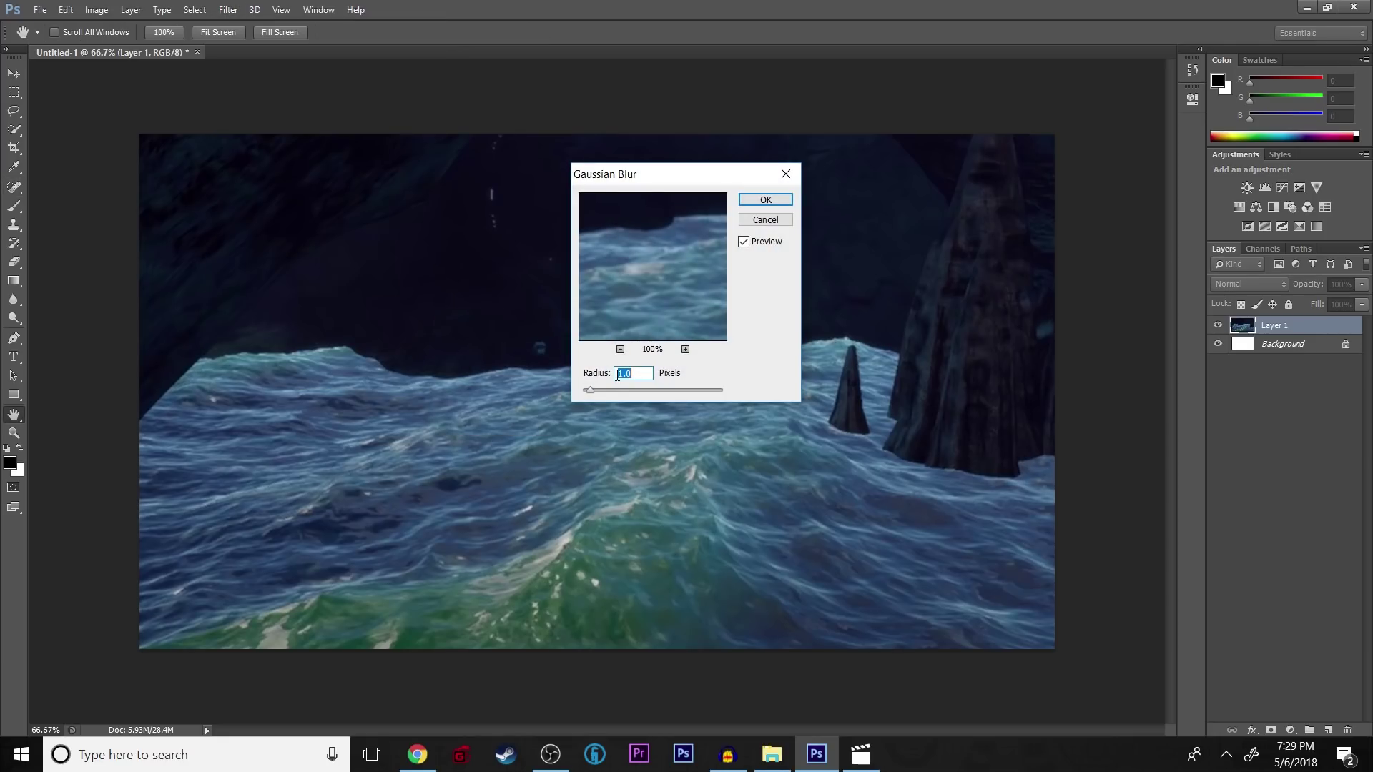
left_click_drag(593, 389, 599, 390)
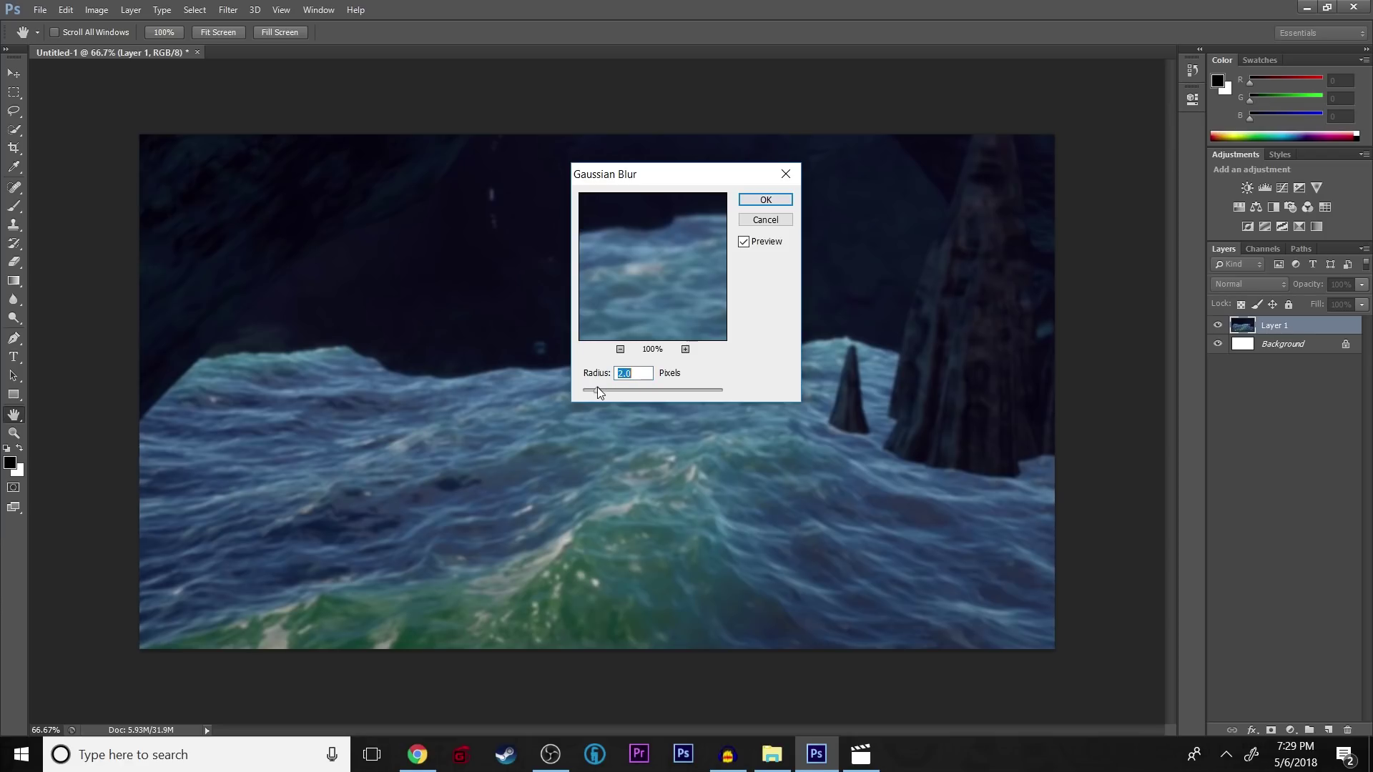
left_click(758, 202)
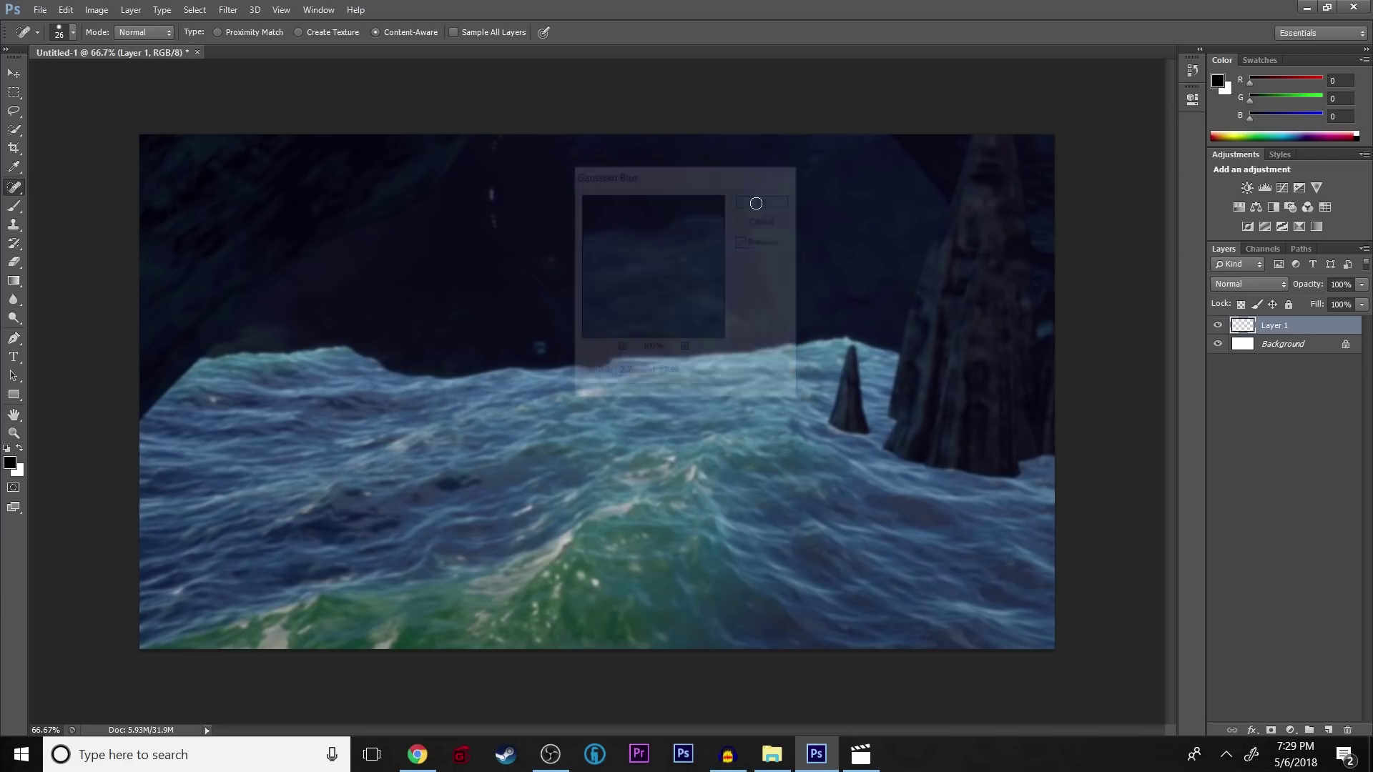
Open the file SN LOGO.png from the Desktop.
left_click(40, 9)
left_click(54, 43)
left_click(206, 247)
left_click(373, 563)
type("SN")
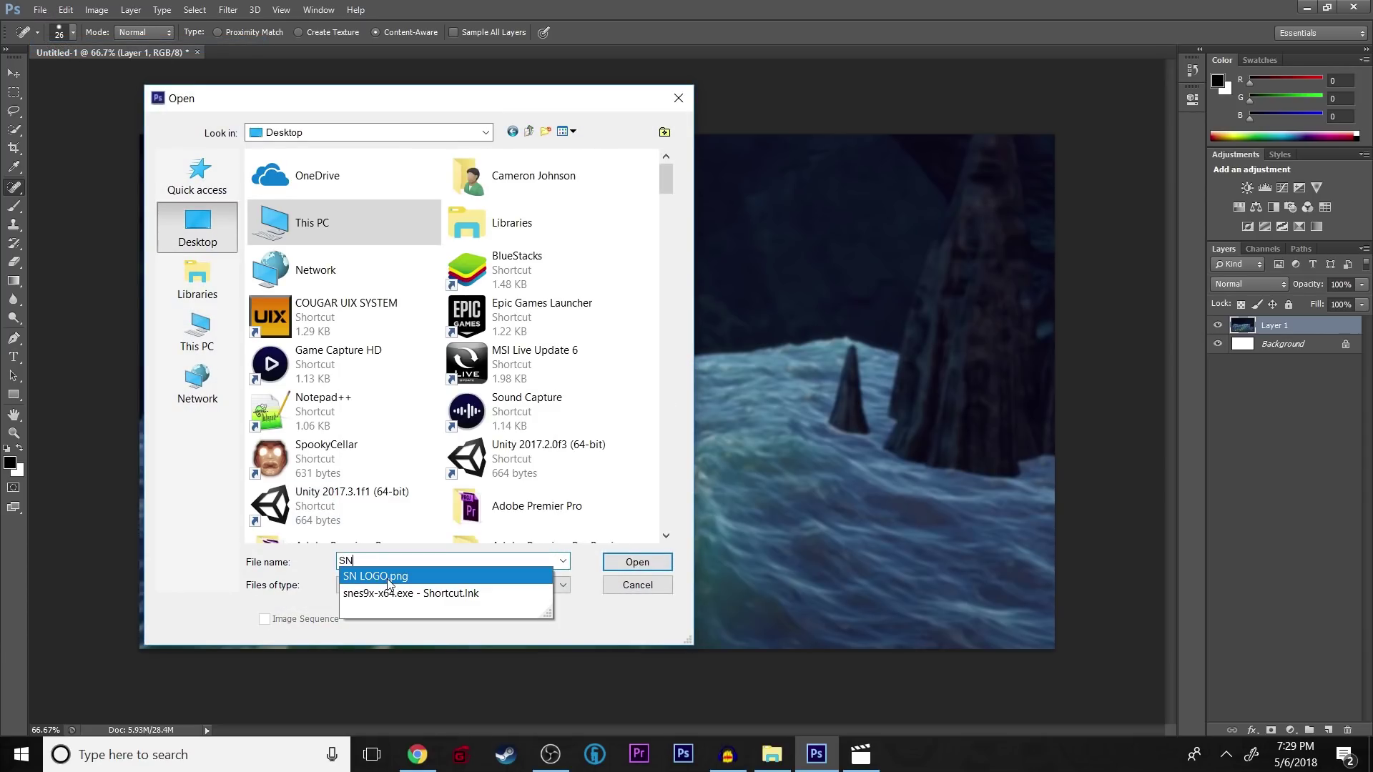
left_click(411, 577)
left_click(629, 563)
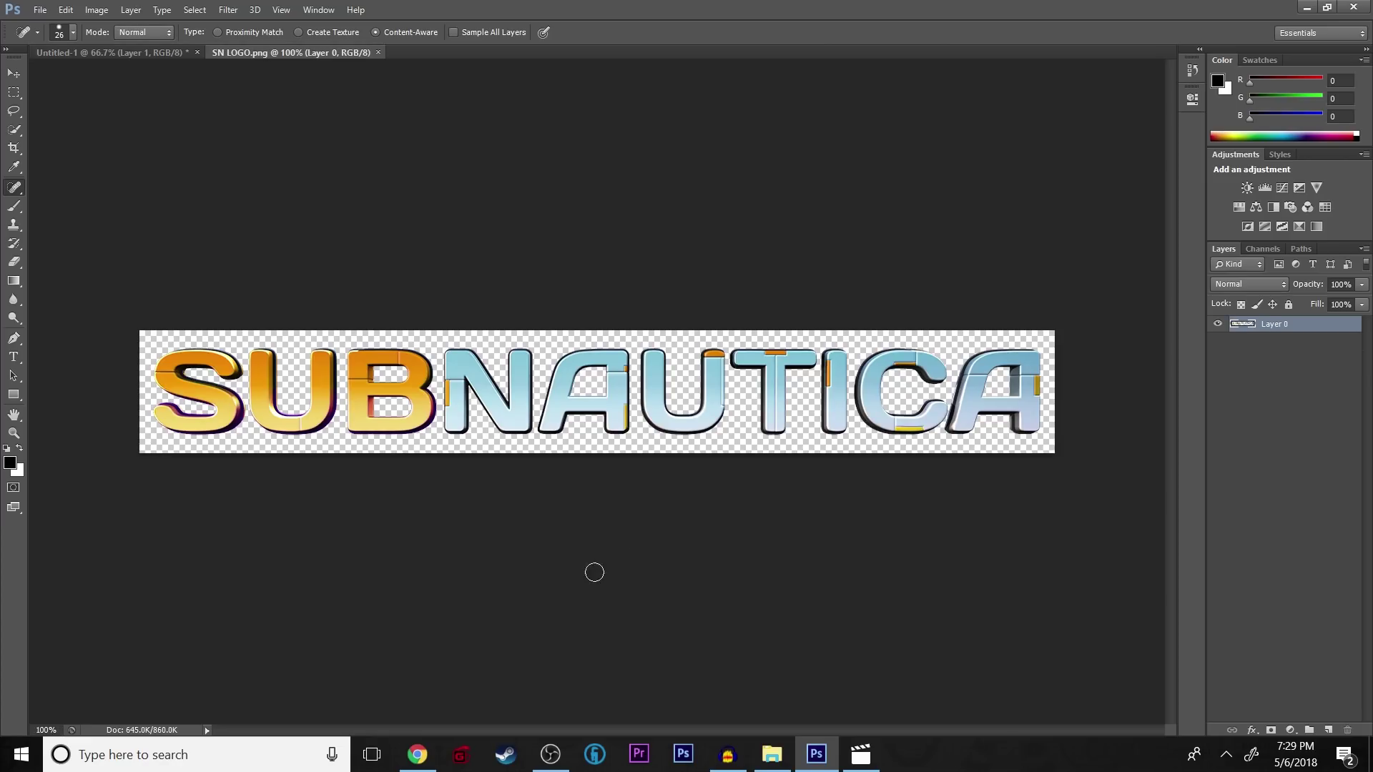
Copy the entire Subnautica logo and paste it into the Untitled-1 thumbnail document.
left_click(14, 92)
key("ctrl+a")
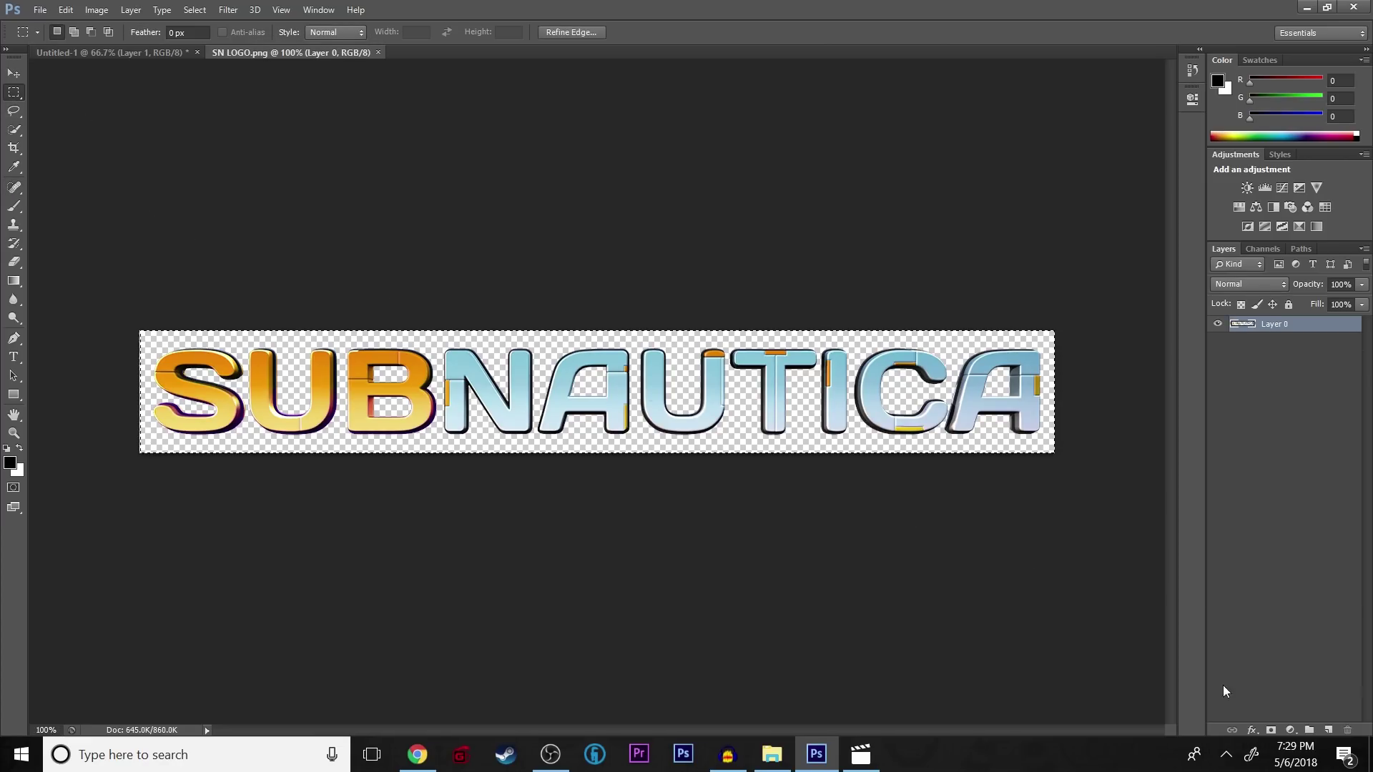
left_click(126, 55)
key("ctrl+v")
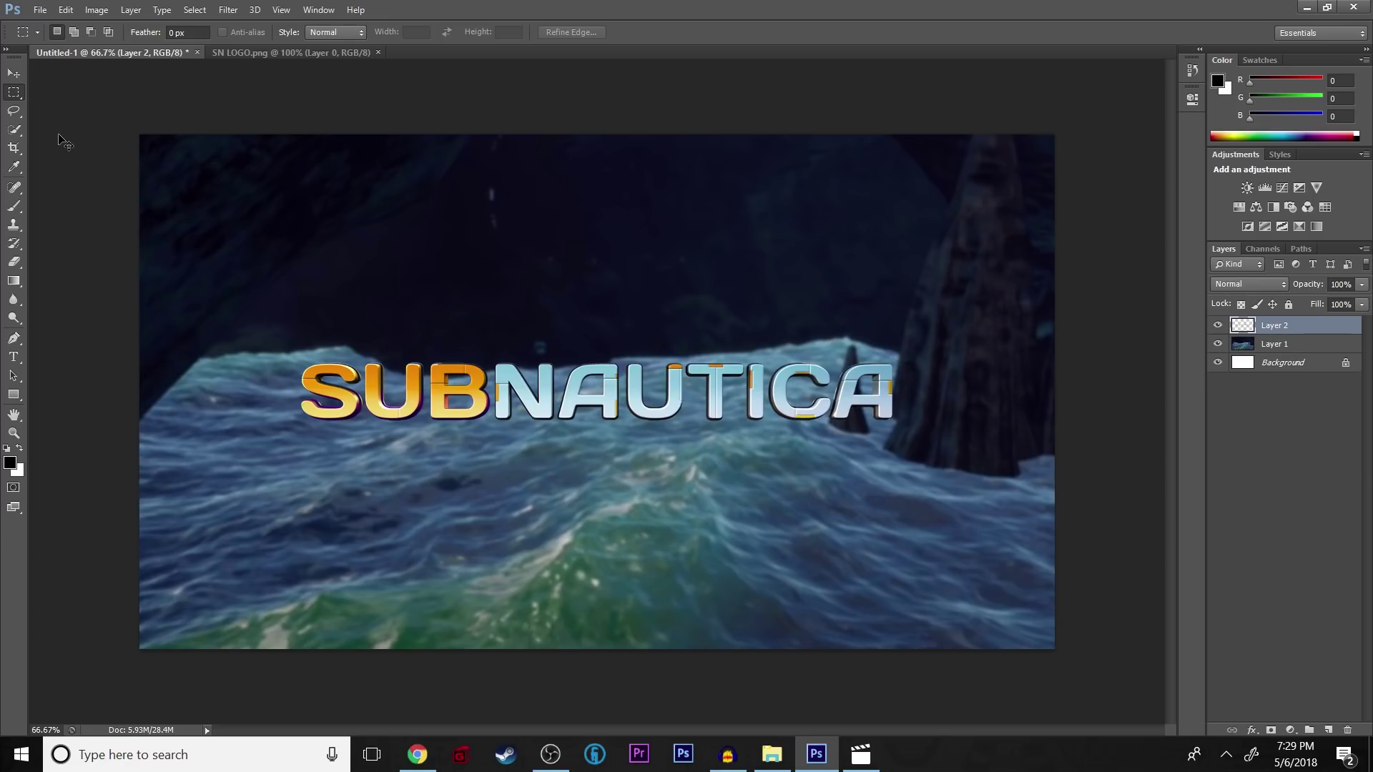
Scale the Subnautica logo down and place it in the lower-left corner of the thumbnail.
left_click(15, 74)
key("ctrl+t")
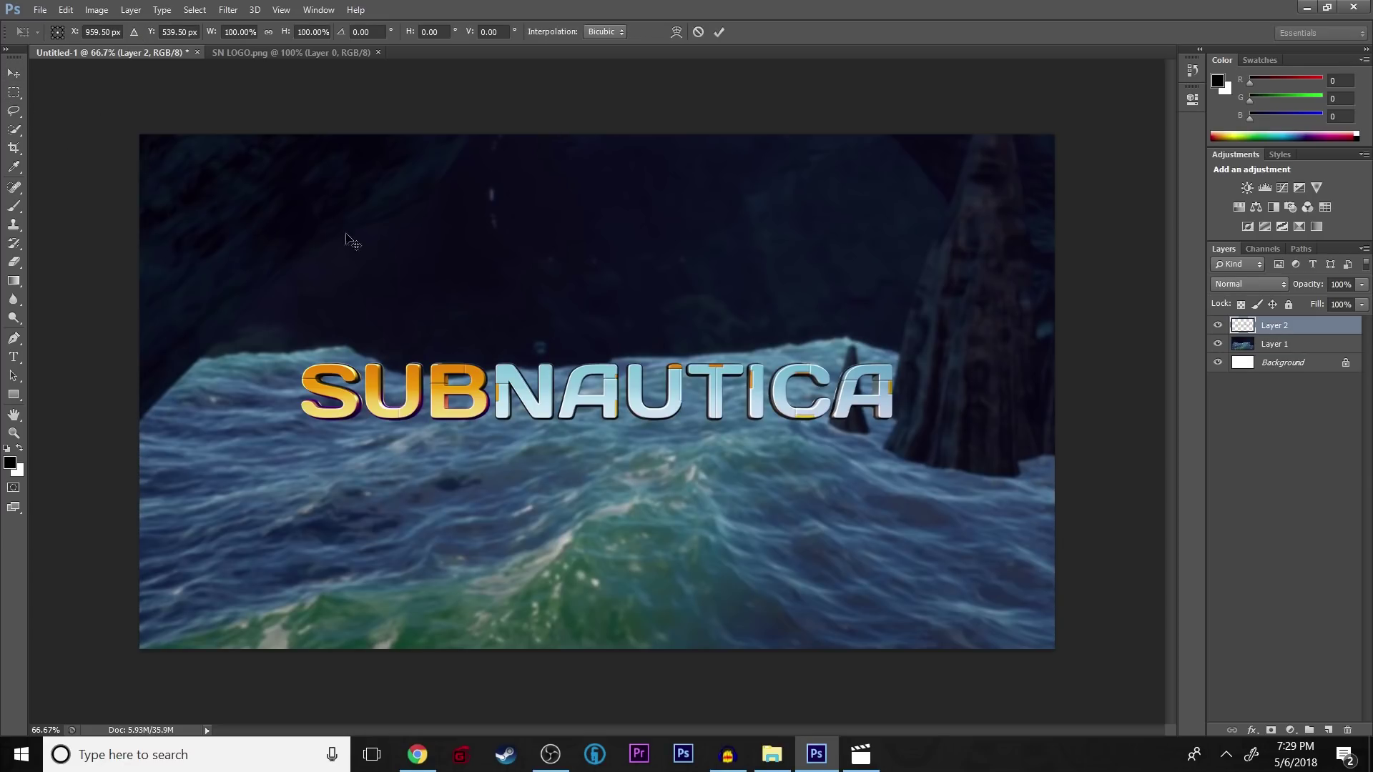
left_click_drag(894, 422, 1001, 432)
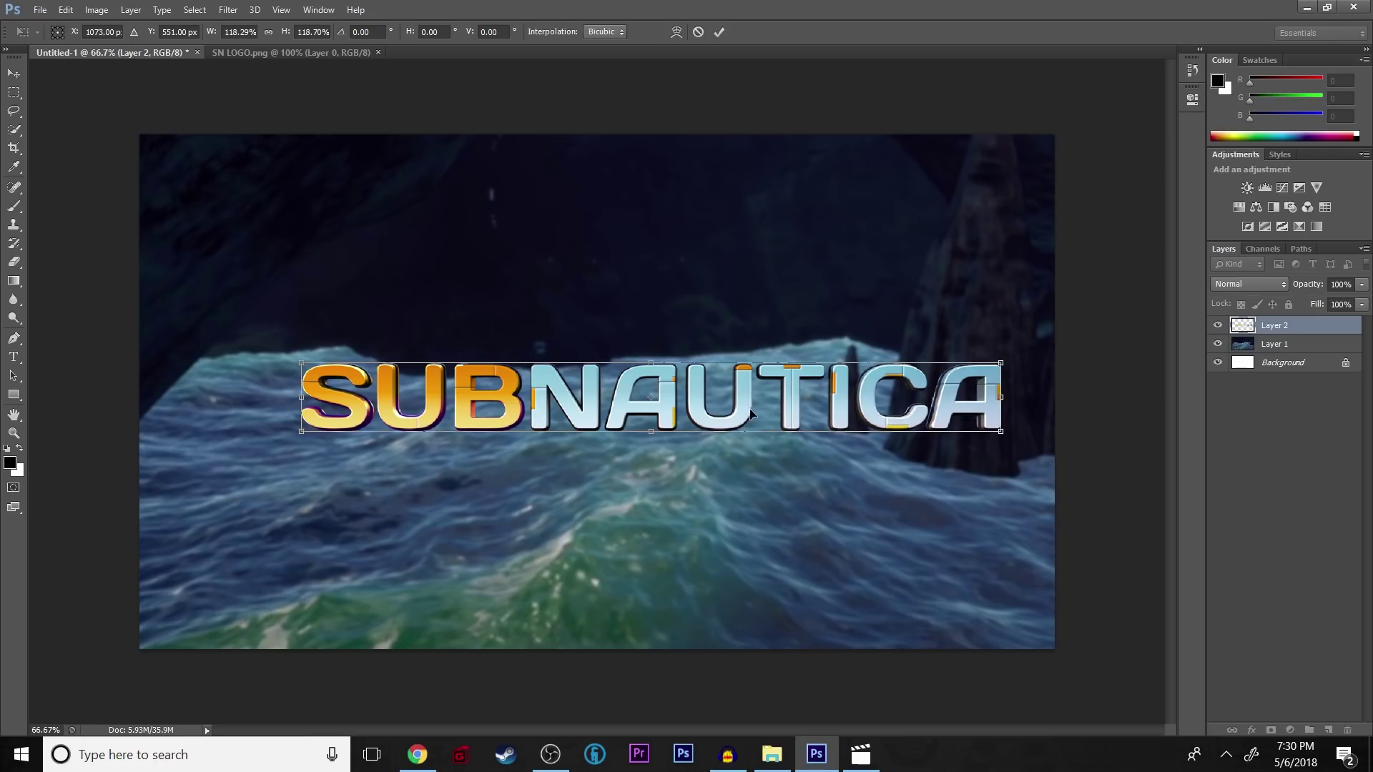
left_click_drag(1001, 432, 809, 401)
left_click_drag(606, 415, 605, 416)
left_click_drag(699, 407, 557, 626)
key("Return")
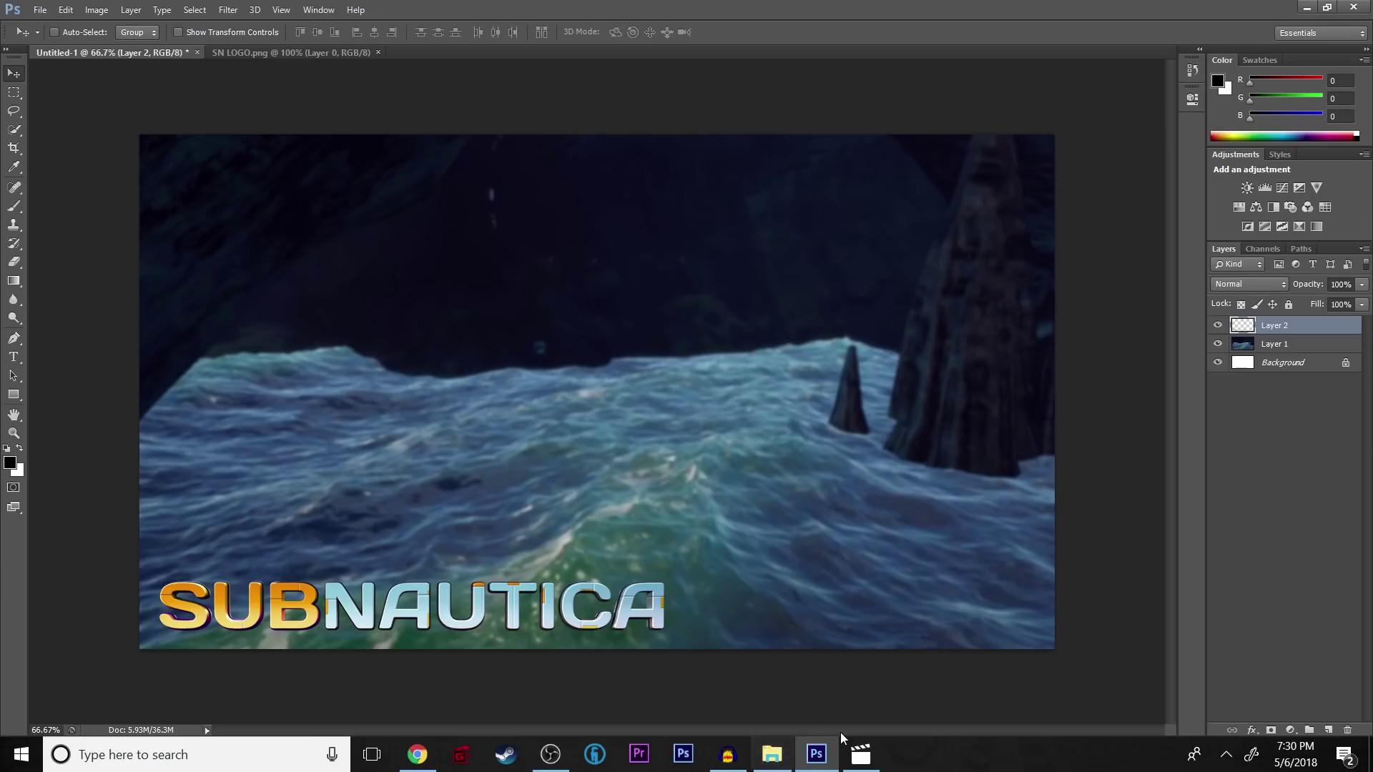
Switch to the webcam video IMG_3373, skip close to its end and pause it at 0:28:39.
left_click(772, 754)
left_click(754, 215)
double_click(754, 215)
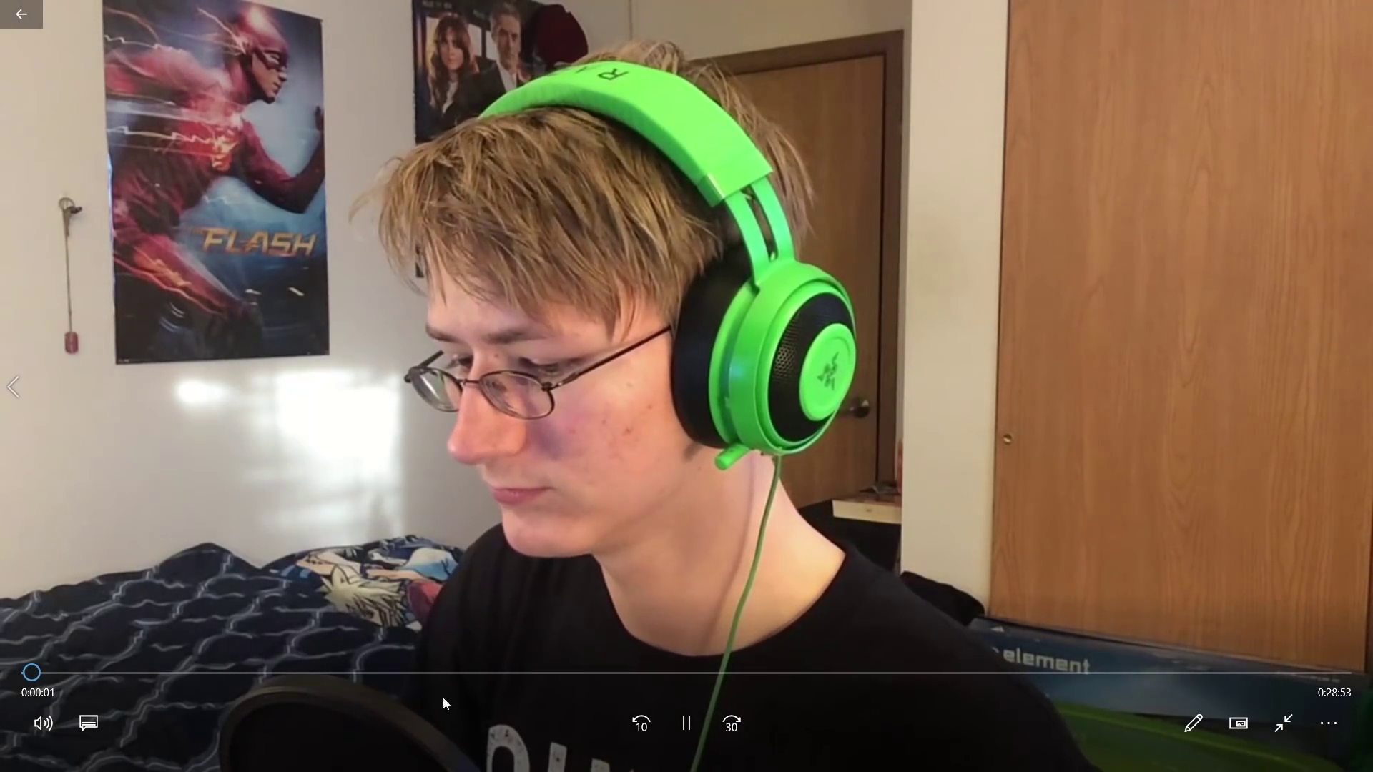
left_click(685, 722)
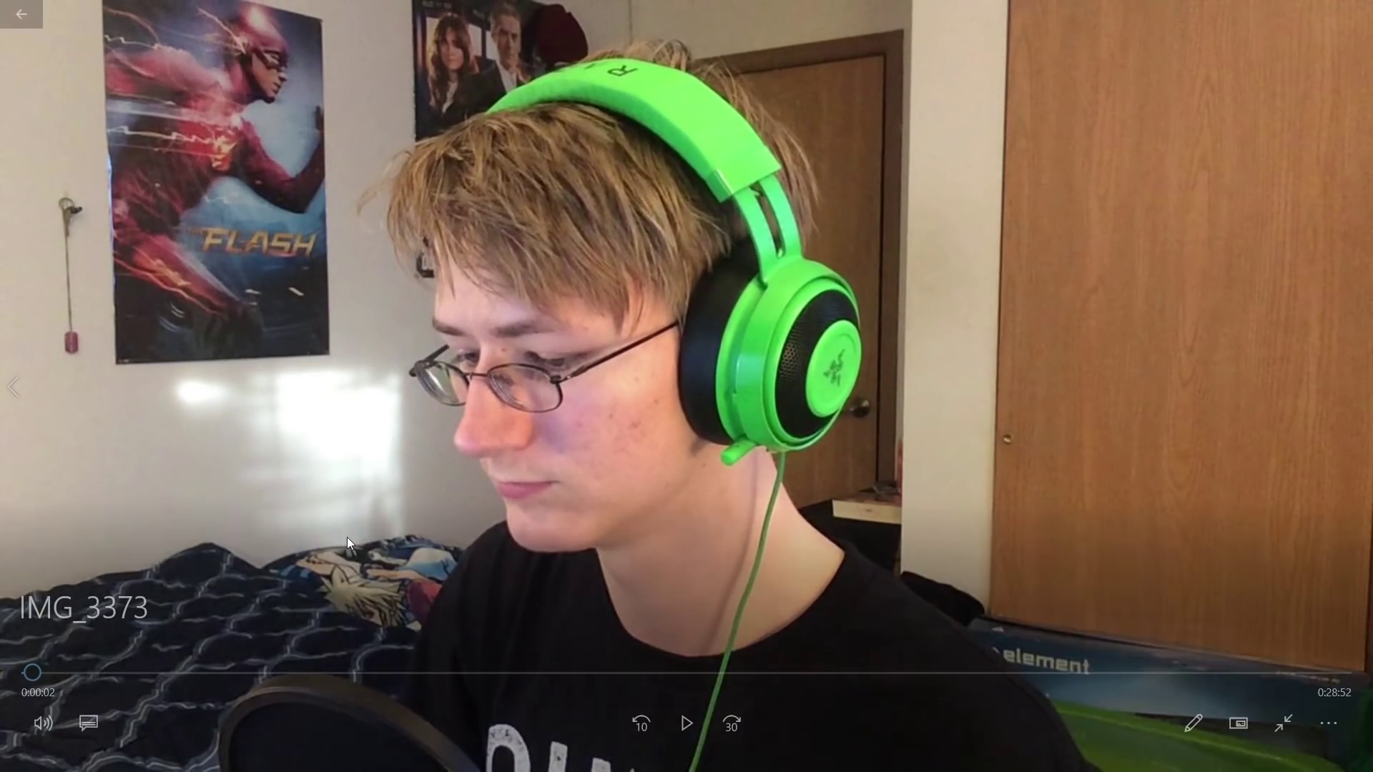
left_click_drag(106, 672, 1328, 701)
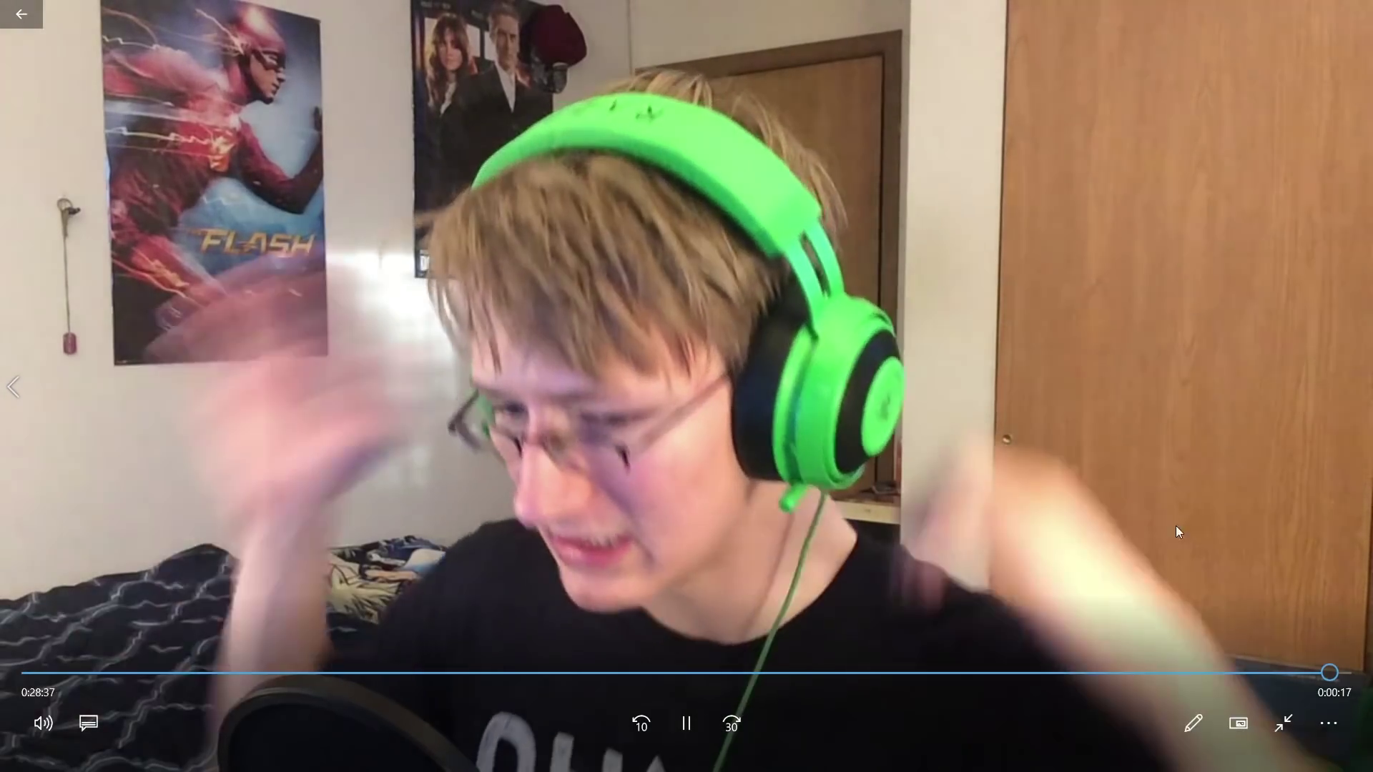
key("space")
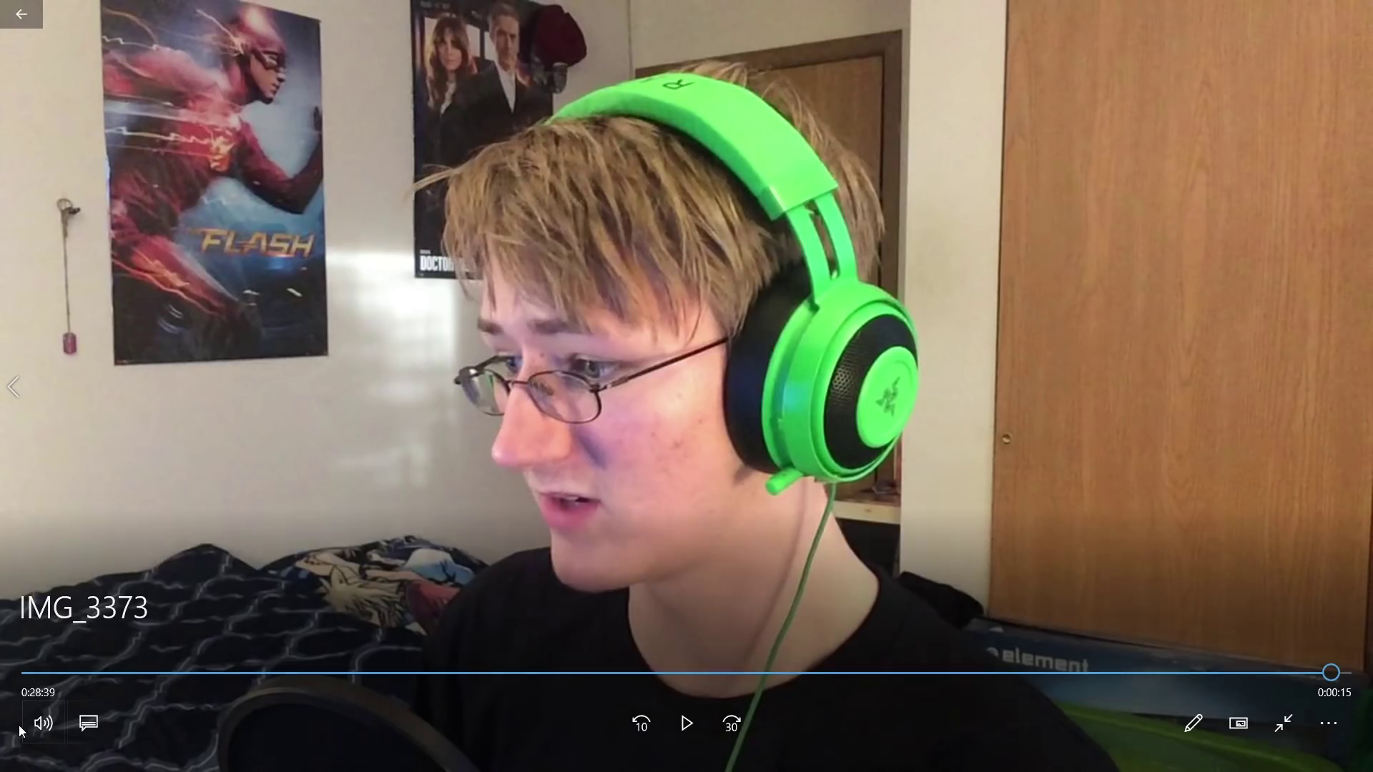
Mute the video and play it on to a frame facing the camera at 0:28:48.
left_click(34, 717)
left_click(789, 363)
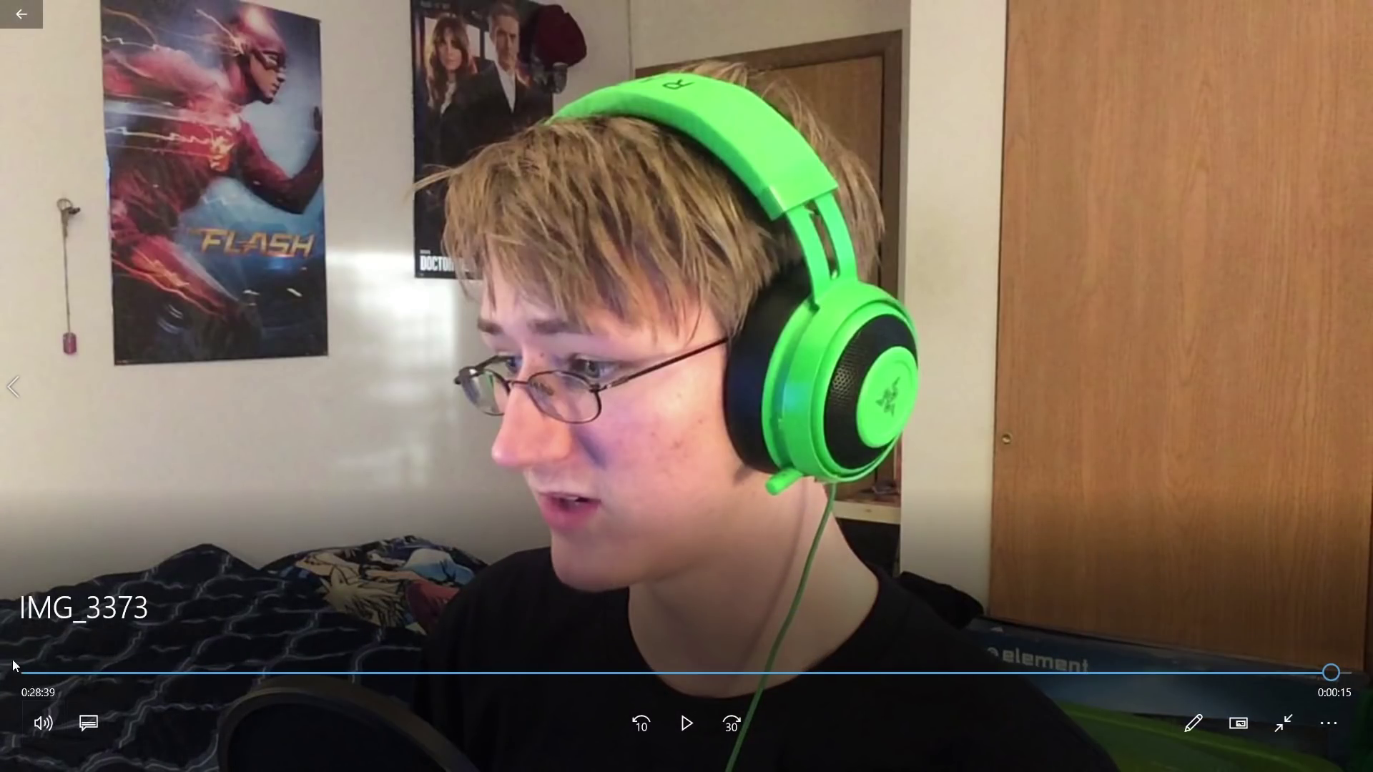
left_click(45, 723)
left_click(32, 665)
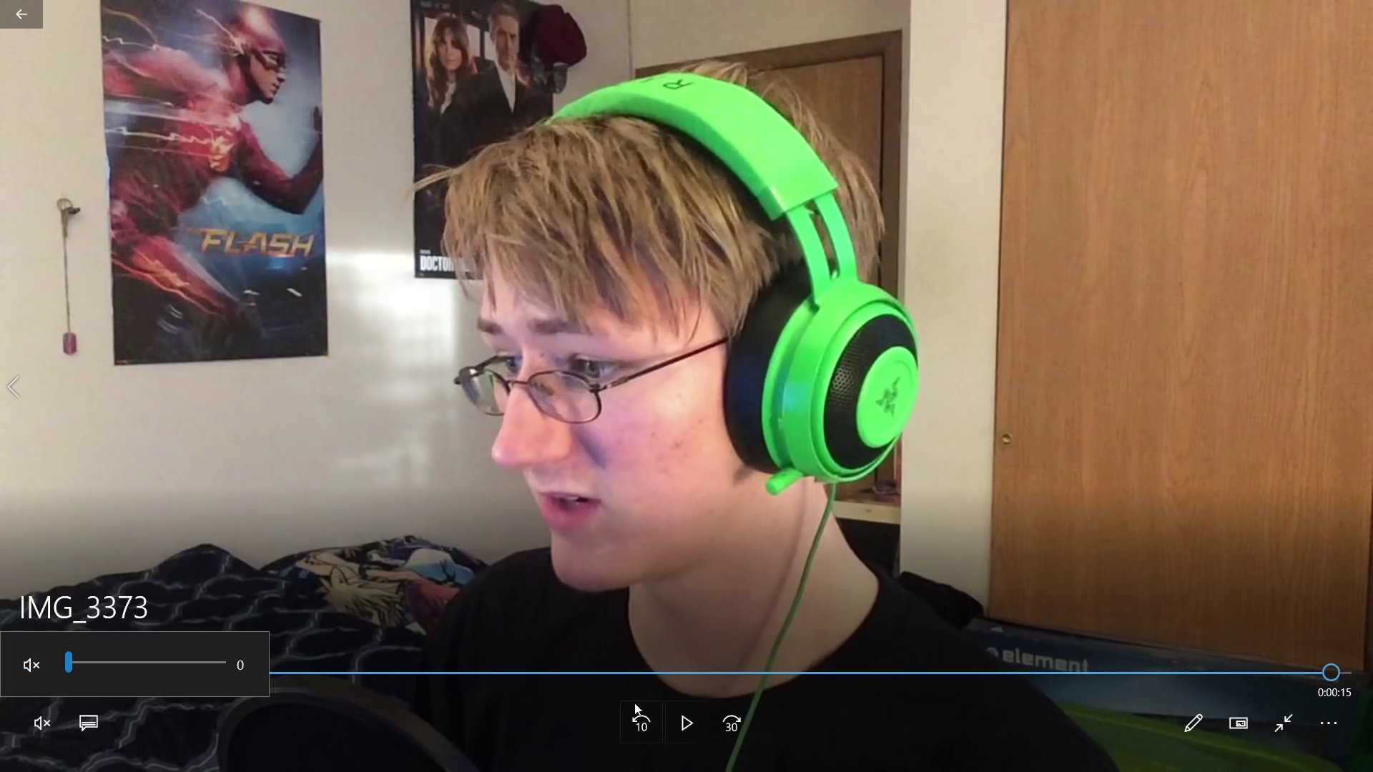
left_click(691, 724)
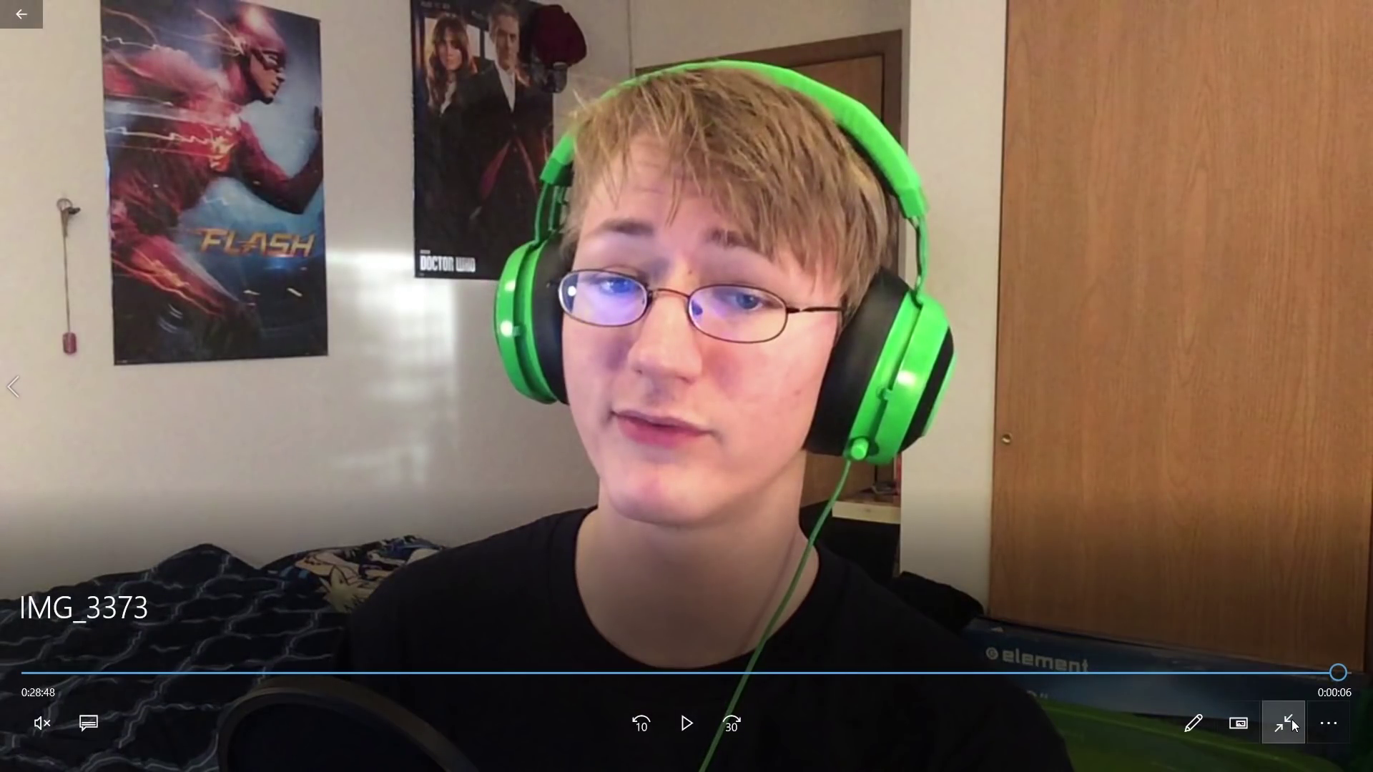
Return to Photoshop, paste the captured webcam frame into the thumbnail and enlarge it to about 106%.
left_click(1286, 714)
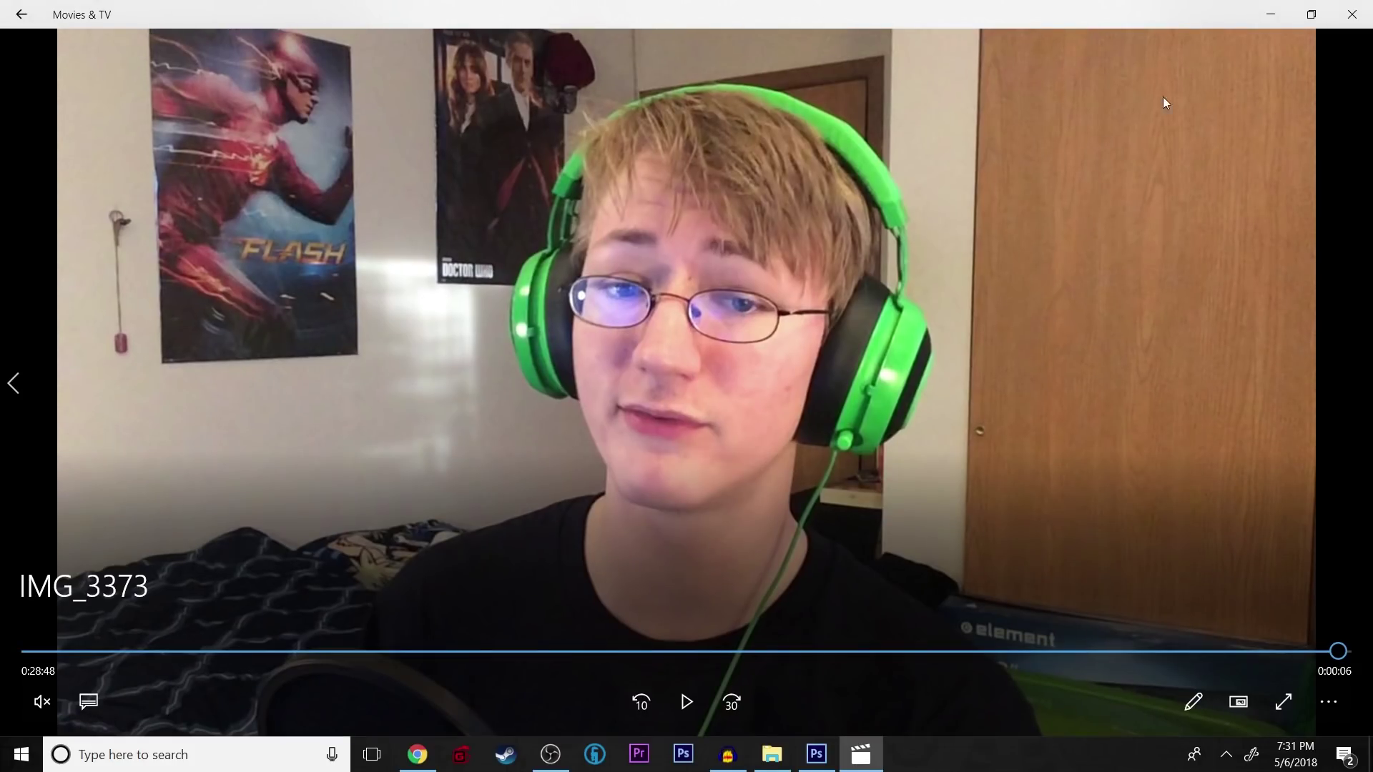
left_click(1270, 15)
left_click(922, 3)
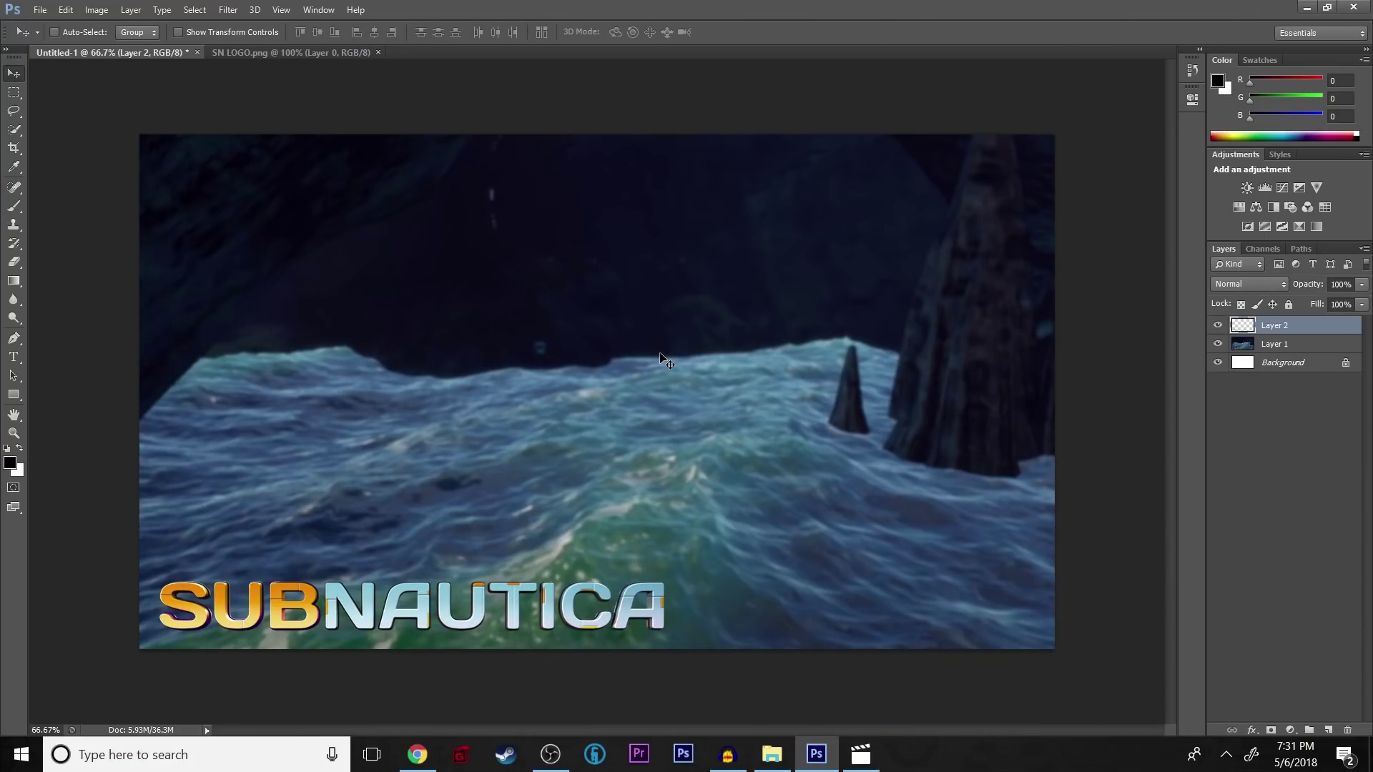
key("ctrl+v")
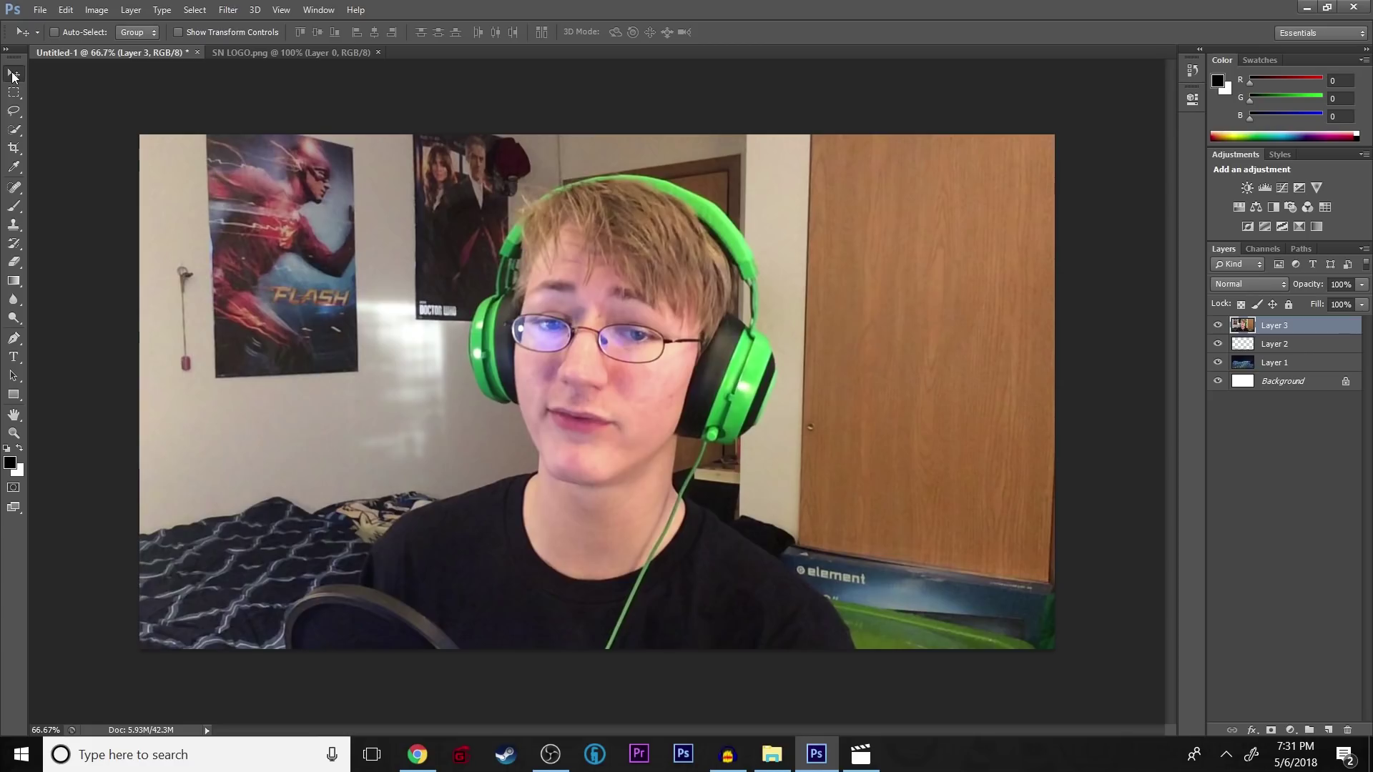
key("ctrl+t")
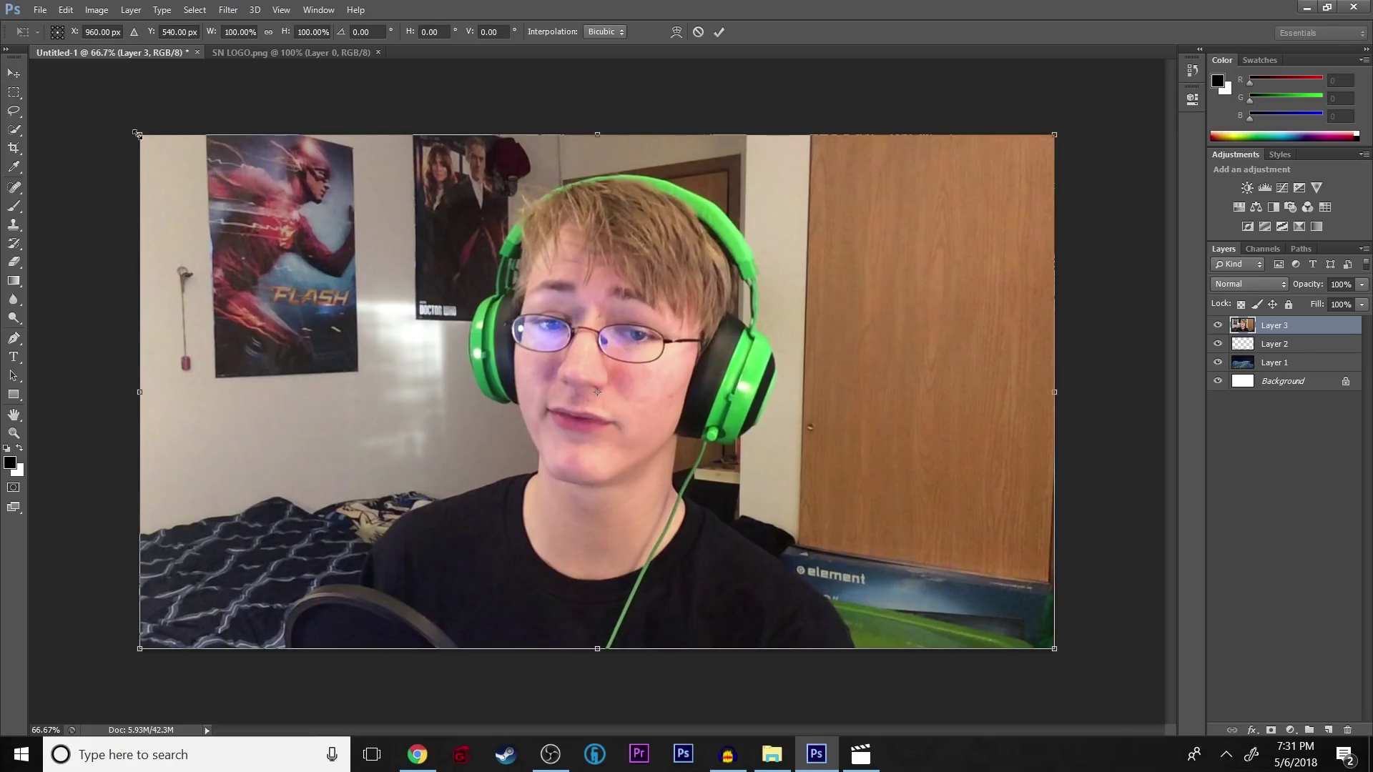
left_click_drag(134, 134, 80, 105)
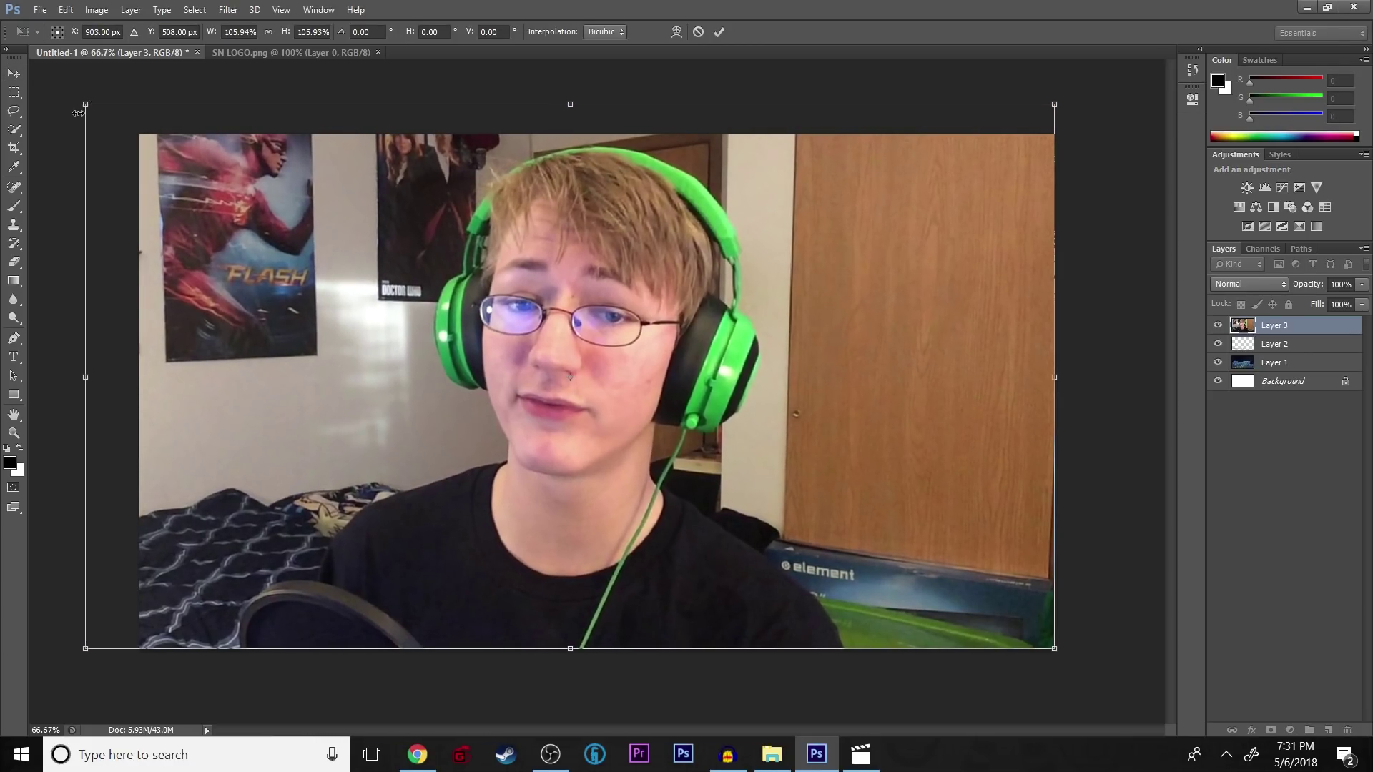
key("Return")
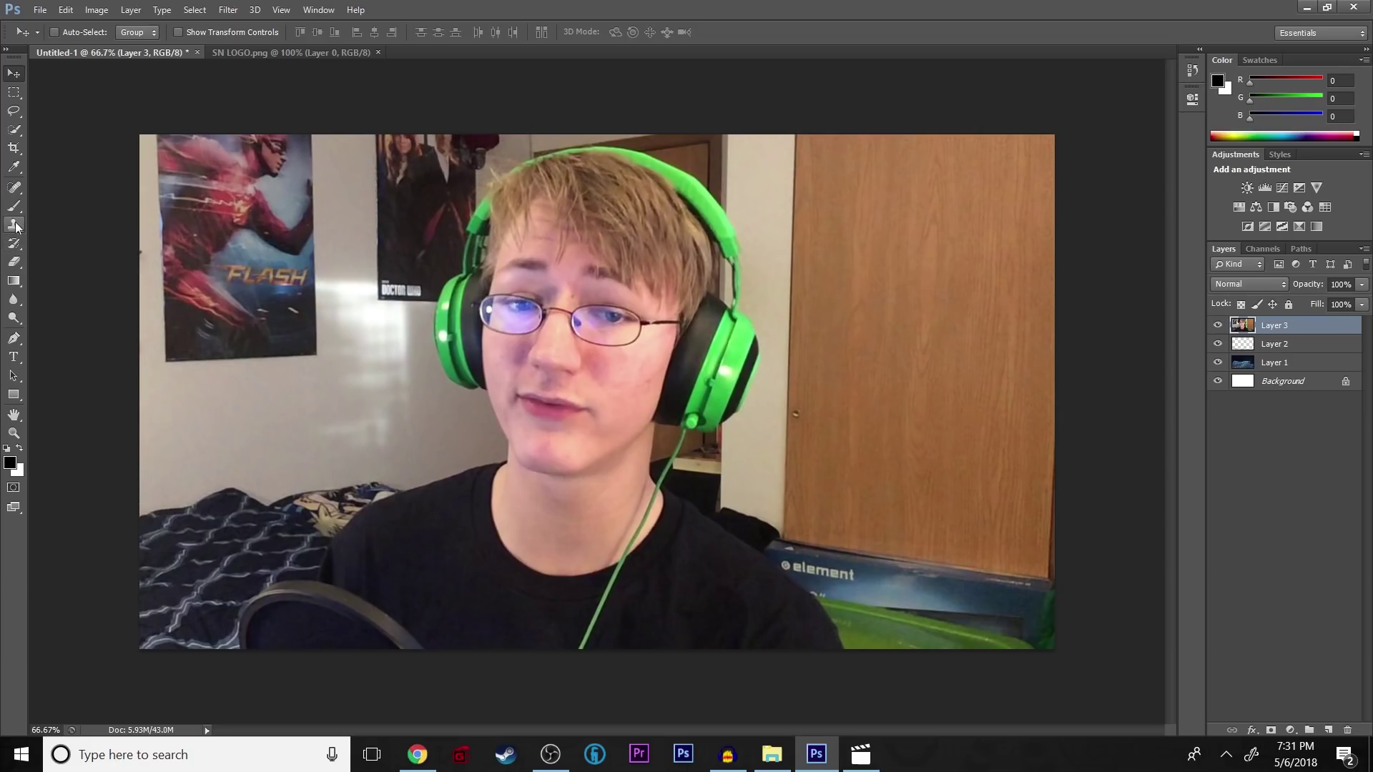
Start a Pen tool path at the frame's lower edge, tracing the microphone filter and the image-left shoulder up to the neck.
left_click_drag(14, 338, 72, 346)
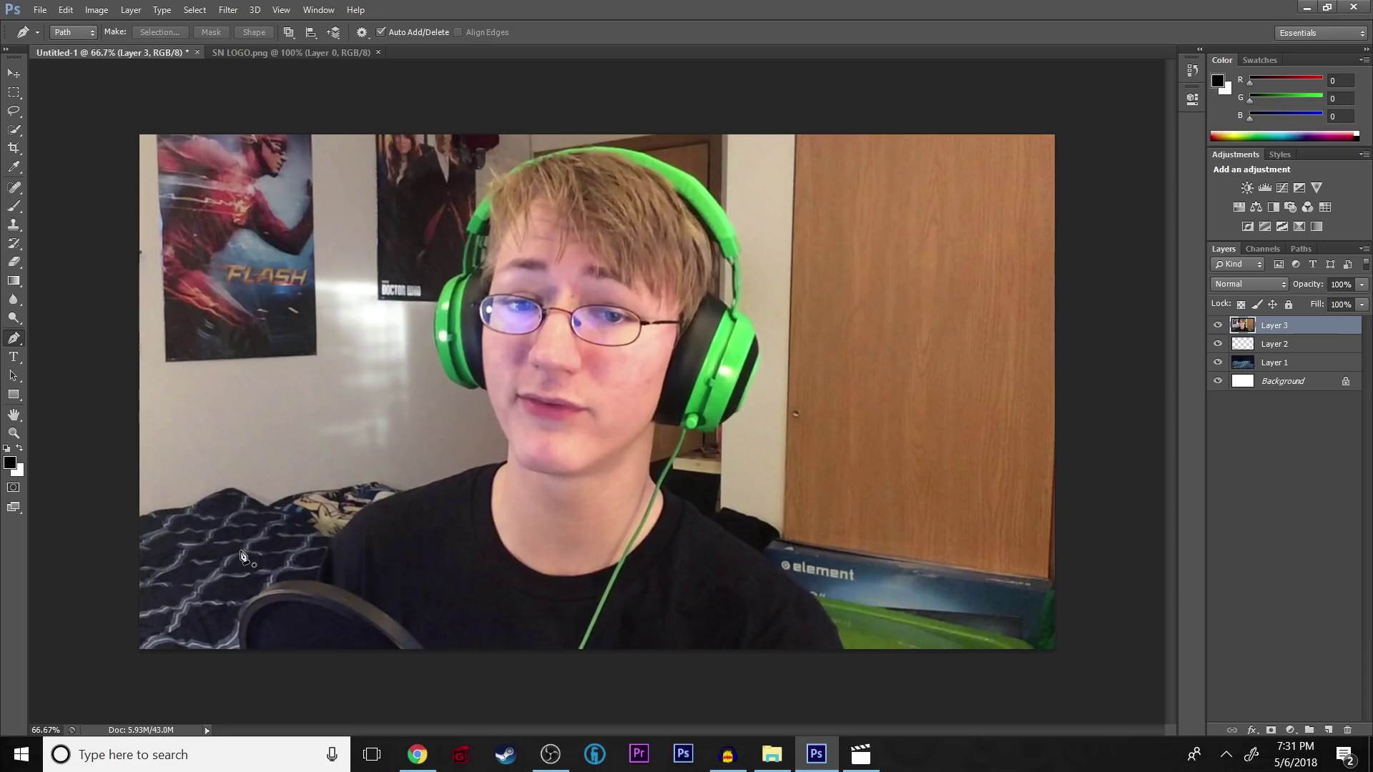
left_click(243, 653)
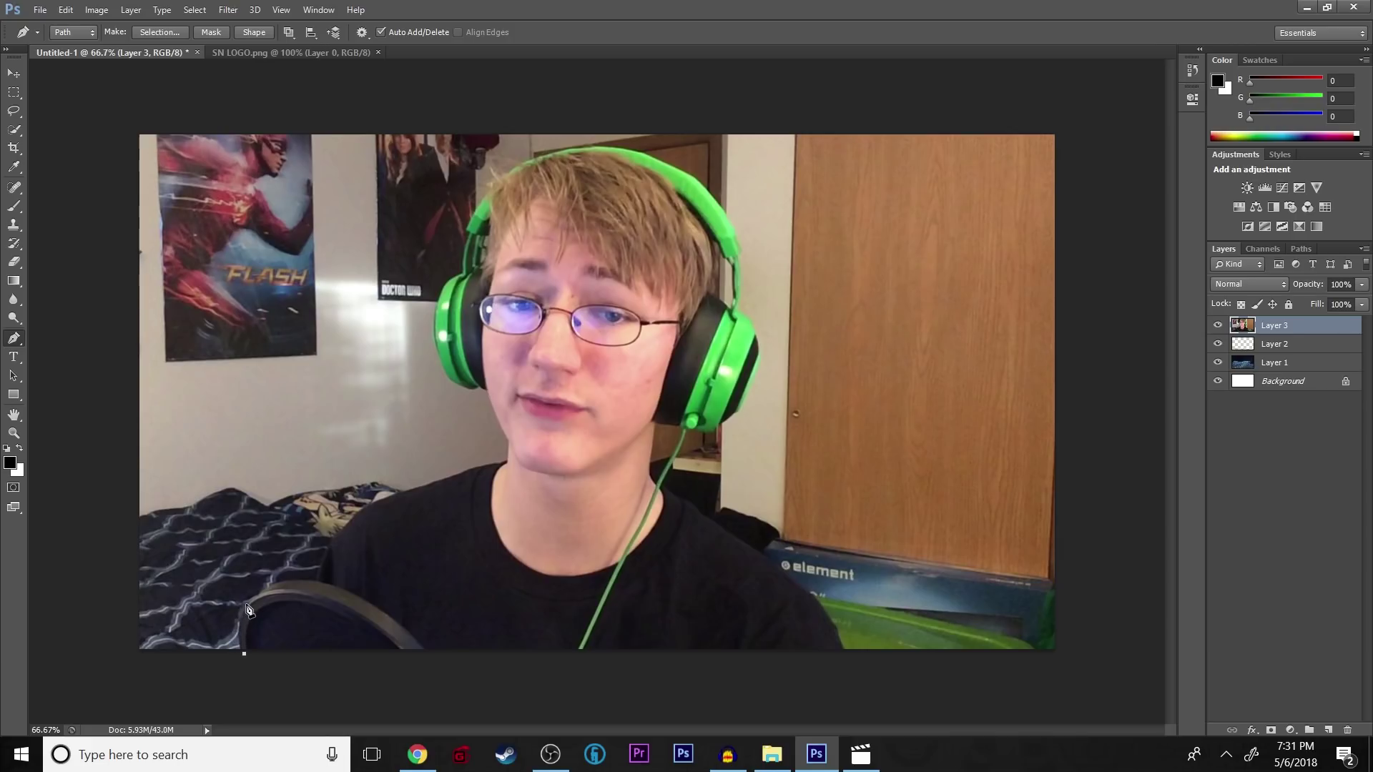
left_click_drag(246, 601, 315, 581)
left_click(319, 580)
left_click(359, 506)
left_click_drag(372, 505, 403, 493)
left_click(464, 470)
left_click_drag(494, 463, 500, 463)
Continue the path along the jaw, around the image-left ear cup and over the headband to its other end.
left_click_drag(509, 441, 499, 411)
left_click(460, 275)
left_click_drag(466, 244, 487, 190)
left_click(466, 232)
left_click_drag(628, 151, 670, 166)
left_click_drag(719, 204, 734, 234)
left_click(740, 251)
left_click(735, 253)
Trace the image-right ear cup, cable and shoulder down to the frame's lower edge, and close the path at its starting point.
left_click_drag(741, 290, 732, 420)
key("ctrl+z")
left_click(737, 310)
left_click(715, 428)
left_click(688, 429)
left_click(660, 484)
left_click_drag(730, 531, 858, 683)
key("ctrl+z")
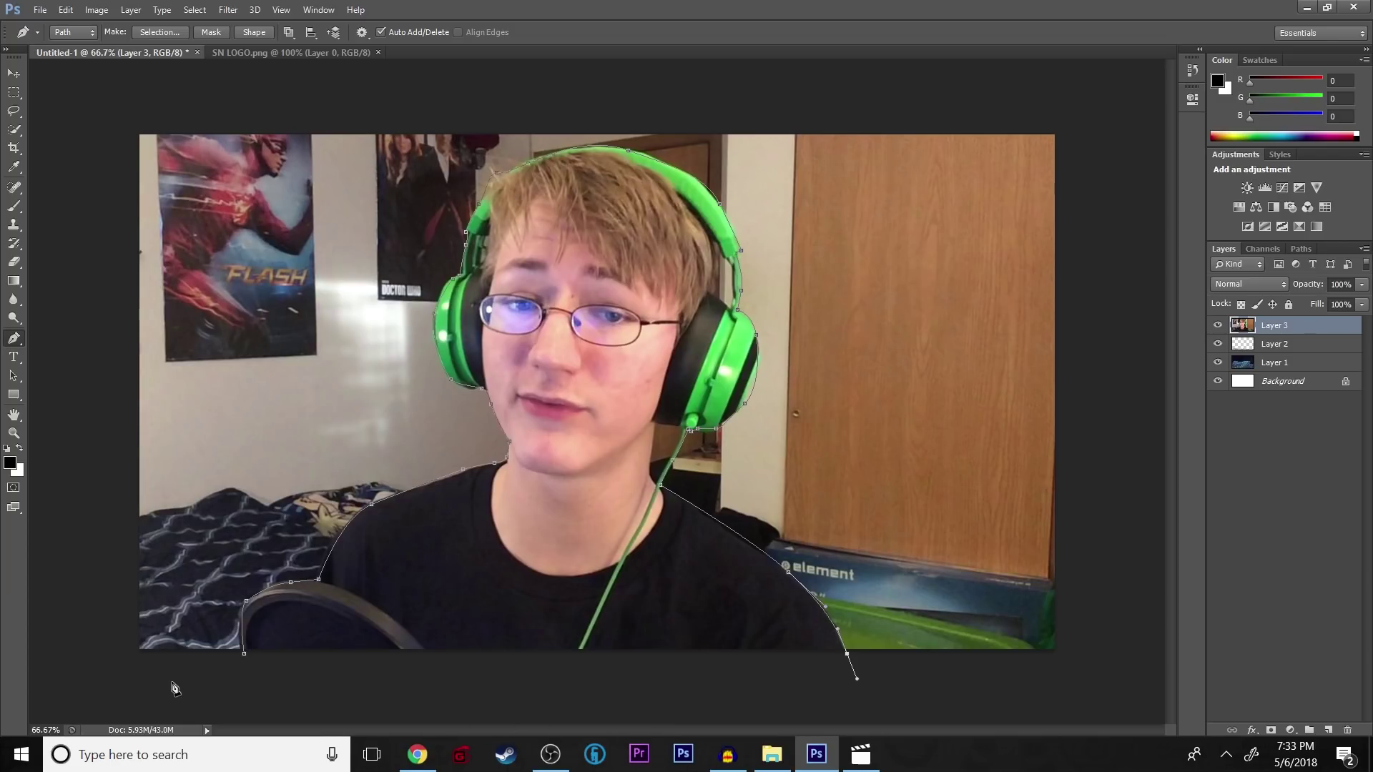
left_click(245, 654)
Convert the closed path around the person into a new anti-aliased selection.
right_click(387, 672)
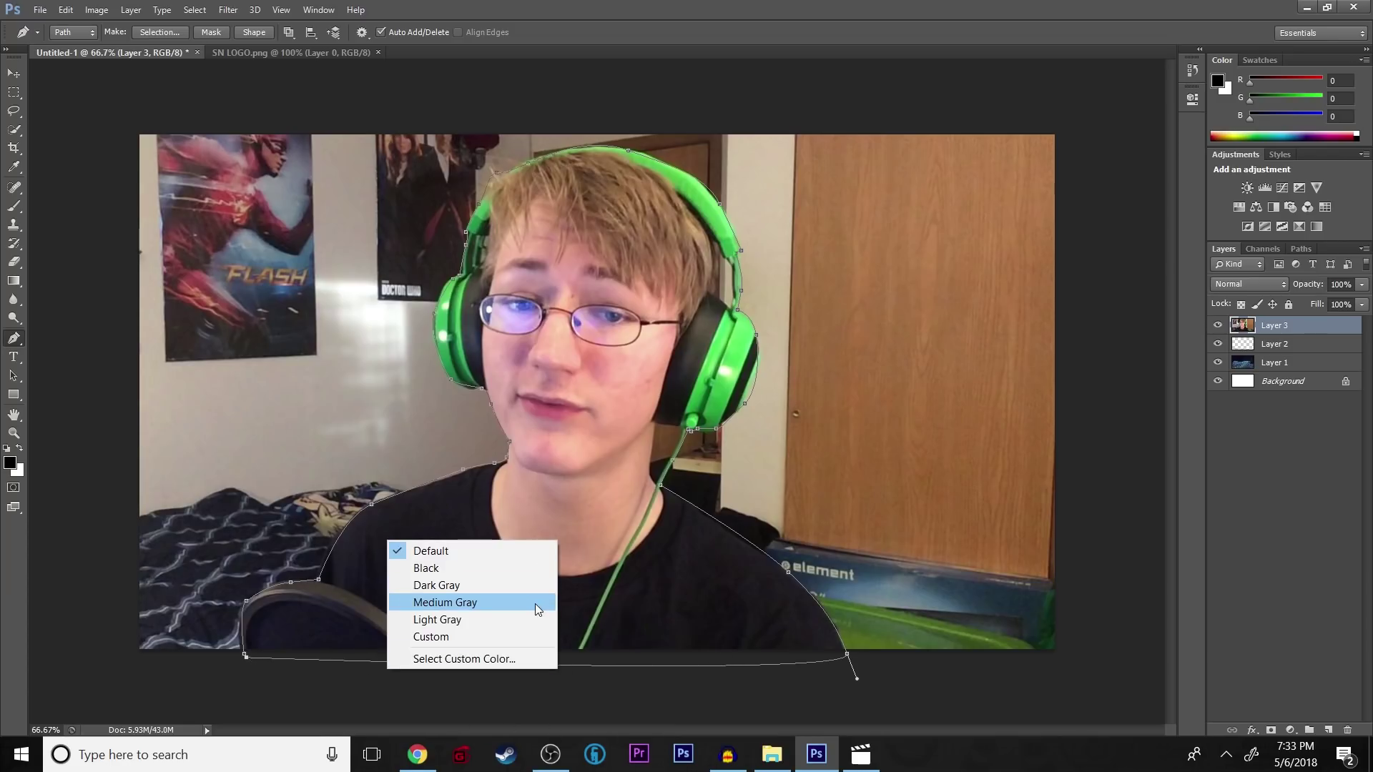
right_click(628, 535)
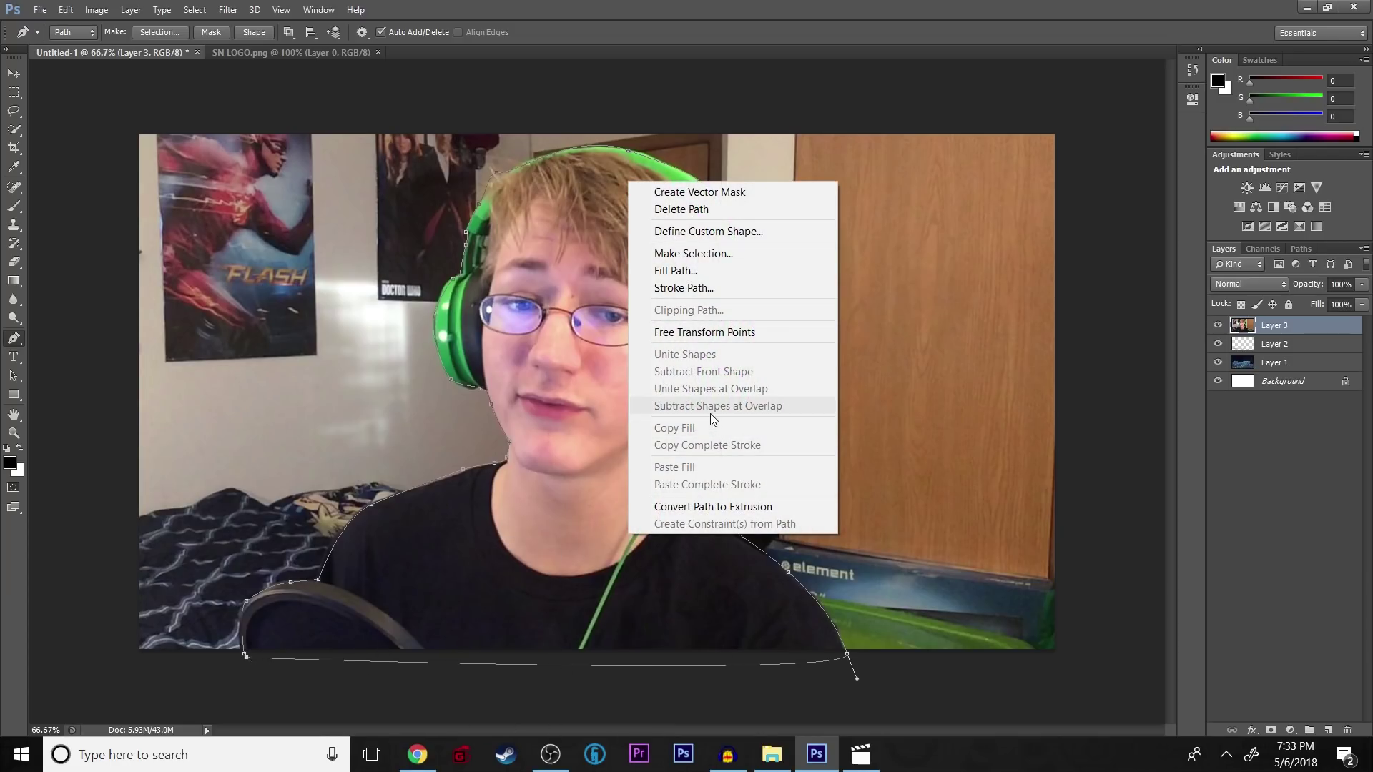
left_click(737, 251)
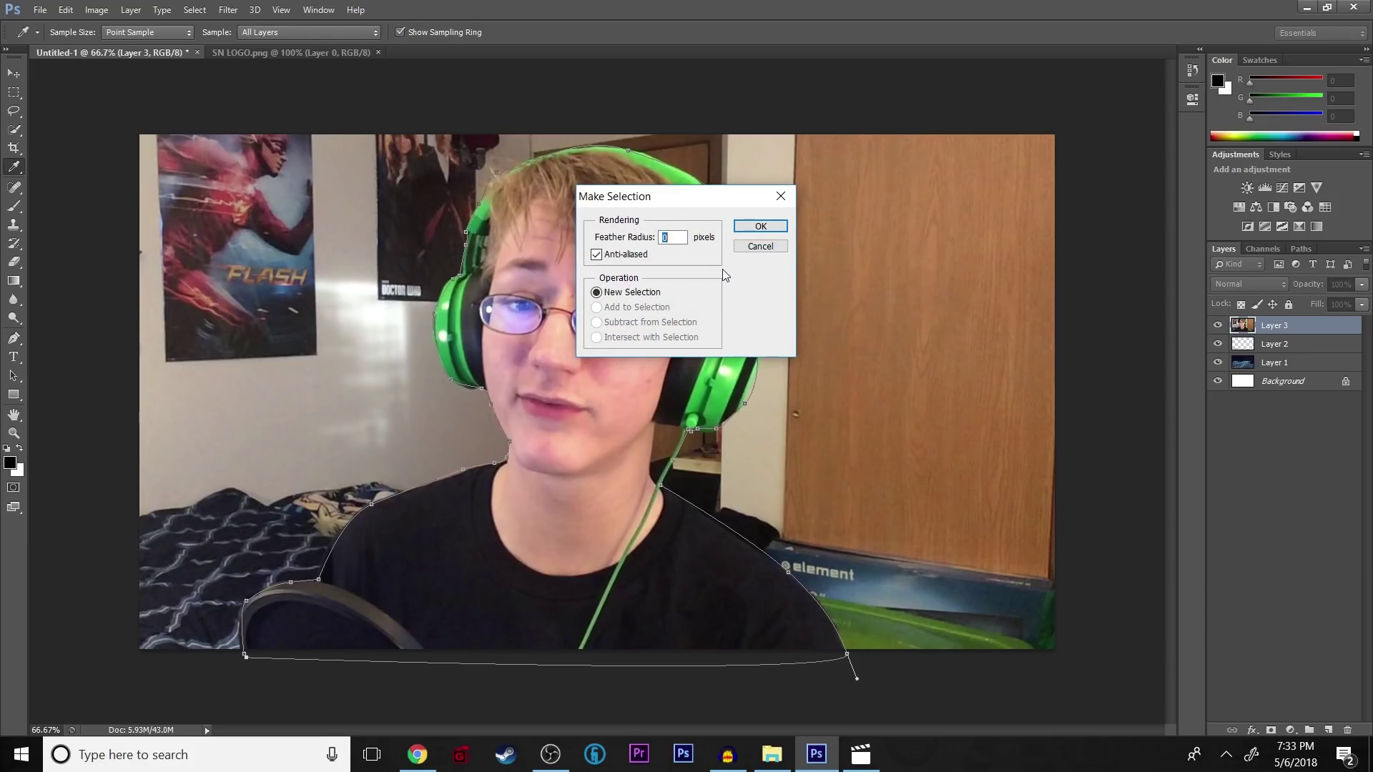
key("Return")
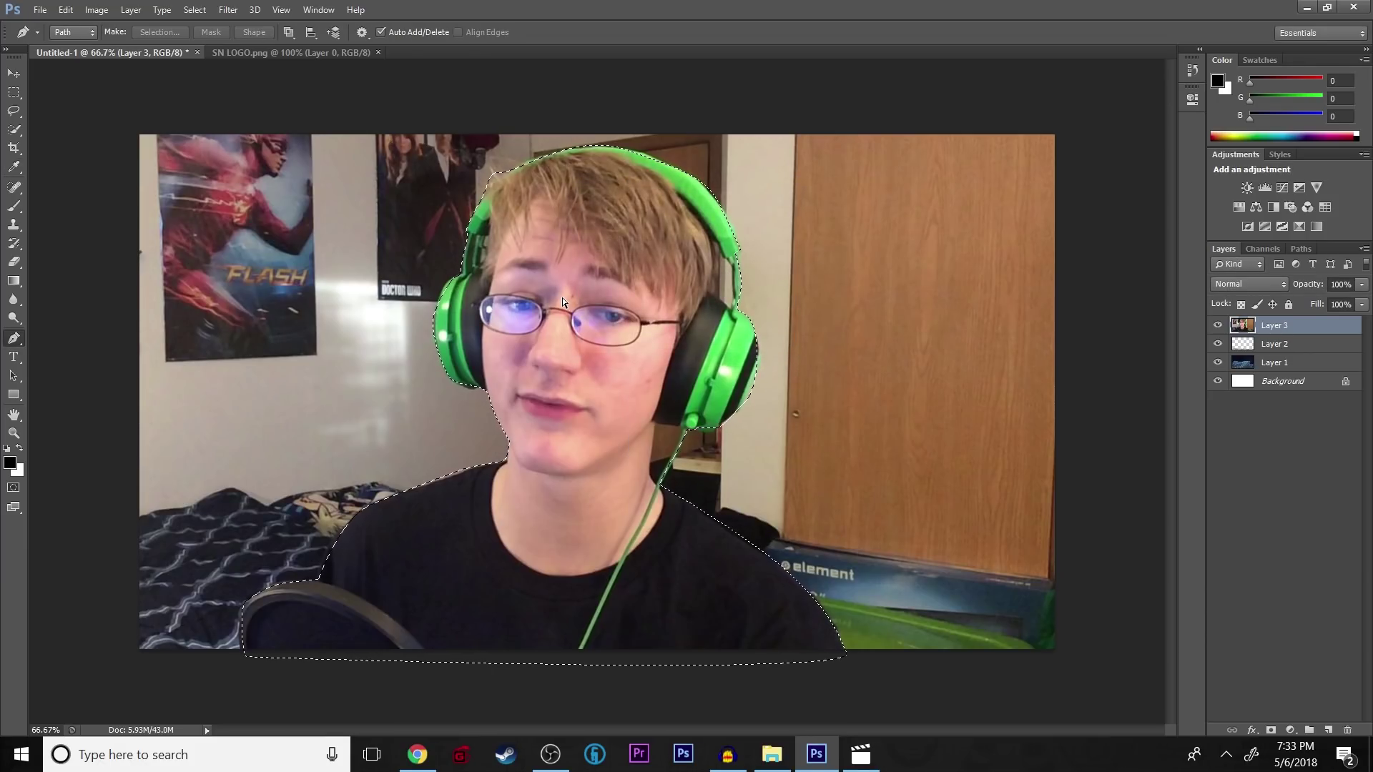
Copy the selected person to a new layer and hide the full webcam frame layer.
left_click(1218, 344)
left_click(1218, 326)
left_click(1218, 344)
key("ctrl+j")
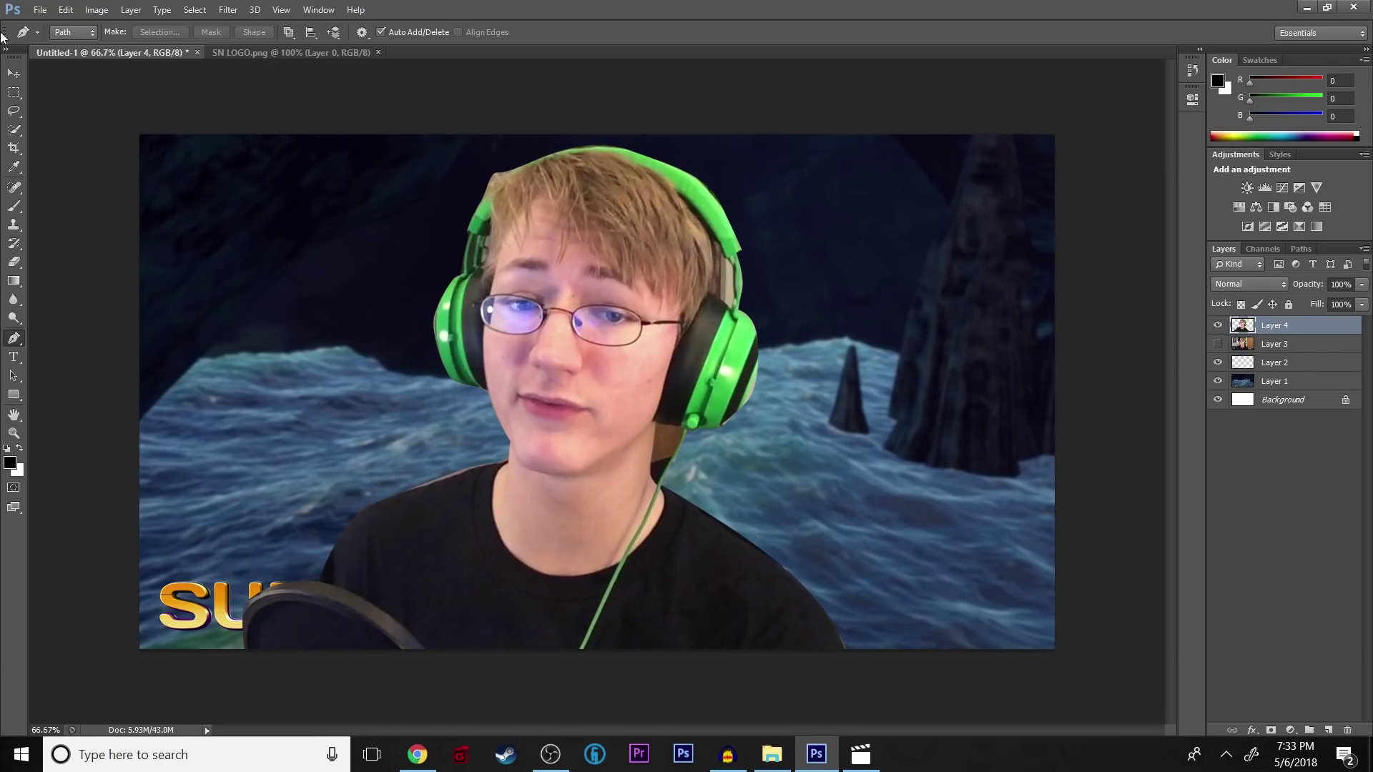
Mirror the cut-out person horizontally, place it in the image's left half, and scale it to about -87% width and 99% height.
left_click(15, 72)
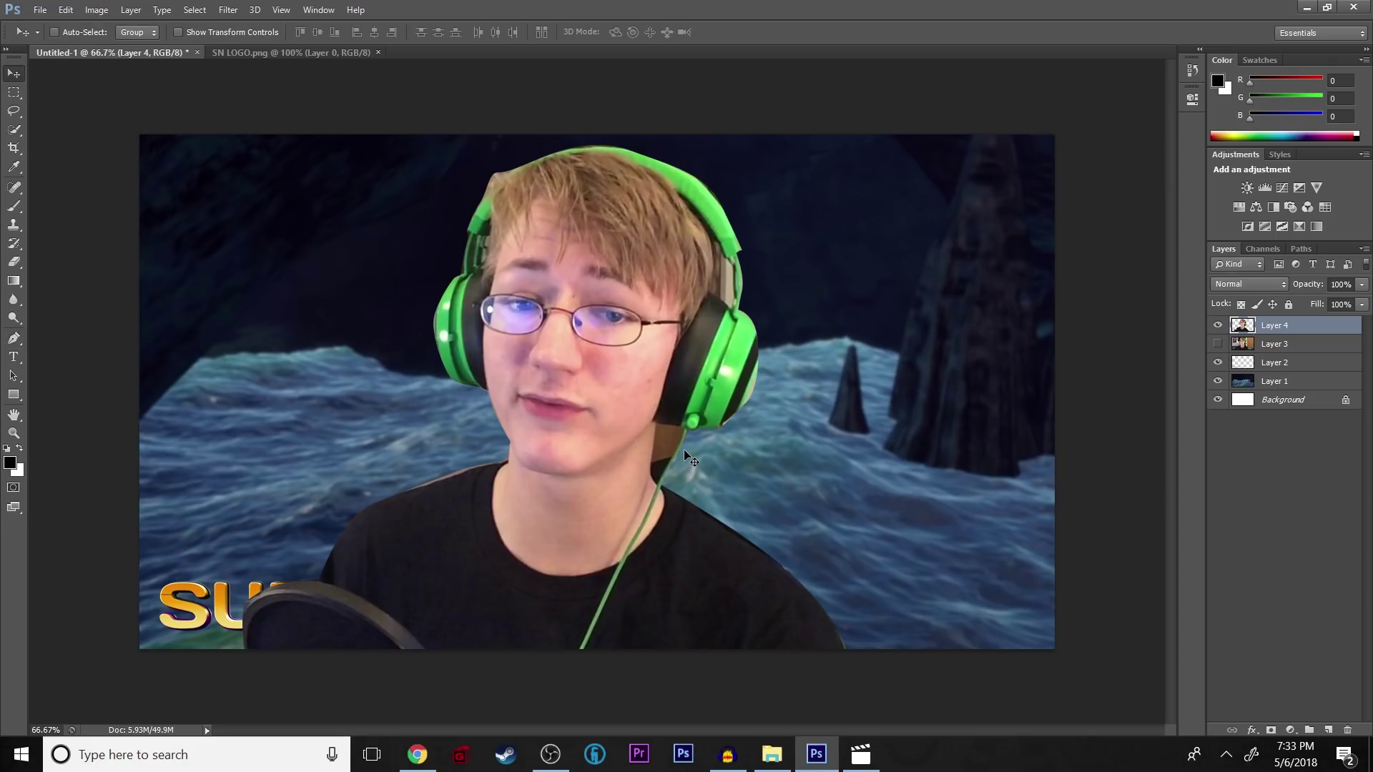
key("ctrl+t")
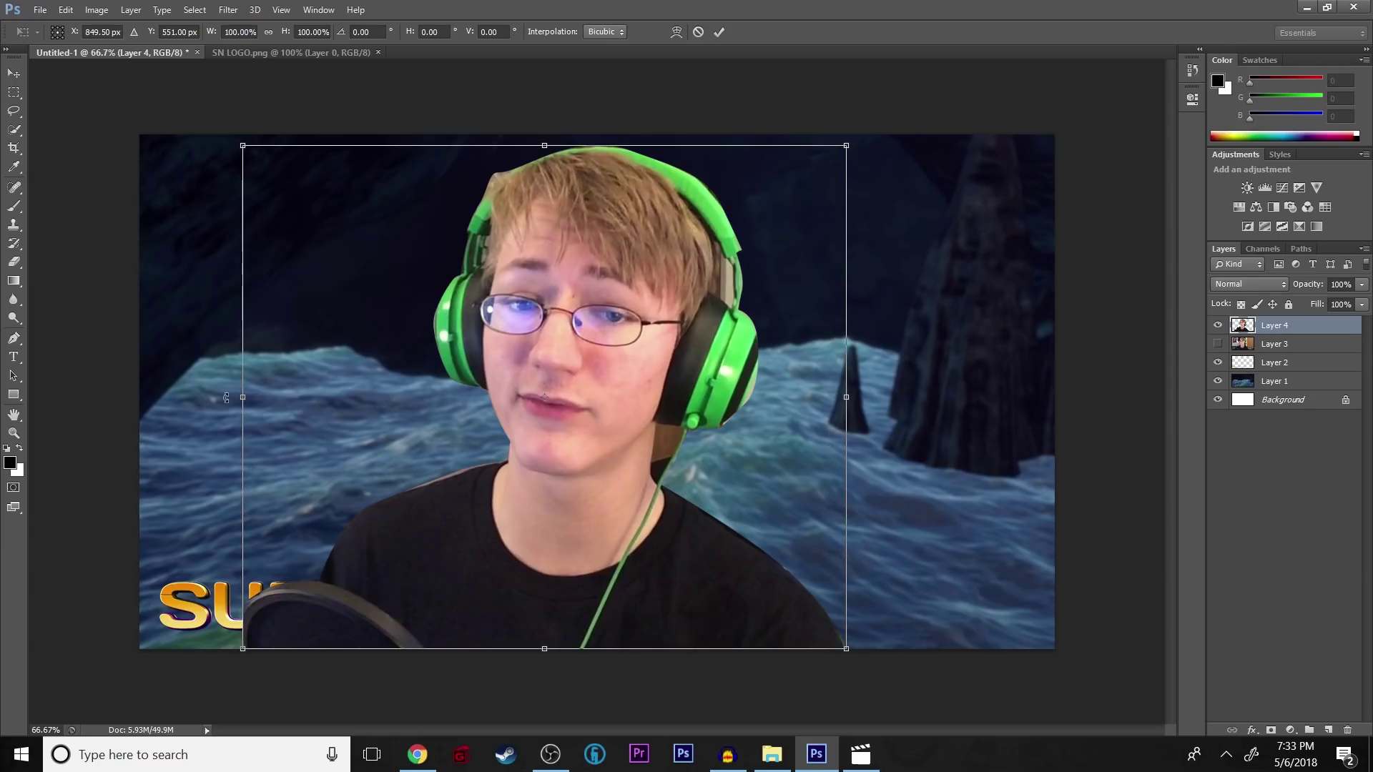
left_click_drag(237, 396, 1086, 442)
left_click_drag(914, 468, 320, 502)
left_click_drag(378, 397, 664, 397)
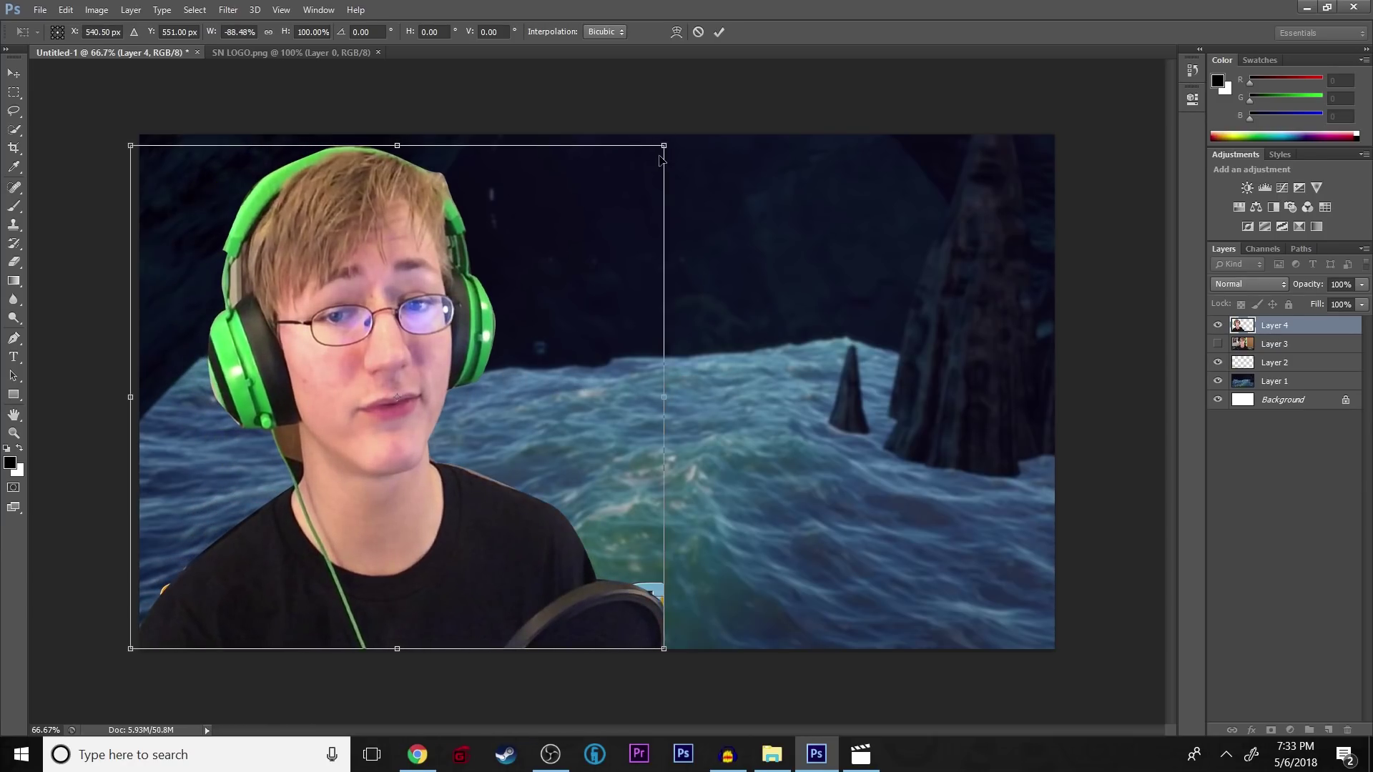
mouse_move(664, 147)
left_mouse_down()
mouse_move(644, 168)
mouse_move(656, 152)
left_mouse_up()
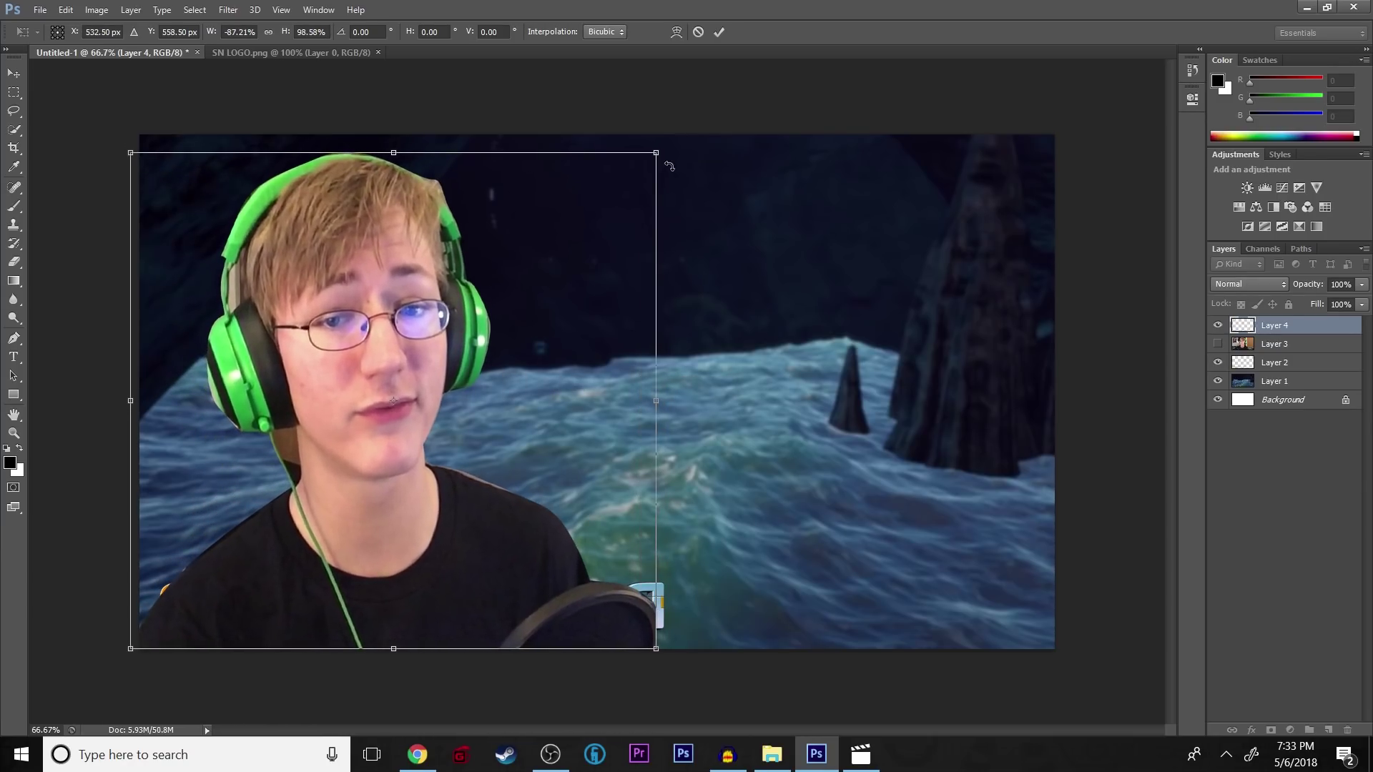
key("Return")
Bring the Subnautica logo layer in front of the cut-out person, then slightly enlarge and widen the person.
left_click_drag(1274, 361, 1258, 318)
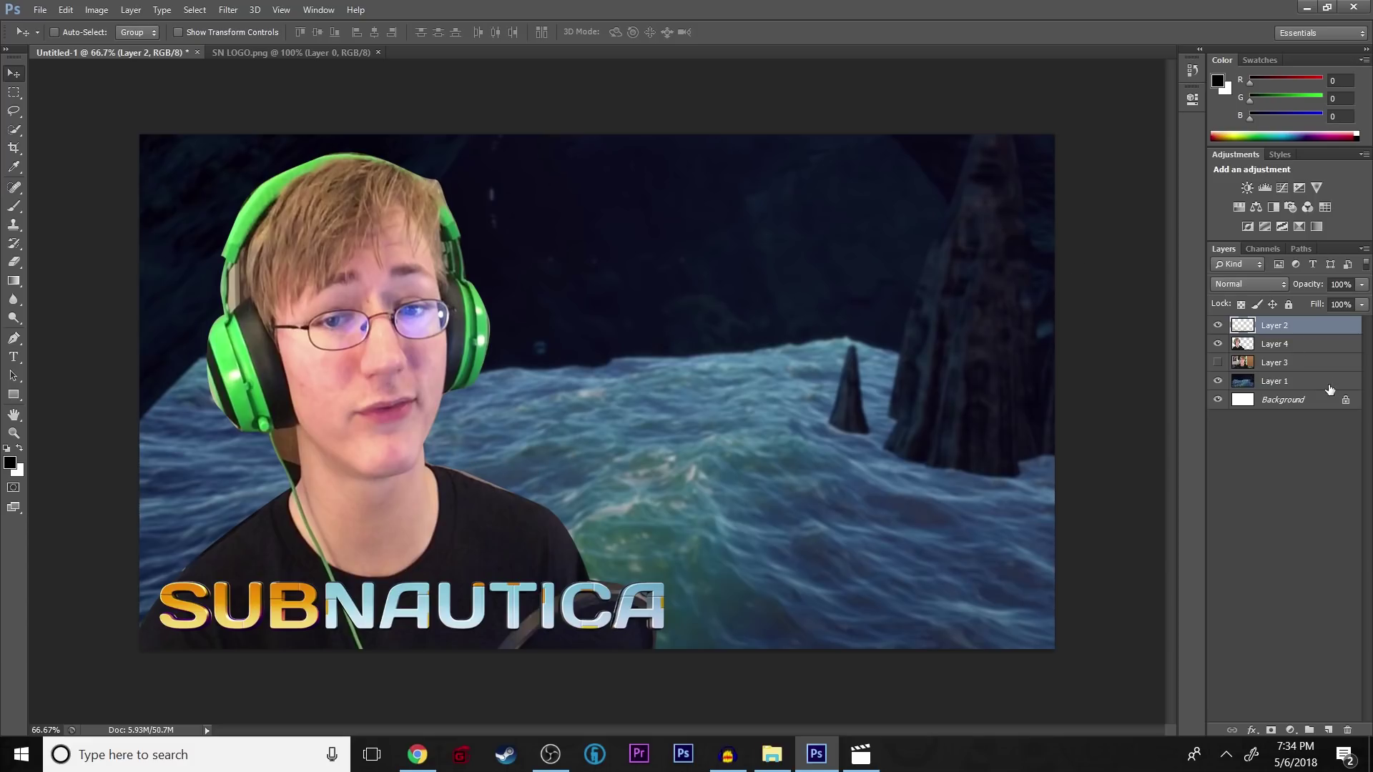
left_click(1287, 344)
key("ctrl+t")
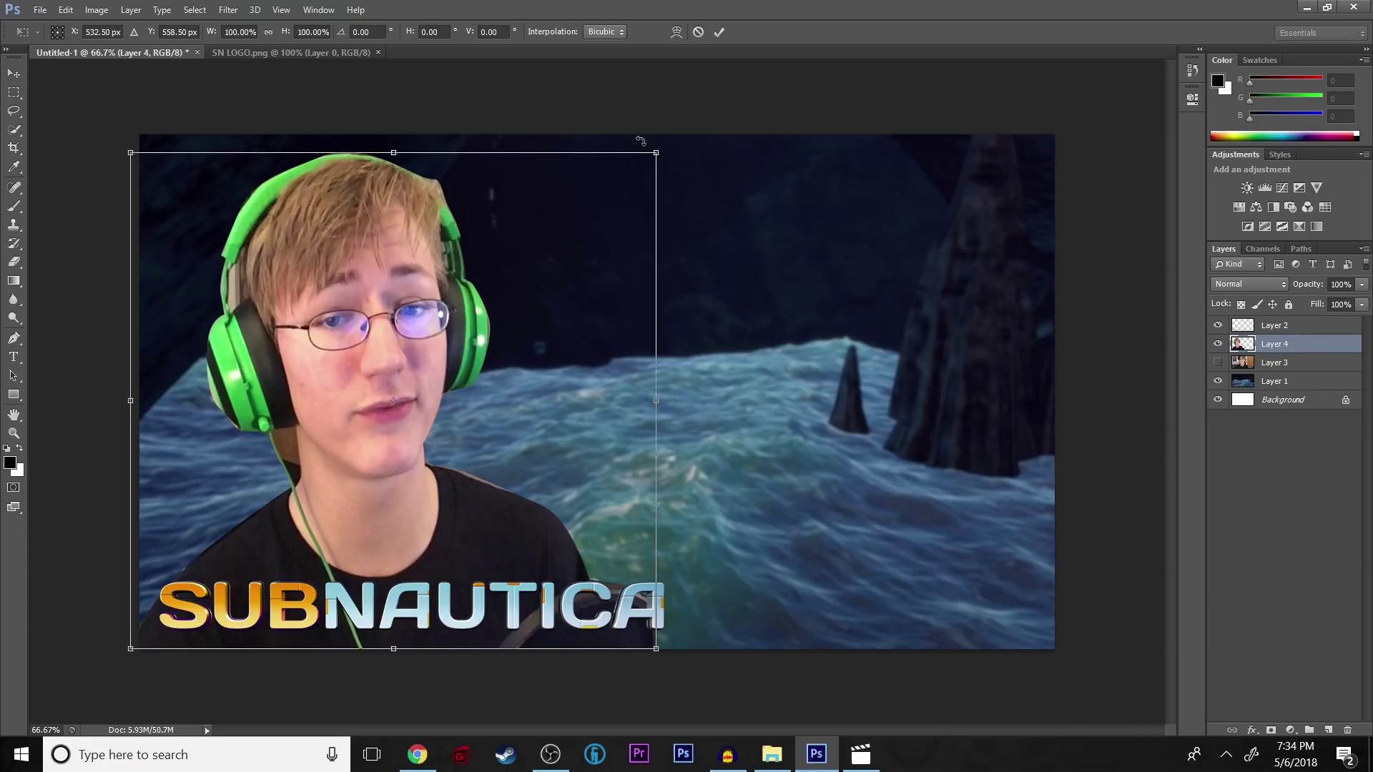
left_click_drag(662, 152, 675, 141)
left_click_drag(670, 398, 699, 397)
key("Return")
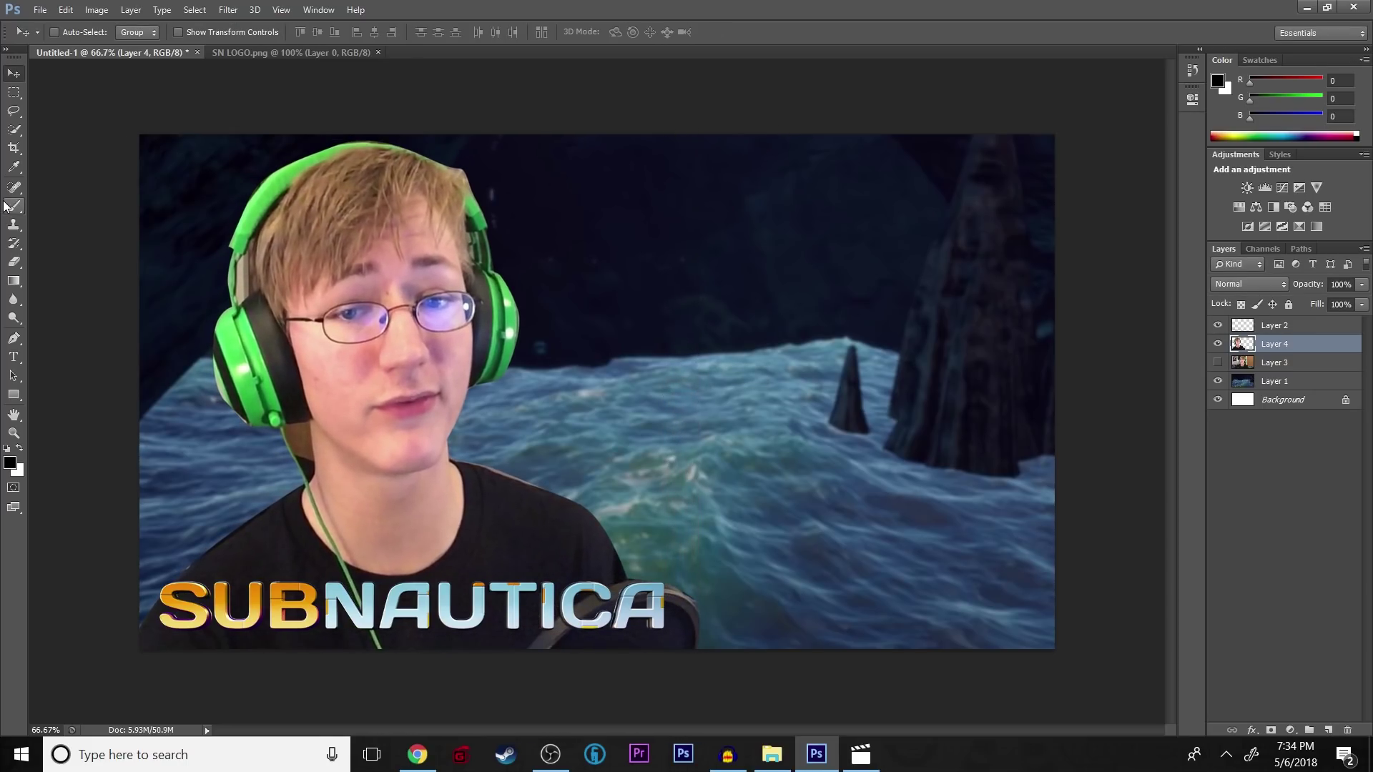
Outline the leftover background patch between the headphone cable and neck with the Pen tool and turn it into a new anti-aliased selection.
left_click(13, 338)
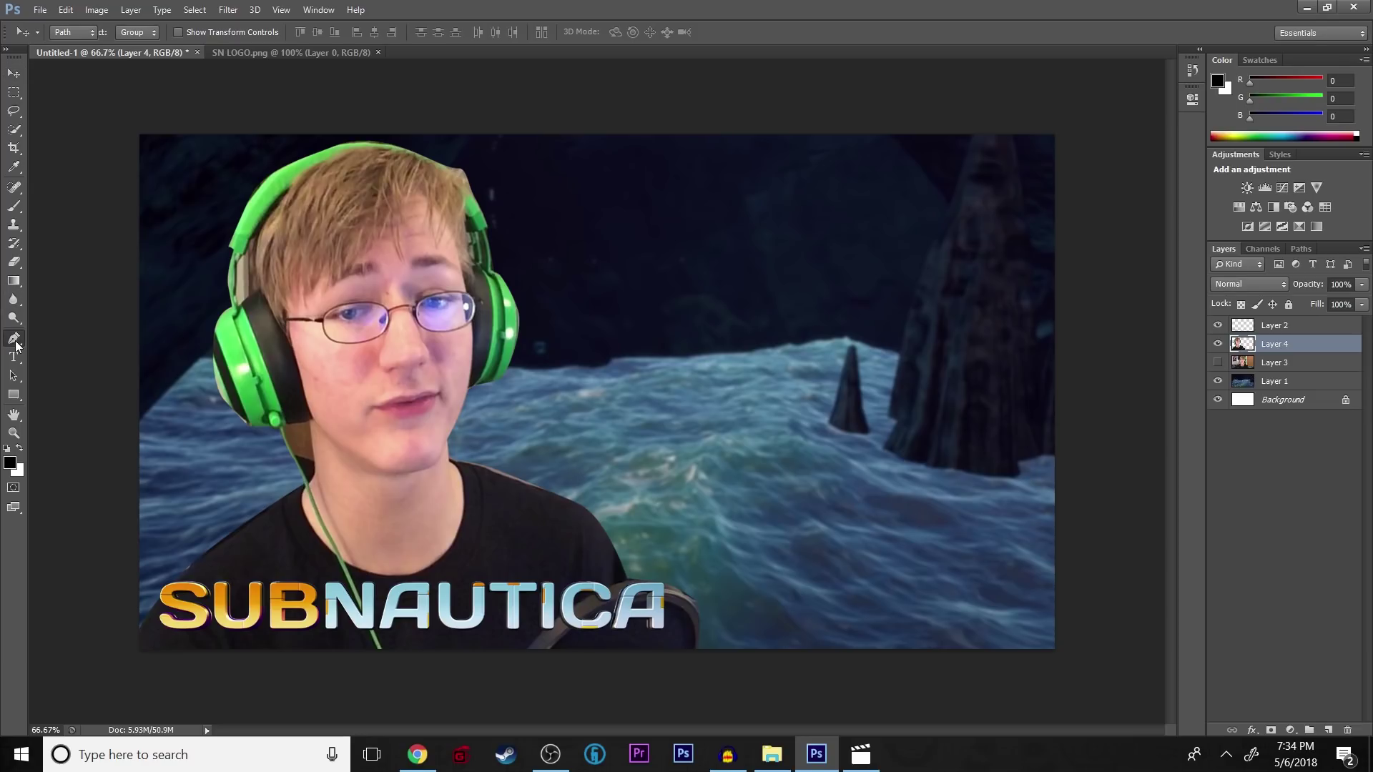
left_click(285, 426)
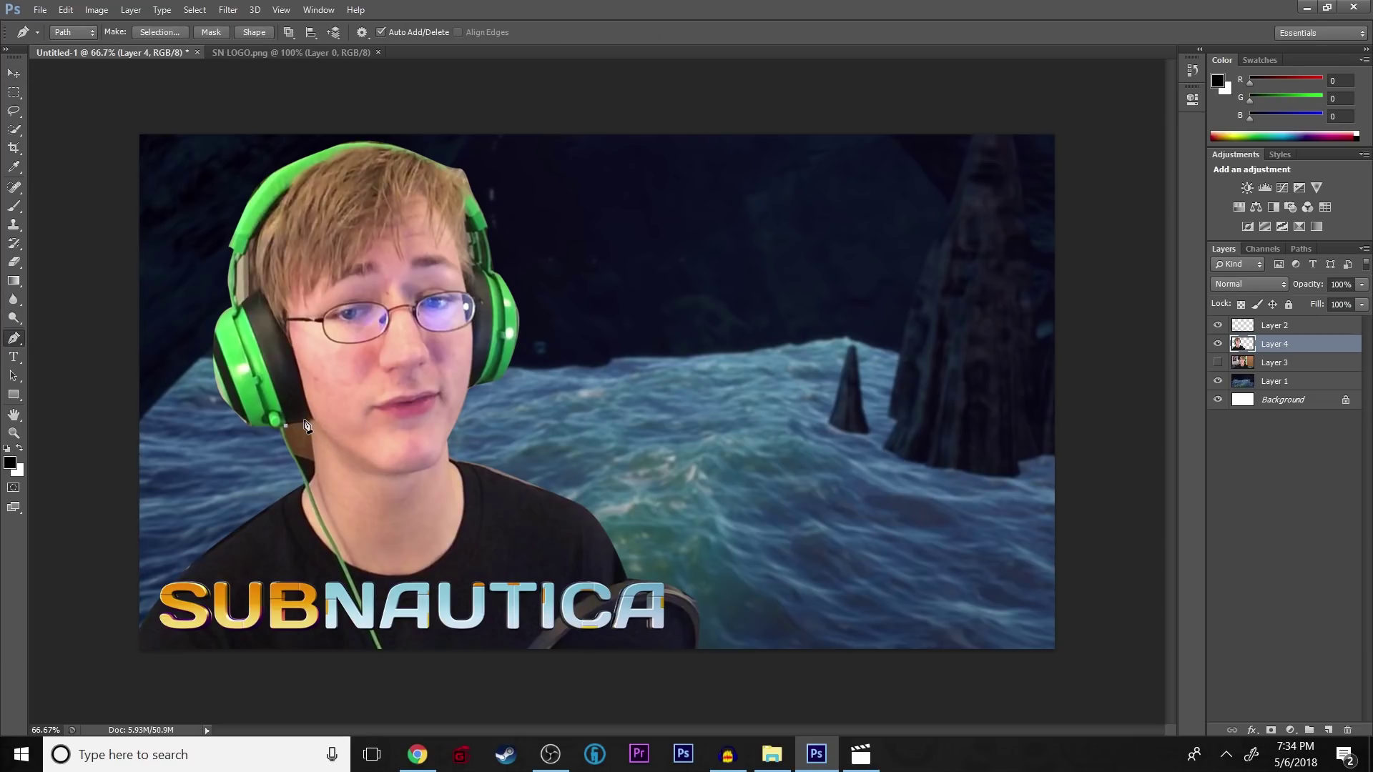
left_click_drag(312, 419, 316, 457)
right_click(291, 437)
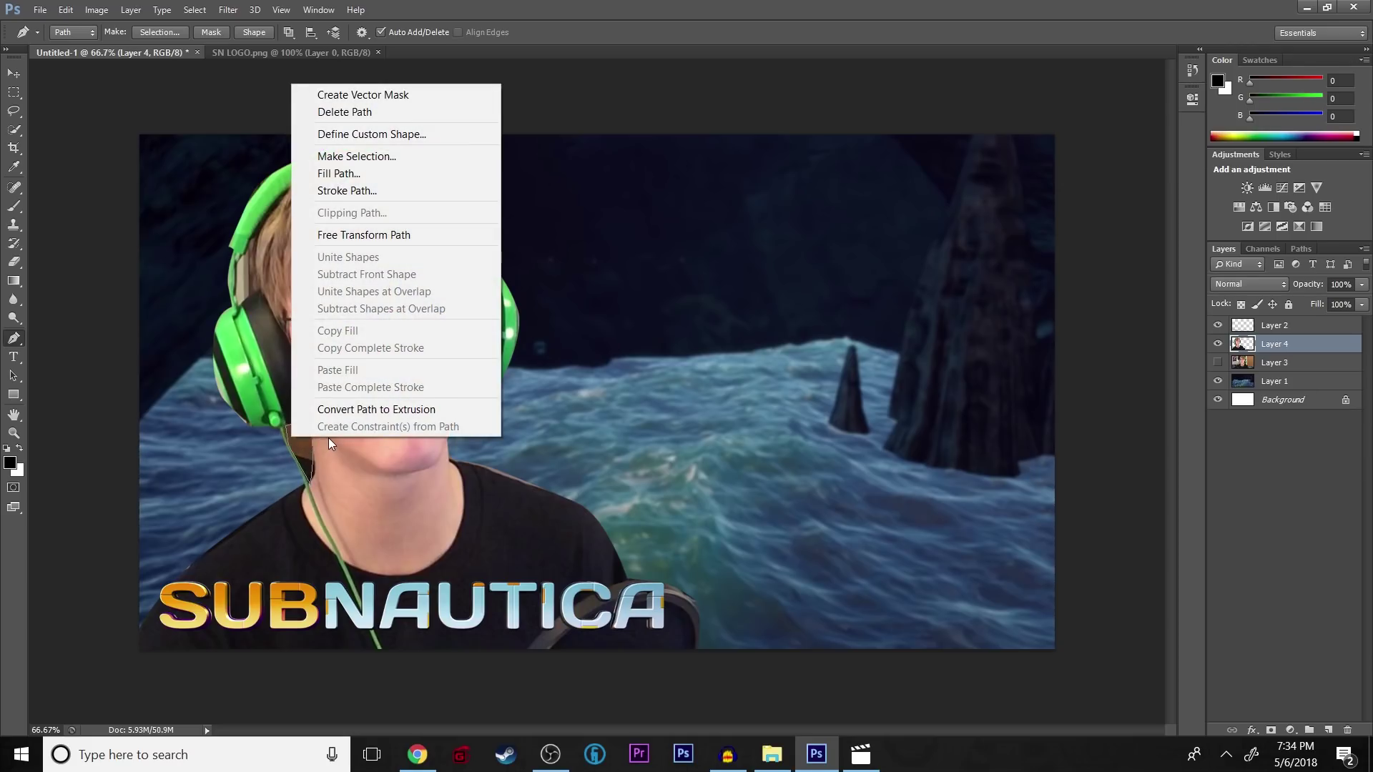
left_click(360, 157)
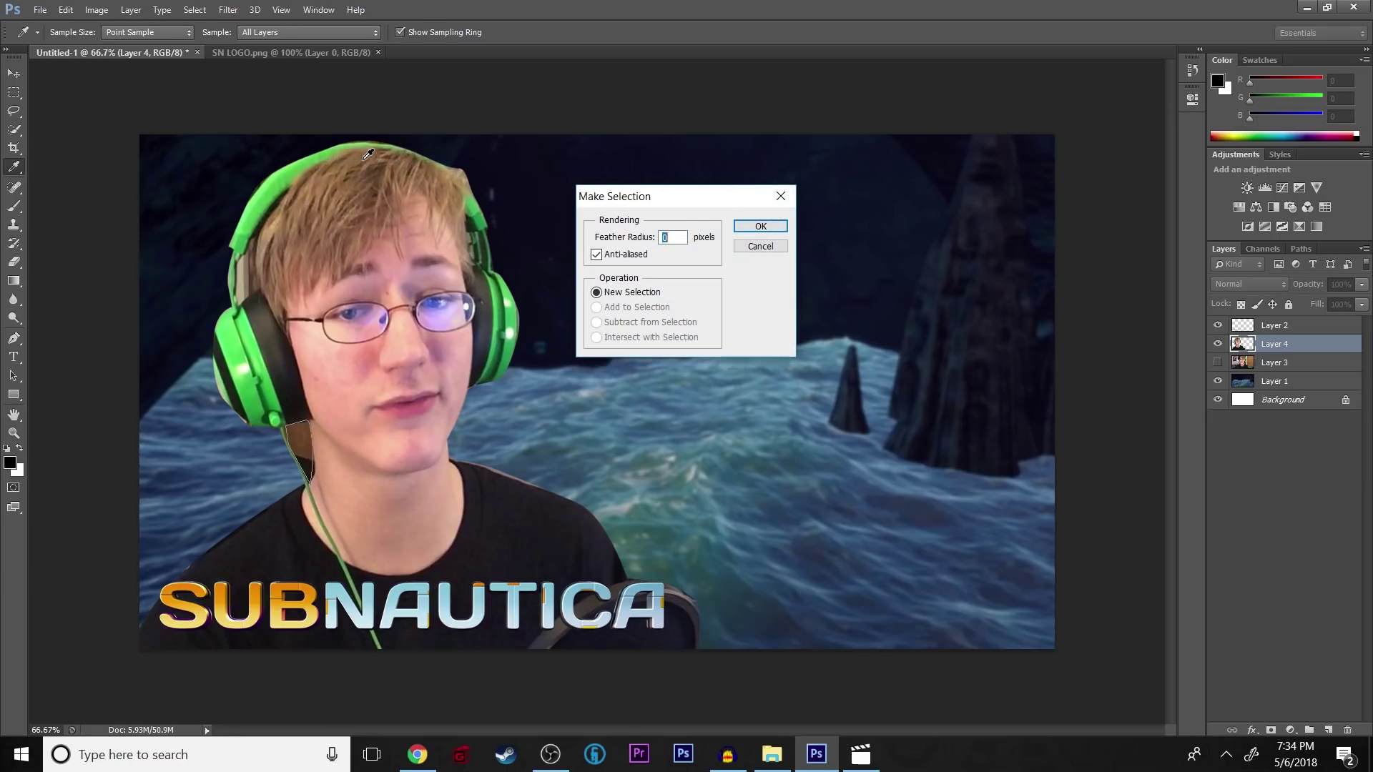
key("Return")
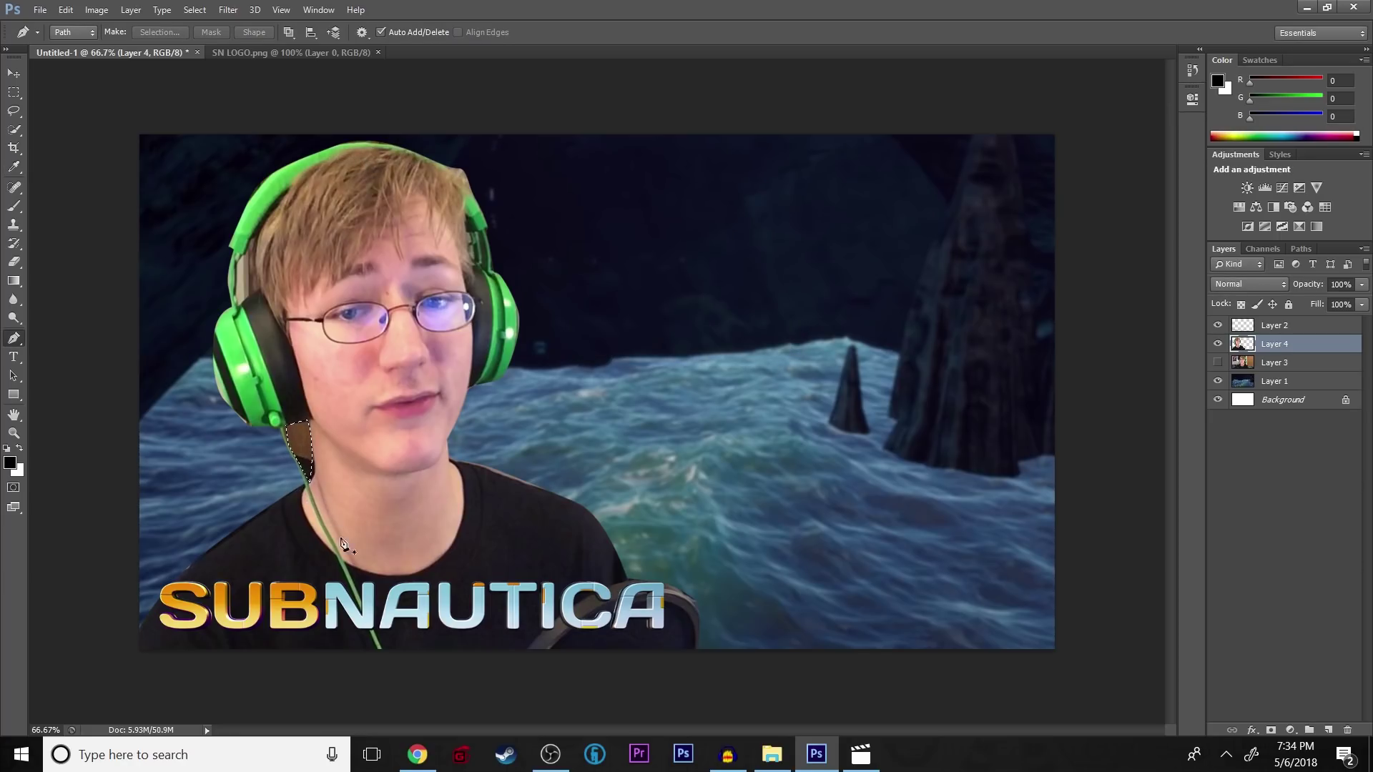
Erase the selected background patch beside the neck with a 116 px eraser and clear the selection.
left_click(16, 261)
left_click(60, 33)
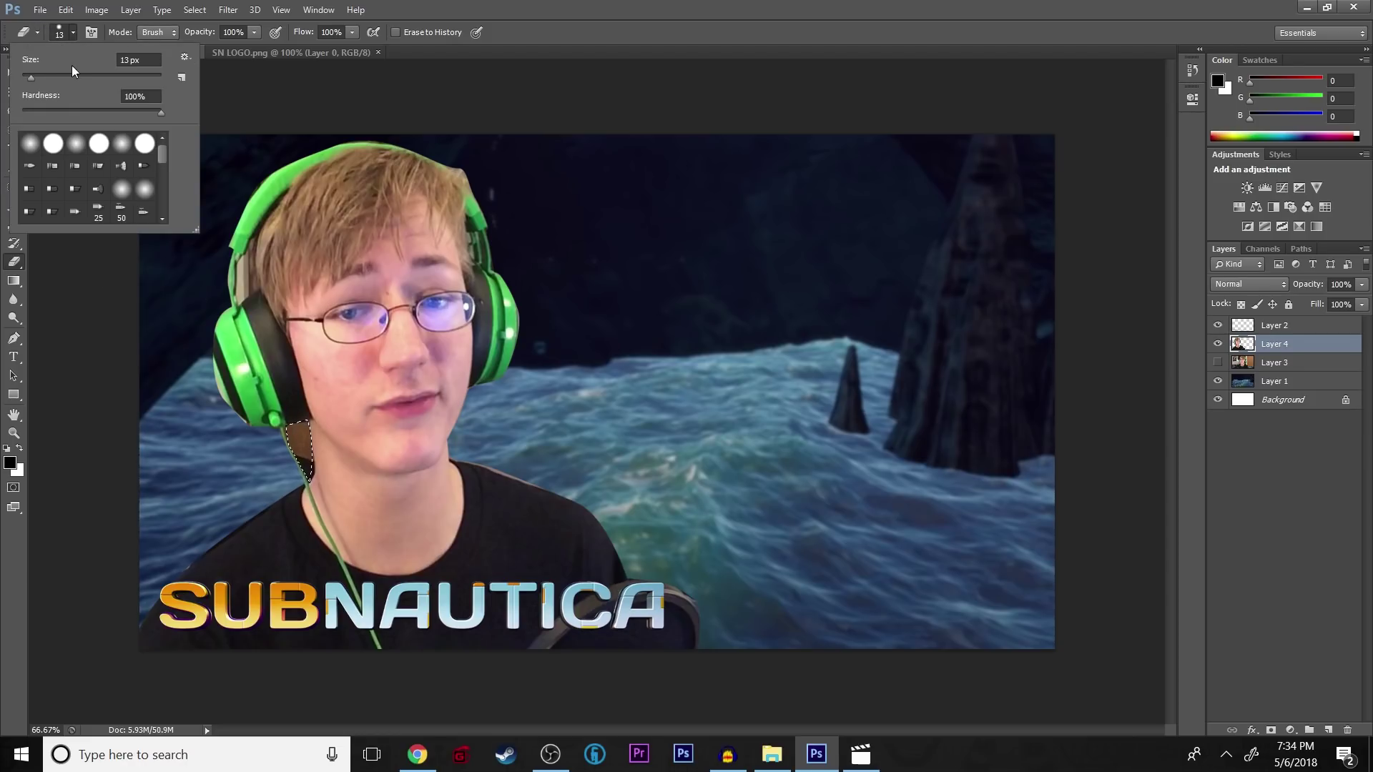
left_click(297, 427)
key("ctrl+d")
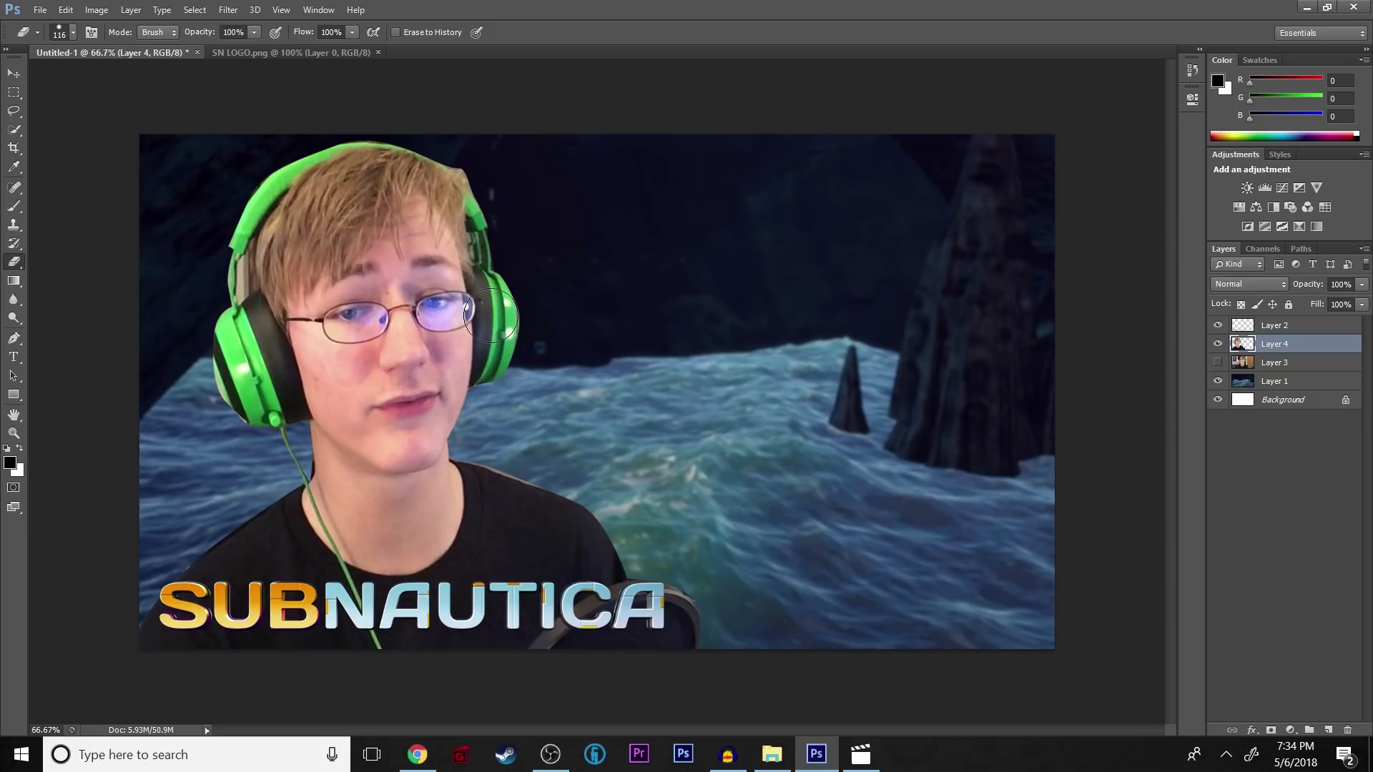
left_click(14, 73)
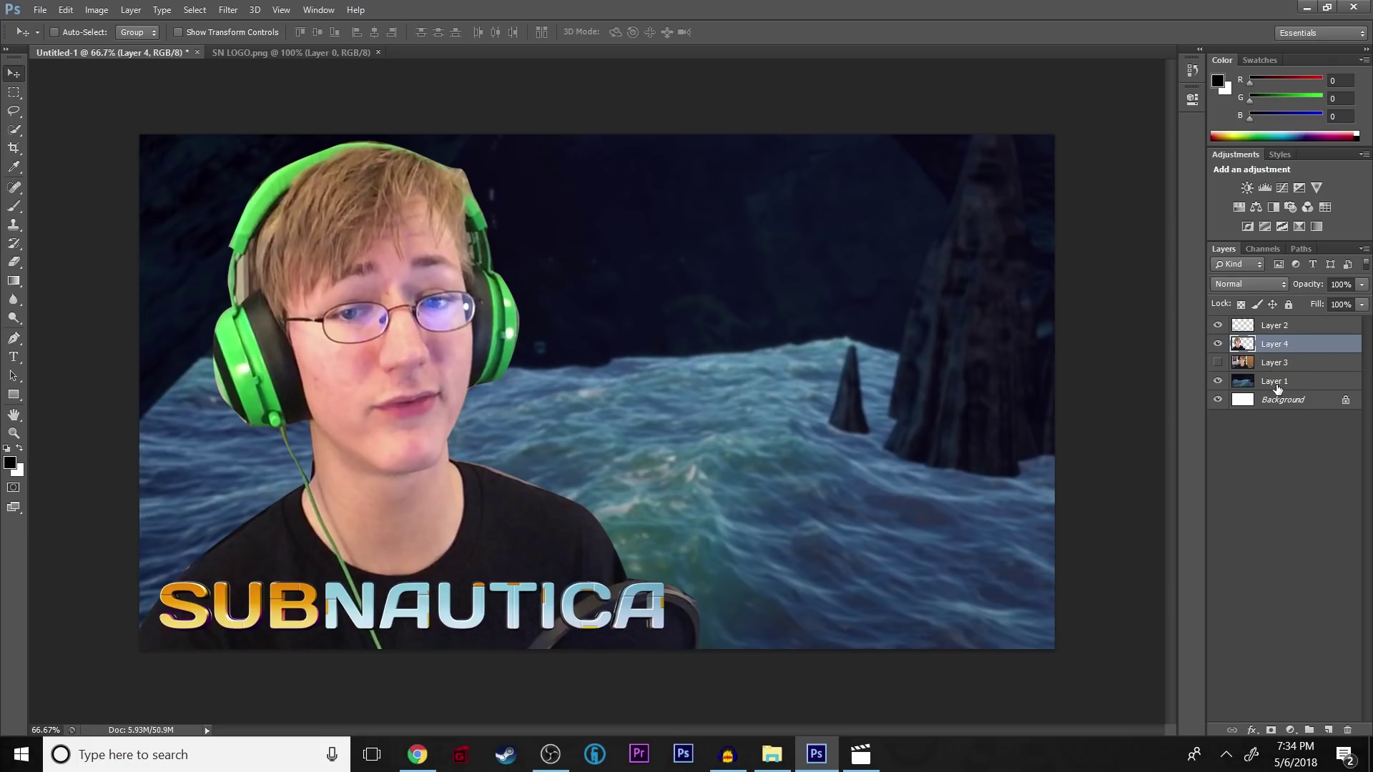
Add a white outside Stroke to the cut-out person's layer.
left_click(1250, 729)
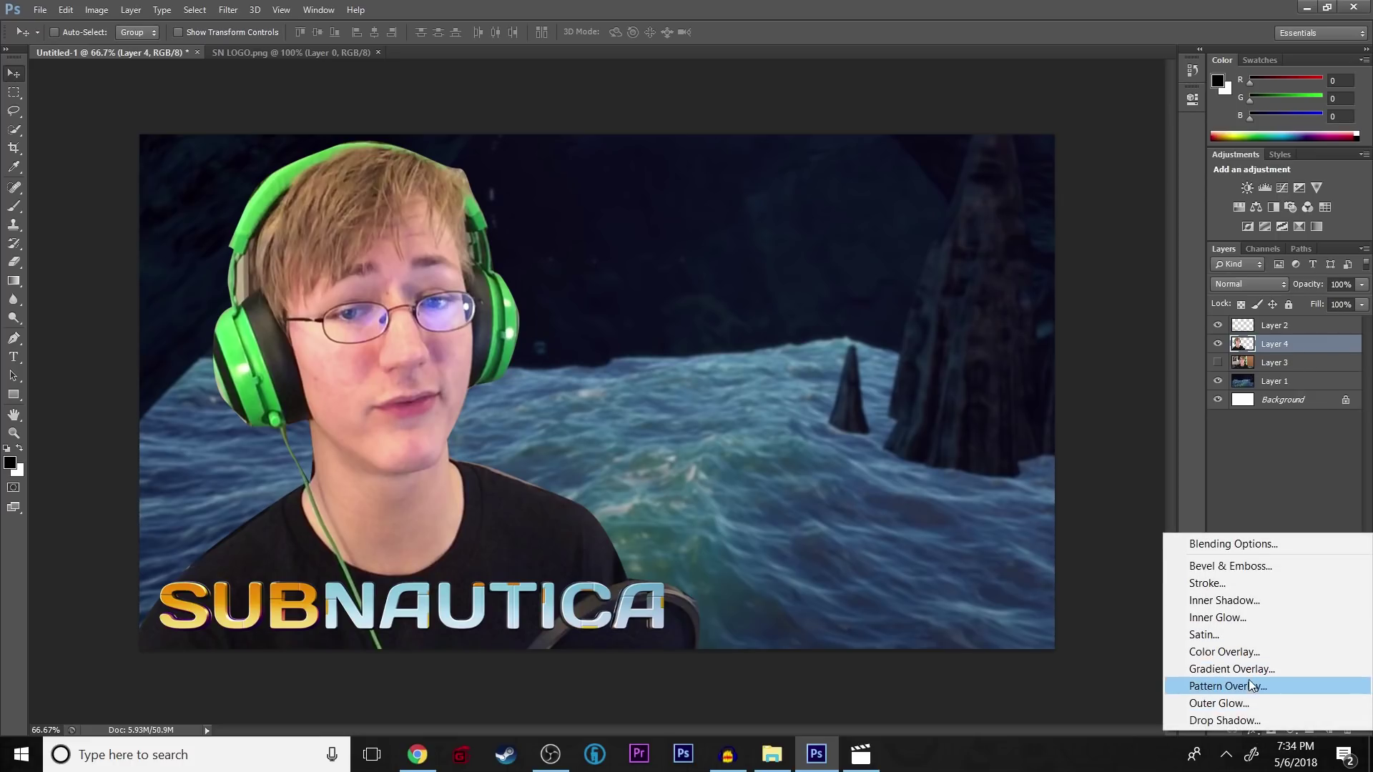
left_click(1258, 583)
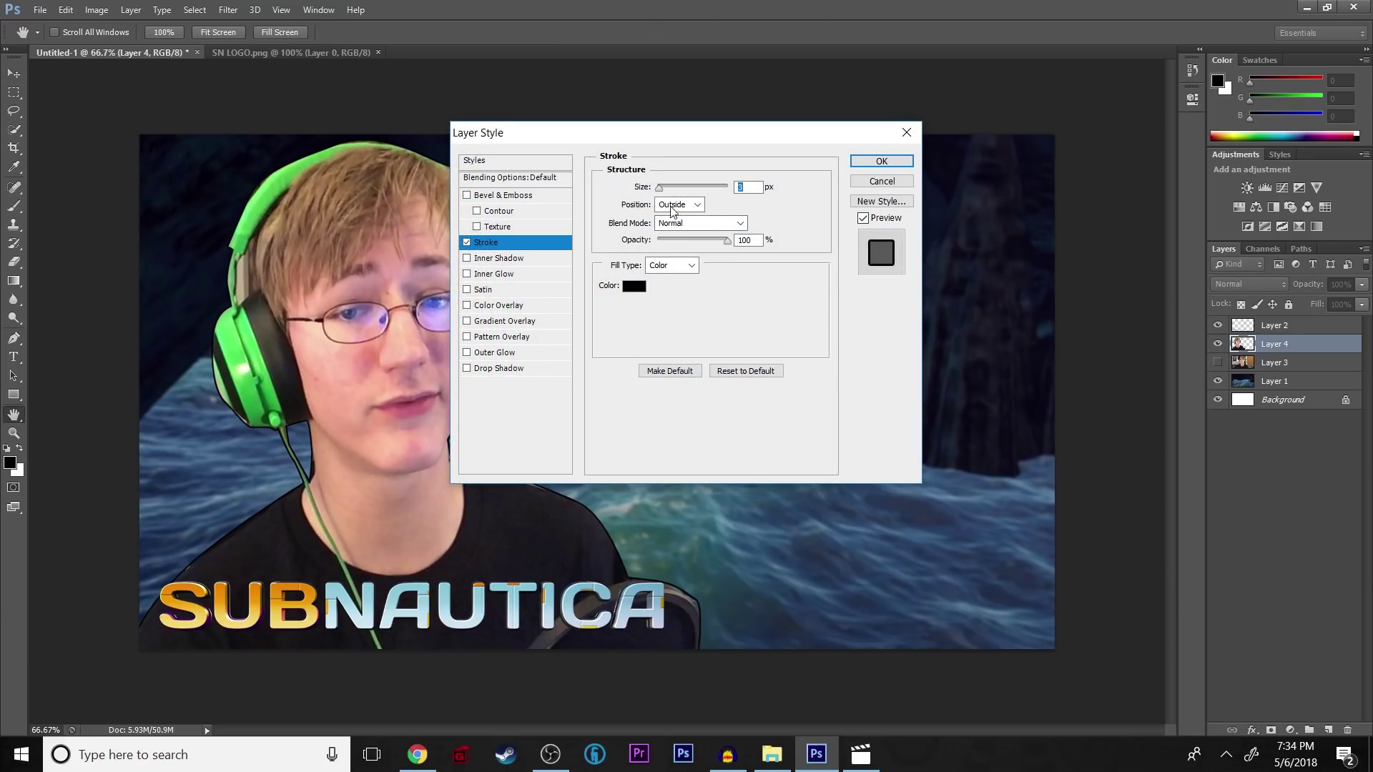
left_click(633, 286)
left_click(504, 205)
left_click(829, 194)
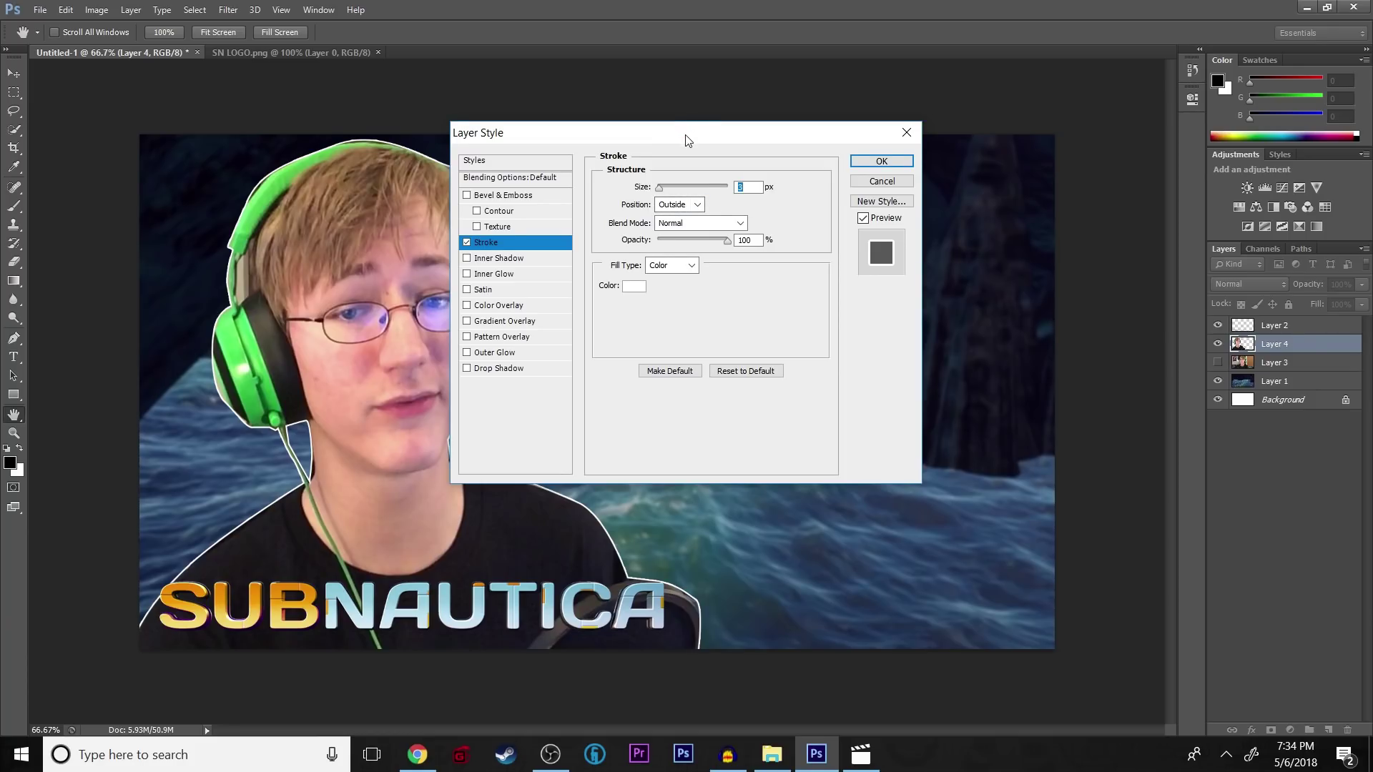
Set the size of the person's white stroke to 12 px.
left_click_drag(687, 139, 780, 143)
left_click_drag(754, 192, 758, 197)
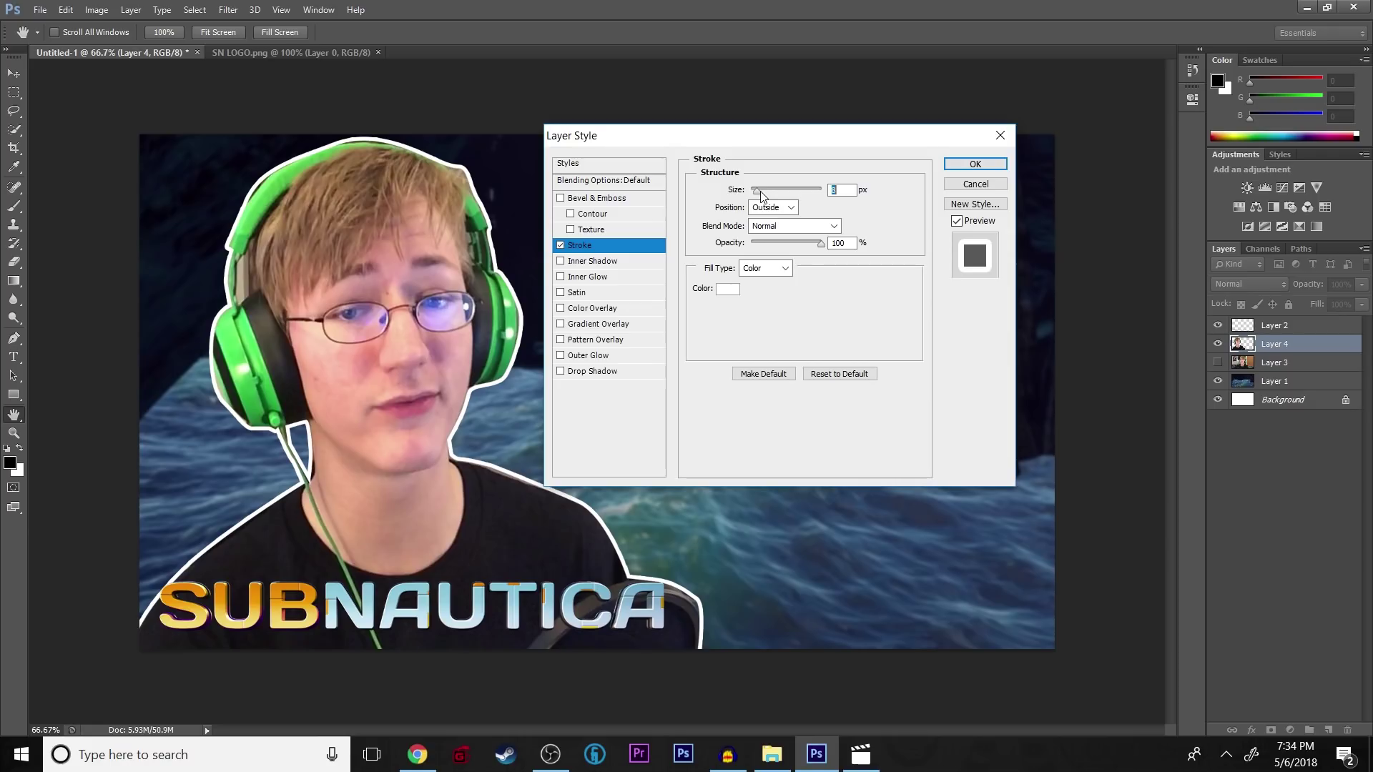
type("14")
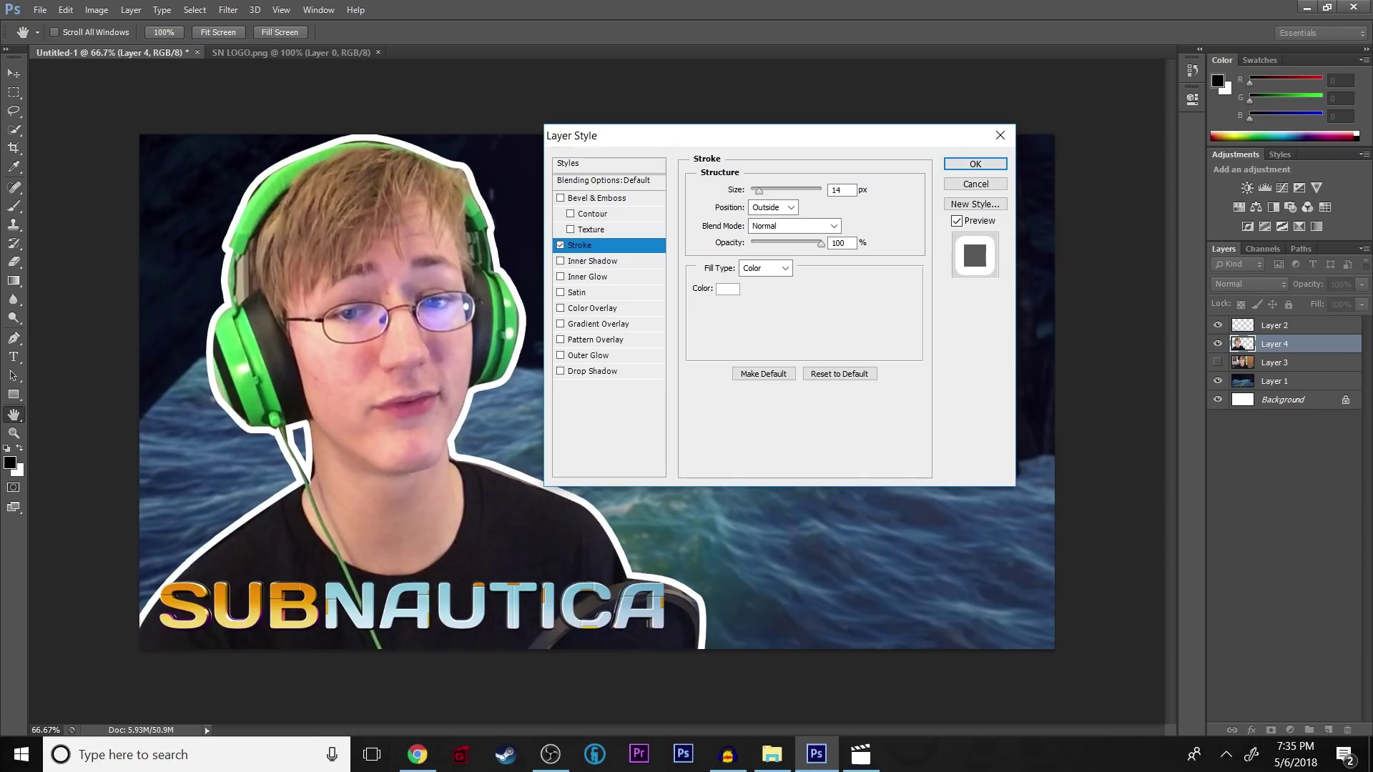
key("BackSpace")
type("3")
key("BackSpace")
type("2")
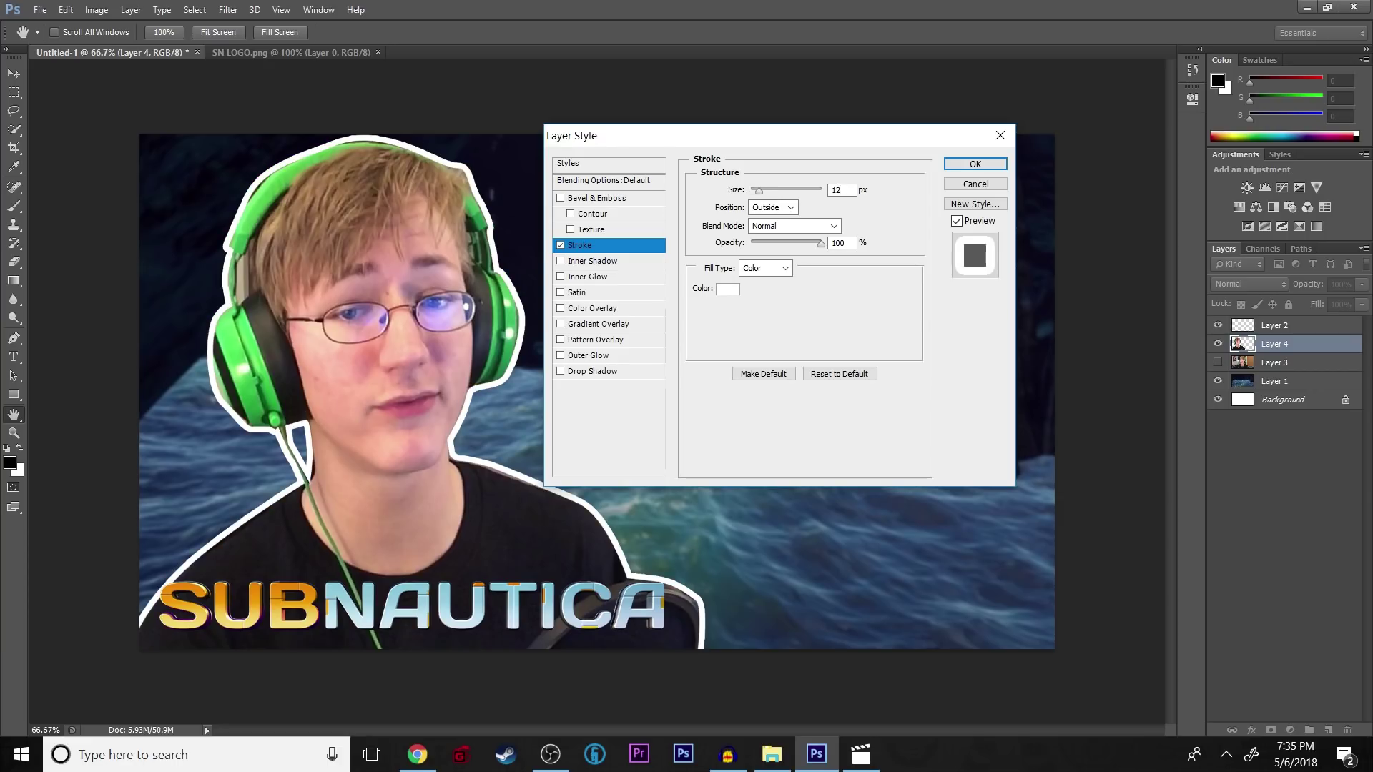
Add a drop shadow to the person's layer with a distance of 27 px and a size of about 29 px.
left_click(579, 371)
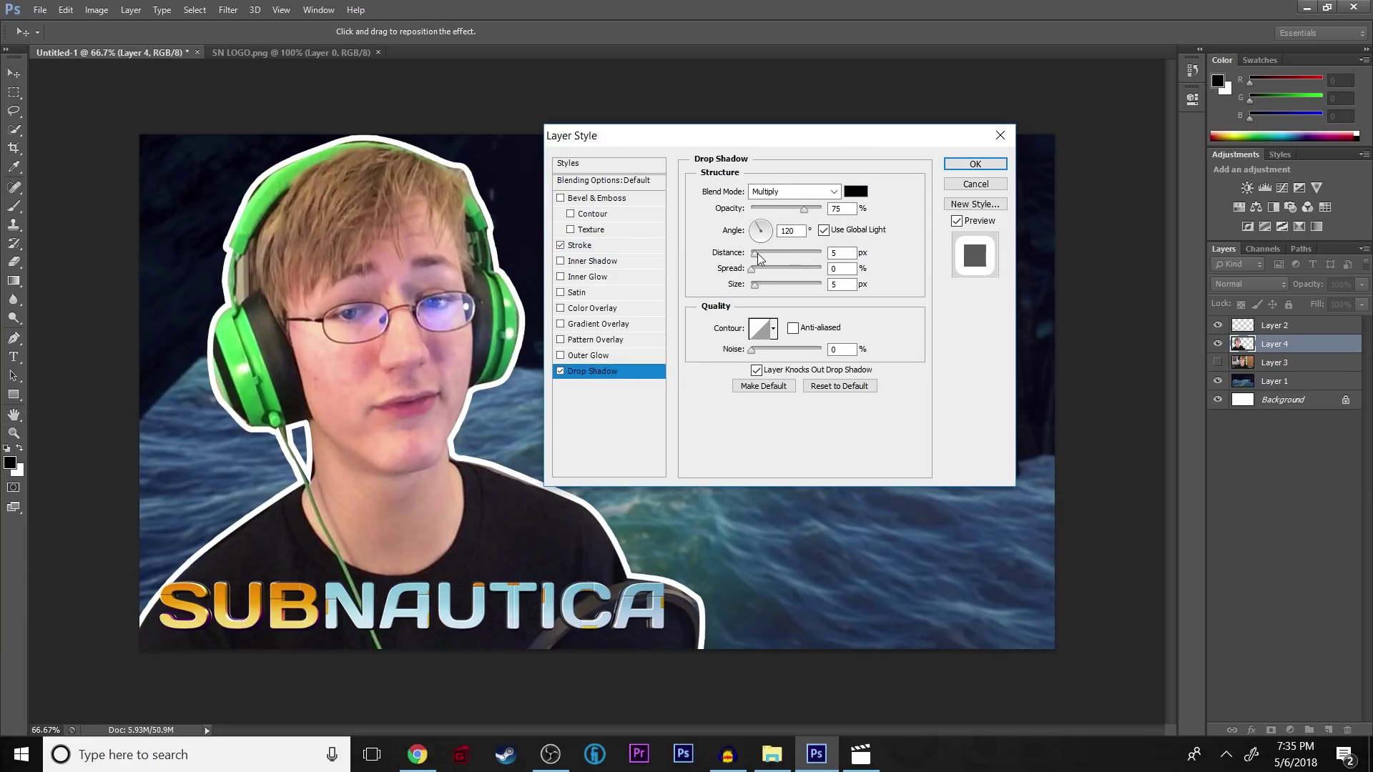
left_click_drag(757, 254, 765, 267)
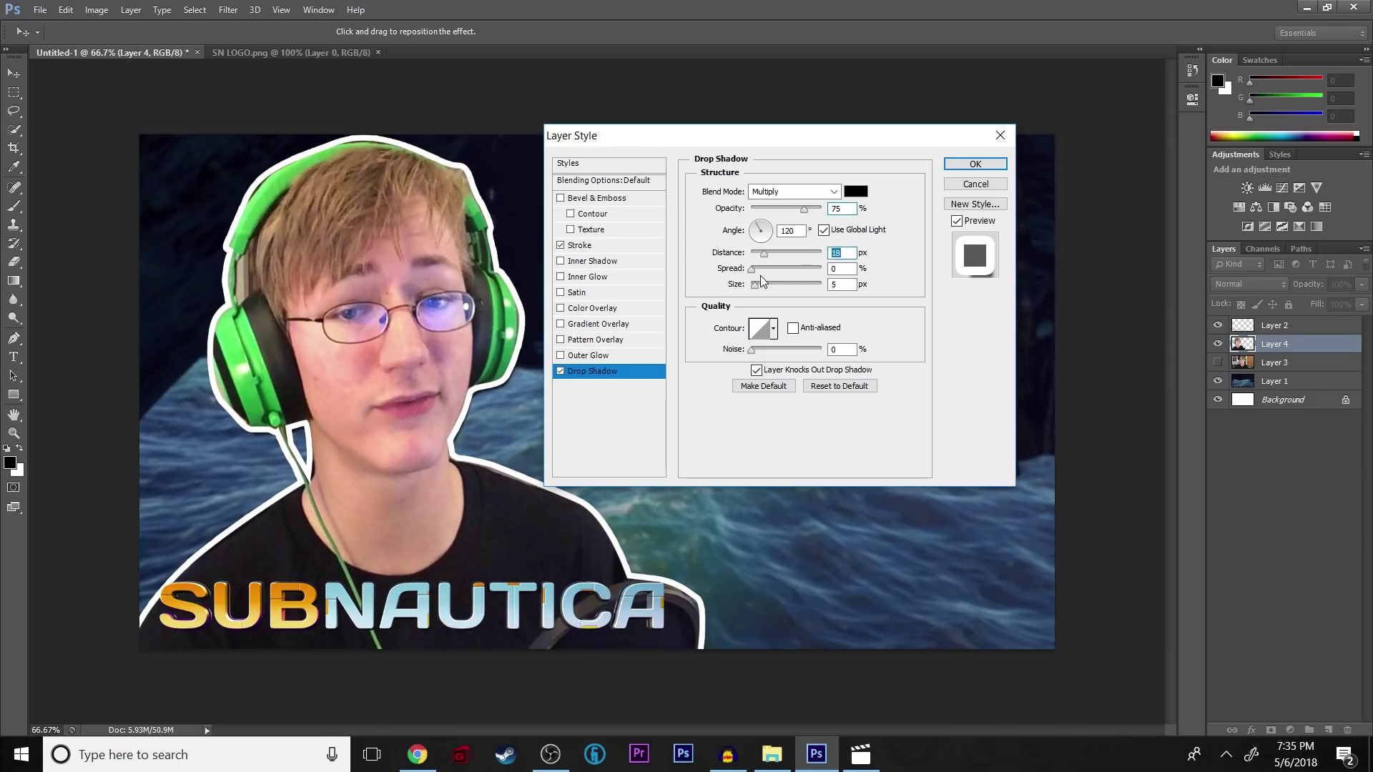
left_click_drag(765, 262, 765, 292)
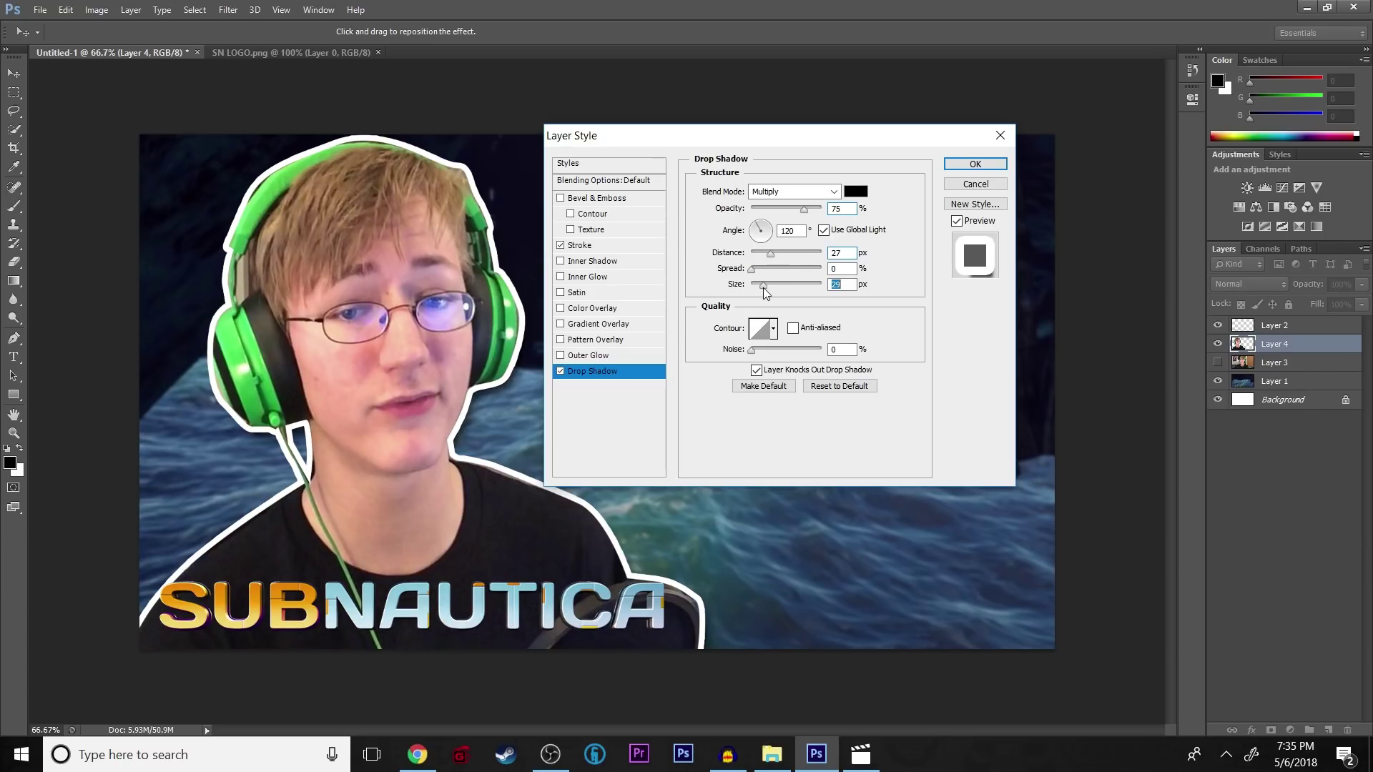
Add a white (ffffff) outer glow to the person at 100% opacity, 14% spread and about 43 px size, and apply the layer style.
left_click(587, 356)
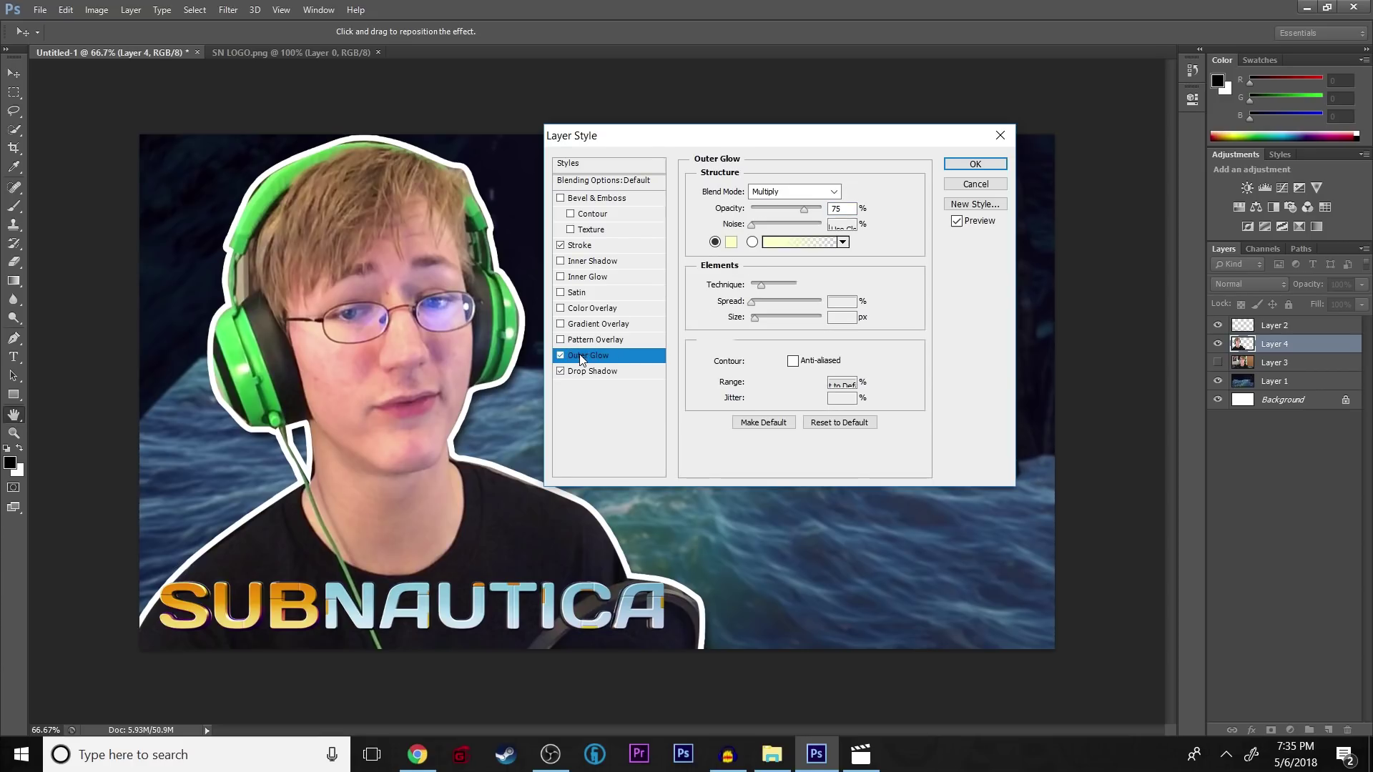
left_click(730, 242)
type("ffffff")
left_click(799, 197)
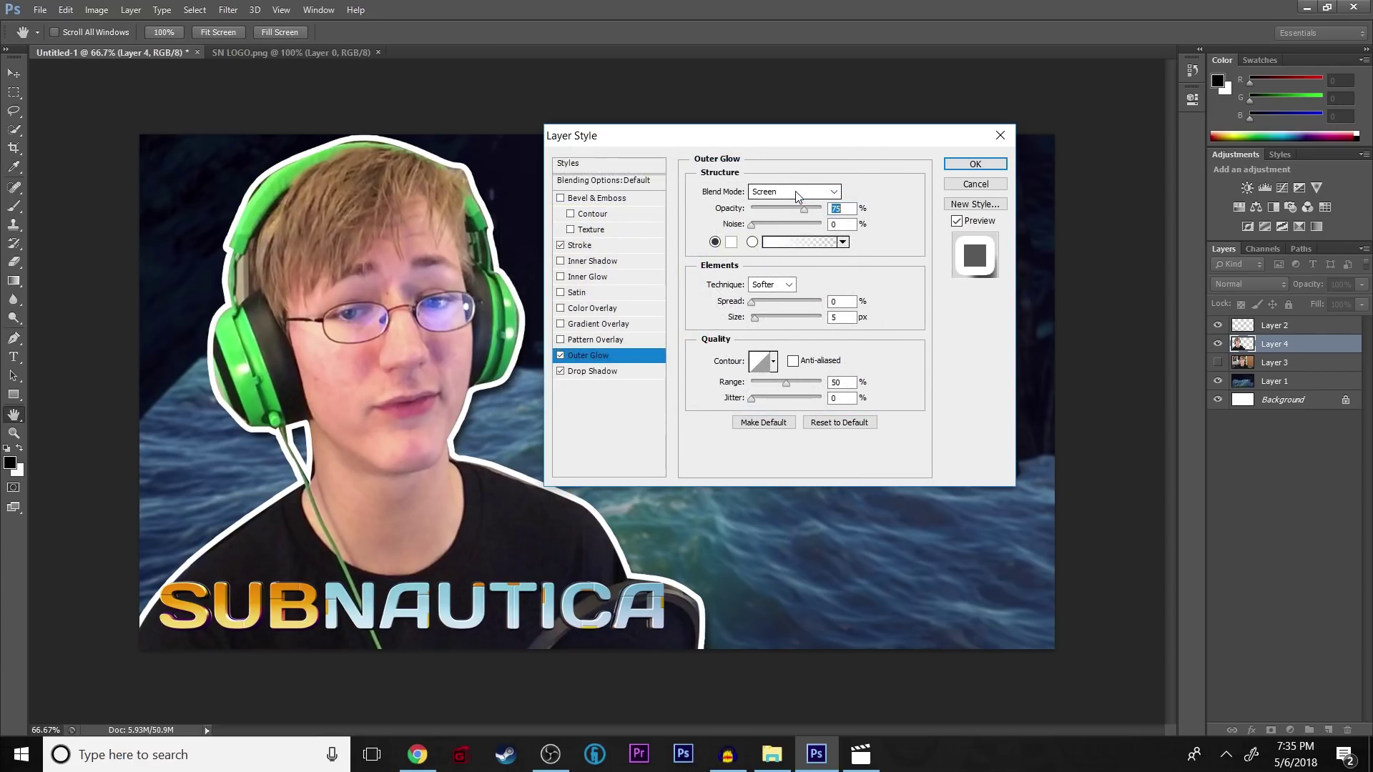
left_click_drag(806, 206, 824, 207)
mouse_move(775, 310)
left_mouse_down()
mouse_move(750, 316)
mouse_move(767, 325)
left_mouse_up()
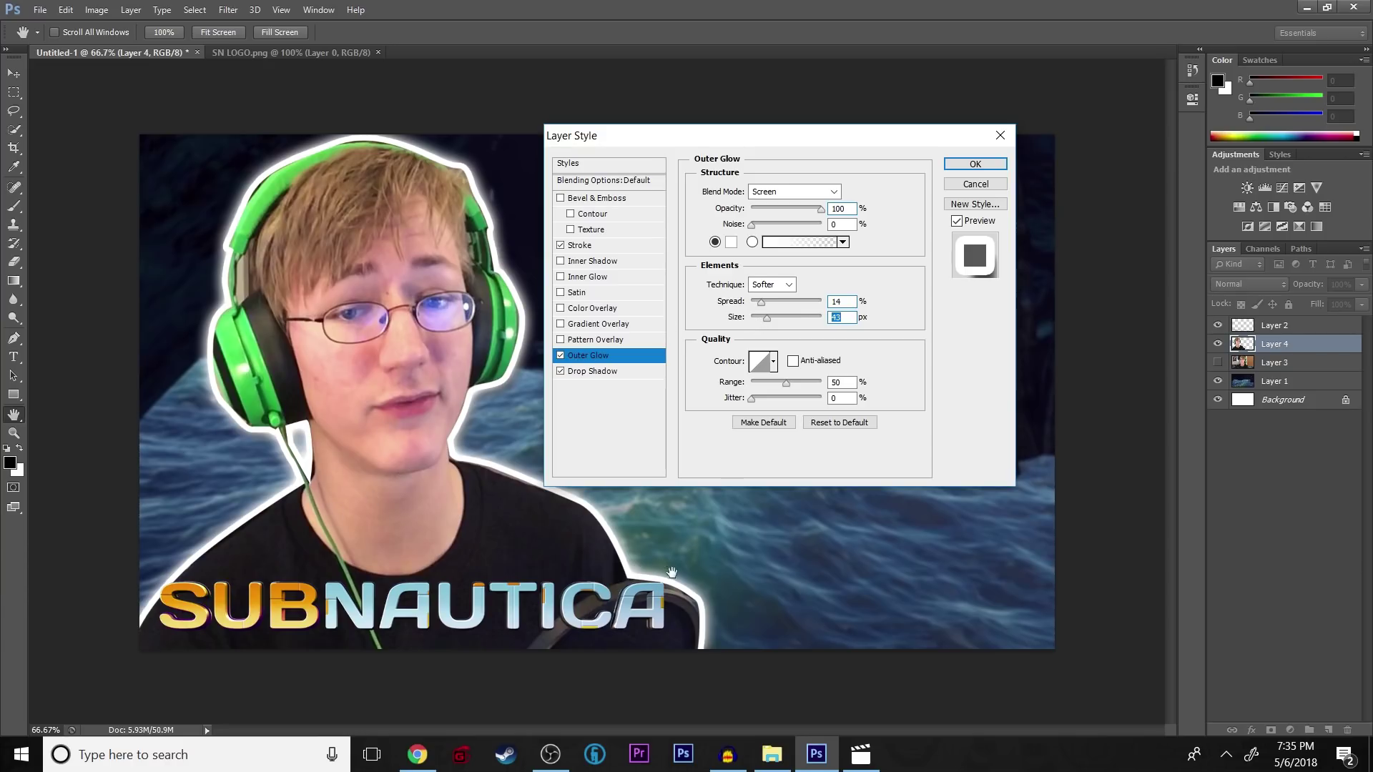
left_click(975, 164)
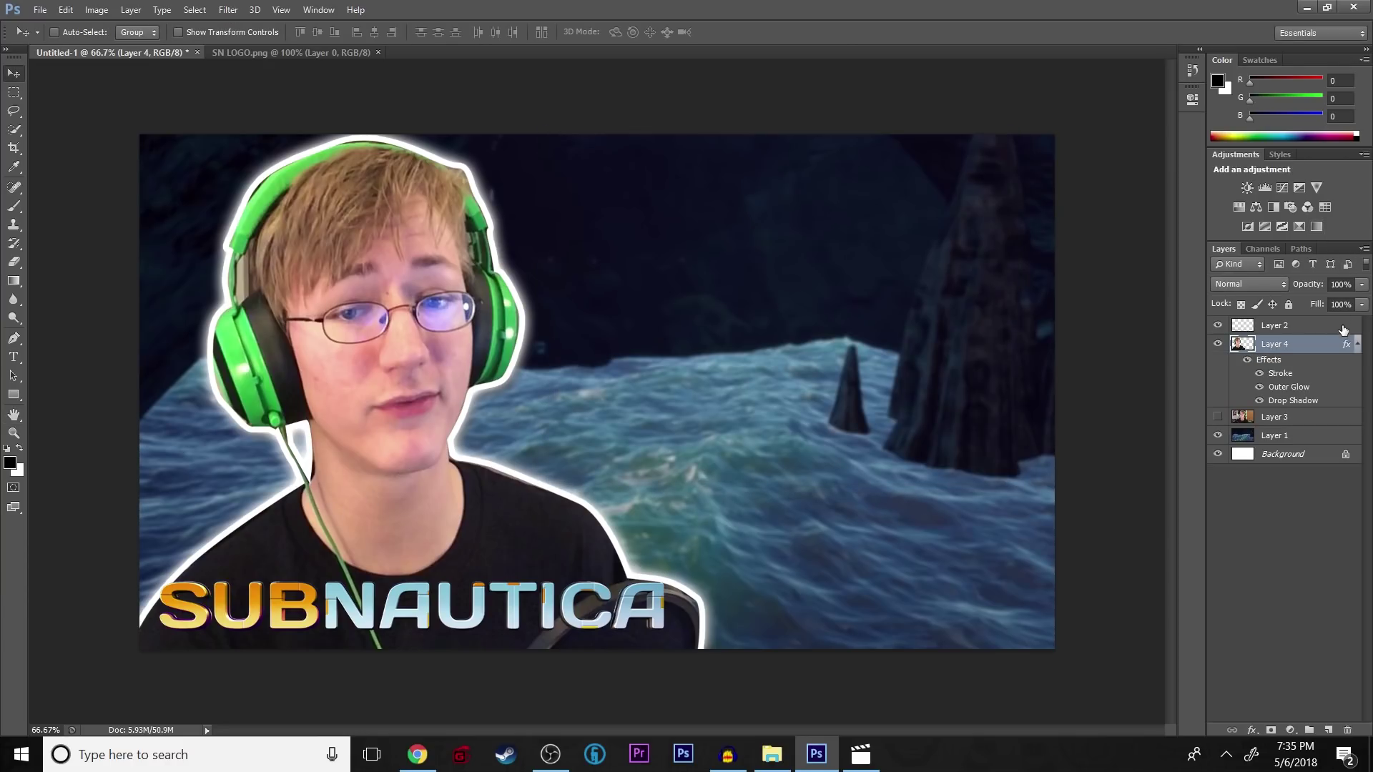
Add a white (ffffff) outside Stroke of 9 px to the Subnautica logo layer.
left_click(1286, 328)
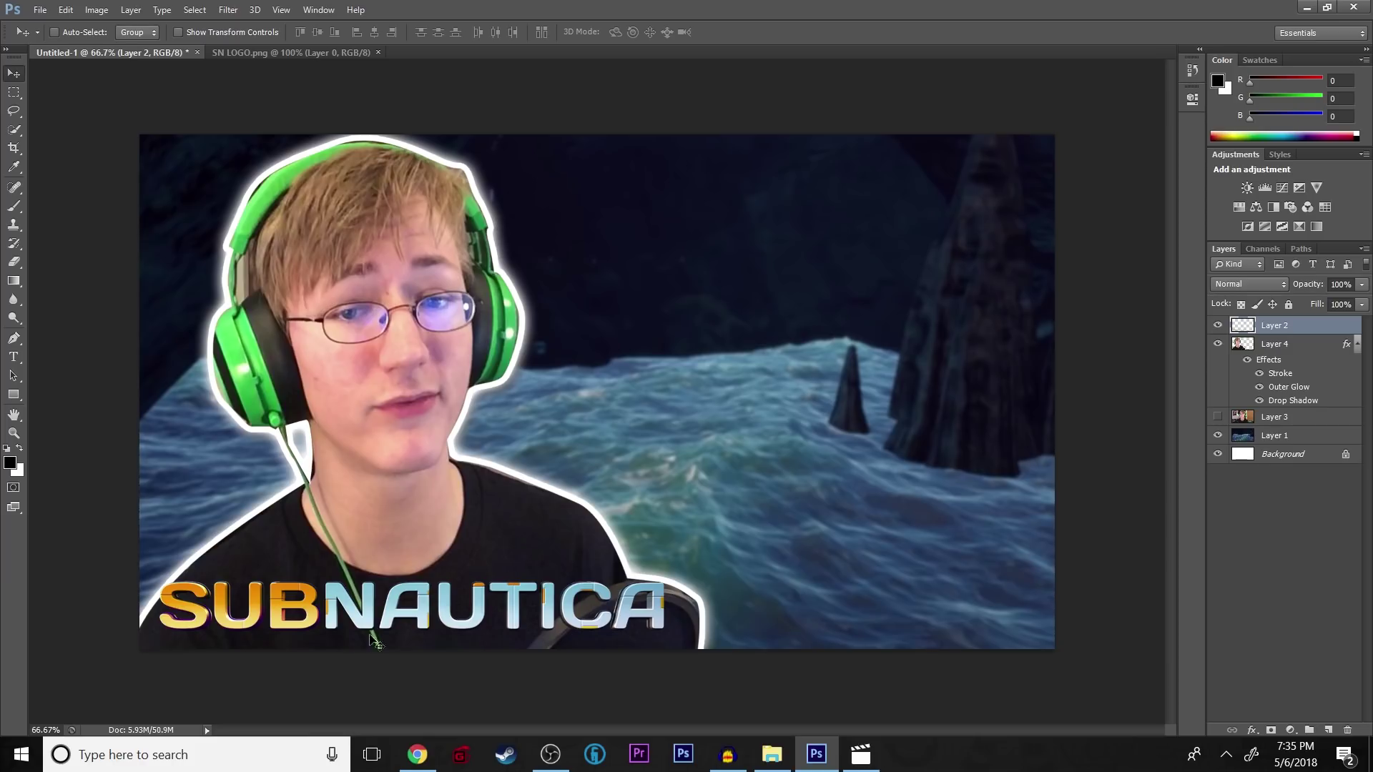
left_click(1251, 730)
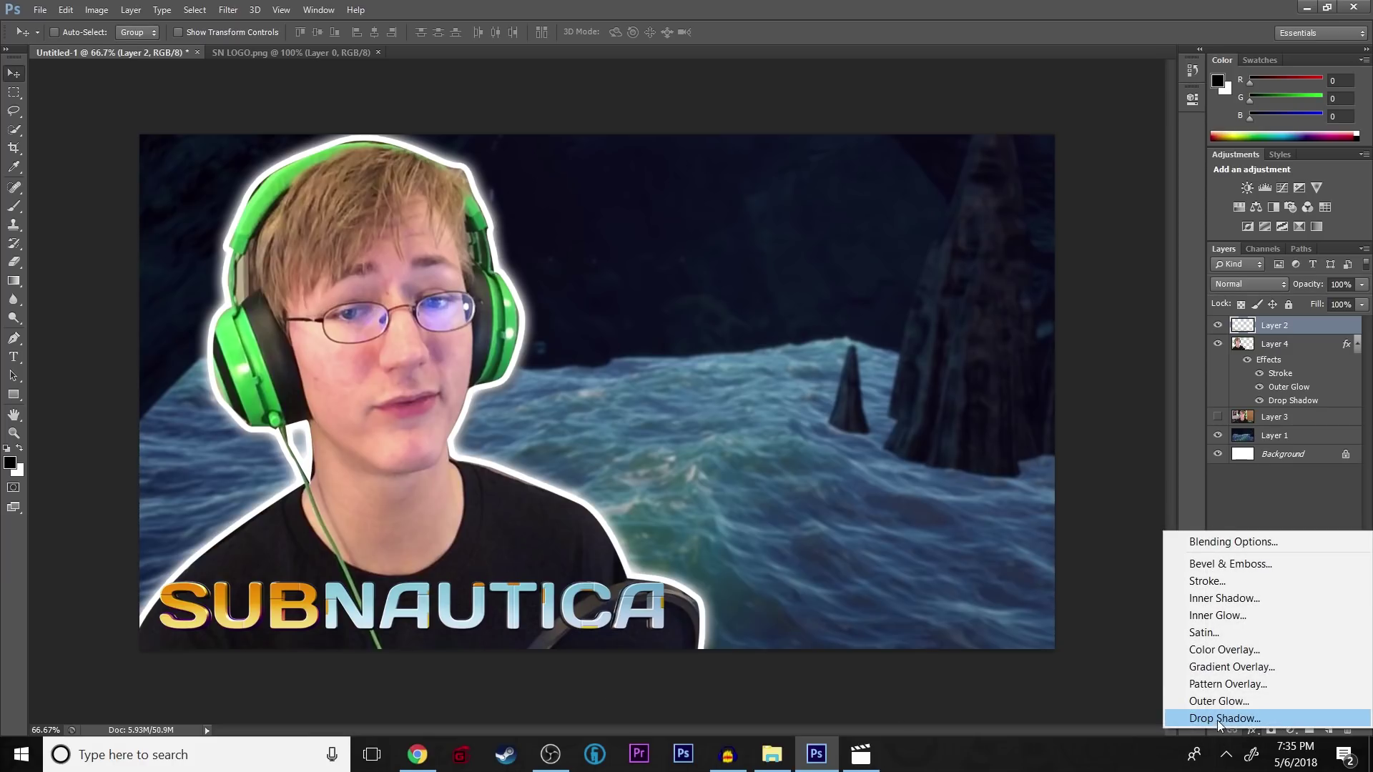
left_click(1193, 583)
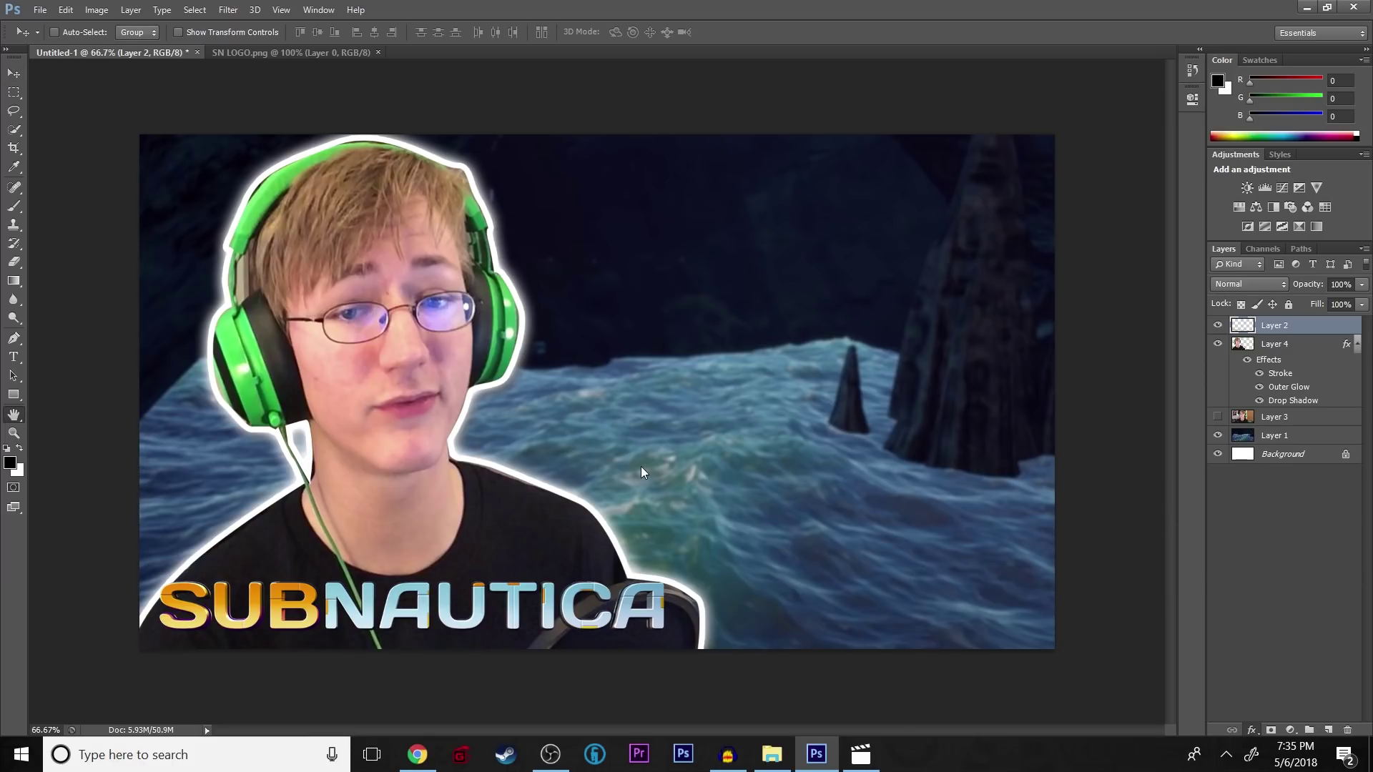
left_click(727, 289)
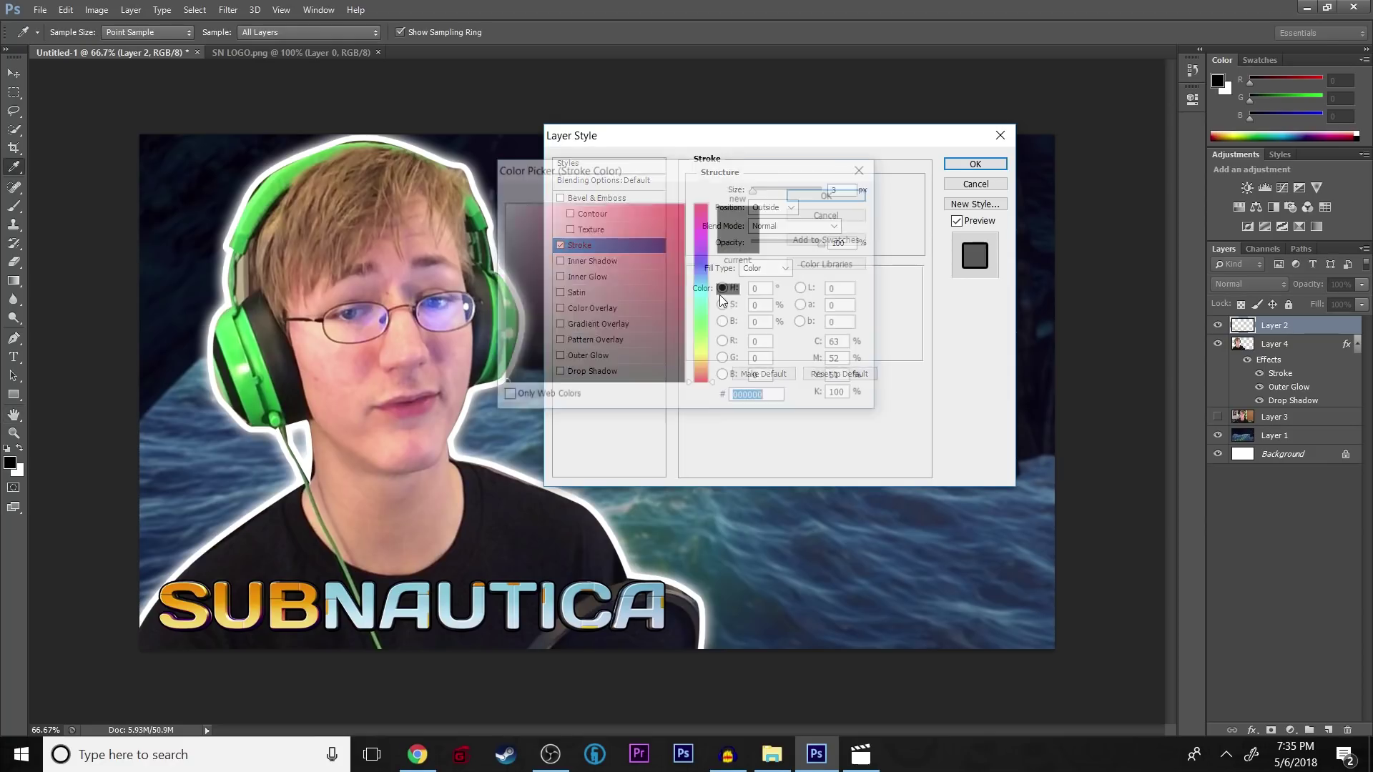
type("ffffff")
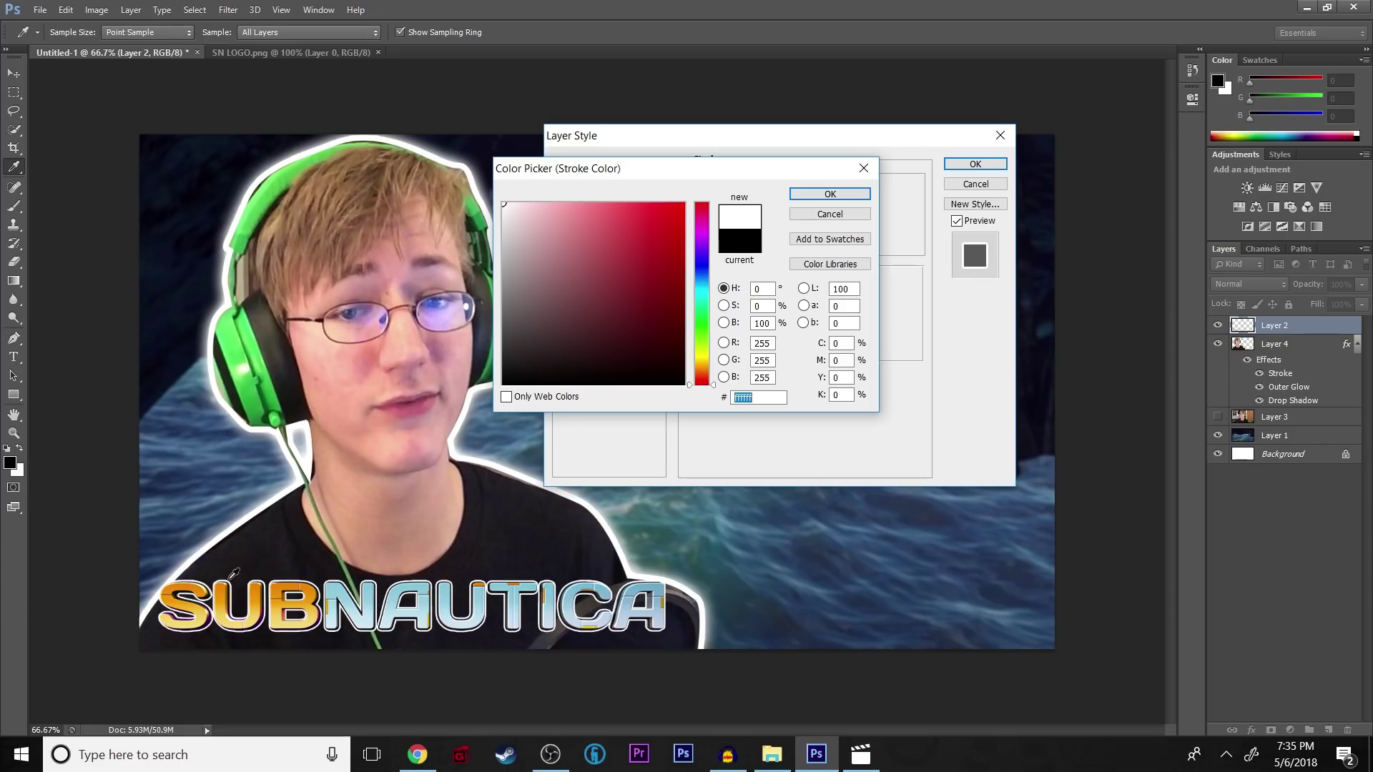
left_click(844, 195)
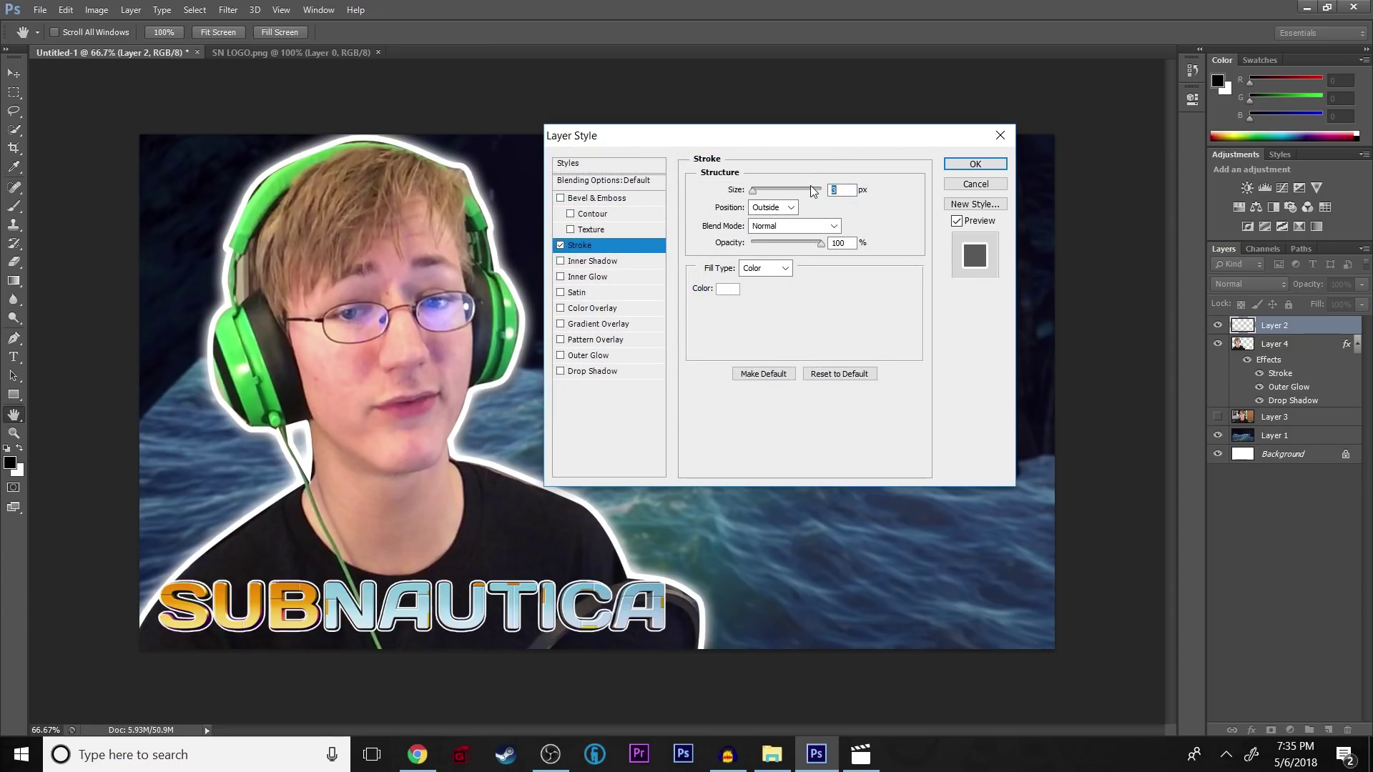
type("9")
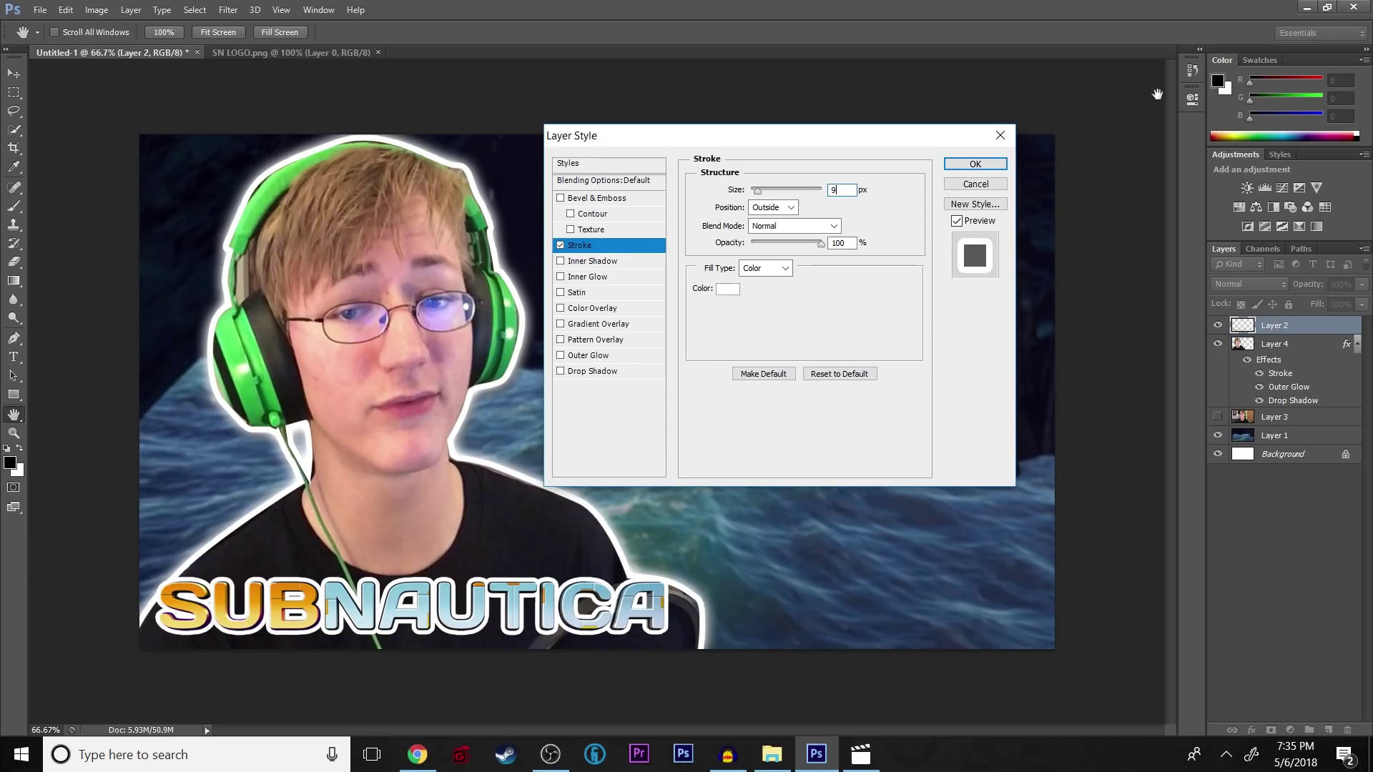
Apply the logo's stroke and move the Subnautica logo to the lower-right area of the canvas.
left_click(997, 166)
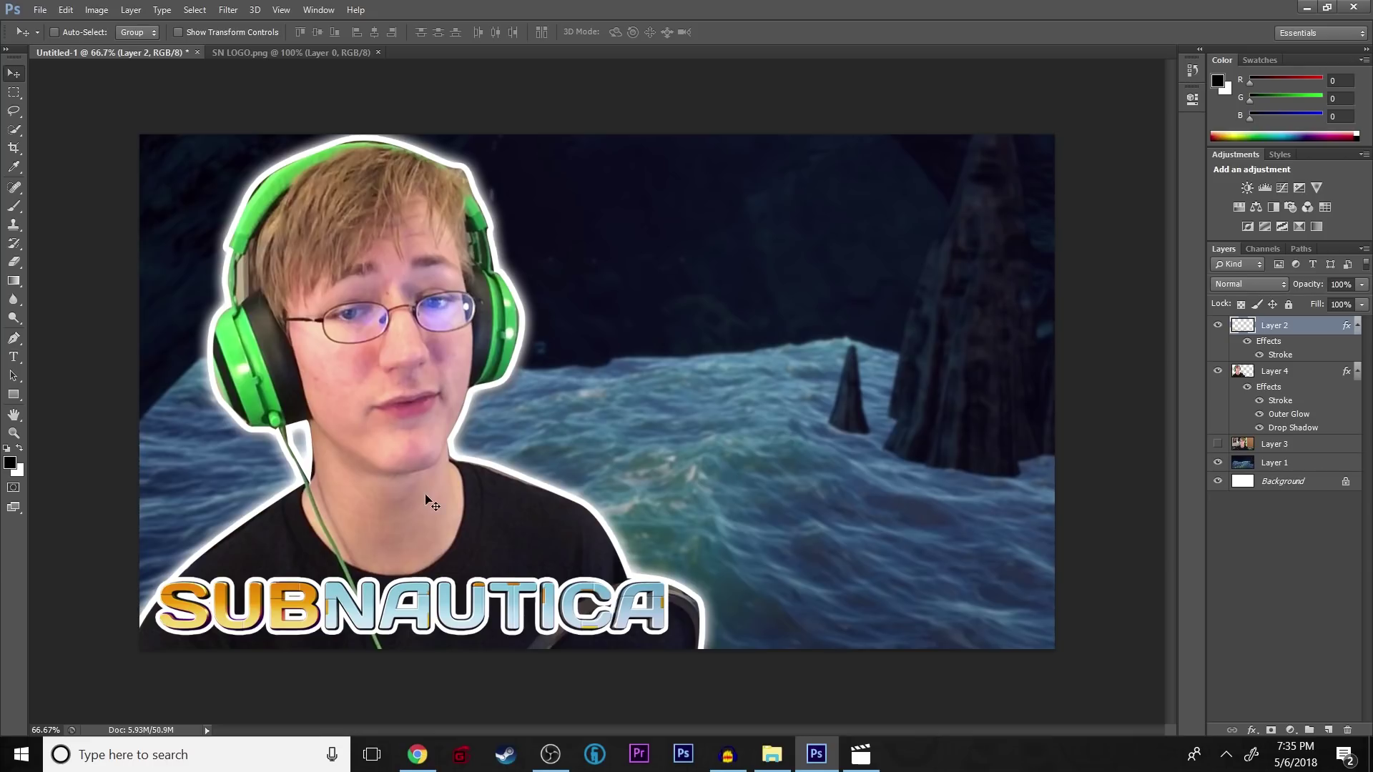
left_click_drag(418, 596, 798, 598)
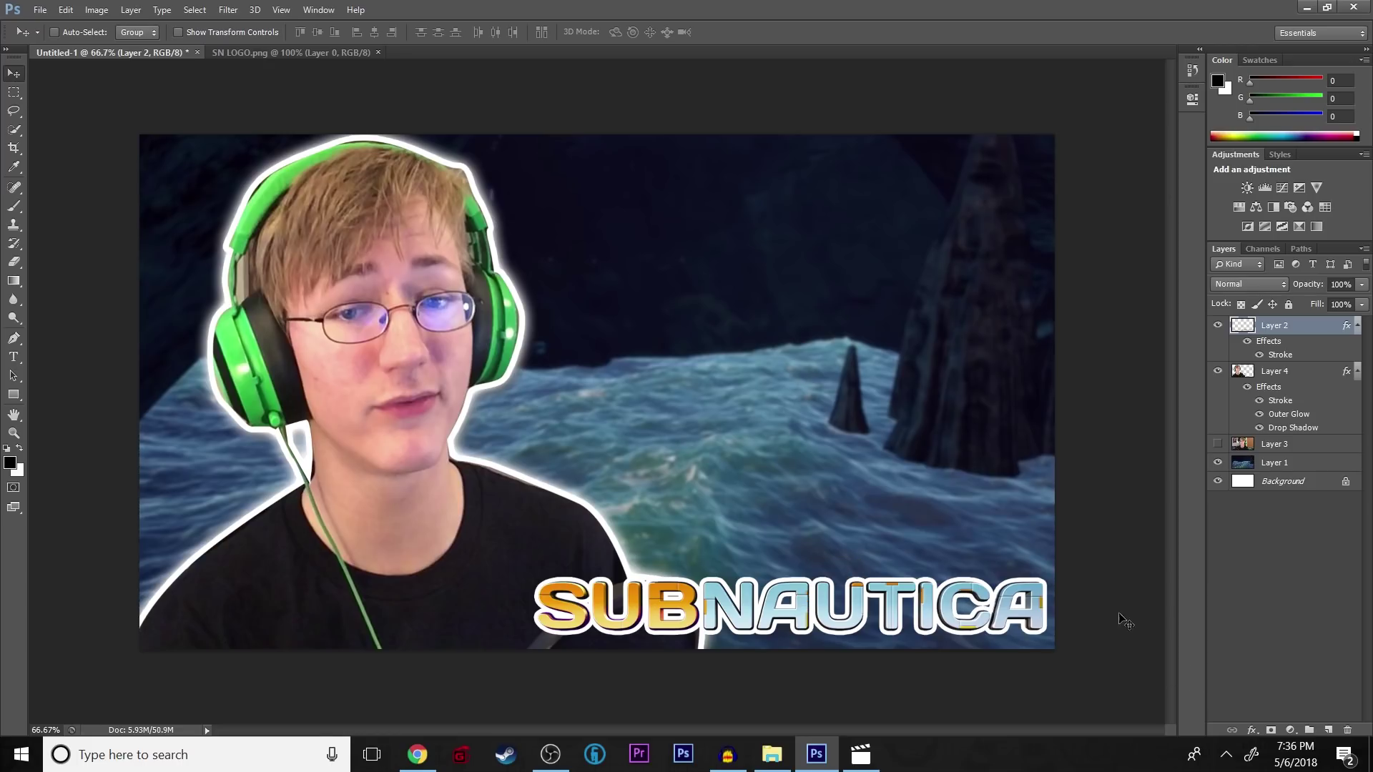
left_click_drag(949, 629, 903, 629)
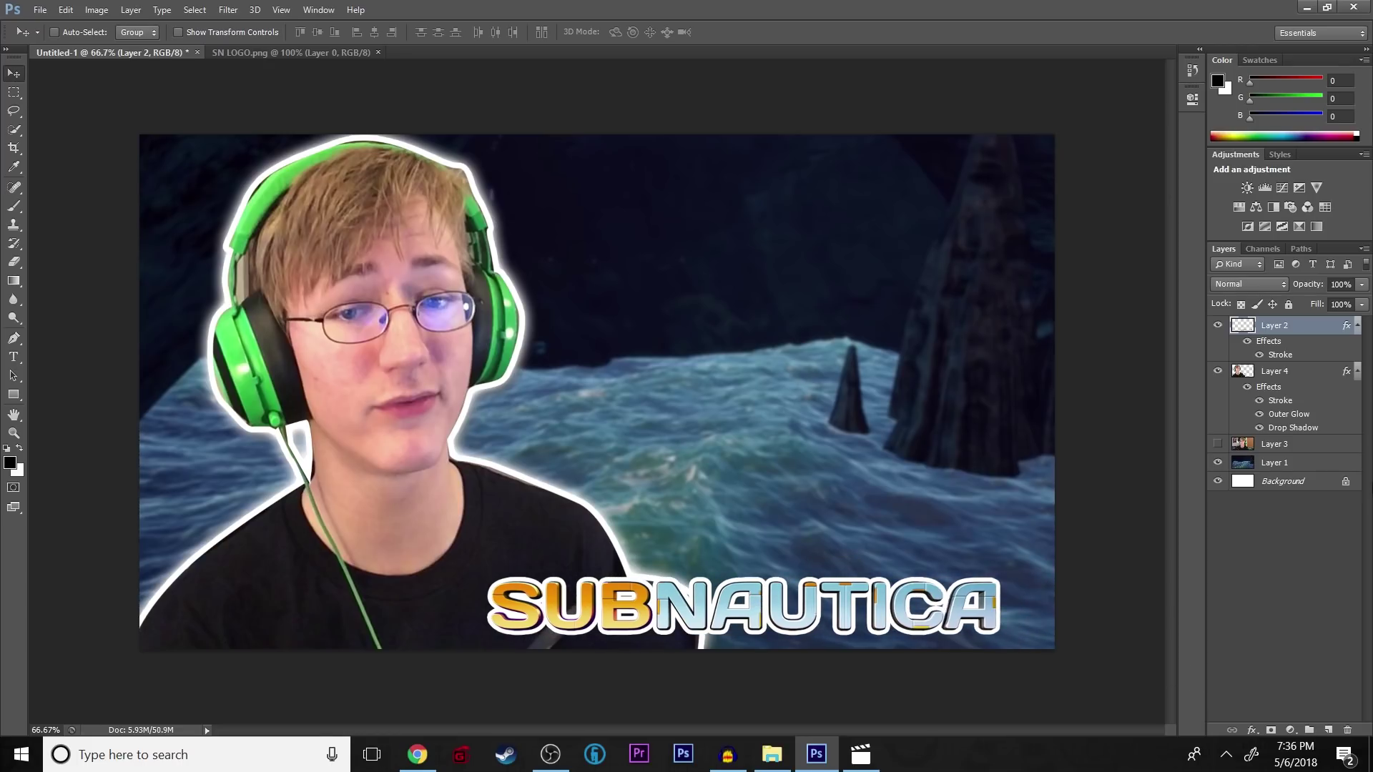
Flip the person's layer horizontally with Free Transform and place it on the right side of the canvas.
left_click(1290, 389)
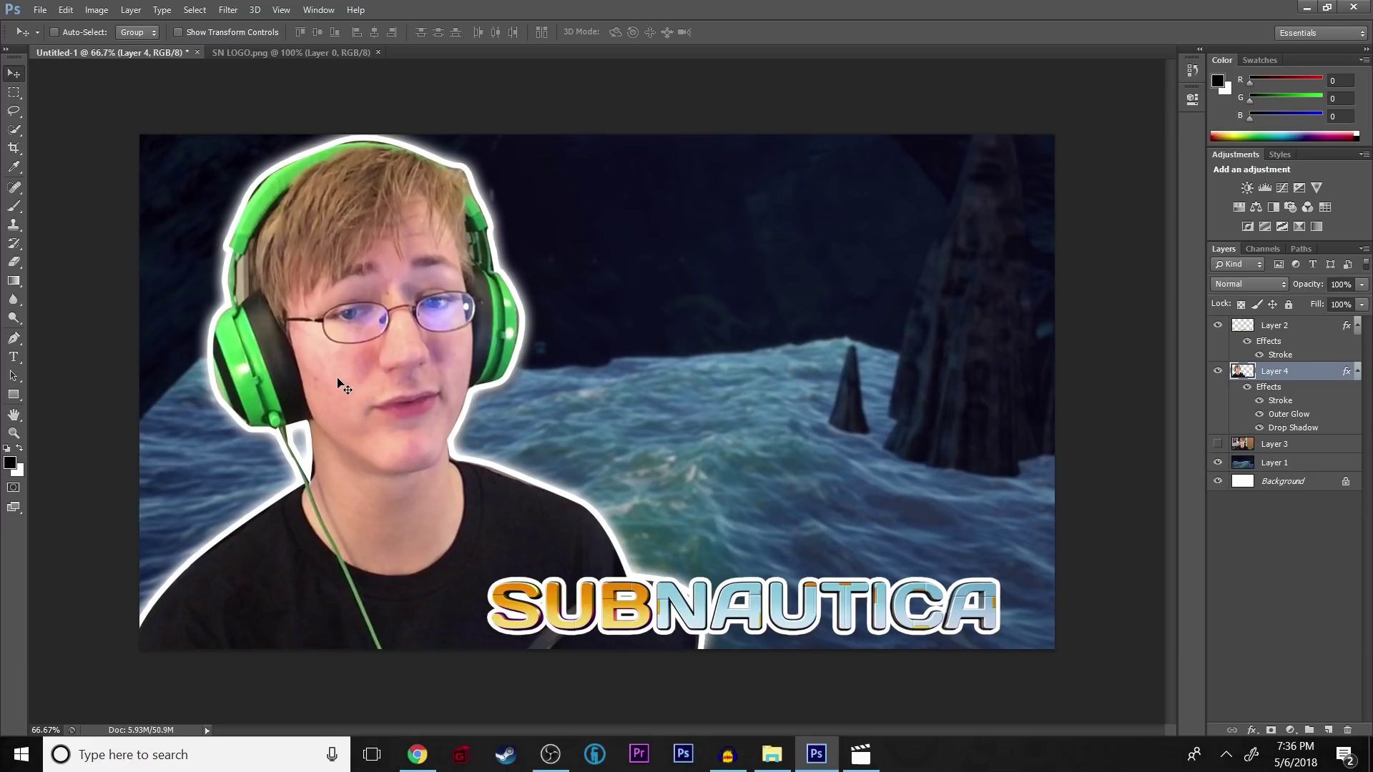
key("ctrl+t")
left_click_drag(134, 401, 1110, 463)
left_click_drag(897, 459, 597, 484)
left_click_drag(822, 413, 963, 411)
left_click_drag(832, 425, 937, 398)
key("Return")
Move the Subnautica logo to the left half of the canvas at mid-height and scale it down slightly.
left_click(1307, 344)
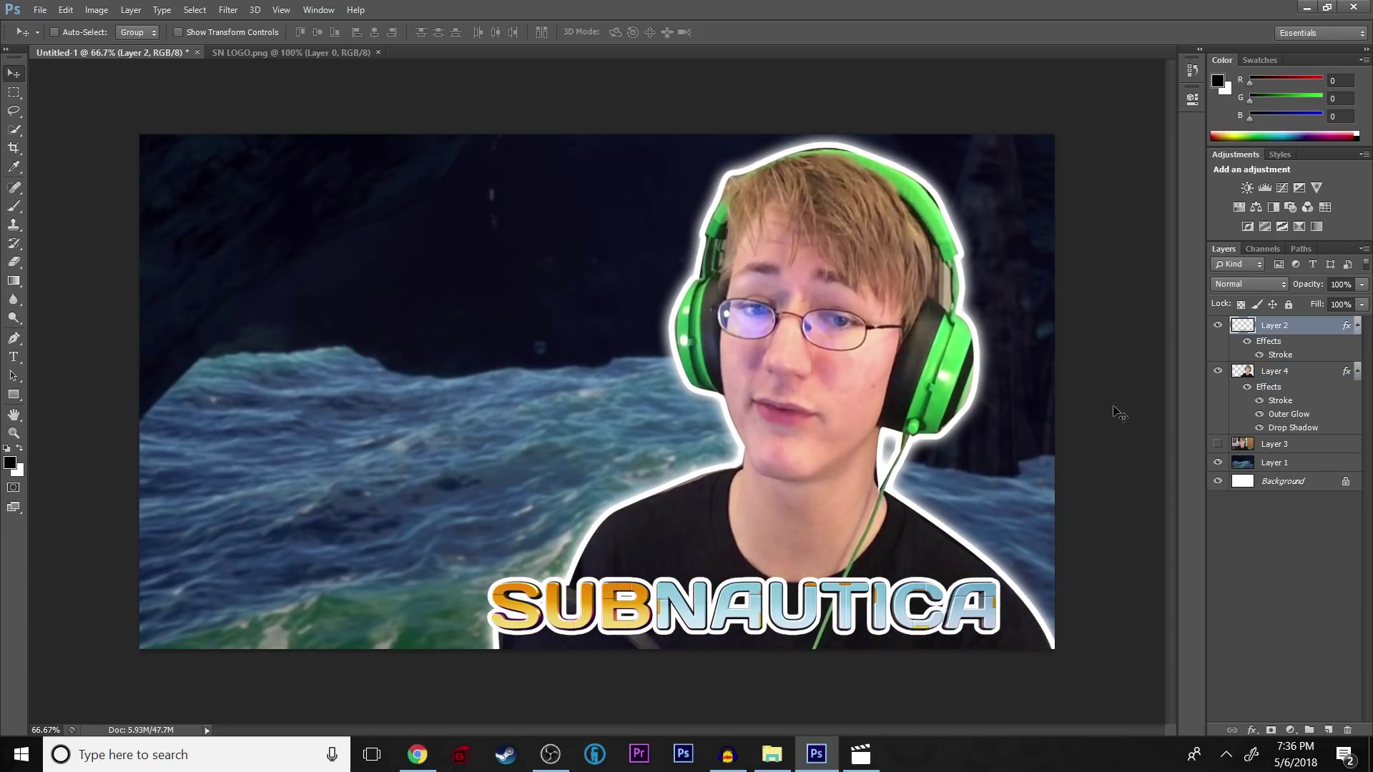
left_click_drag(867, 580, 549, 586)
left_click_drag(444, 637, 437, 423)
left_click_drag(522, 404, 522, 399)
key("ctrl+t")
left_click_drag(674, 420, 570, 390)
key("Return")
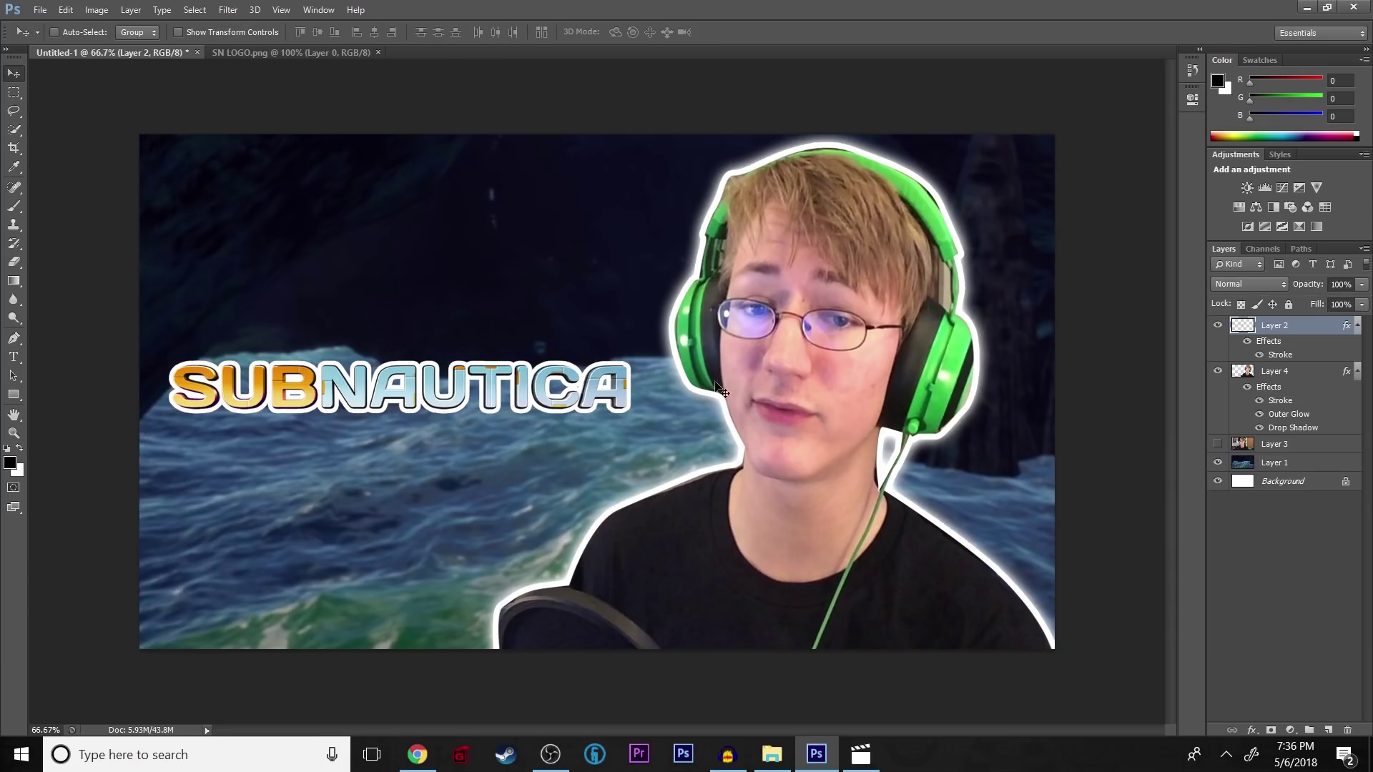
Rotate the person's layer about 3° clockwise, enlarge it slightly and reposition it against the canvas's lower-right edge.
left_click(1270, 373)
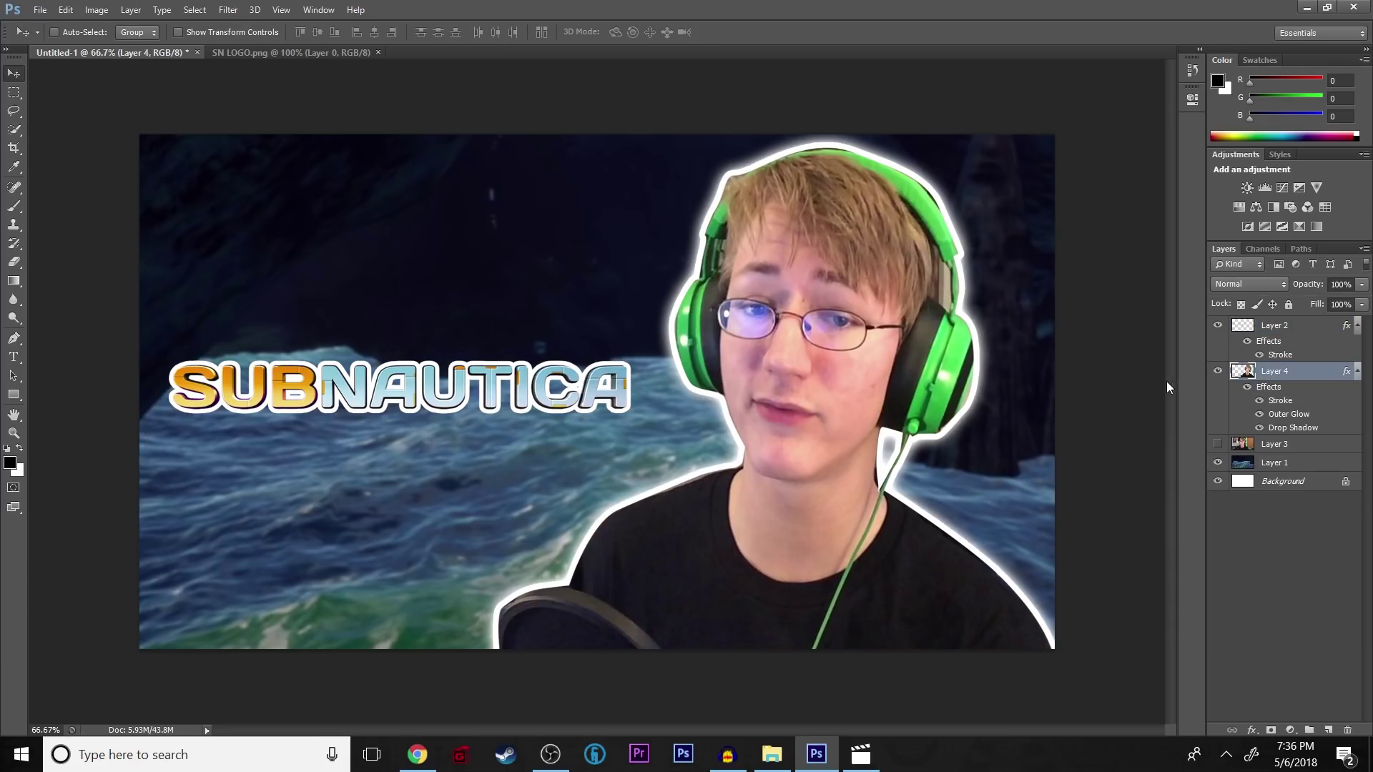
key("ctrl+t")
left_click_drag(1072, 138, 1120, 133)
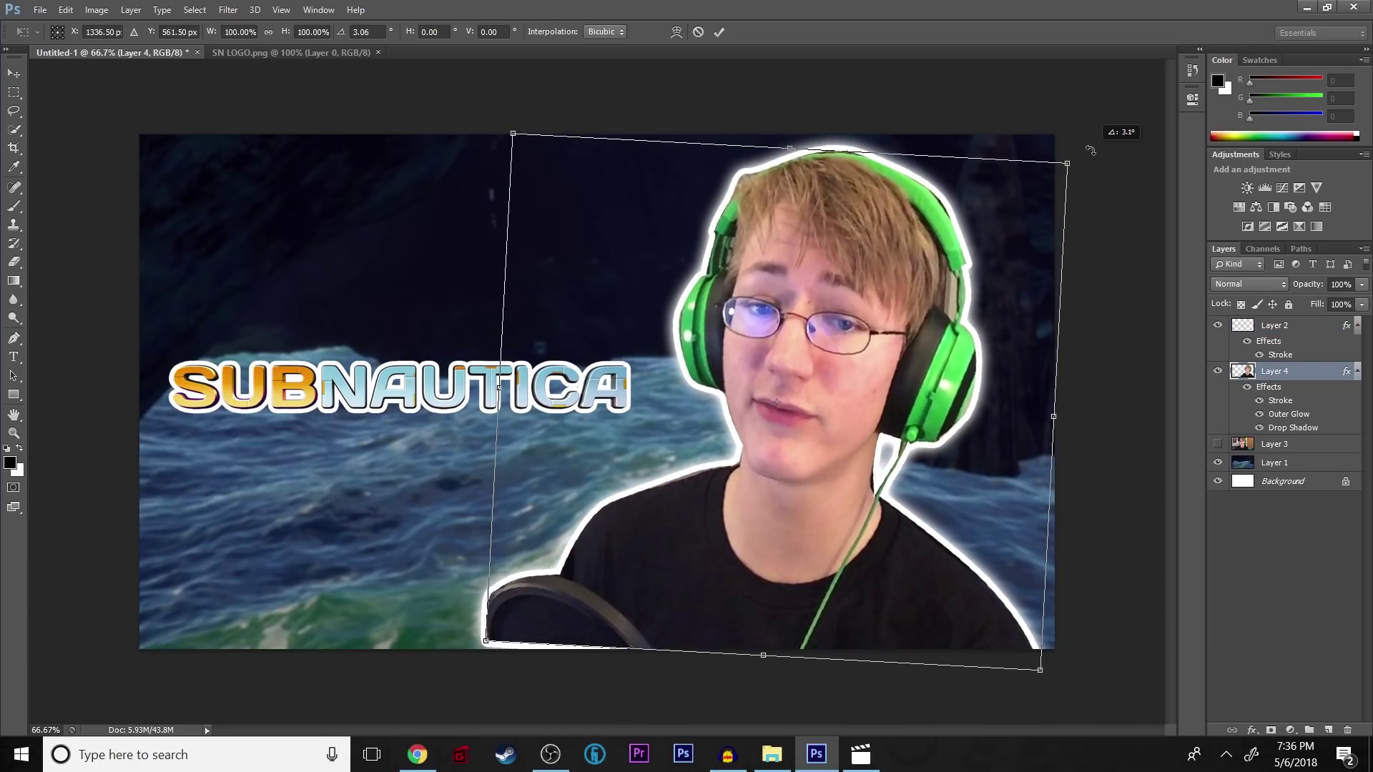
mouse_move(484, 642)
left_mouse_down()
mouse_move(427, 676)
mouse_move(476, 645)
mouse_move(466, 656)
left_mouse_up()
key("Return")
left_click_drag(696, 523, 703, 524)
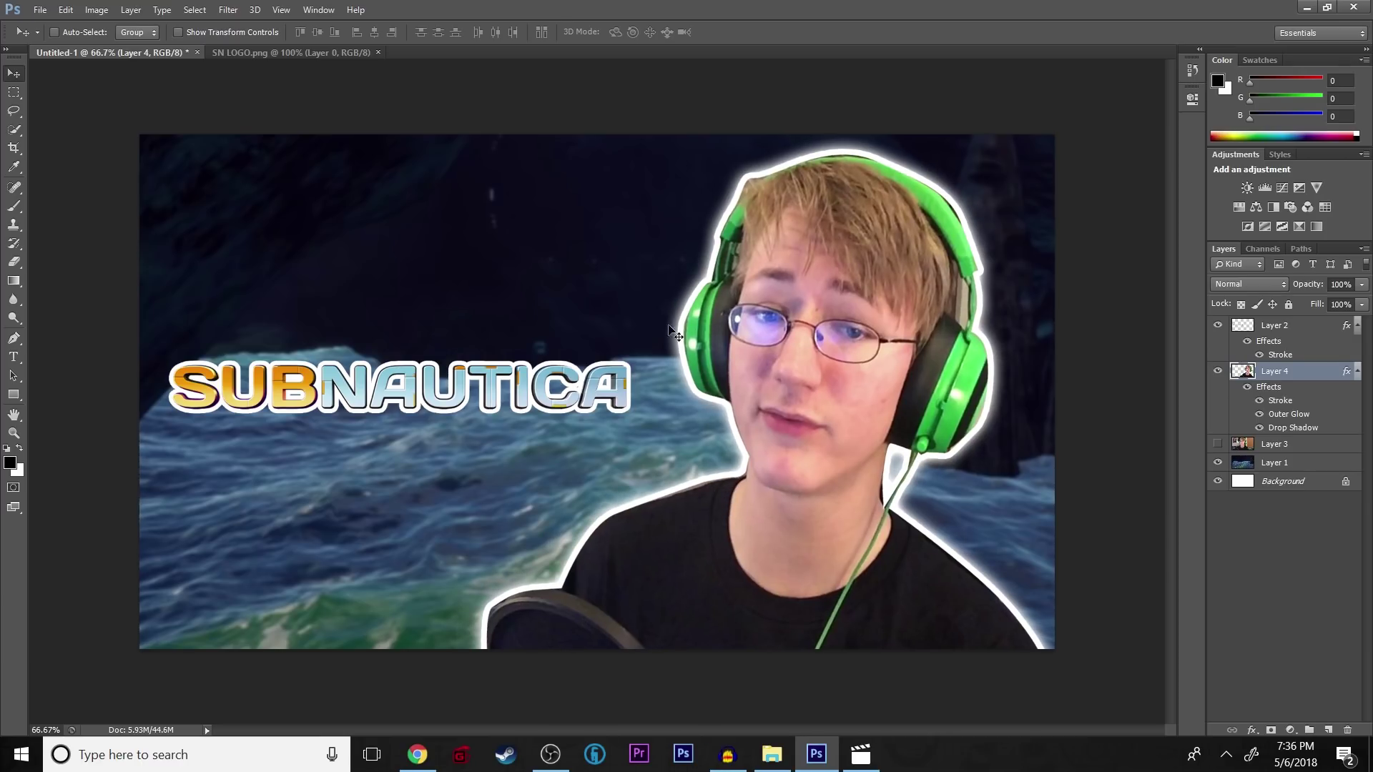
Bloat the person's eye on the logo's side slightly with Liquify at brush size 100 and apply the filter.
left_click(234, 13)
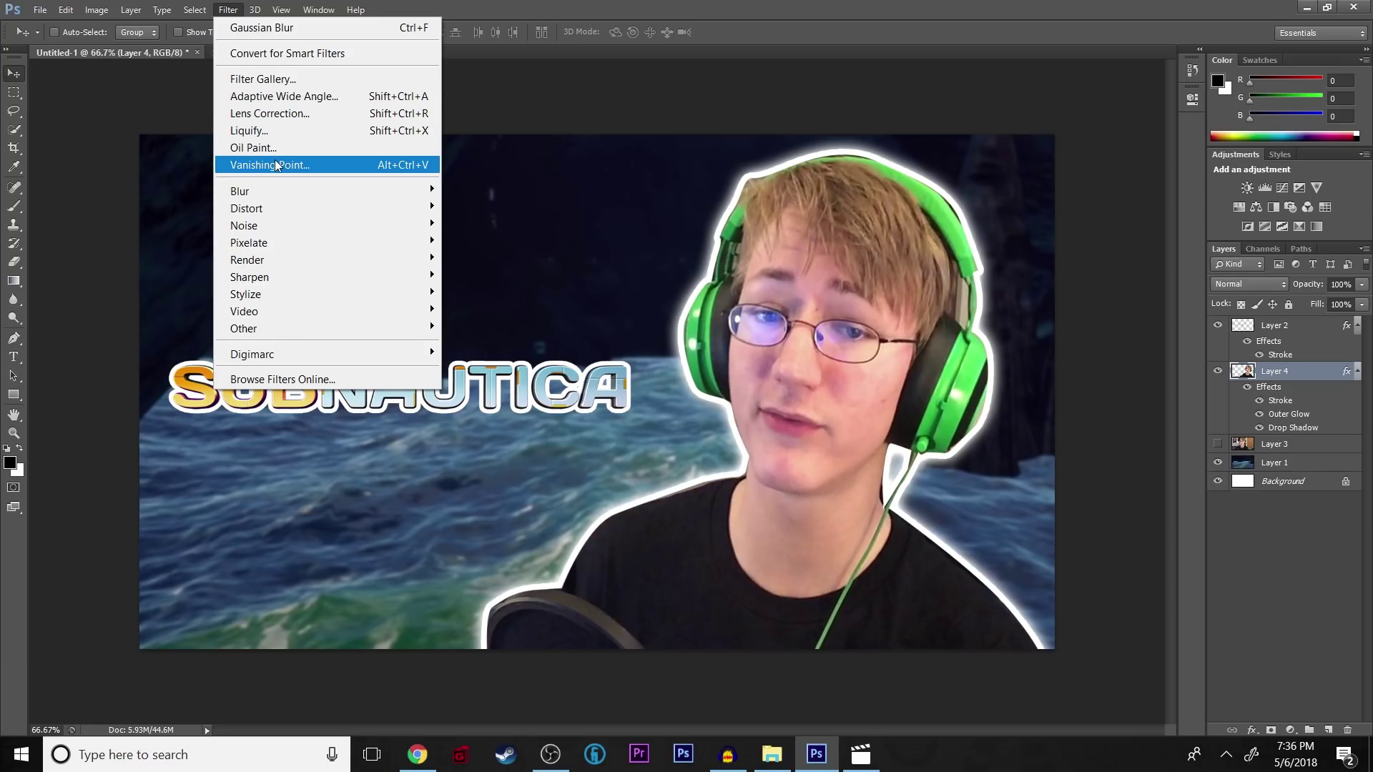
left_click(268, 128)
left_click(22, 91)
left_click(767, 263)
key("ctrl+z")
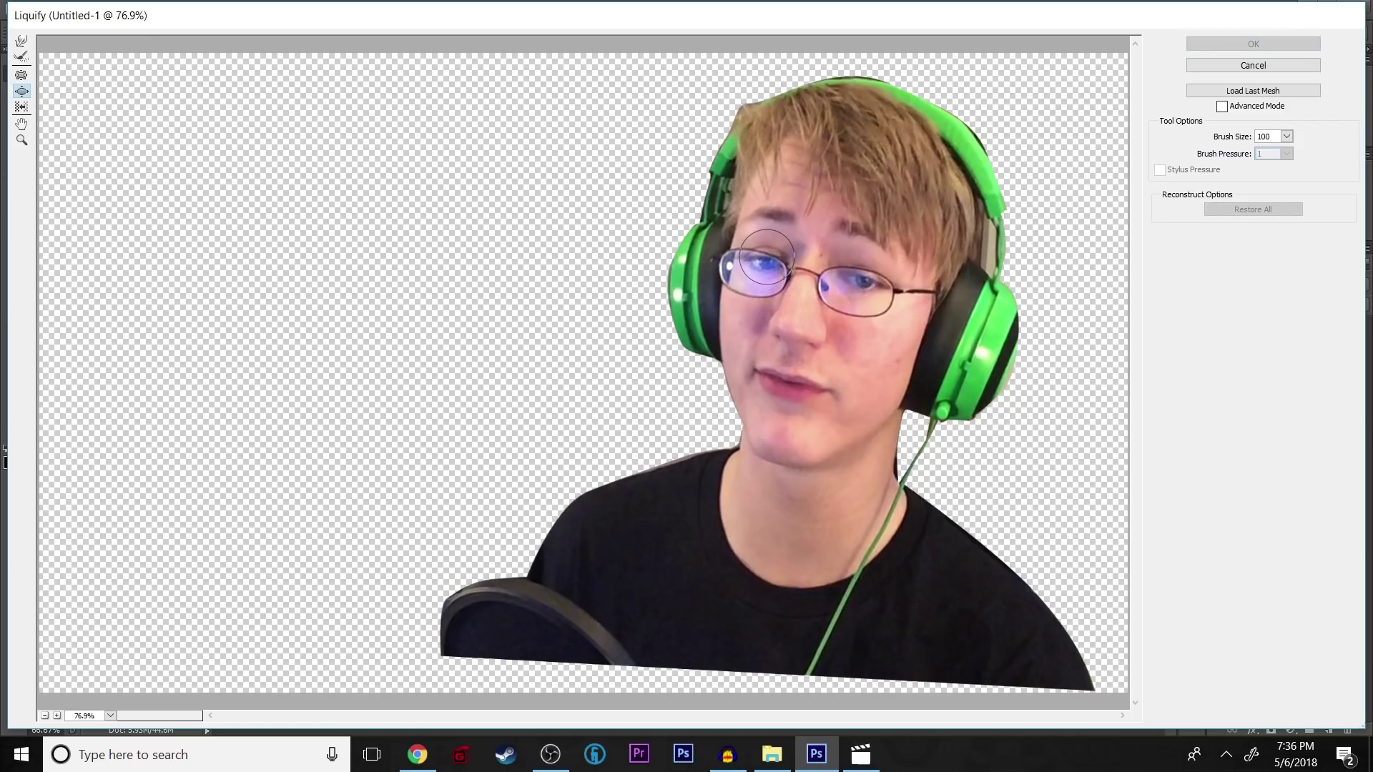
left_click(767, 265)
key("ctrl+z")
left_click(767, 266)
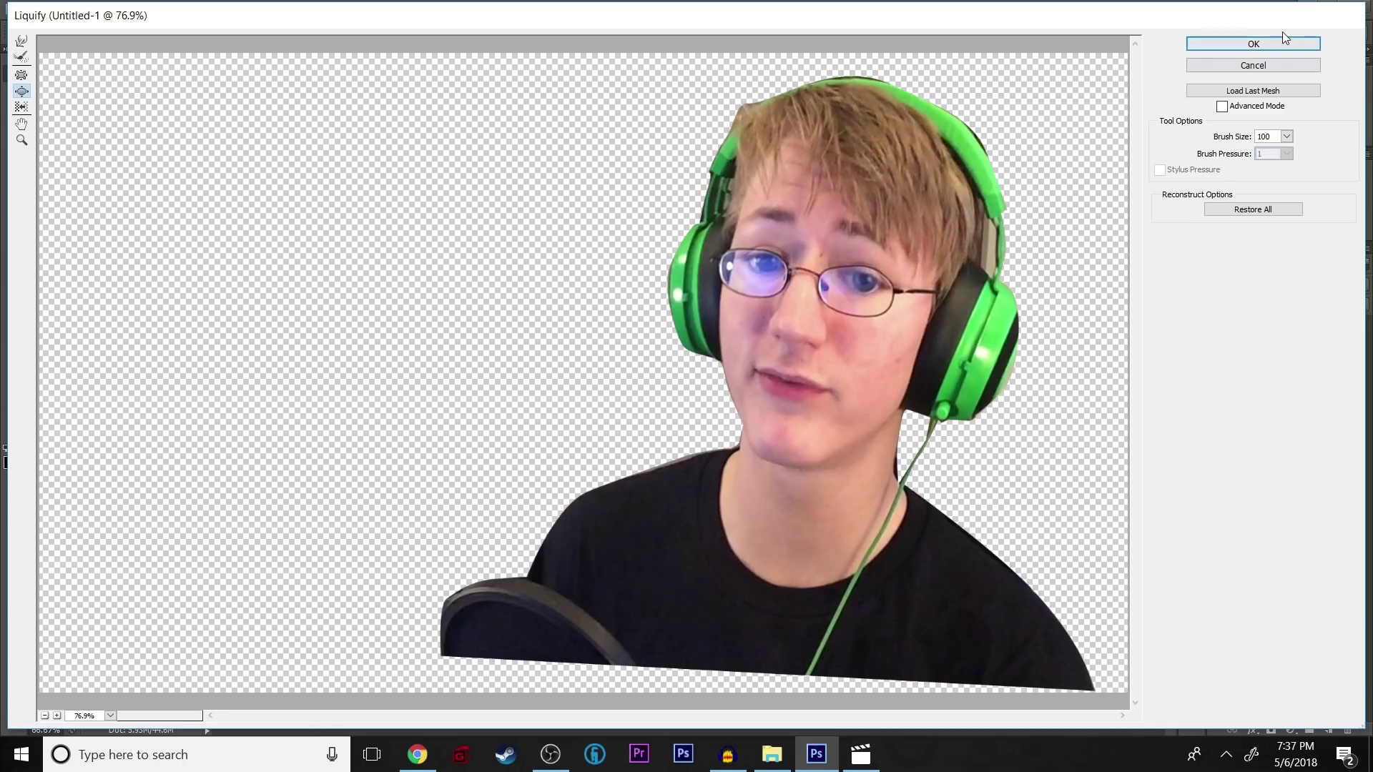
left_click(1267, 45)
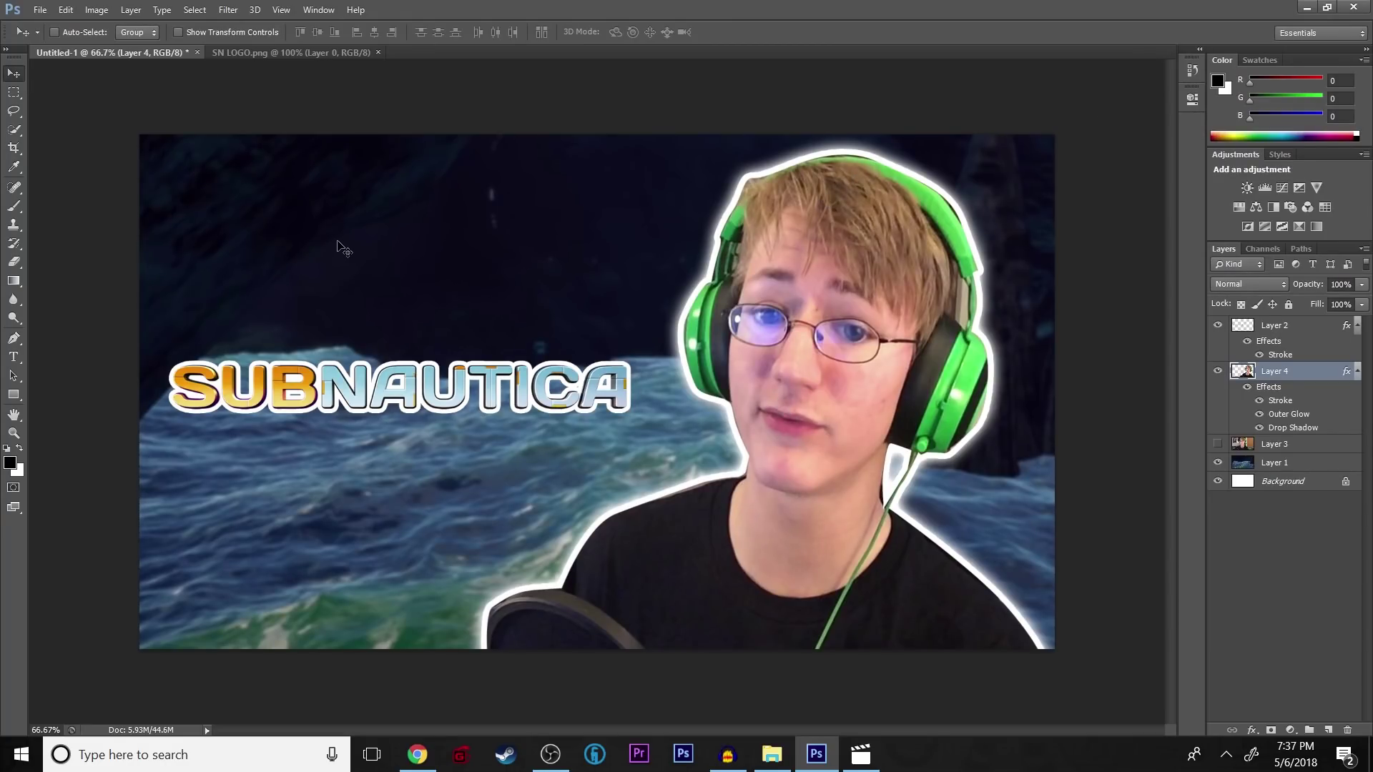
Try to enlarge the person's mouth and nose with Liquify's Bloat tool at brush size 100.
left_click(229, 9)
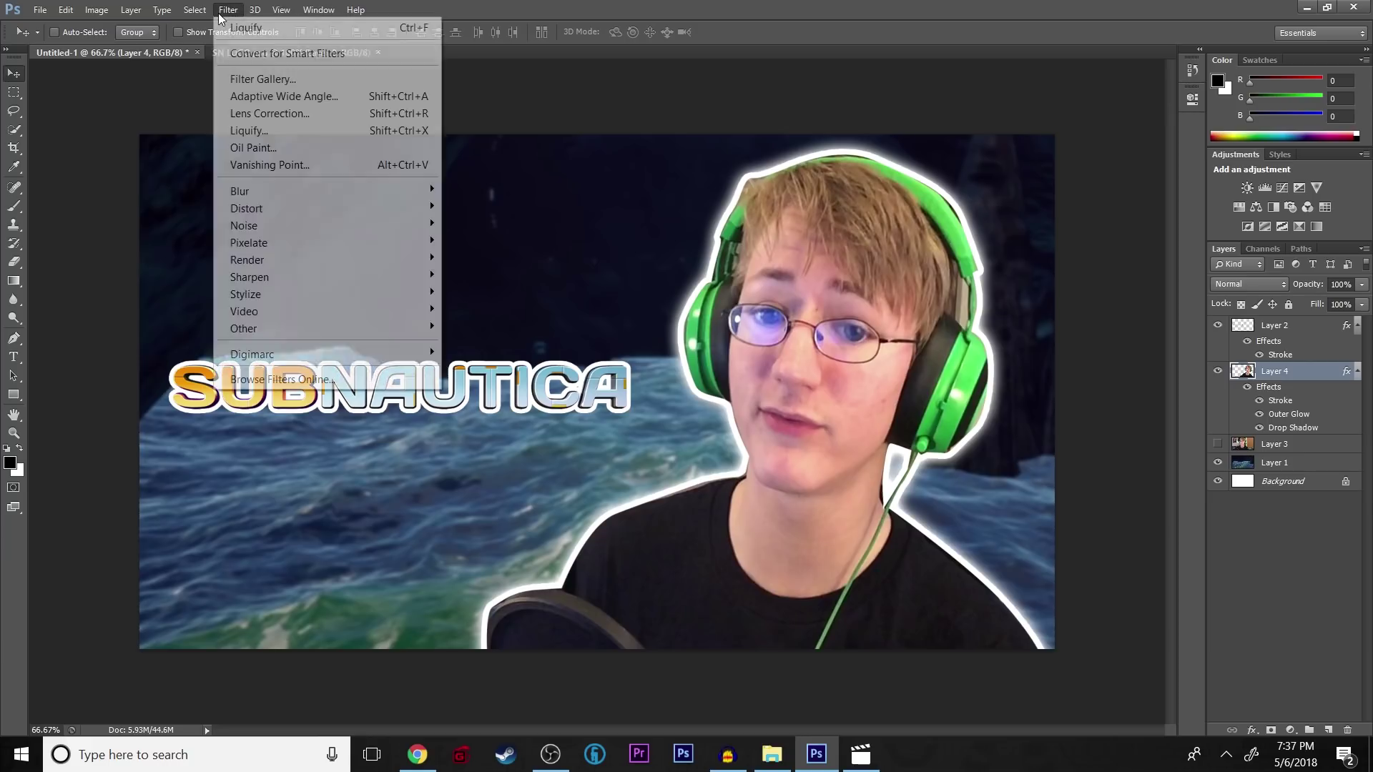
left_click(306, 132)
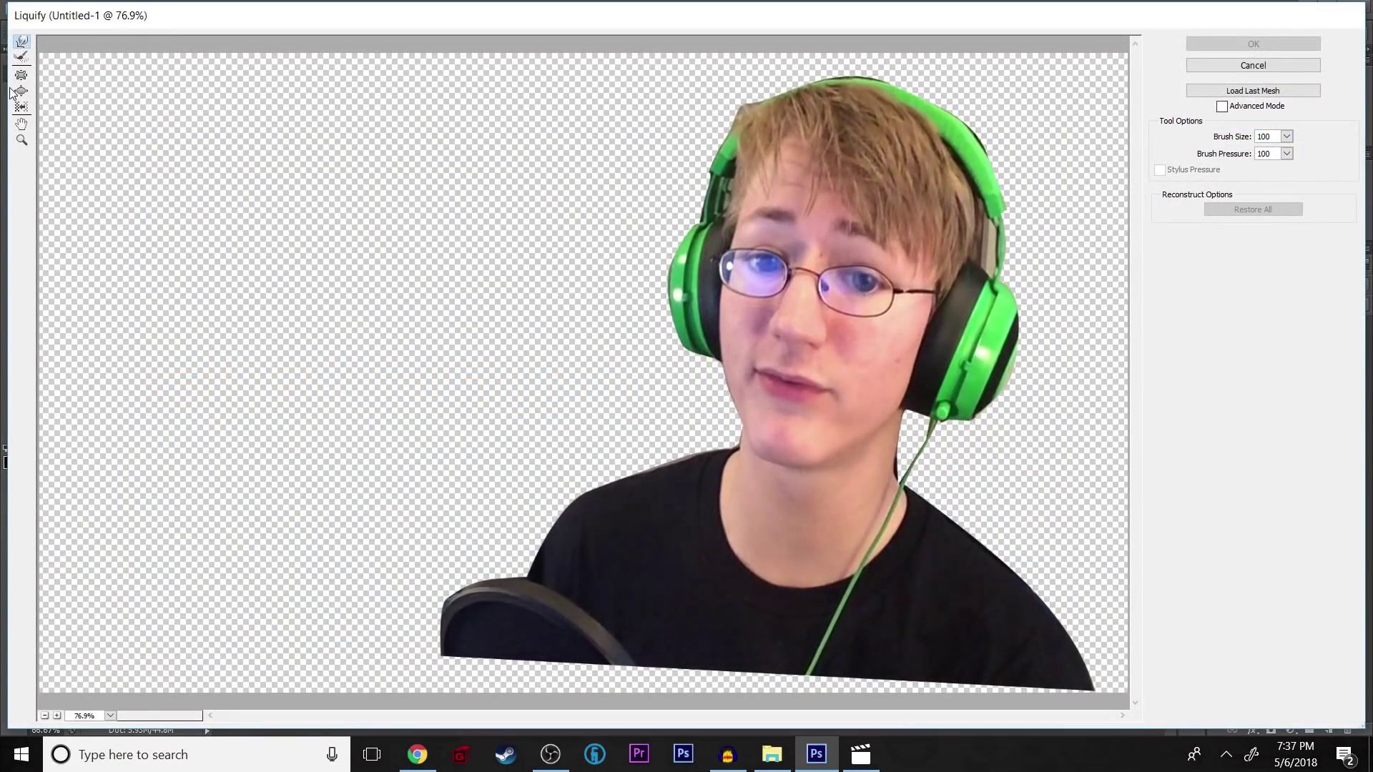
left_click(21, 92)
left_click_drag(776, 379, 781, 379)
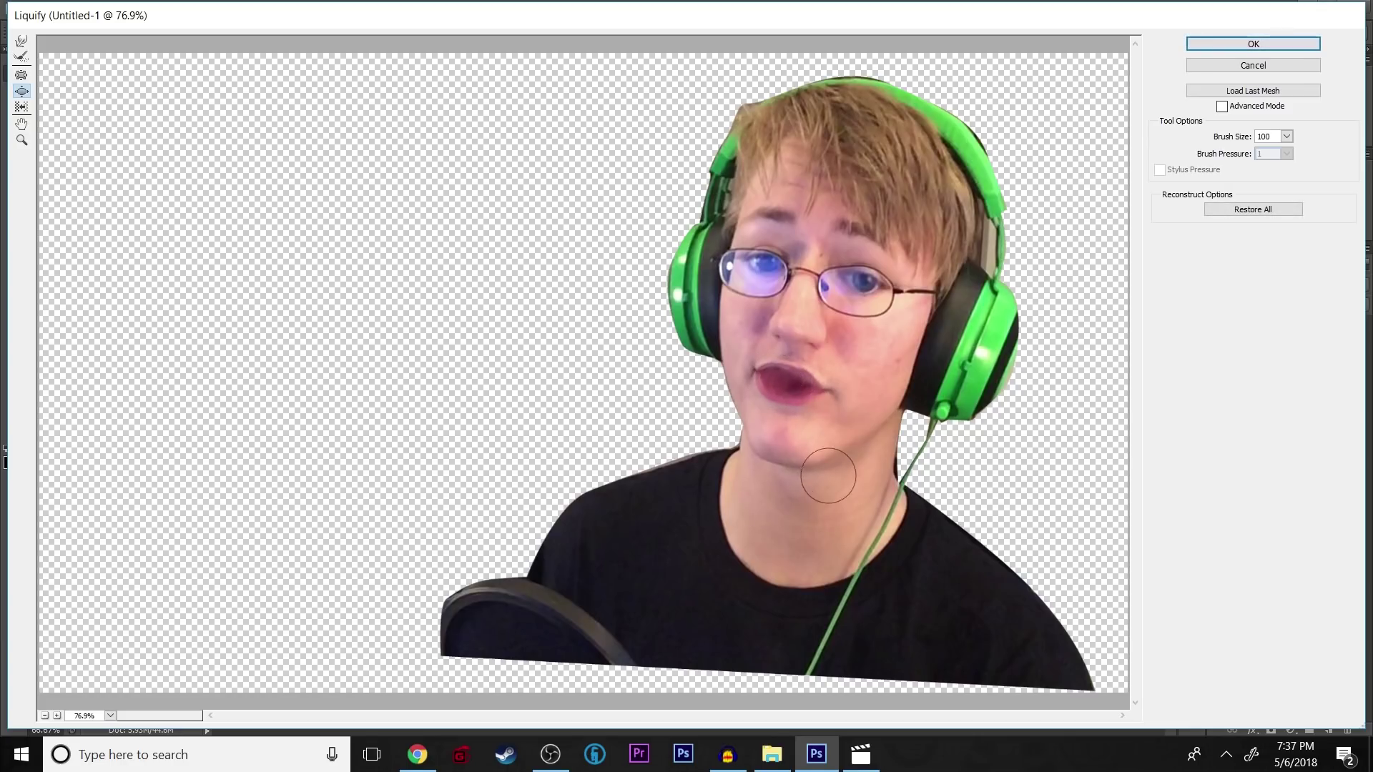
key("ctrl+alt+z")
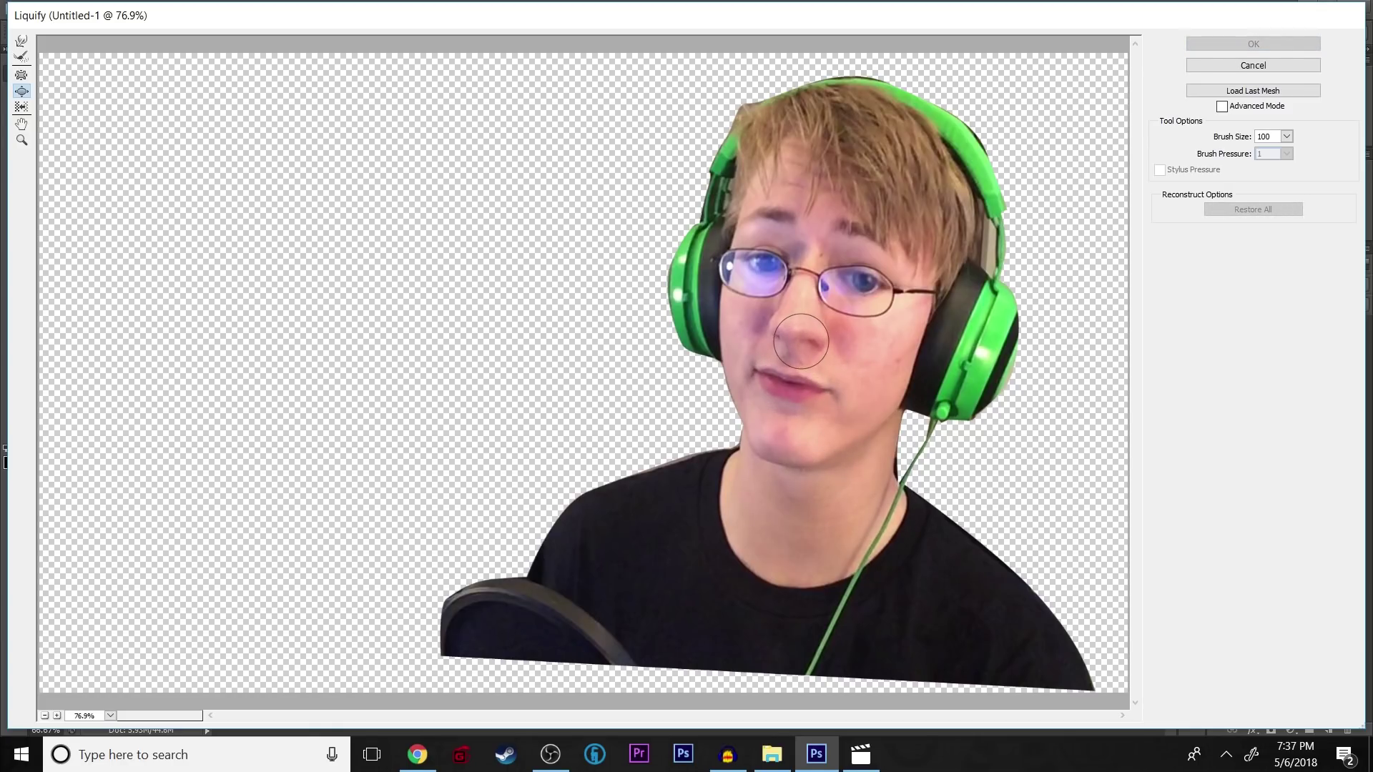
mouse_move(781, 329)
left_mouse_down()
mouse_move(842, 344)
mouse_move(803, 306)
mouse_move(788, 330)
left_mouse_up()
key("ctrl+alt+z")
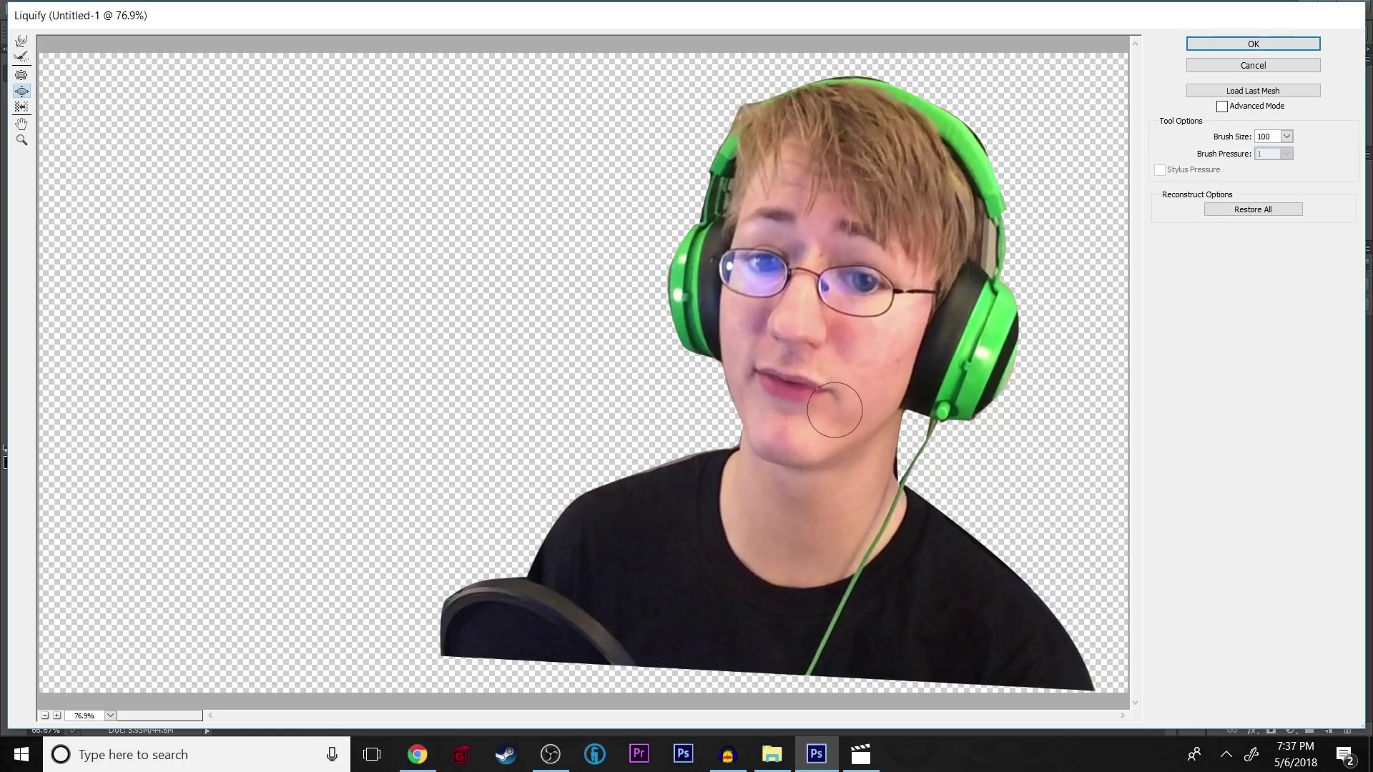
key("ctrl+alt+z")
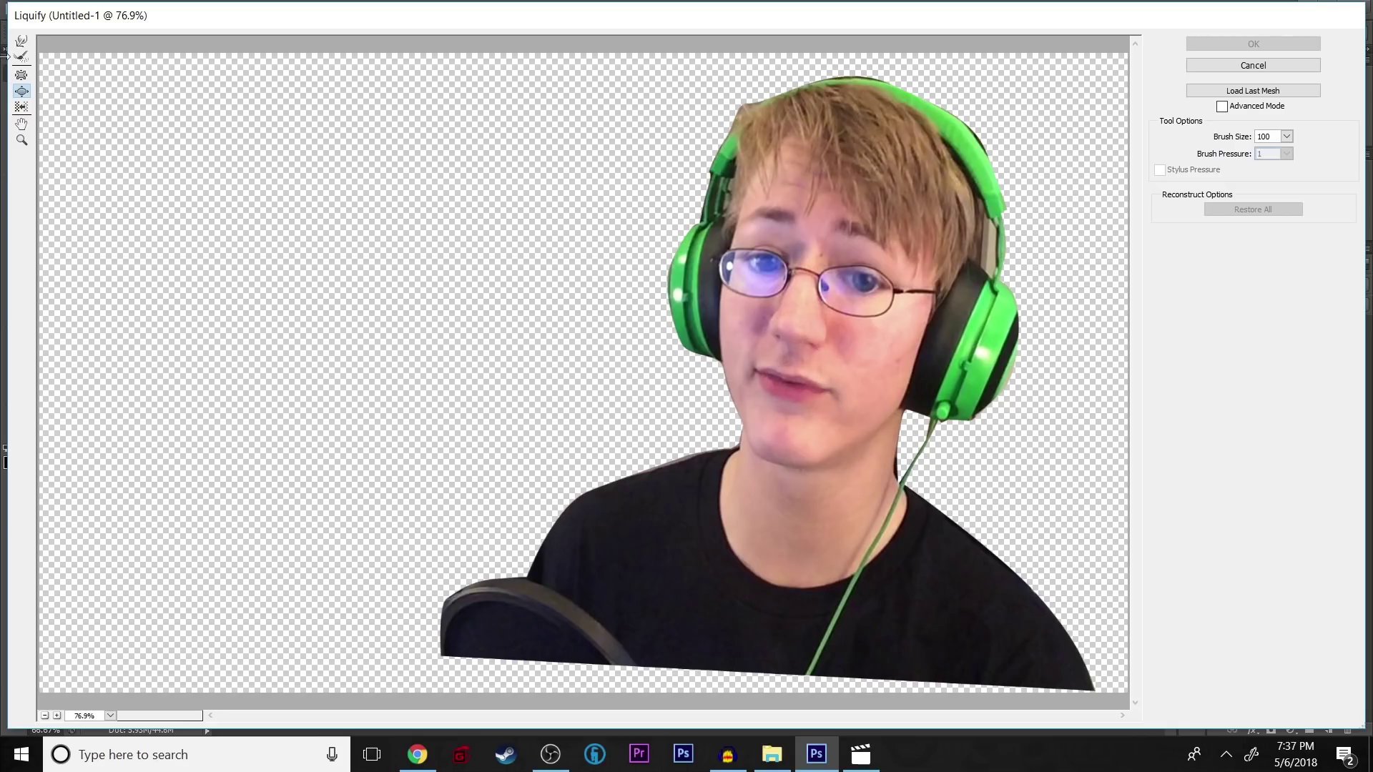
Try to shrink the area around the person's mouth with Liquify's Pucker tool and cancel the filter.
left_click(22, 76)
left_click_drag(784, 376, 813, 390)
key("ctrl+z")
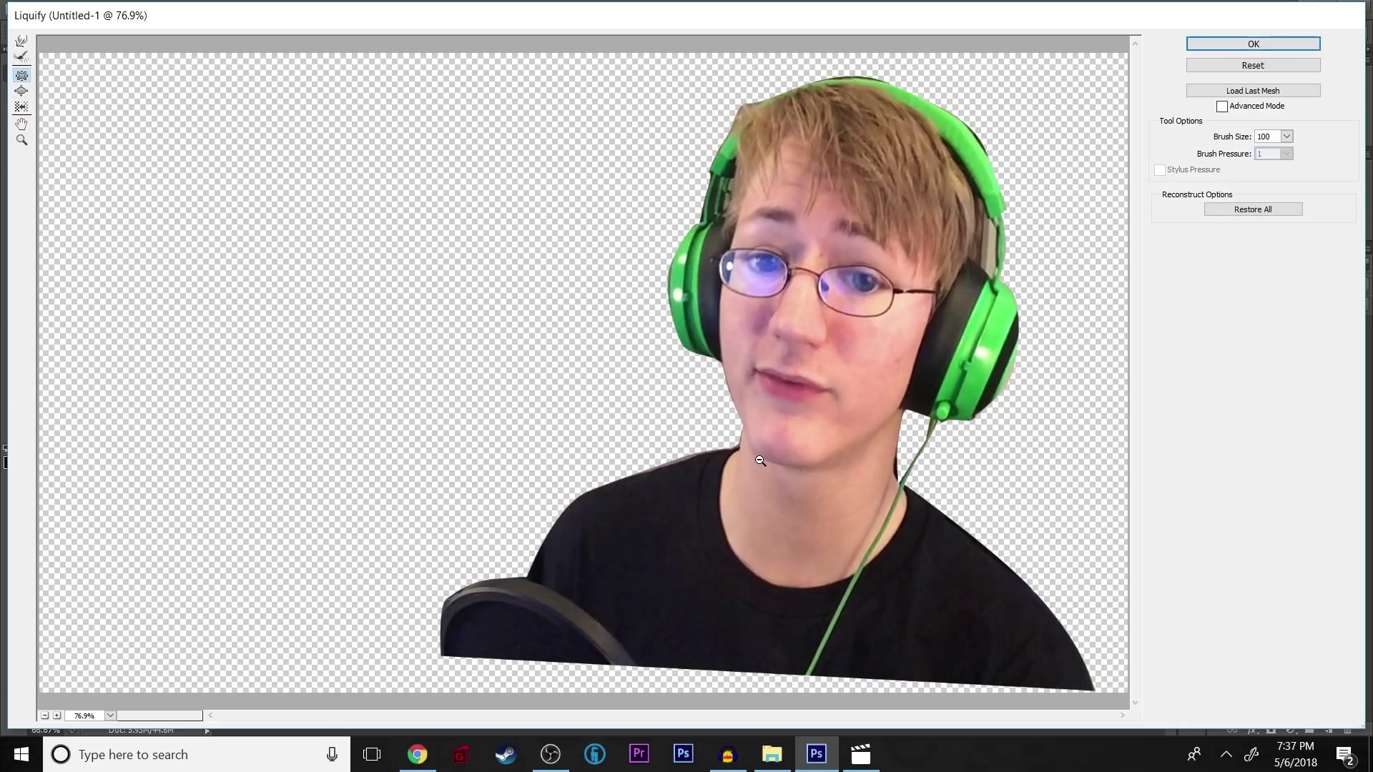
left_click(847, 383)
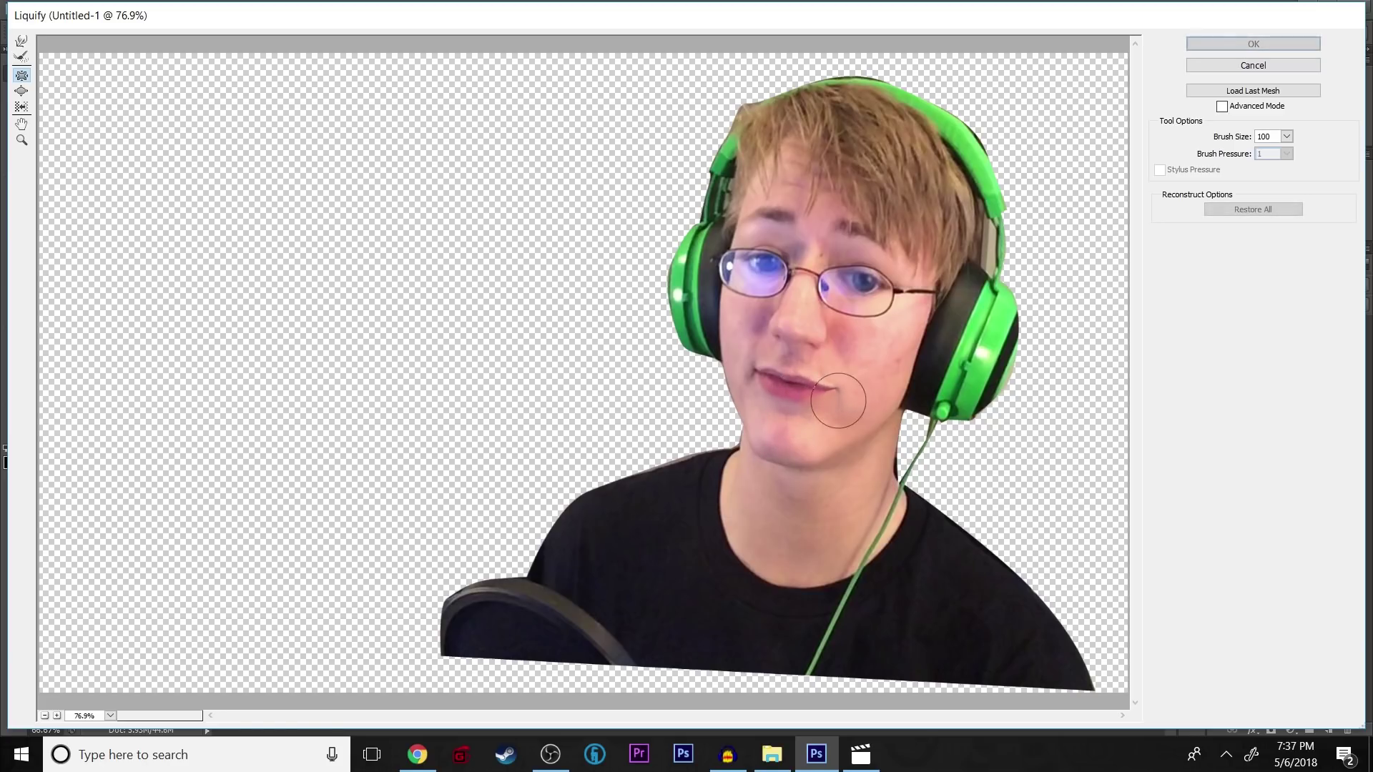
key("ctrl+z")
left_click(857, 390)
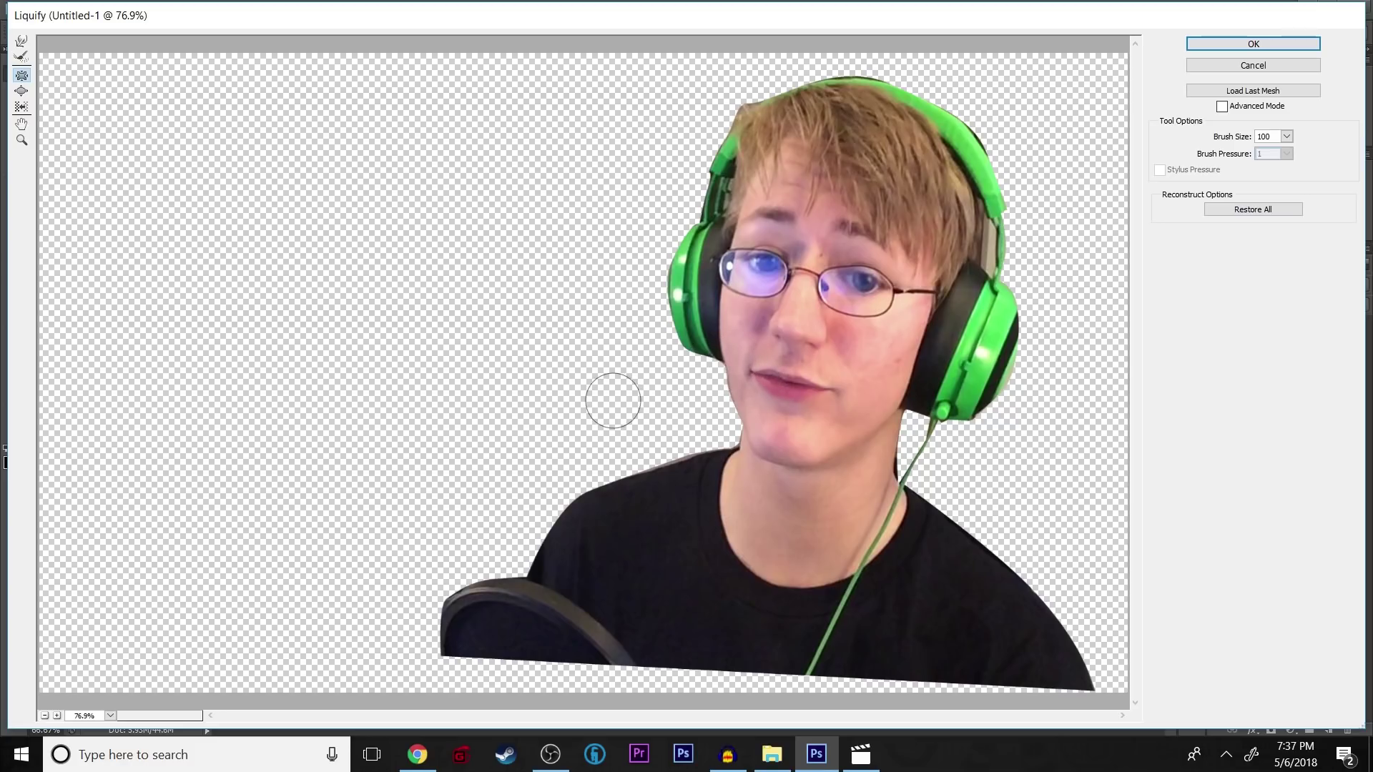
key("ctrl+alt+z")
key("ctrl+alt+z")
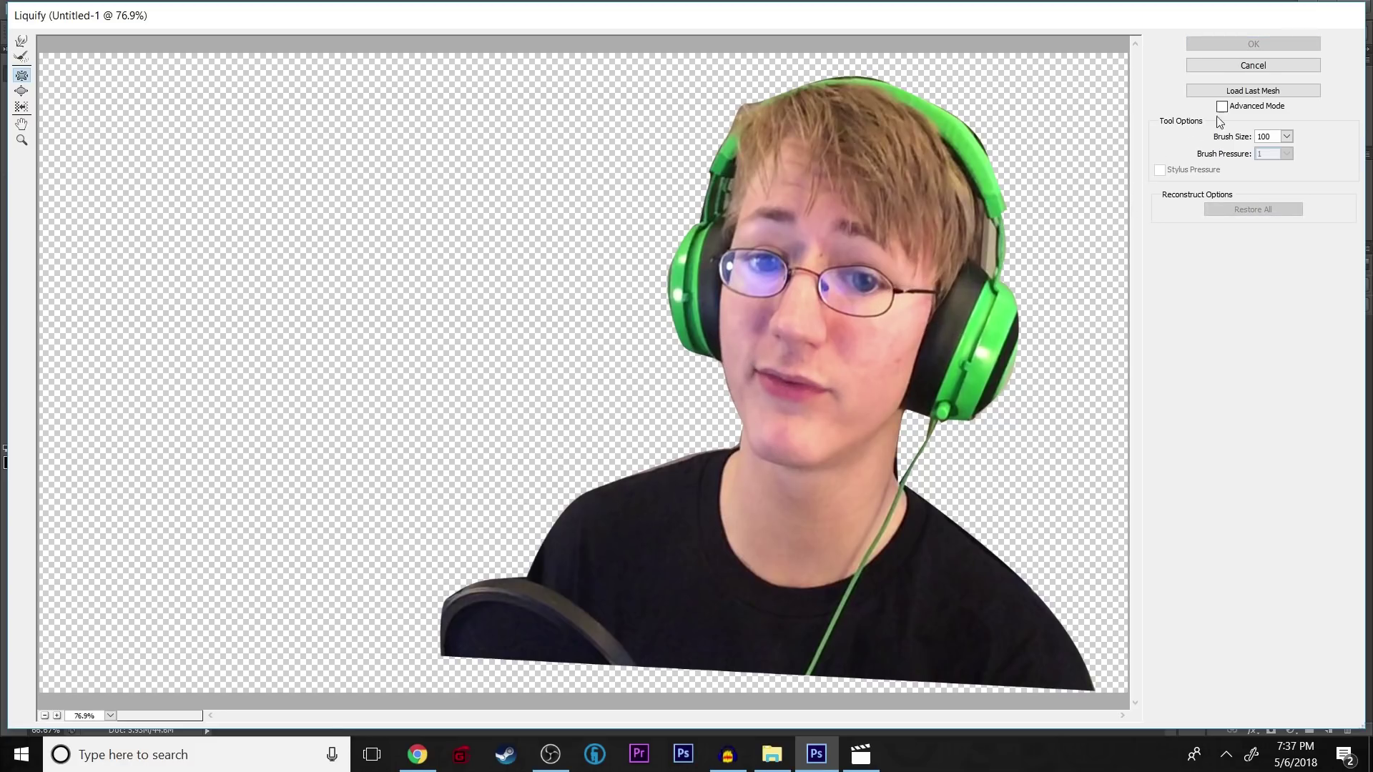
left_click(1253, 65)
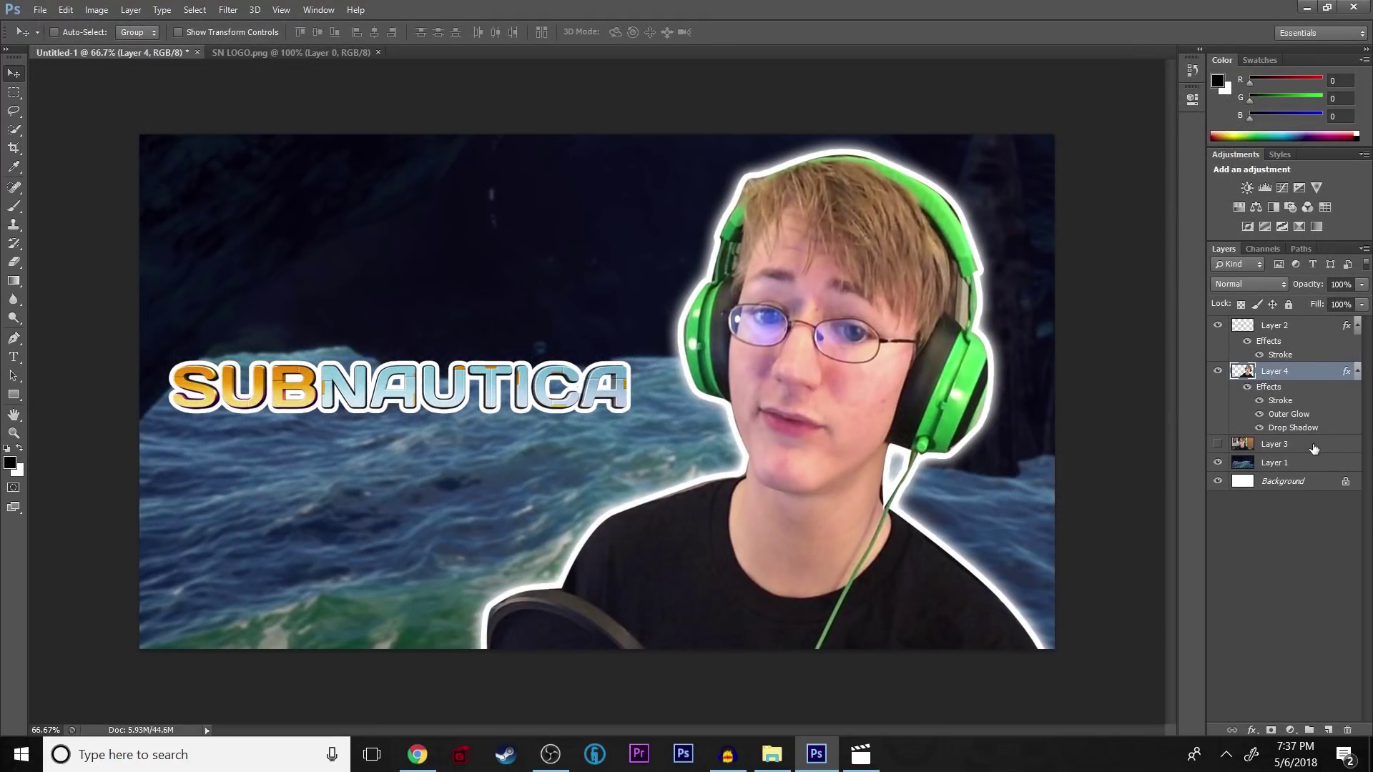
Render a 50-300mm Zoom lens flare at 100% brightness on the background gameplay layer, centred behind the person.
left_click(1311, 467)
left_click(228, 10)
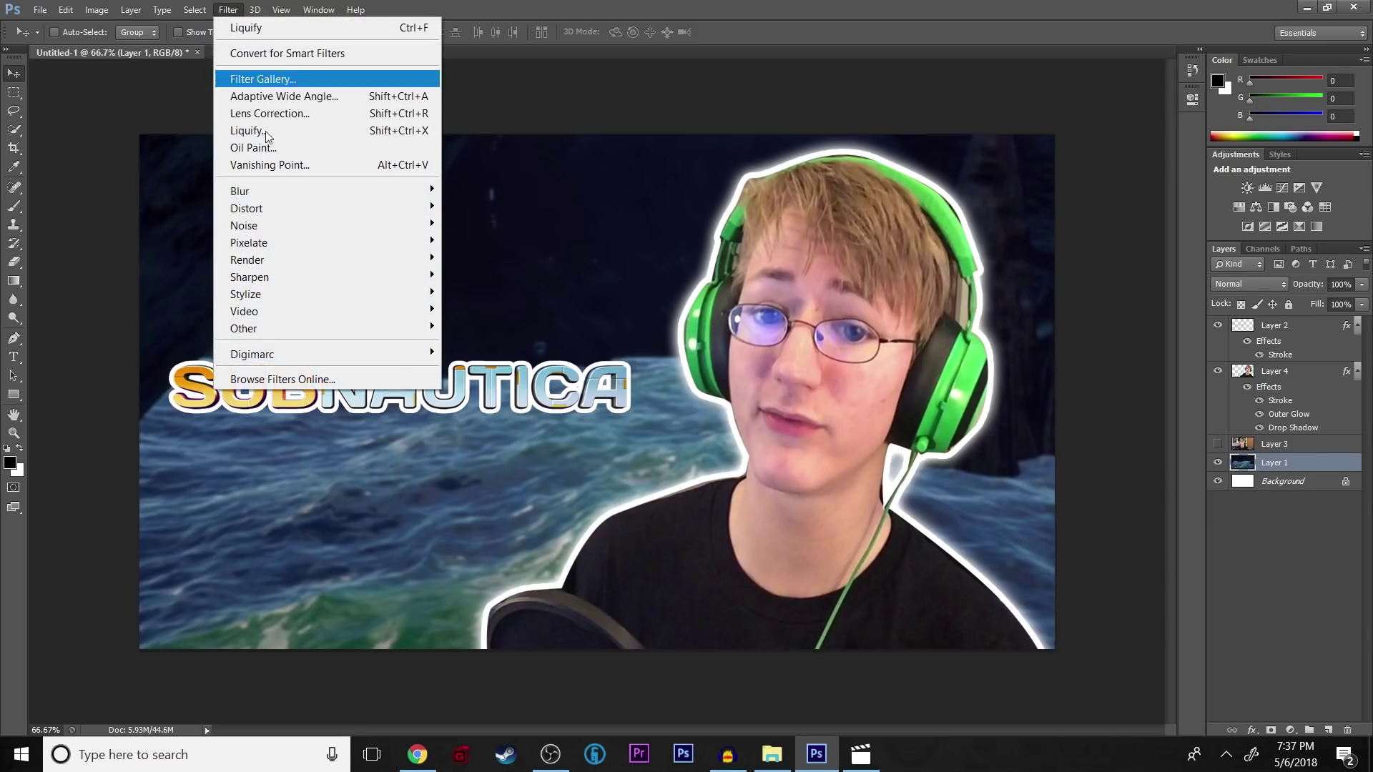
mouse_move(343, 263)
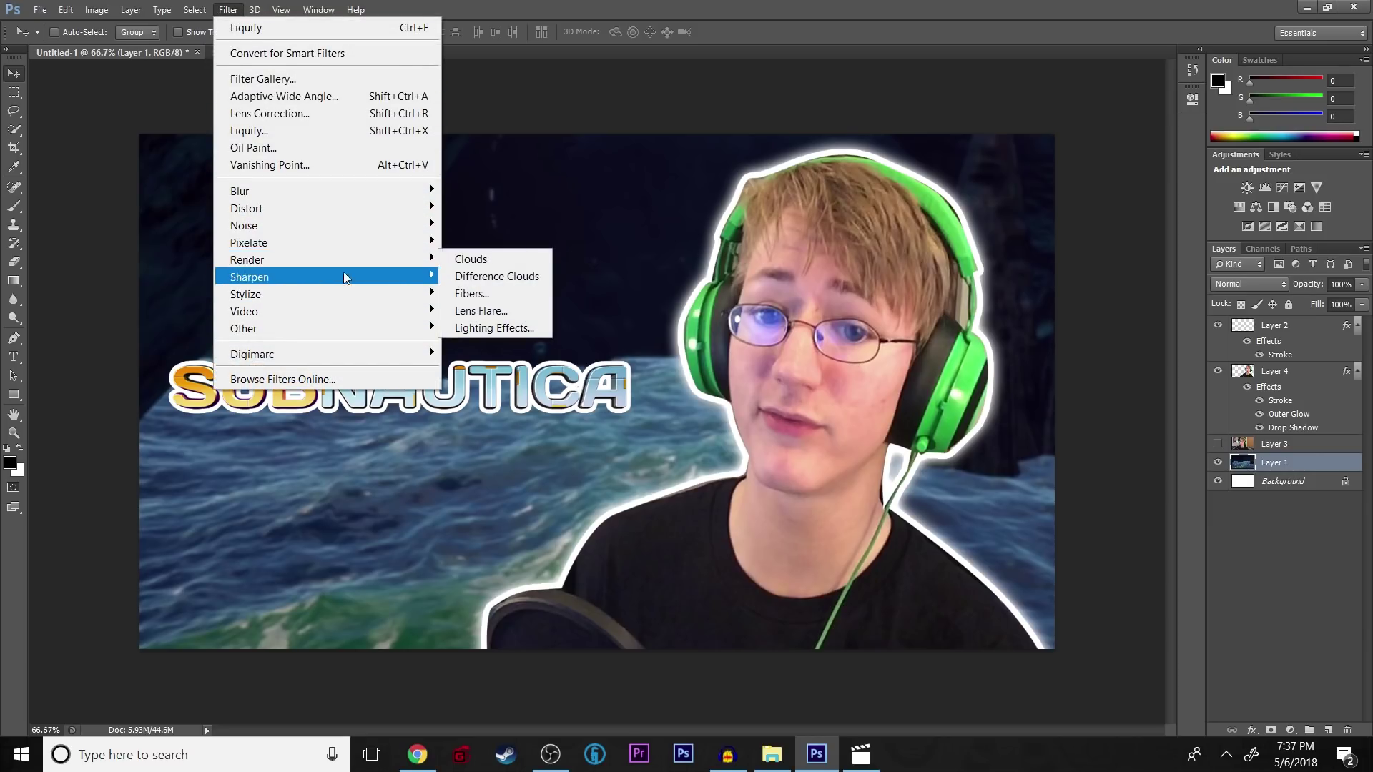
left_click(477, 310)
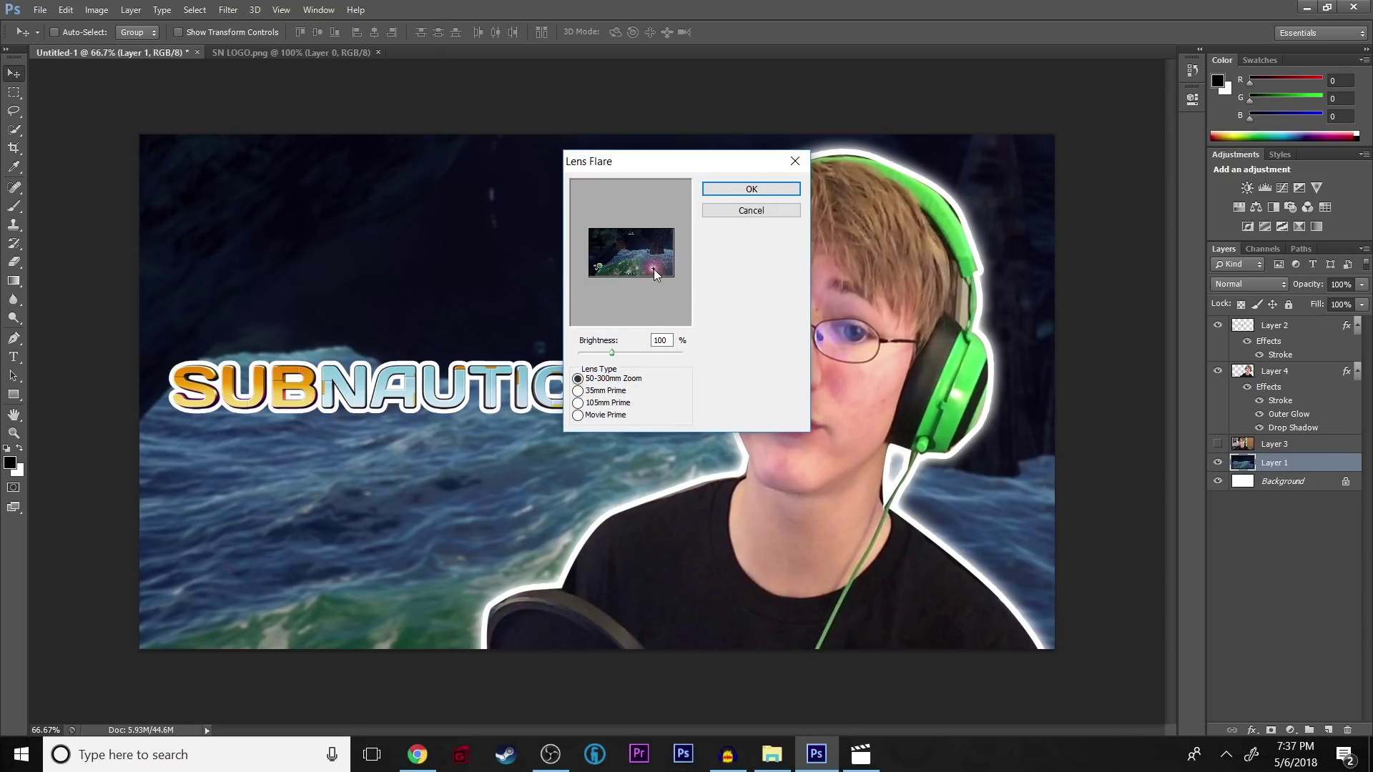
left_click_drag(643, 229, 719, 323)
left_click(732, 193)
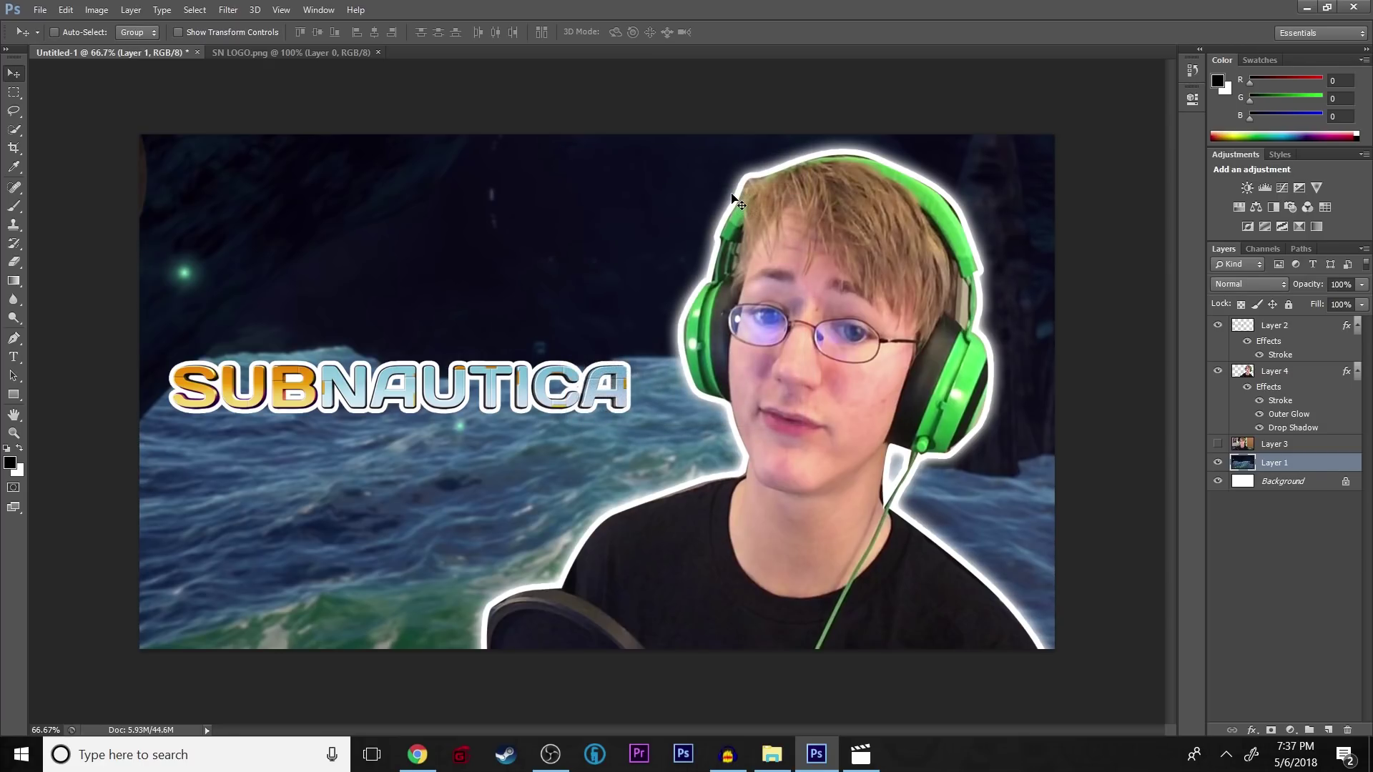
Render a second 50-300mm Zoom lens flare at 100% brightness near the background layer's lower edge.
left_click(223, 11)
mouse_move(277, 259)
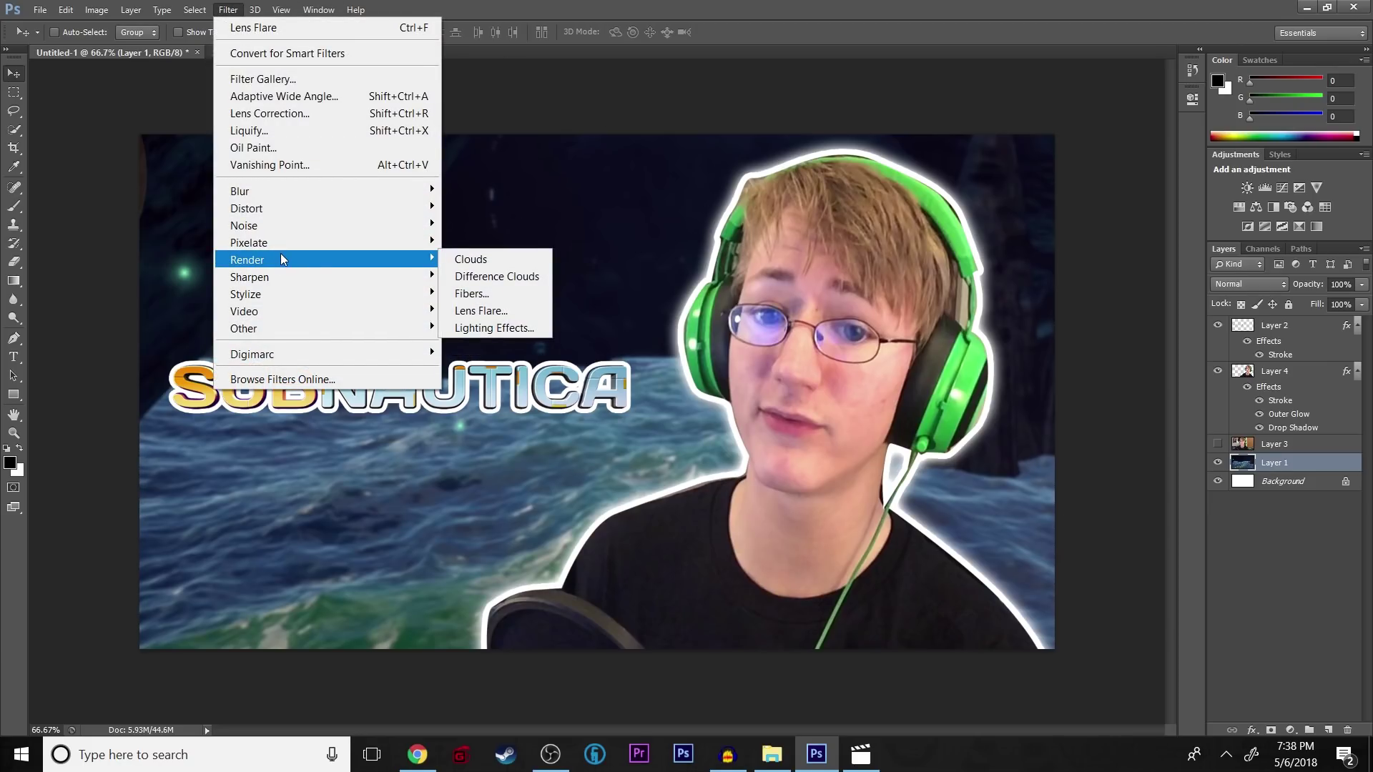
left_click(529, 311)
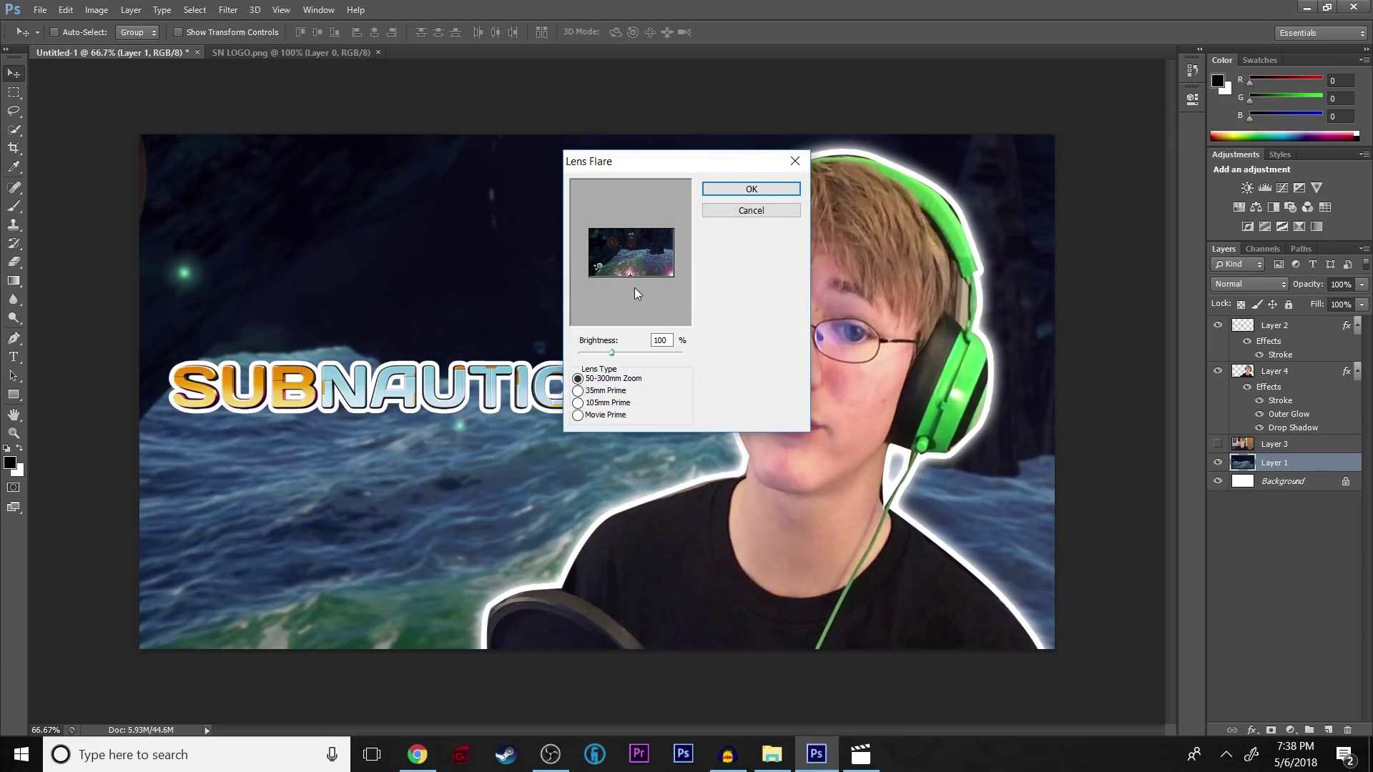
left_click(742, 190)
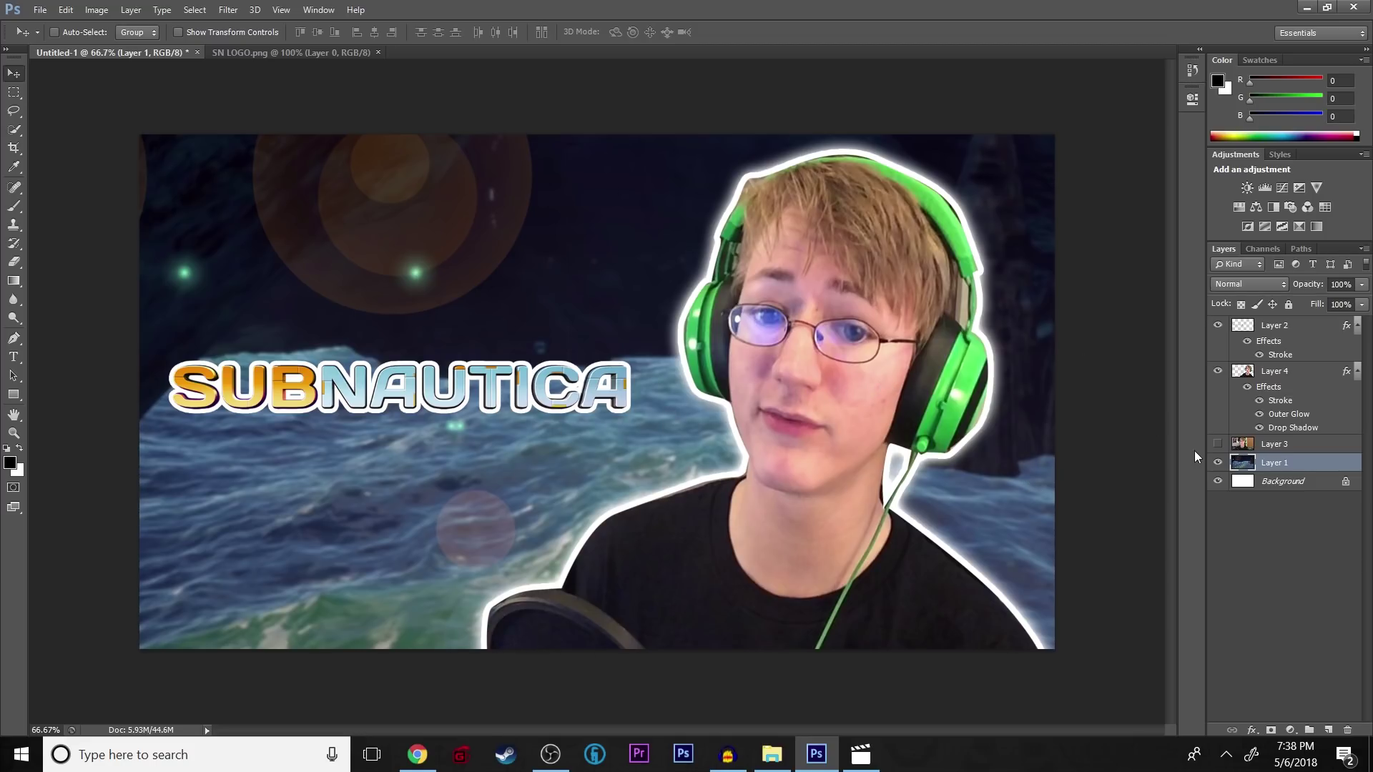
Nudge the logo slightly up and give it a drop shadow with 25 px distance, 8% spread and about 16 px size.
left_click(1258, 325)
left_click_drag(569, 387, 577, 376)
left_click(1252, 730)
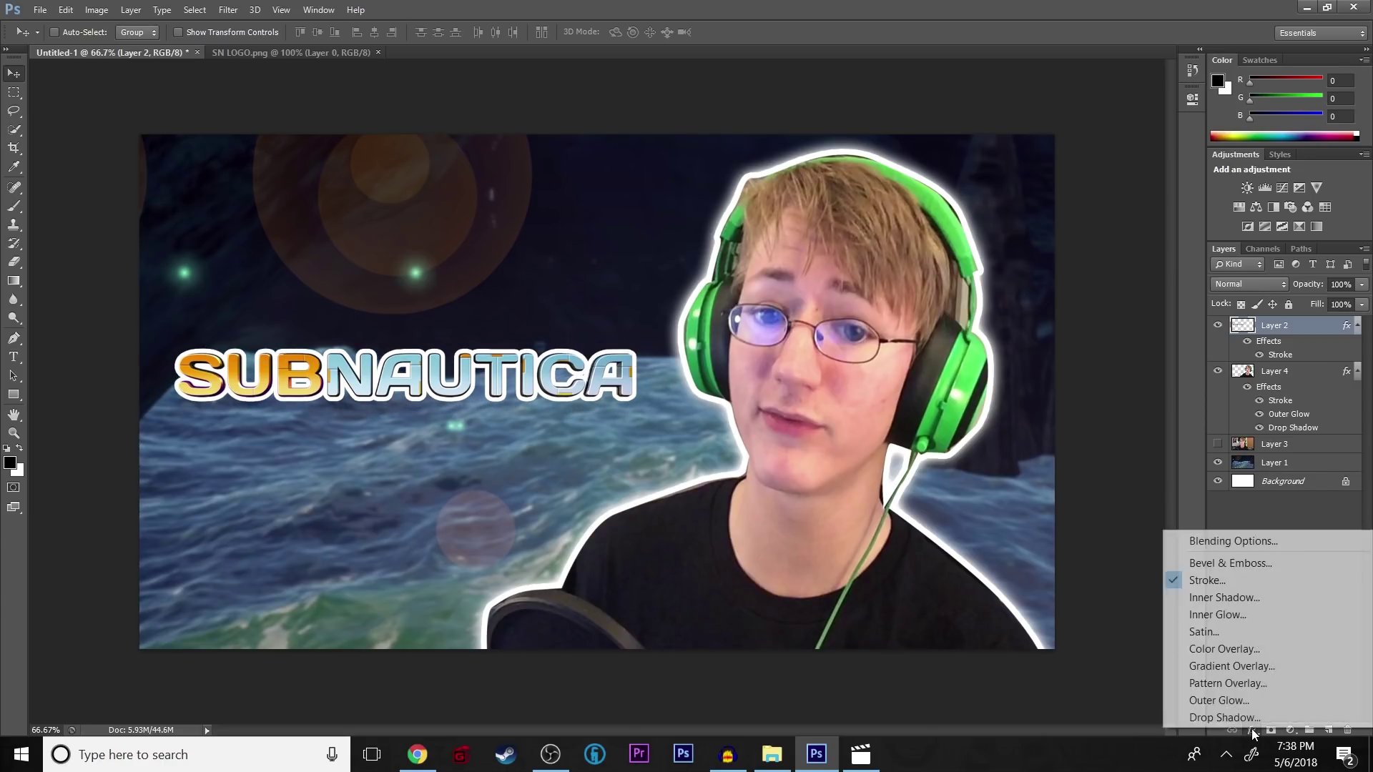
left_click(1223, 723)
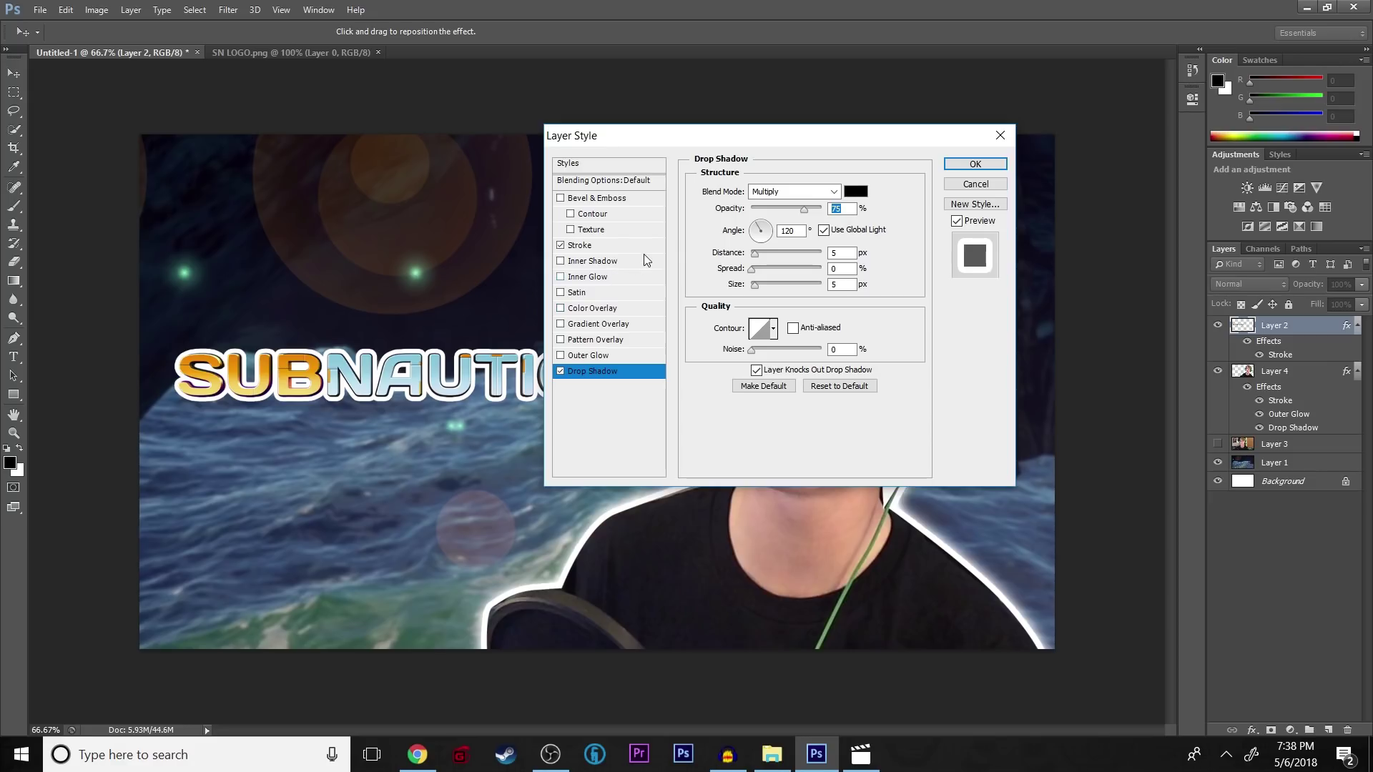
left_click_drag(743, 259, 757, 295)
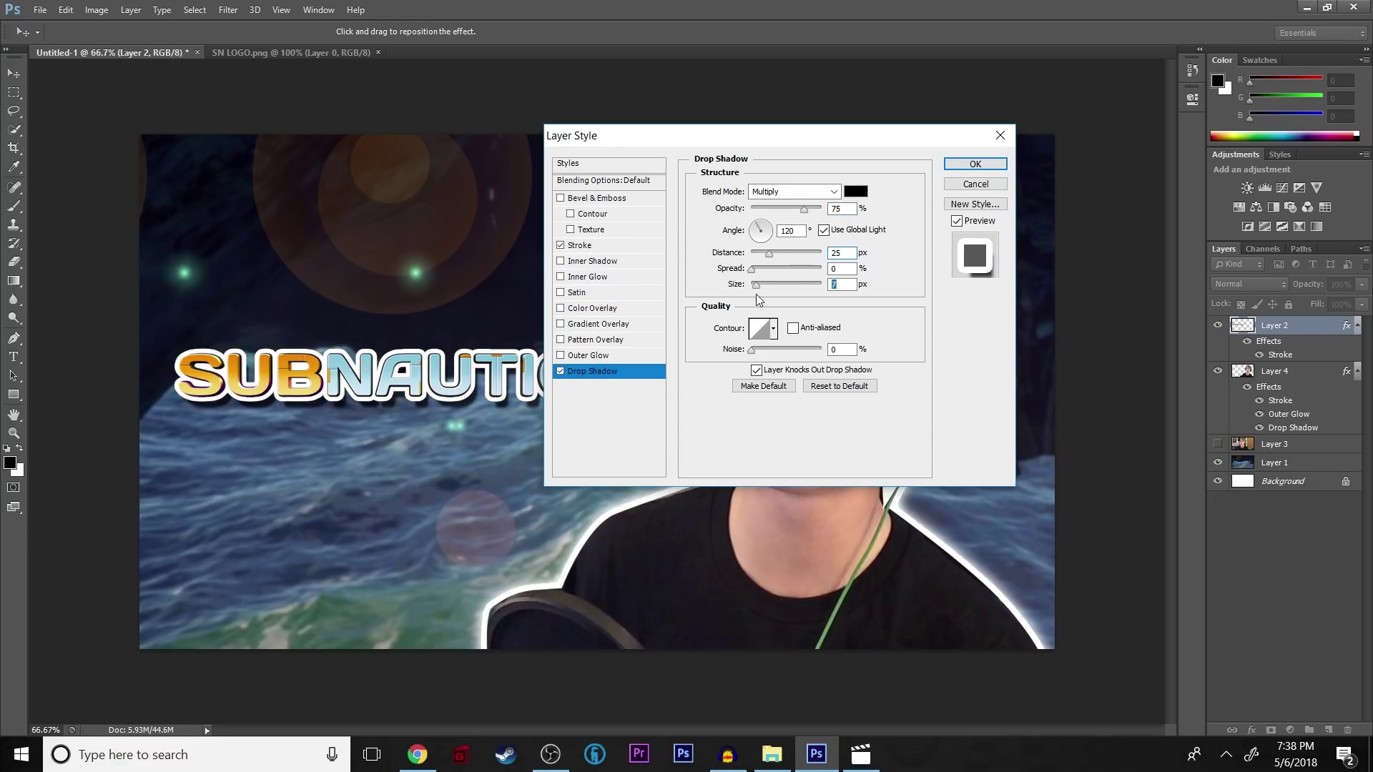
left_click_drag(751, 270, 763, 289)
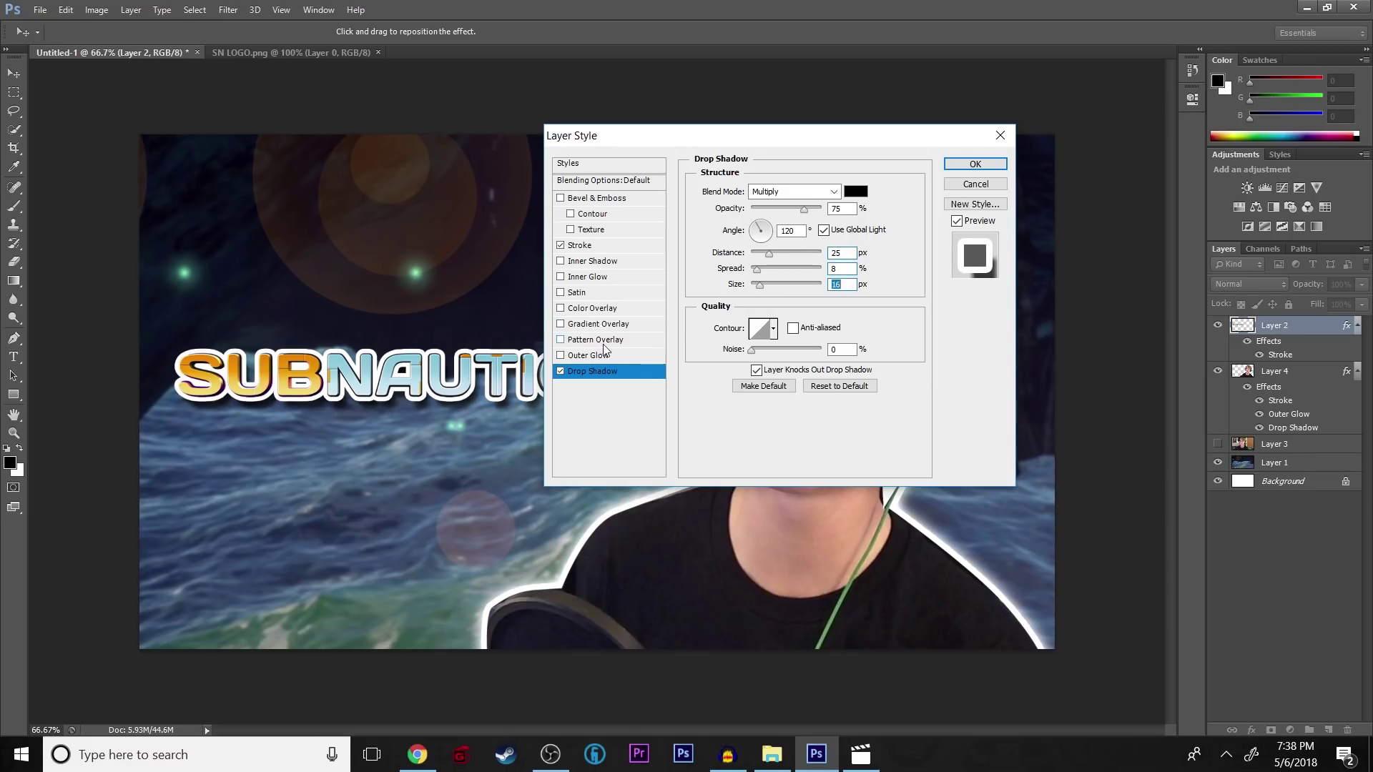
Leave outer glow switched off for the logo and apply its layer style with the stroke and drop shadow.
left_click(584, 356)
left_click(561, 356)
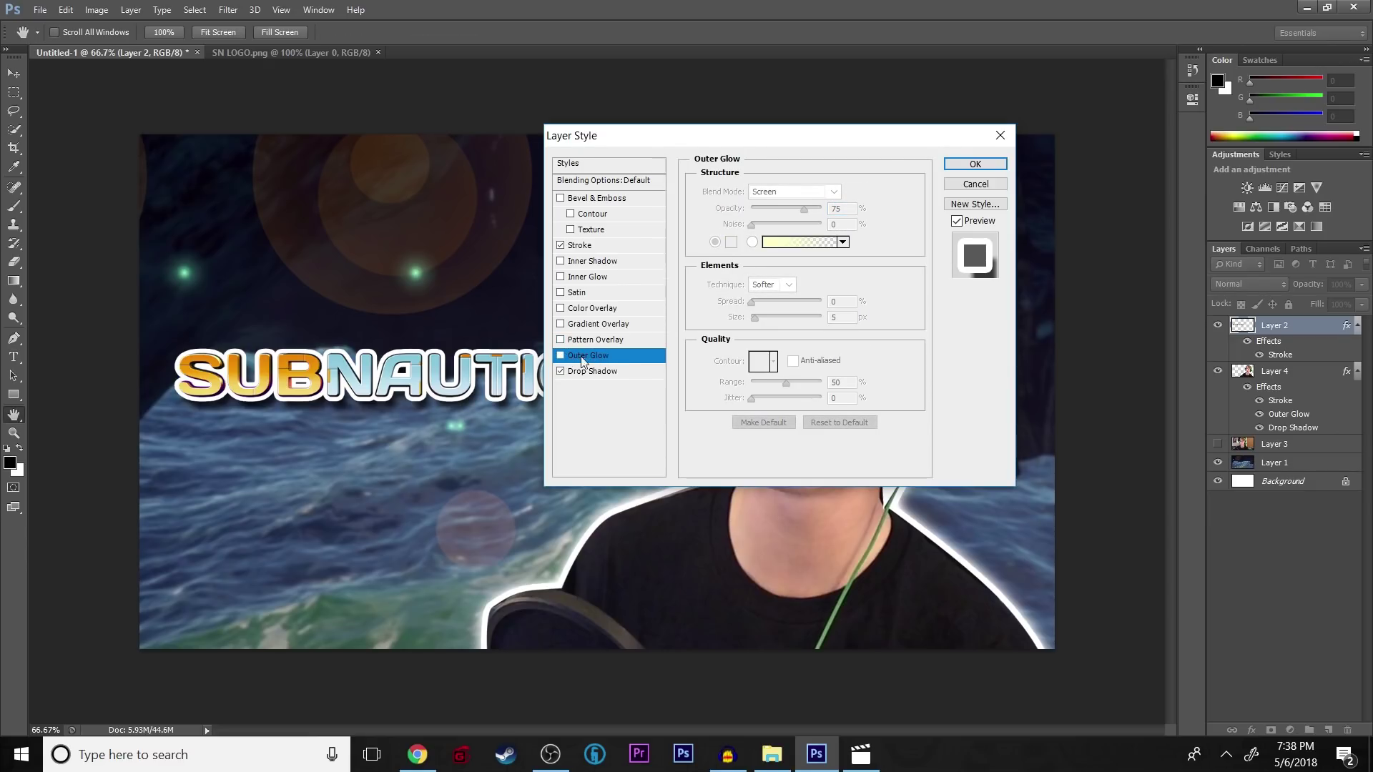
left_click(955, 163)
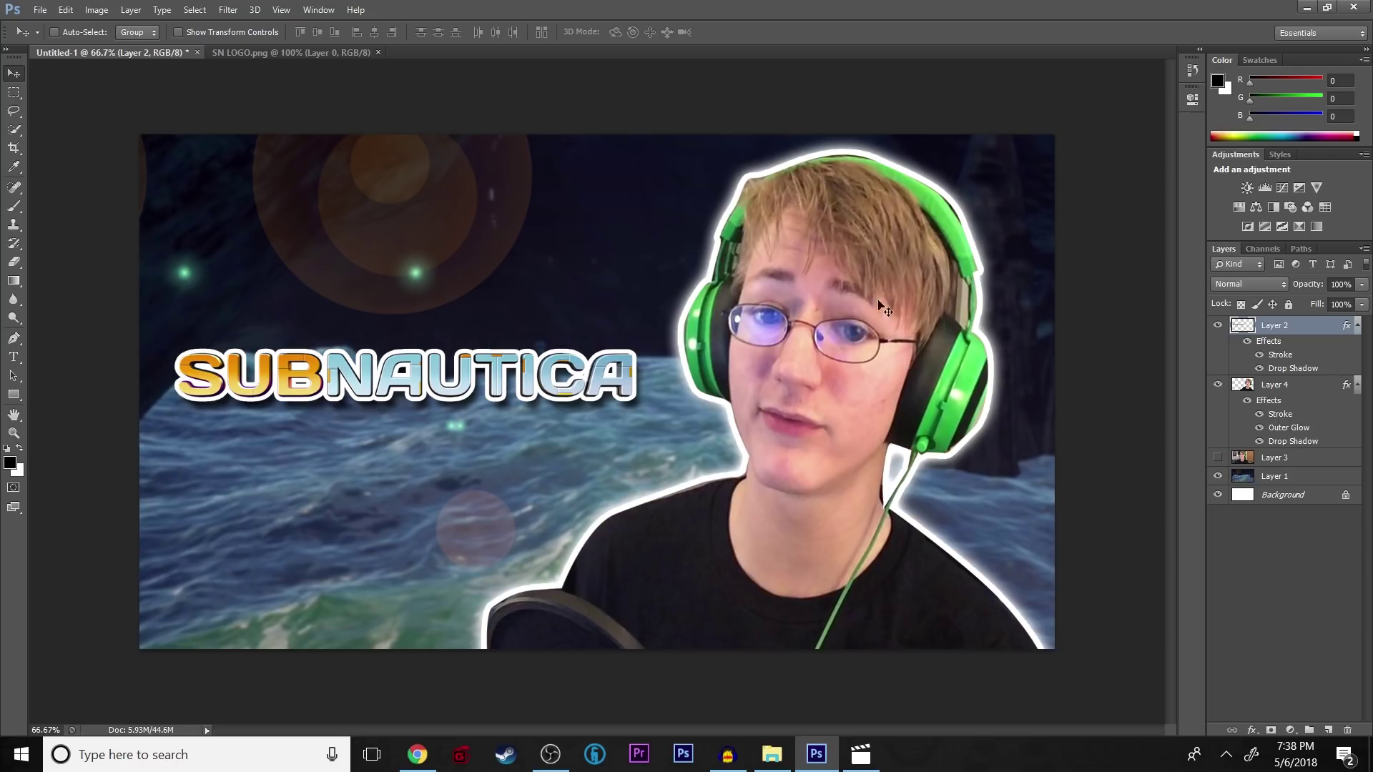
Try a 50-300mm Zoom lens flare at 70% brightness on the presenter layer's headphone ear cup, and undo it.
left_click(1270, 384)
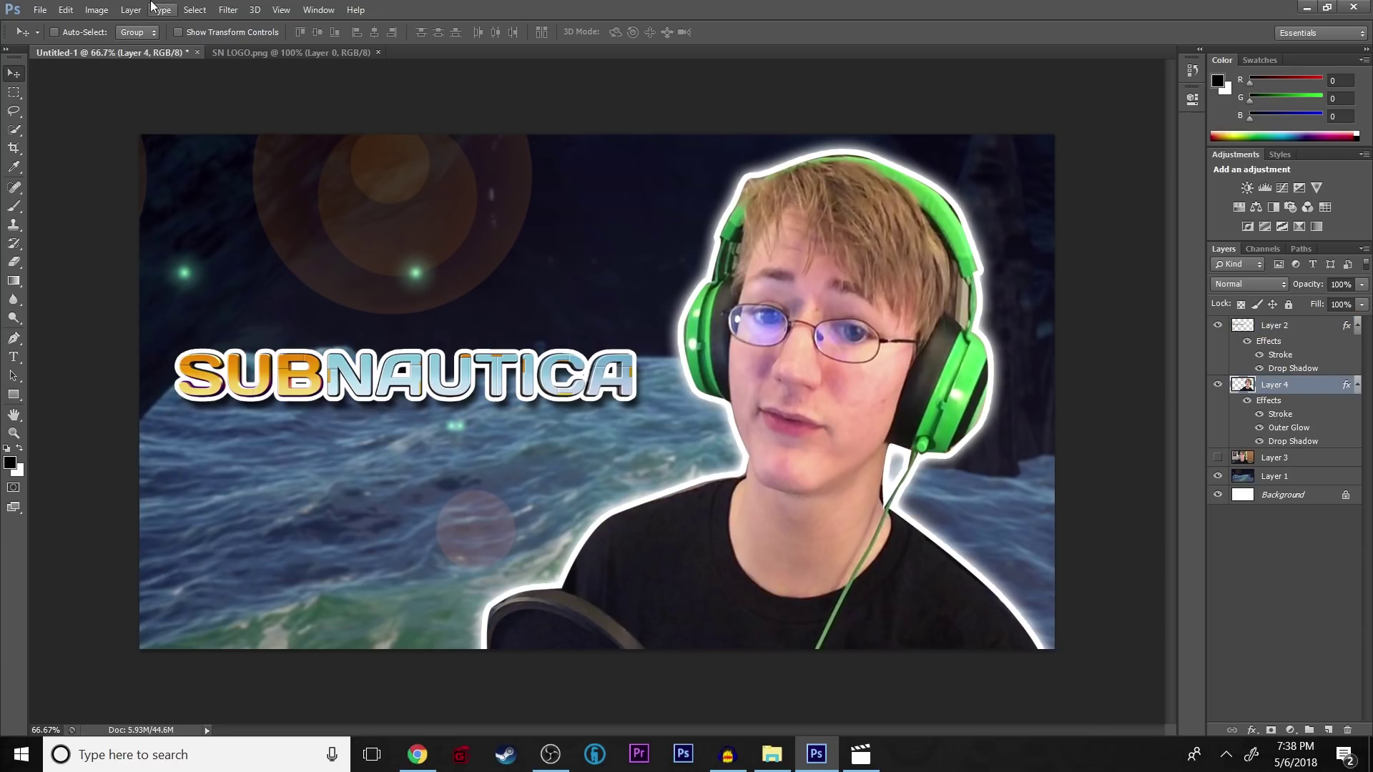
left_click(228, 10)
mouse_move(319, 260)
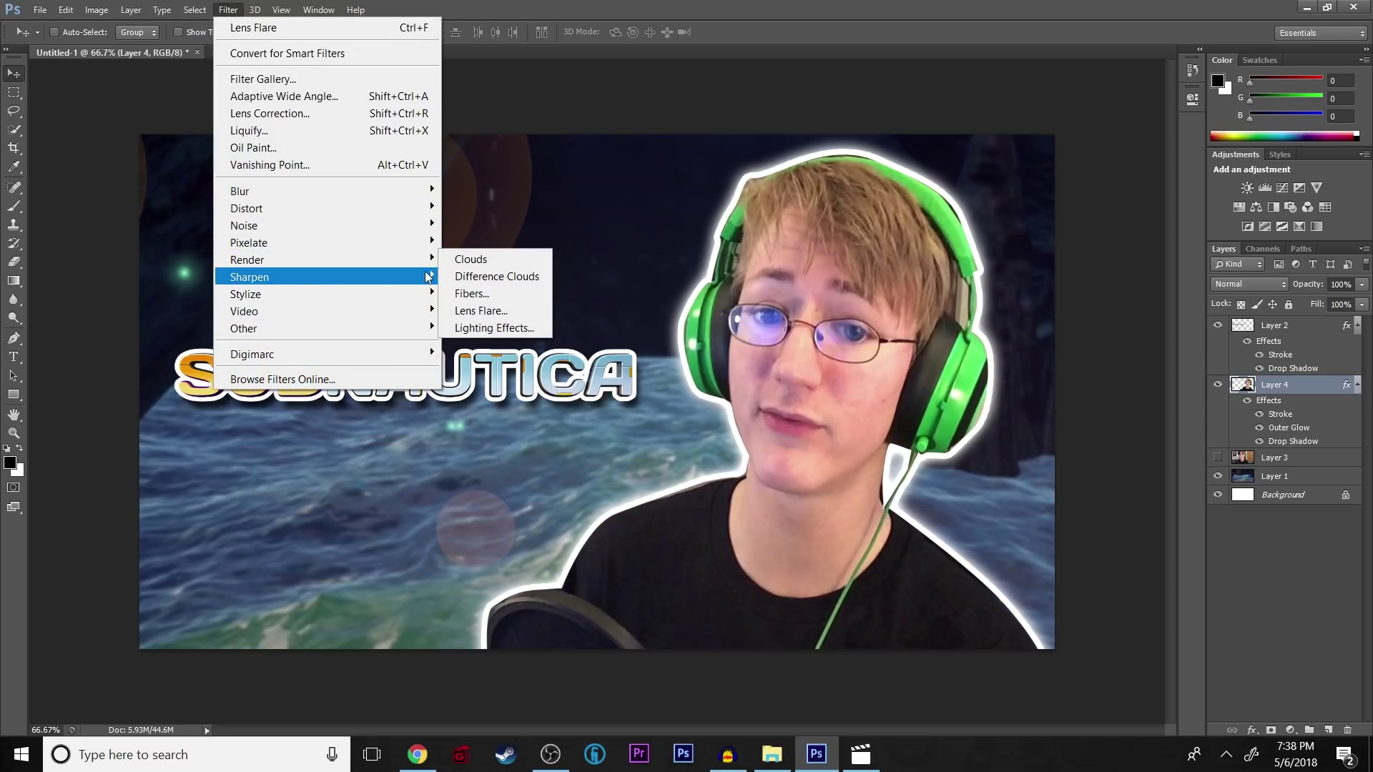
left_click(487, 309)
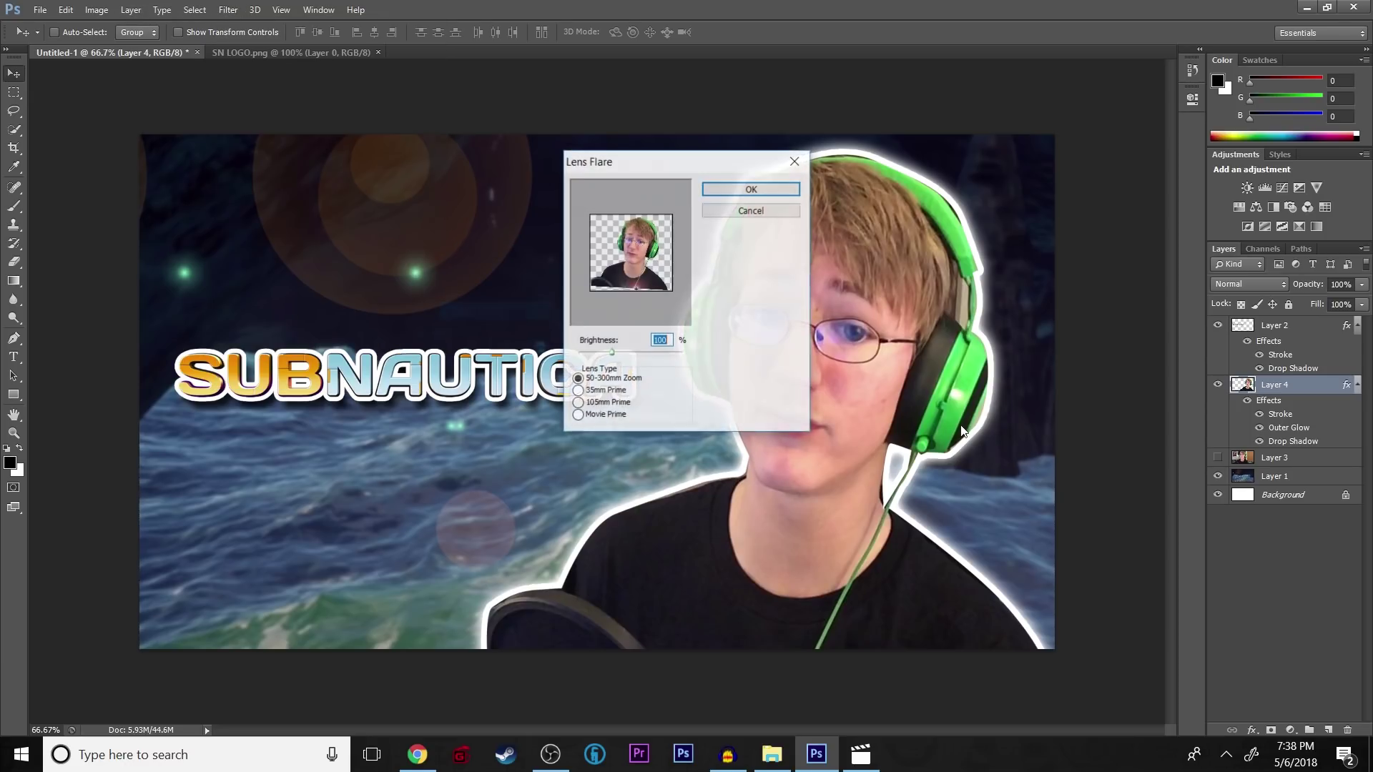
left_click_drag(603, 355, 601, 354)
left_click(655, 258)
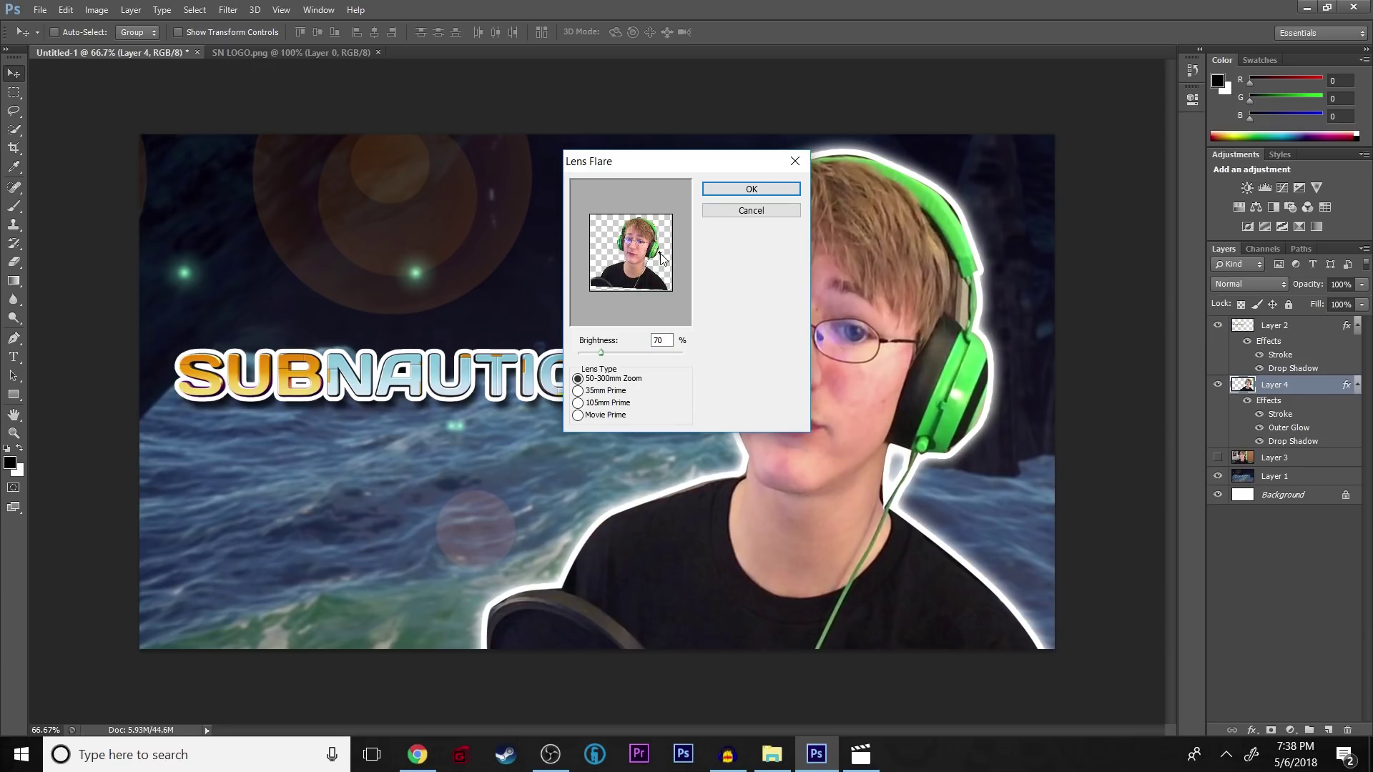
left_click_drag(654, 254, 660, 244)
left_click(752, 188)
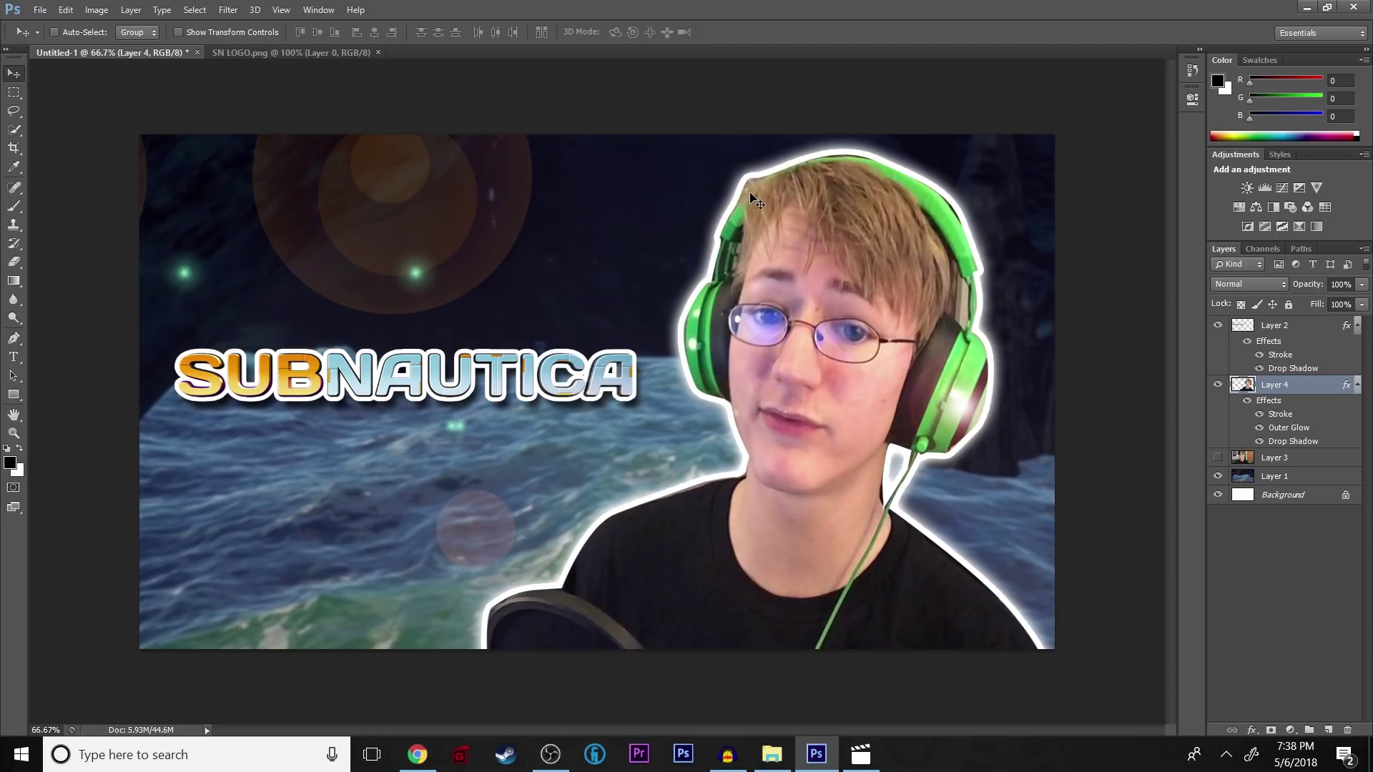
key("ctrl+z")
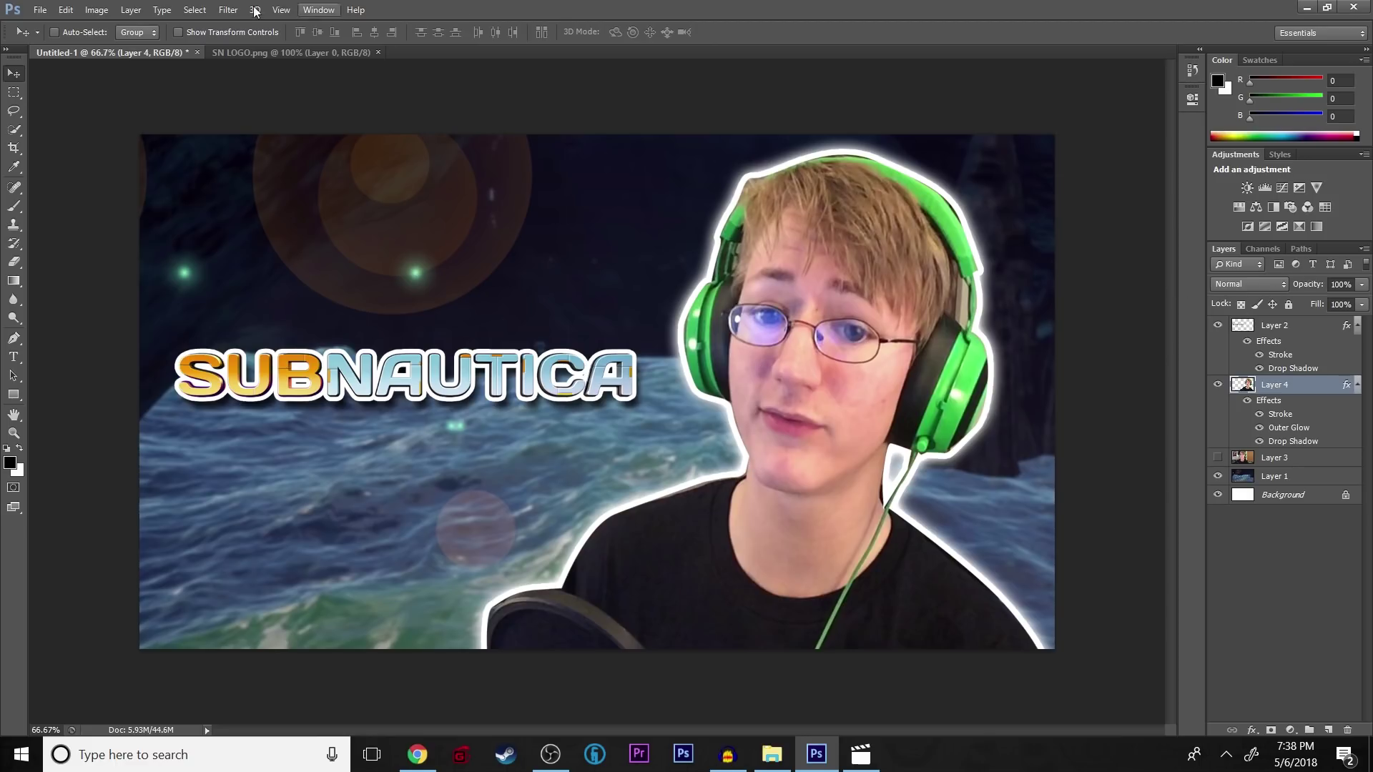
Render a 50-300mm Zoom lens flare at 58% brightness on the presenter layer, over the headphone's right-hand ear cup.
left_click(229, 9)
mouse_move(401, 259)
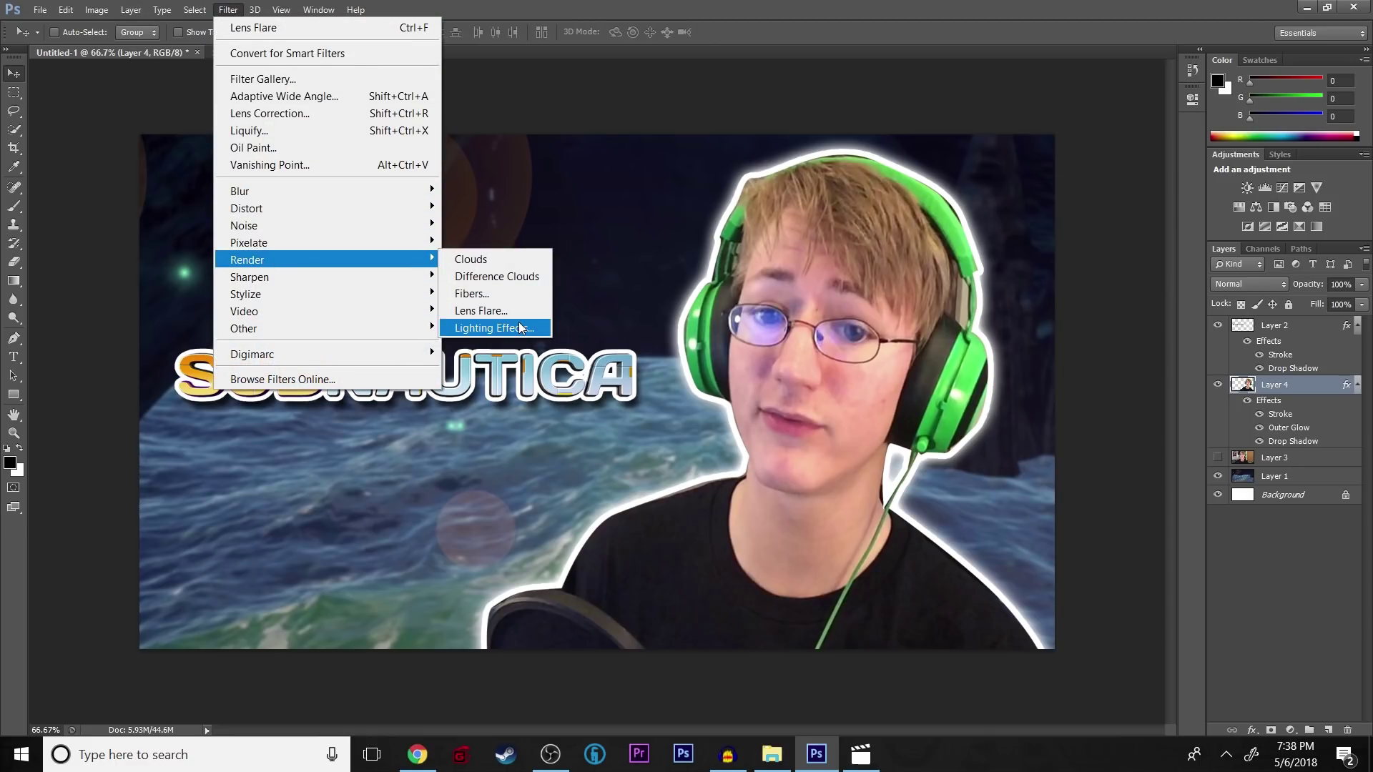
left_click(509, 313)
left_click_drag(604, 354, 591, 355)
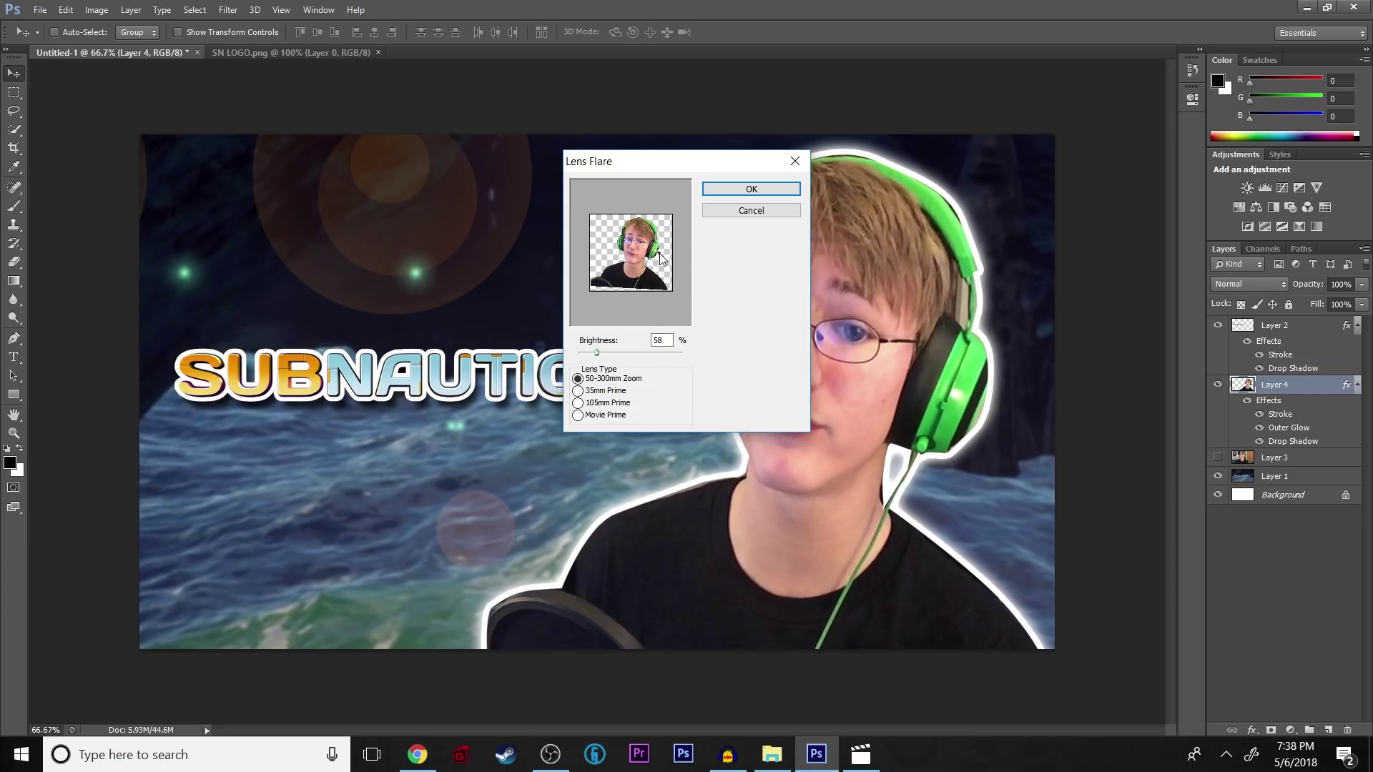
left_click(744, 189)
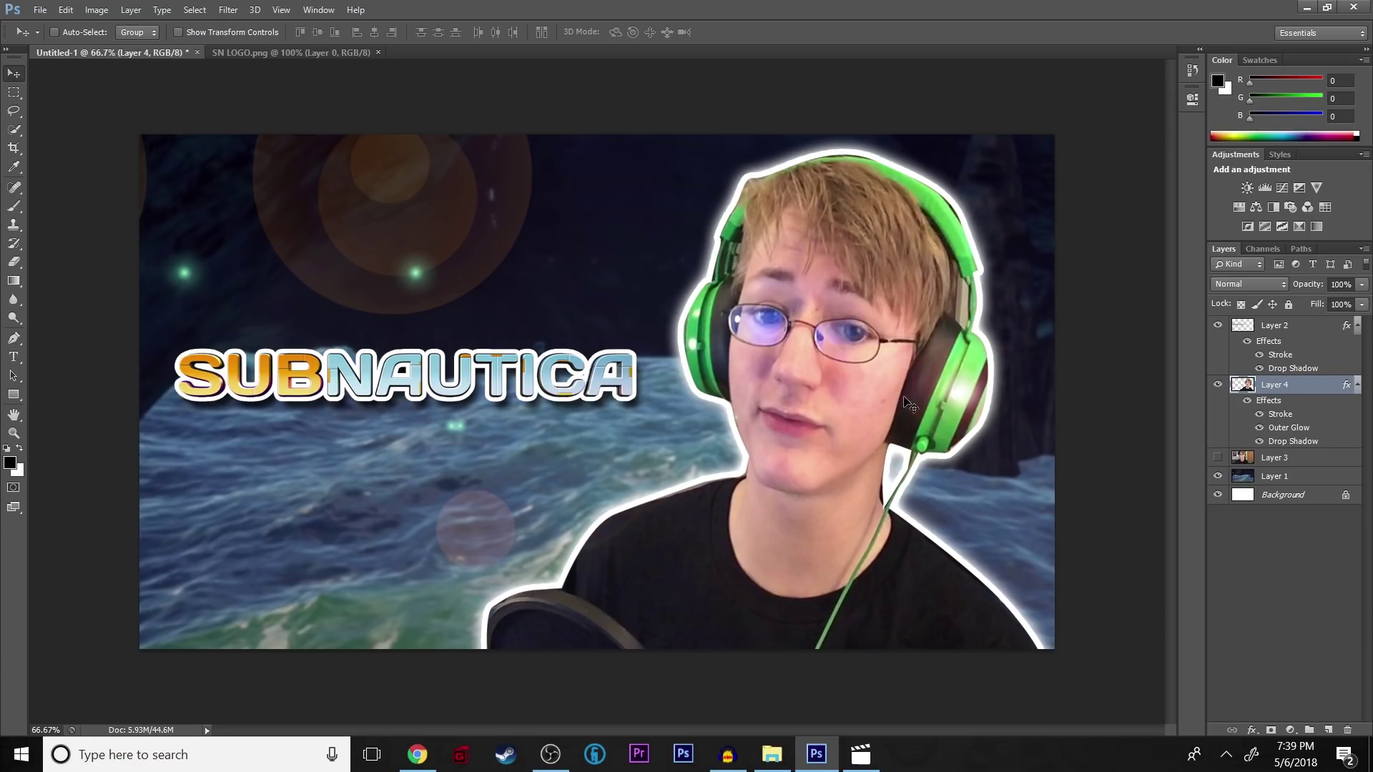
left_click(862, 756)
left_click(1351, 14)
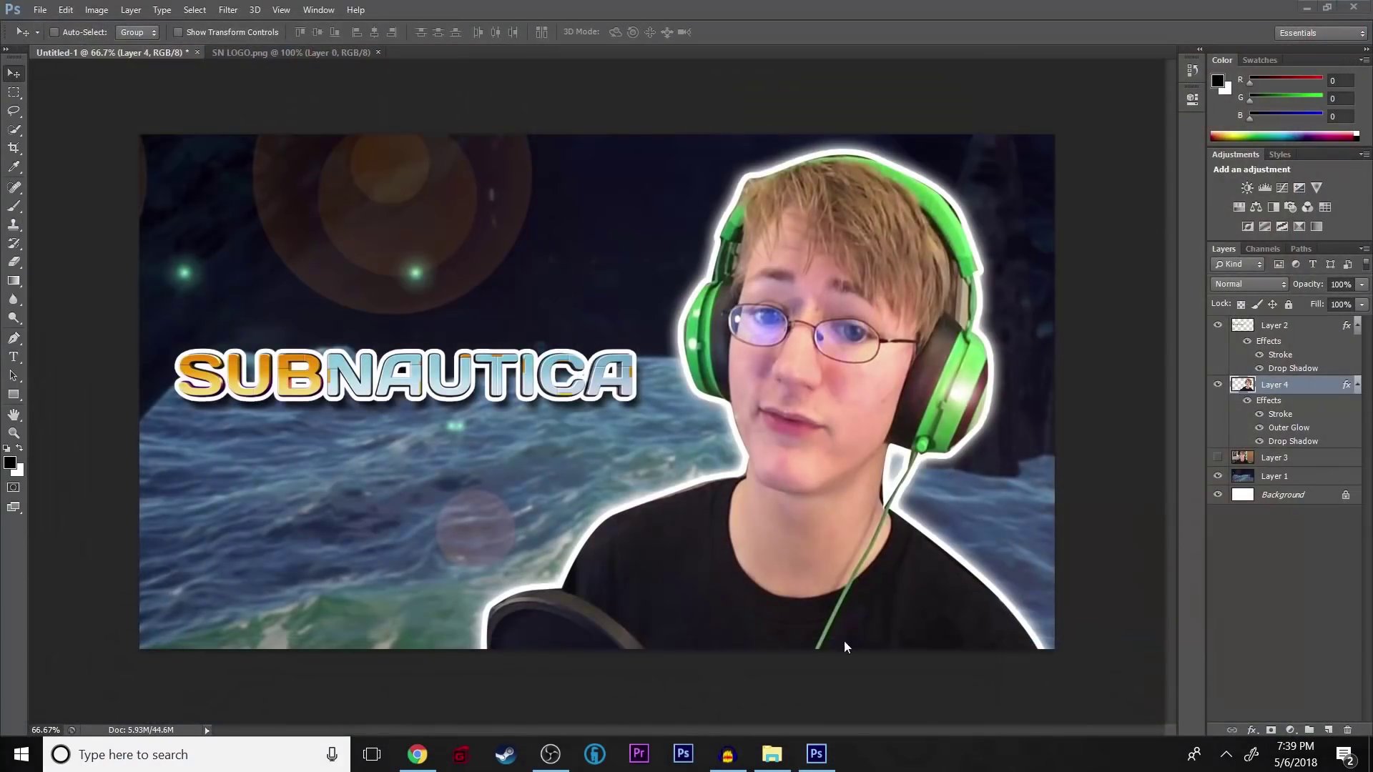
left_click(773, 756)
left_click(556, 191)
double_click(556, 190)
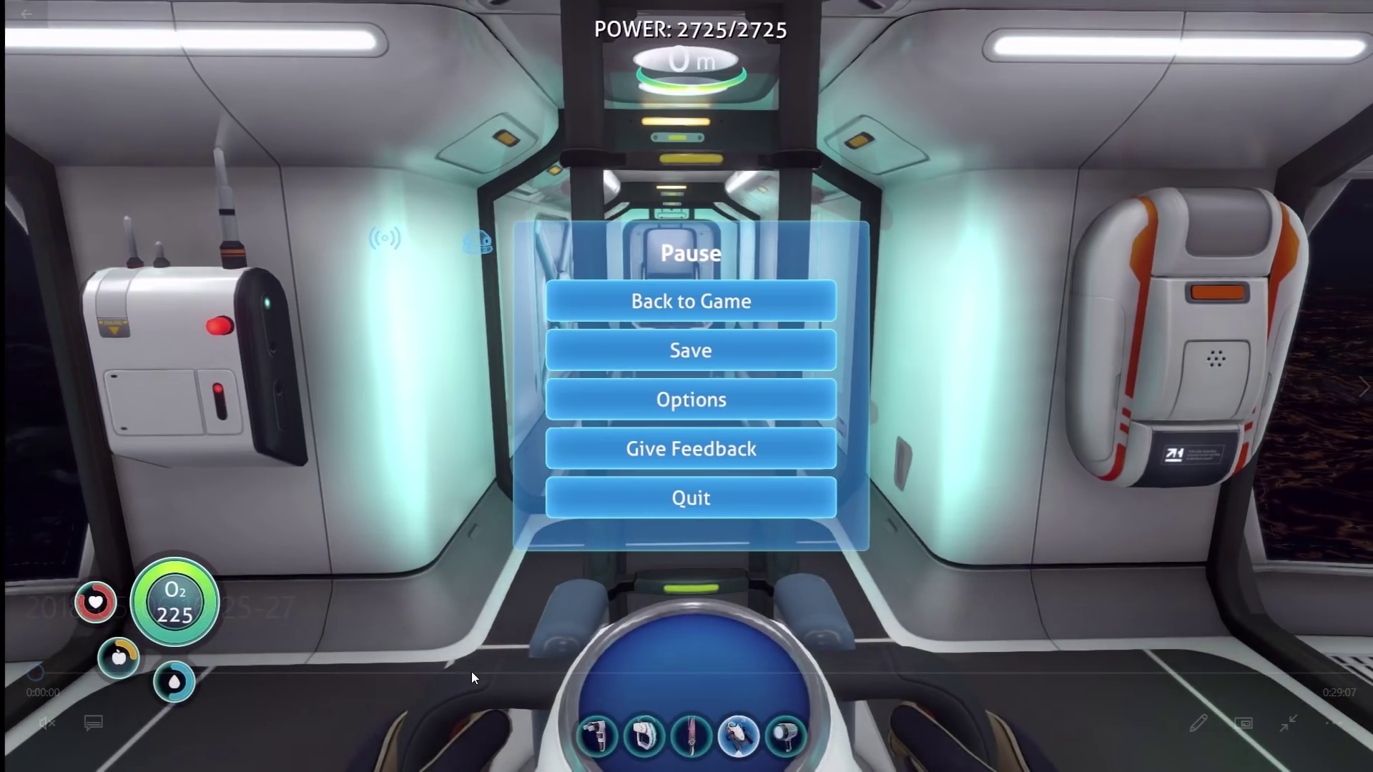
left_click_drag(471, 672, 742, 674)
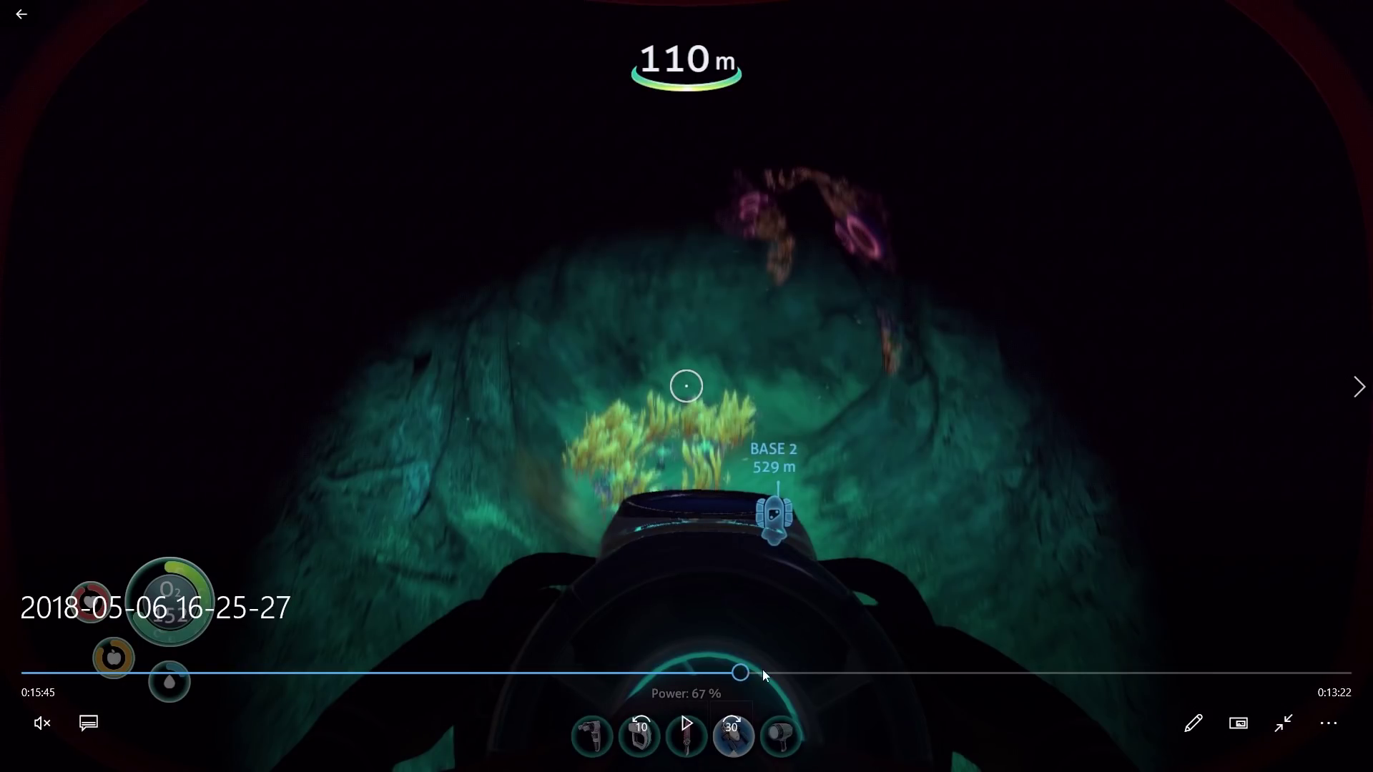
left_click(764, 674)
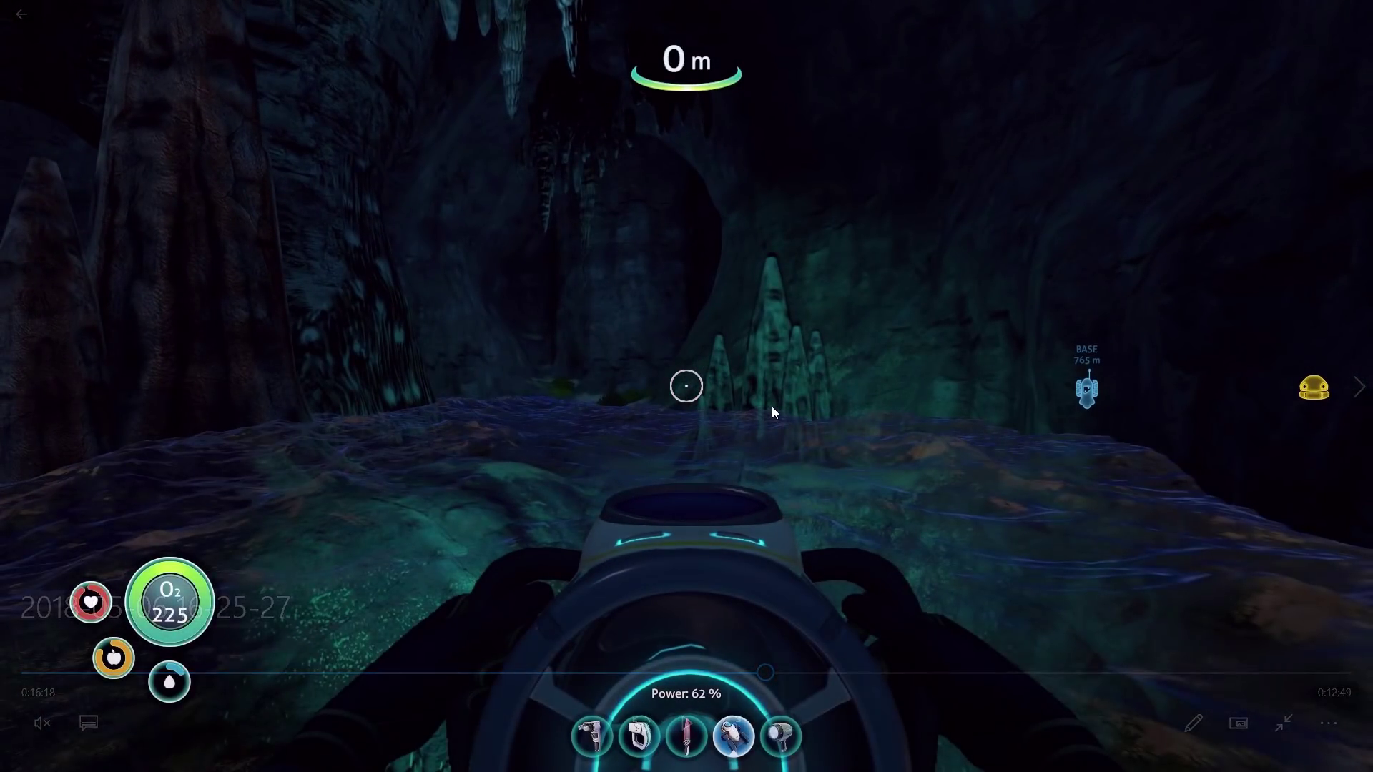
mouse_move(1179, 619)
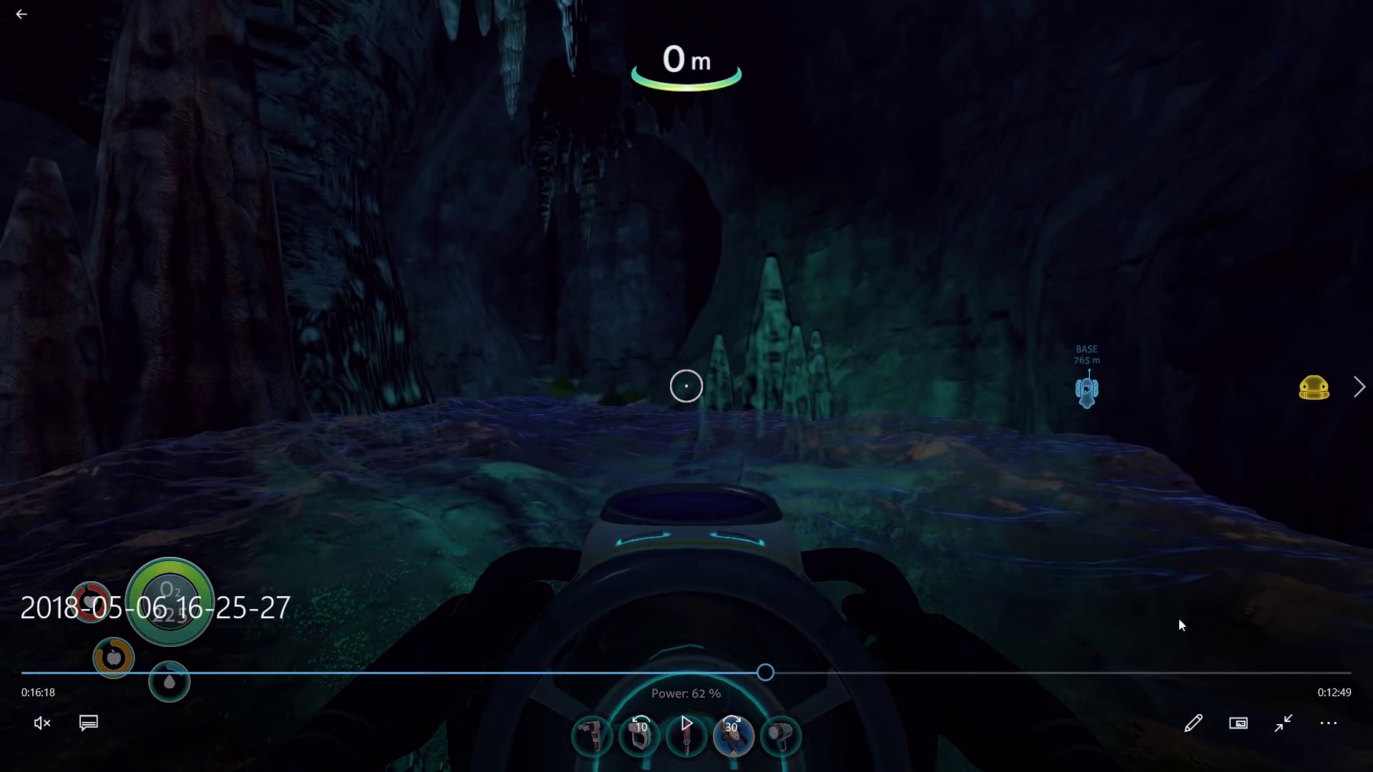
Leave the video's full-screen view, switch back to Photoshop and paste the captured cave frame as a new layer.
left_click(1277, 732)
left_click(815, 755)
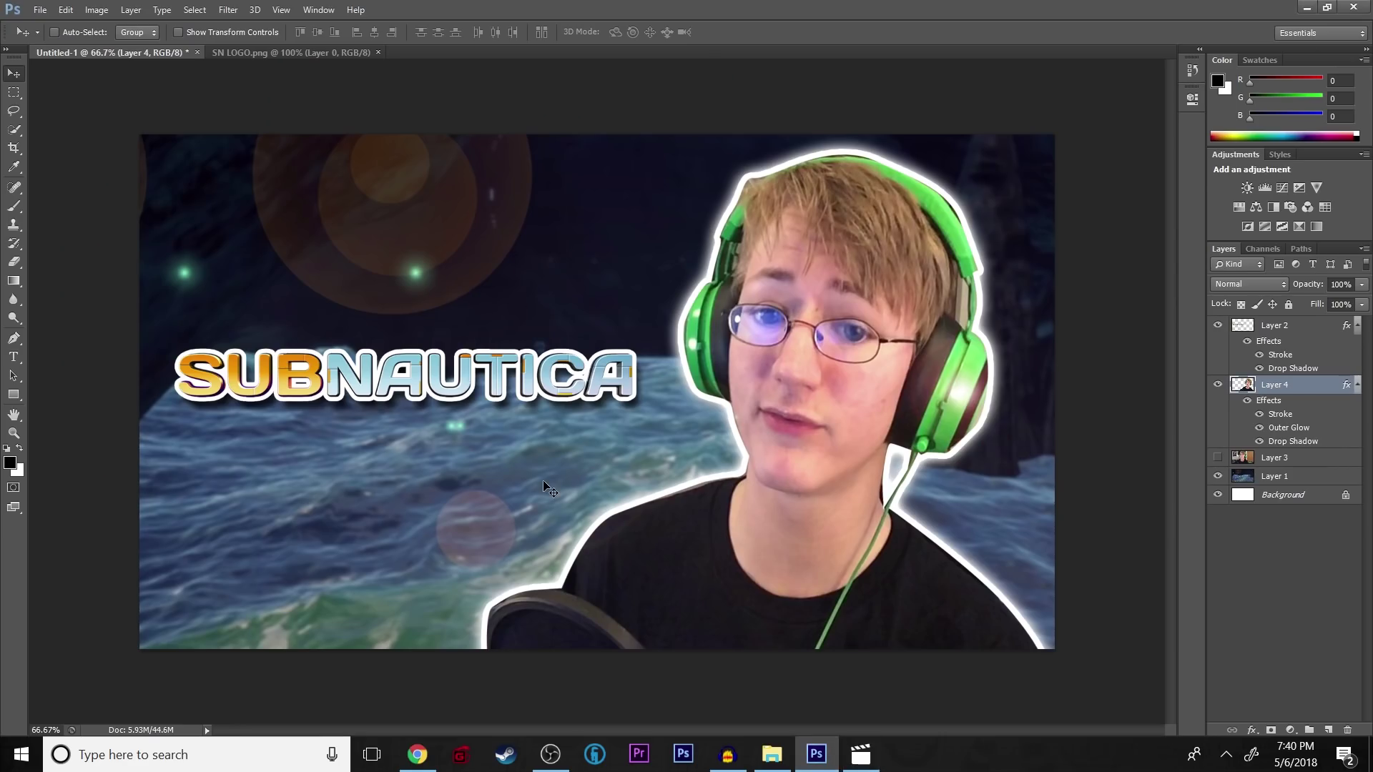
key("ctrl+v")
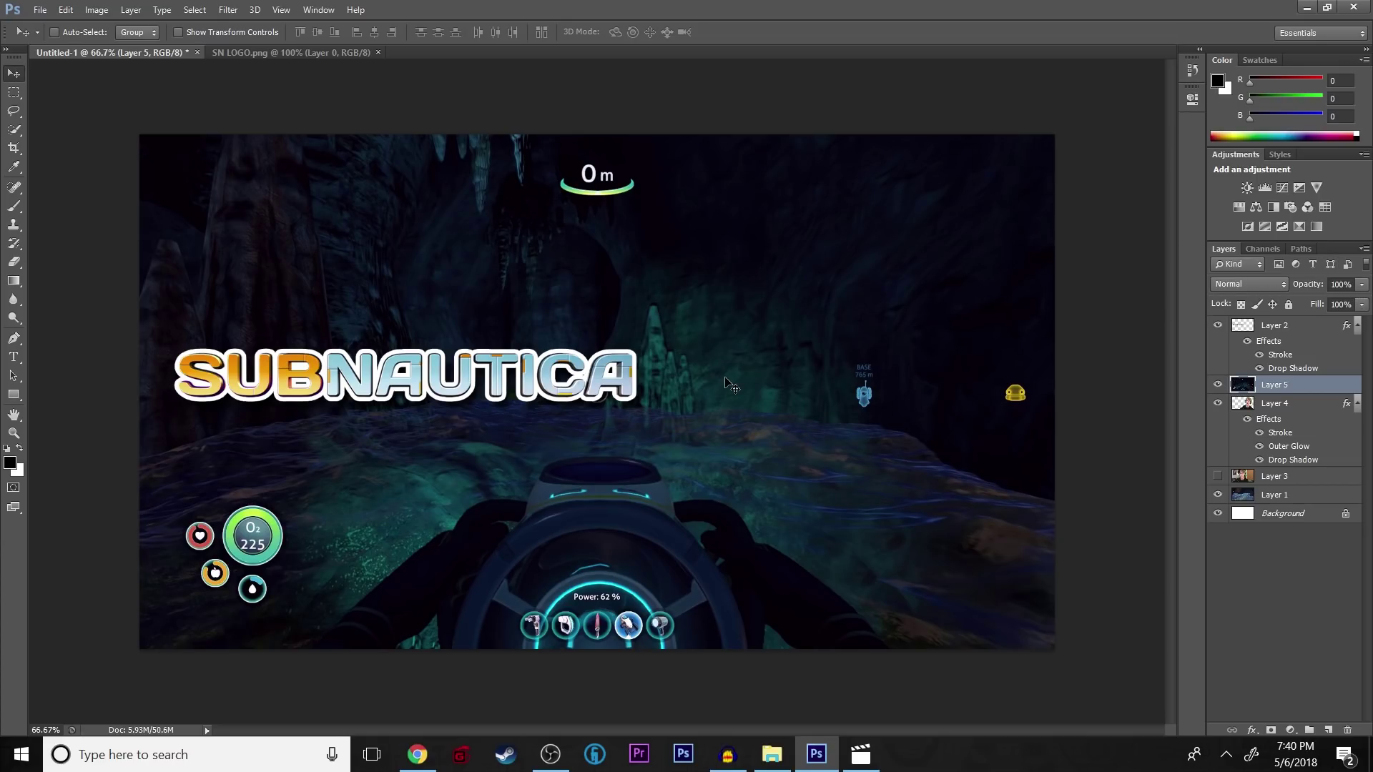
Enlarge and reposition the pasted cave frame with Free Transform so its rock wall and water fill the whole canvas.
key("ctrl+t")
left_click_drag(143, 138, 1, 51)
left_click_drag(712, 395, 850, 621)
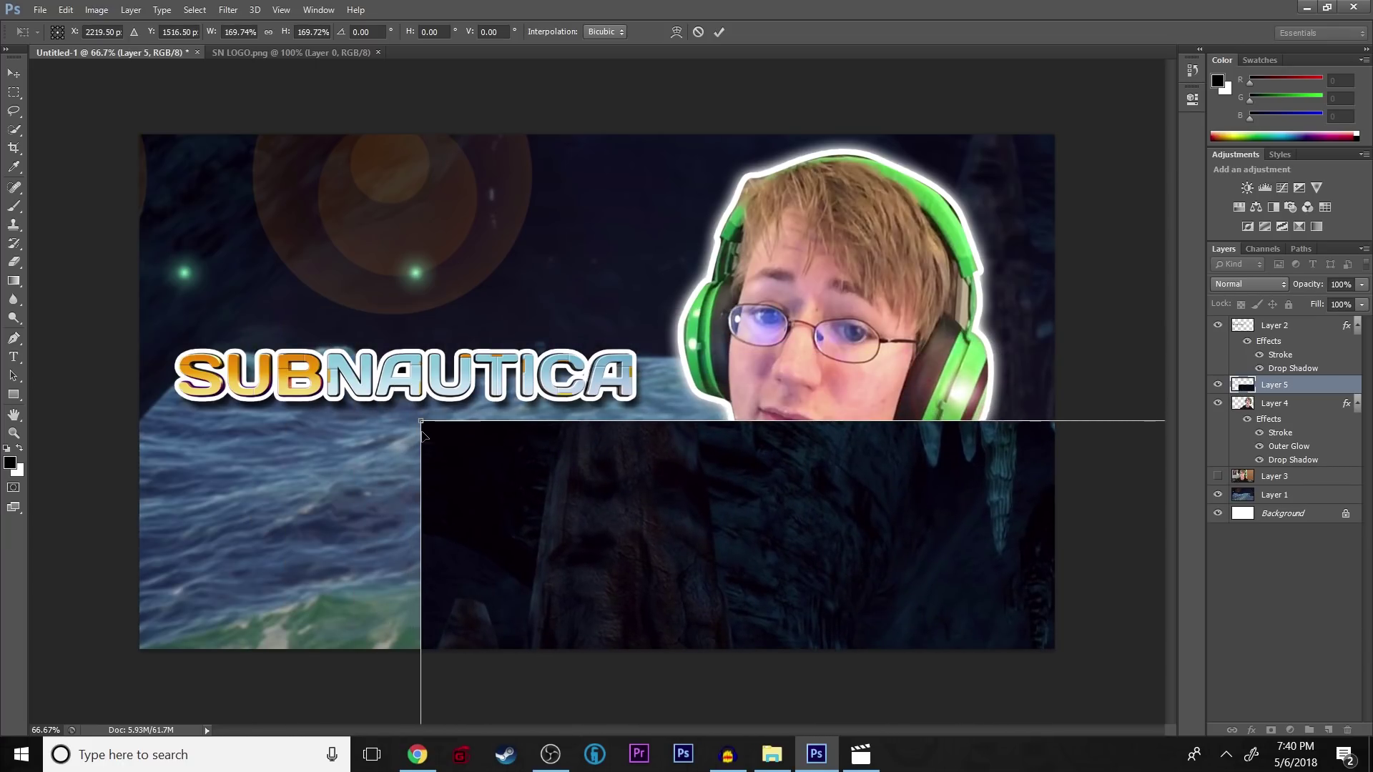
left_click_drag(420, 423, 762, 211)
key("Return")
Move the pasted cave layer beneath the presenter cut-out and reduce its opacity to 41%.
left_click(1362, 285)
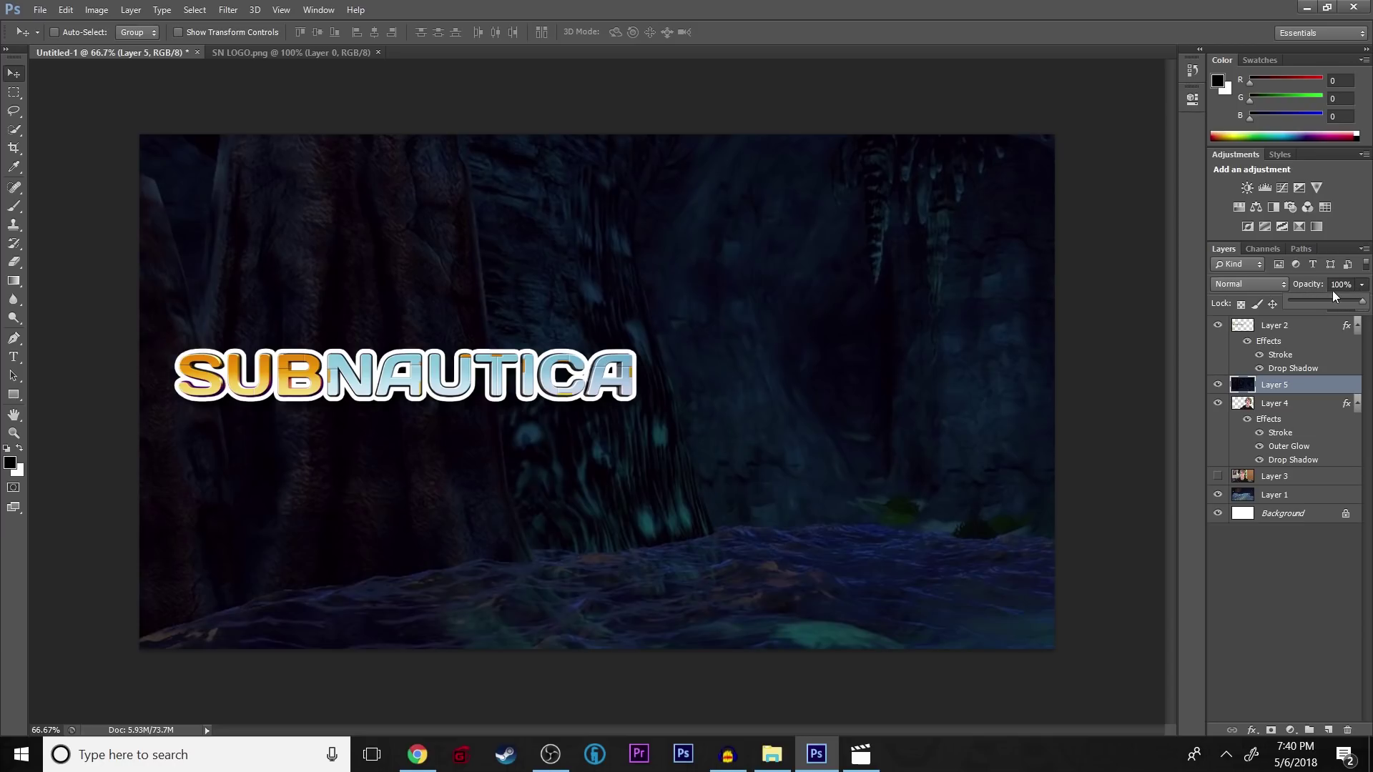
left_click(1314, 303)
left_click_drag(1322, 306, 1303, 312)
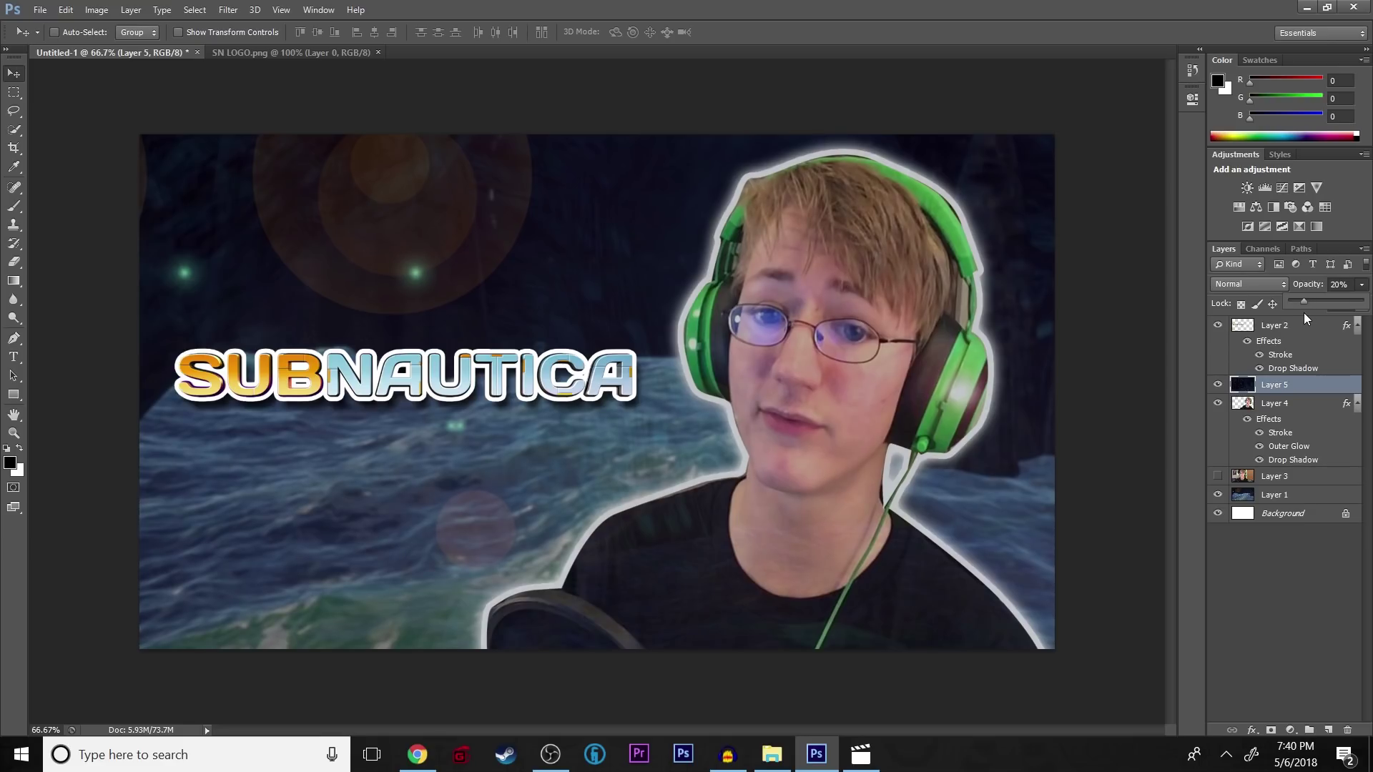
left_click_drag(1270, 391, 1296, 477)
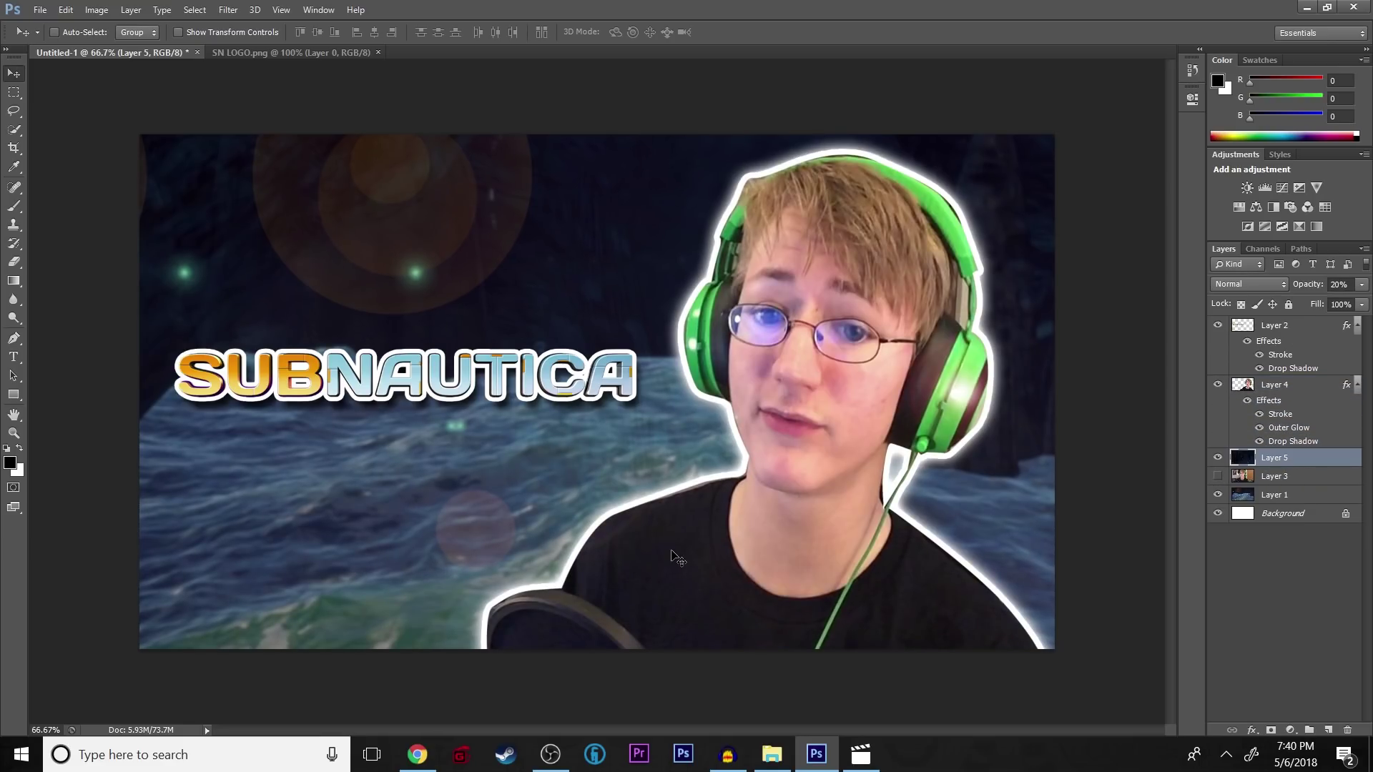
left_click(1363, 286)
left_click_drag(1328, 301, 1318, 301)
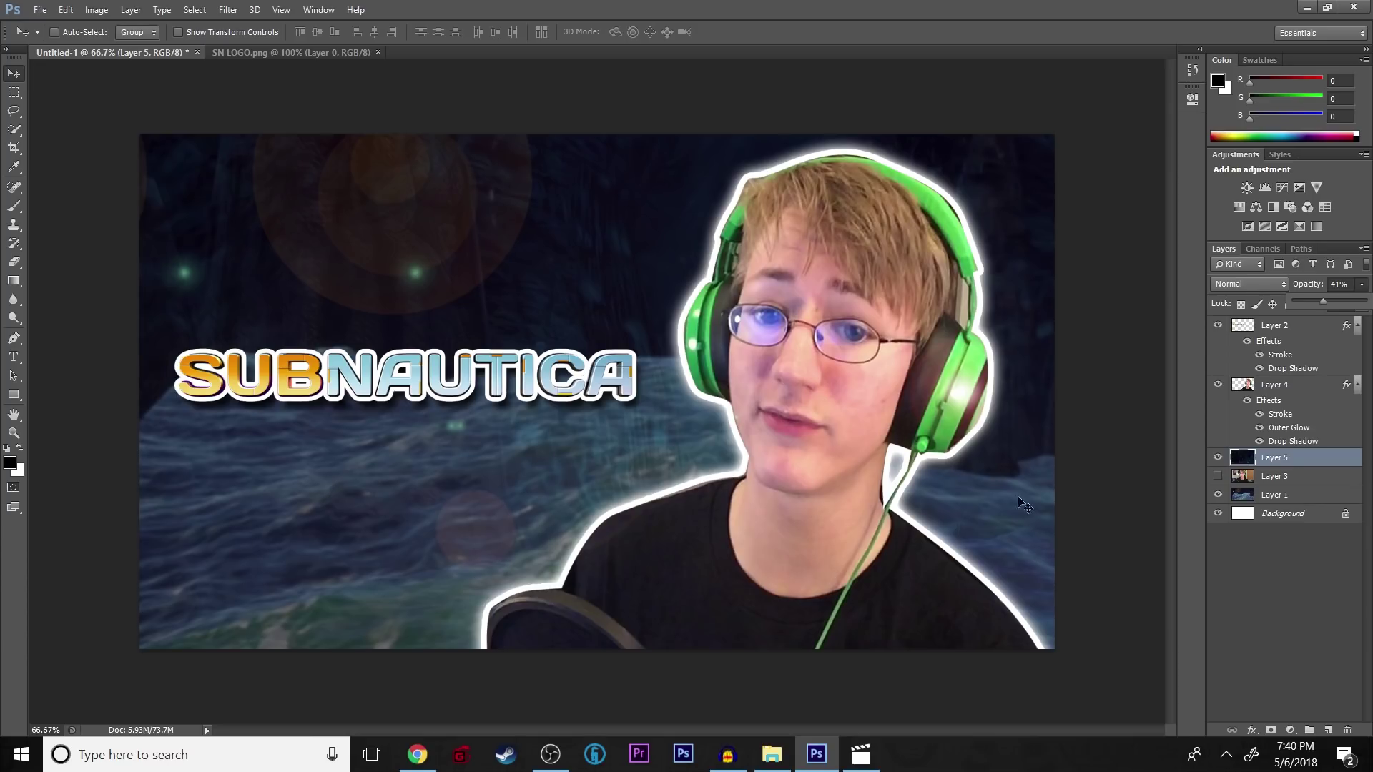
Draw a closed triangular Pen path around the canvas's upper-left half, along the diagonal, and convert it to a selection.
left_click(1232, 466)
left_click(13, 337)
left_click(128, 653)
left_click(1094, 126)
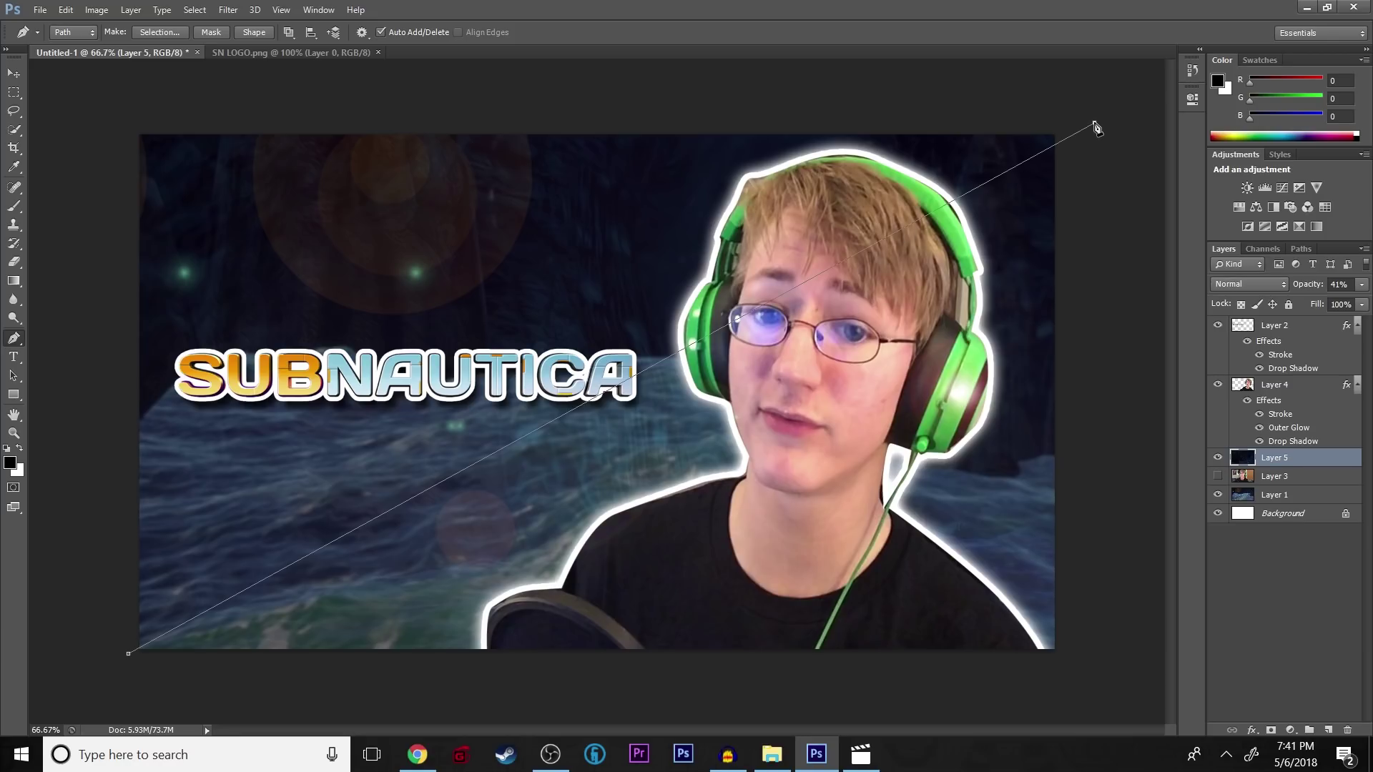
left_click(106, 95)
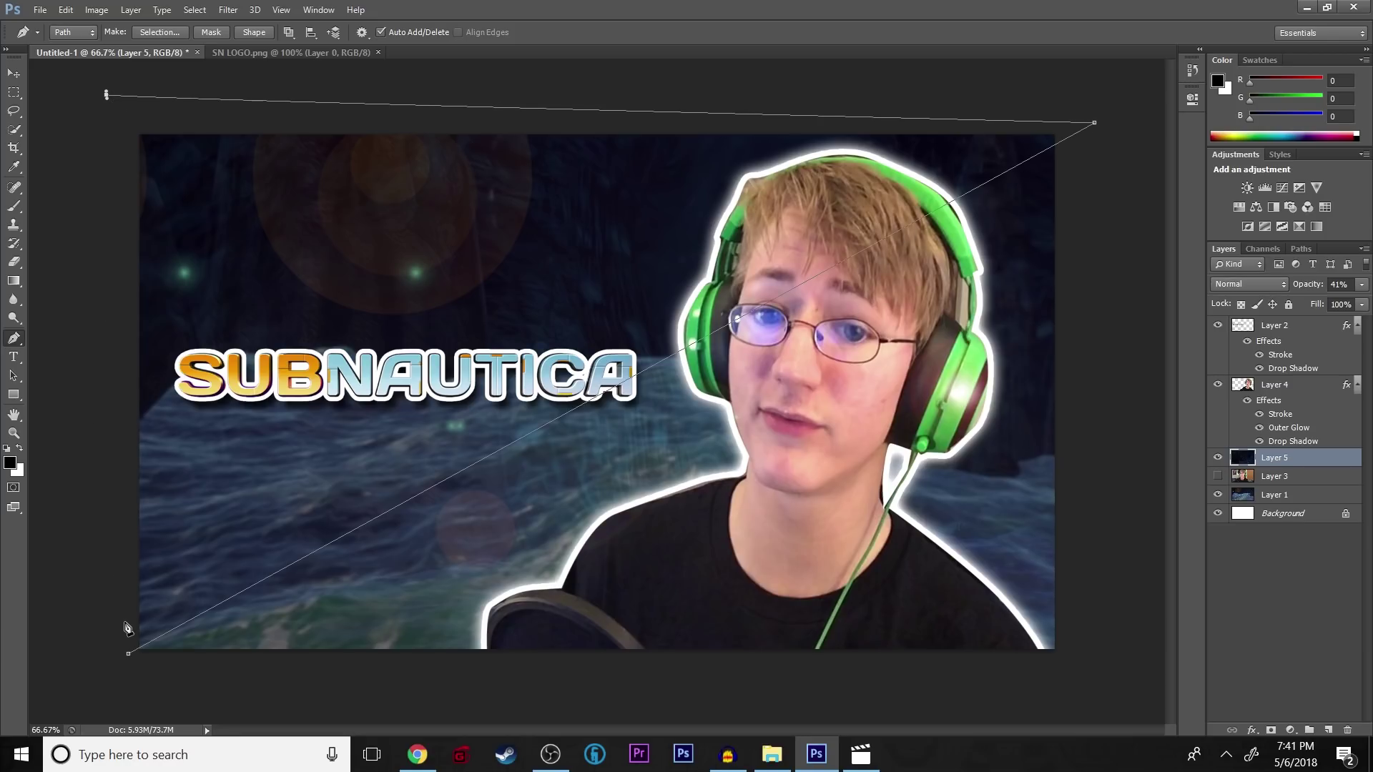
left_click(129, 652)
right_click(351, 436)
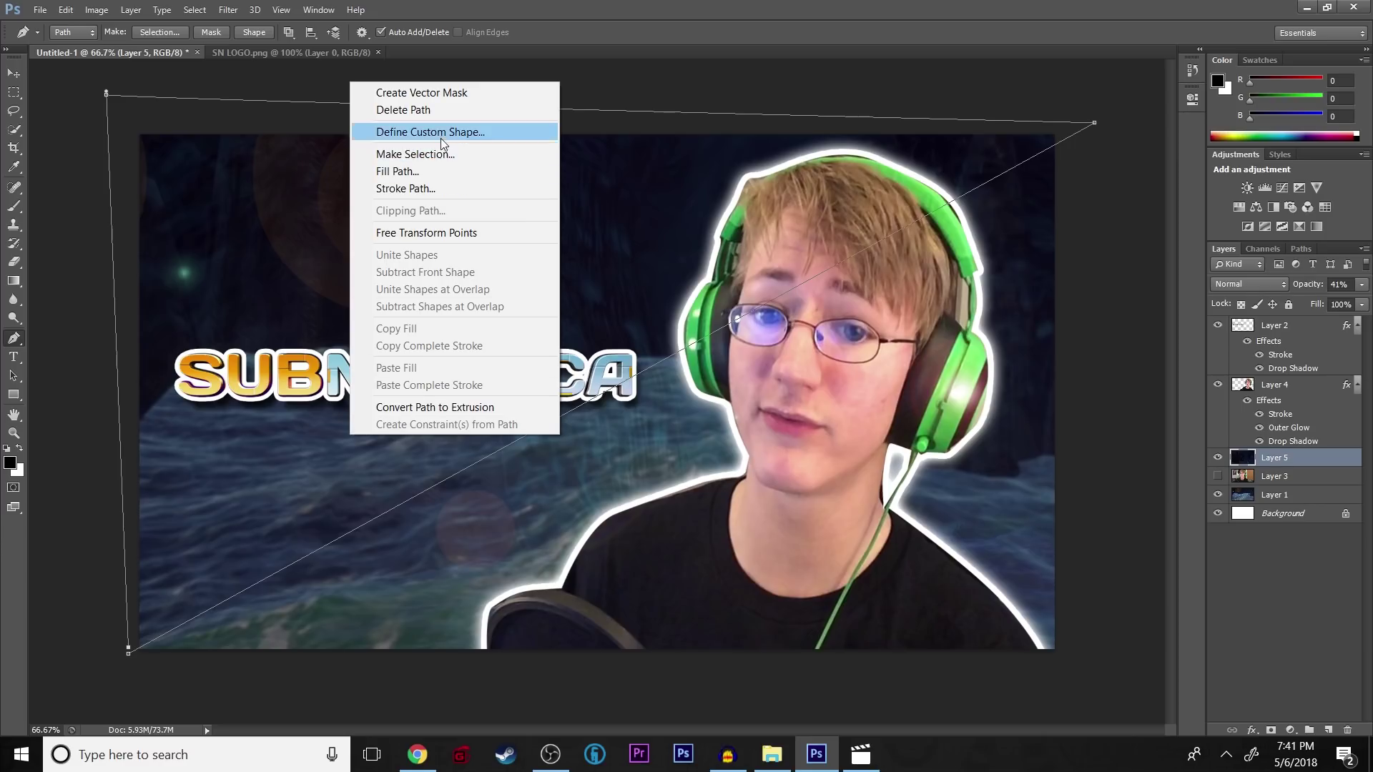
left_click(456, 151)
left_click(781, 227)
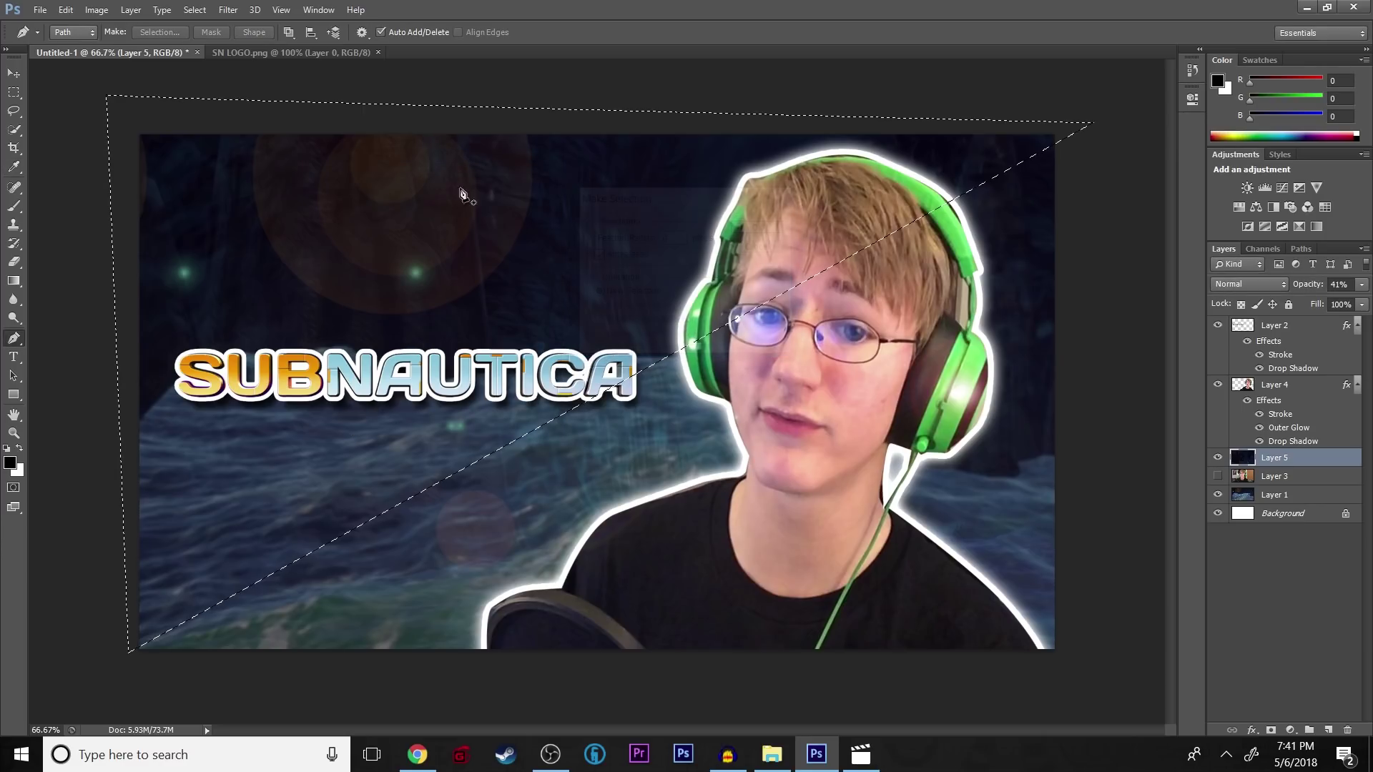
Erase the cave layer inside the triangular selection with a 442 px eraser.
left_click(13, 262)
left_click(73, 32)
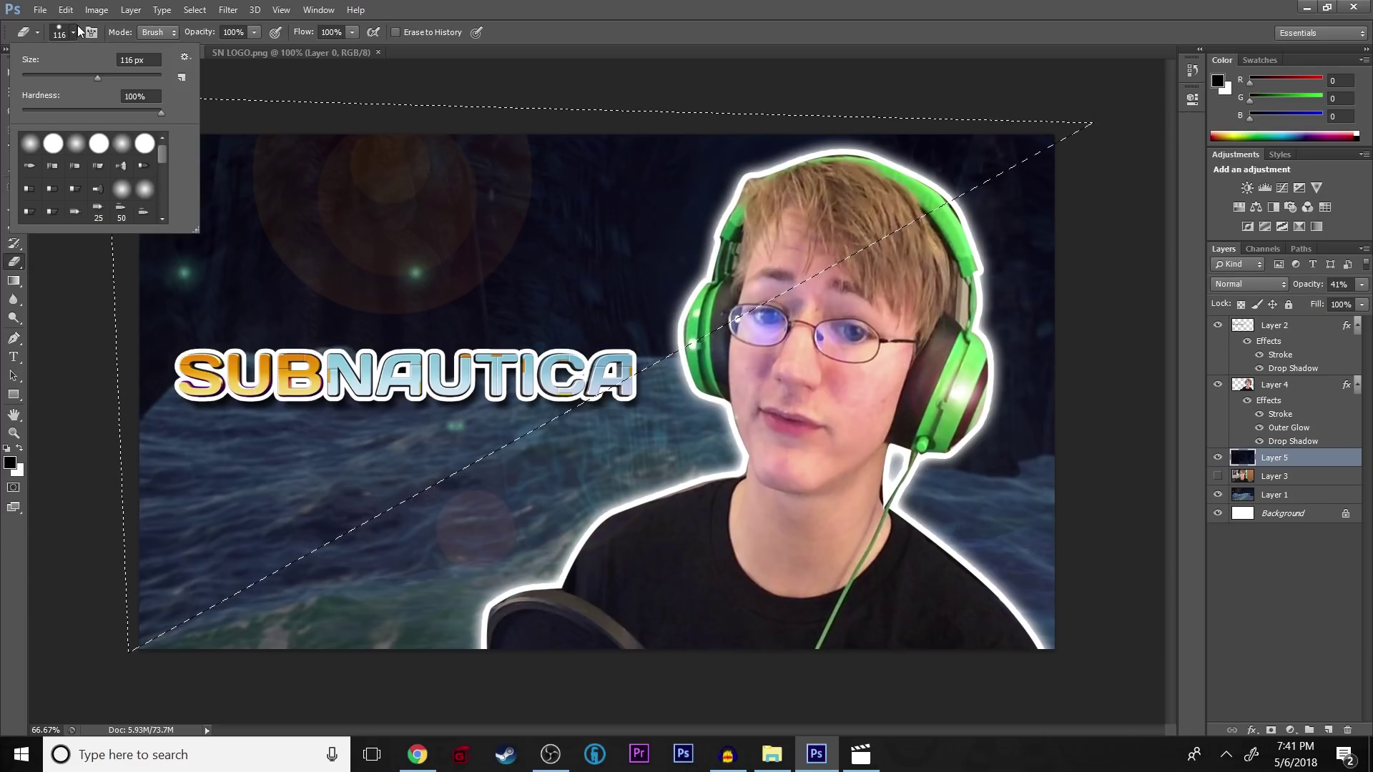
left_click_drag(113, 78, 143, 77)
mouse_move(318, 177)
left_mouse_down()
mouse_move(52, 411)
mouse_move(545, 414)
mouse_move(866, 336)
left_mouse_up()
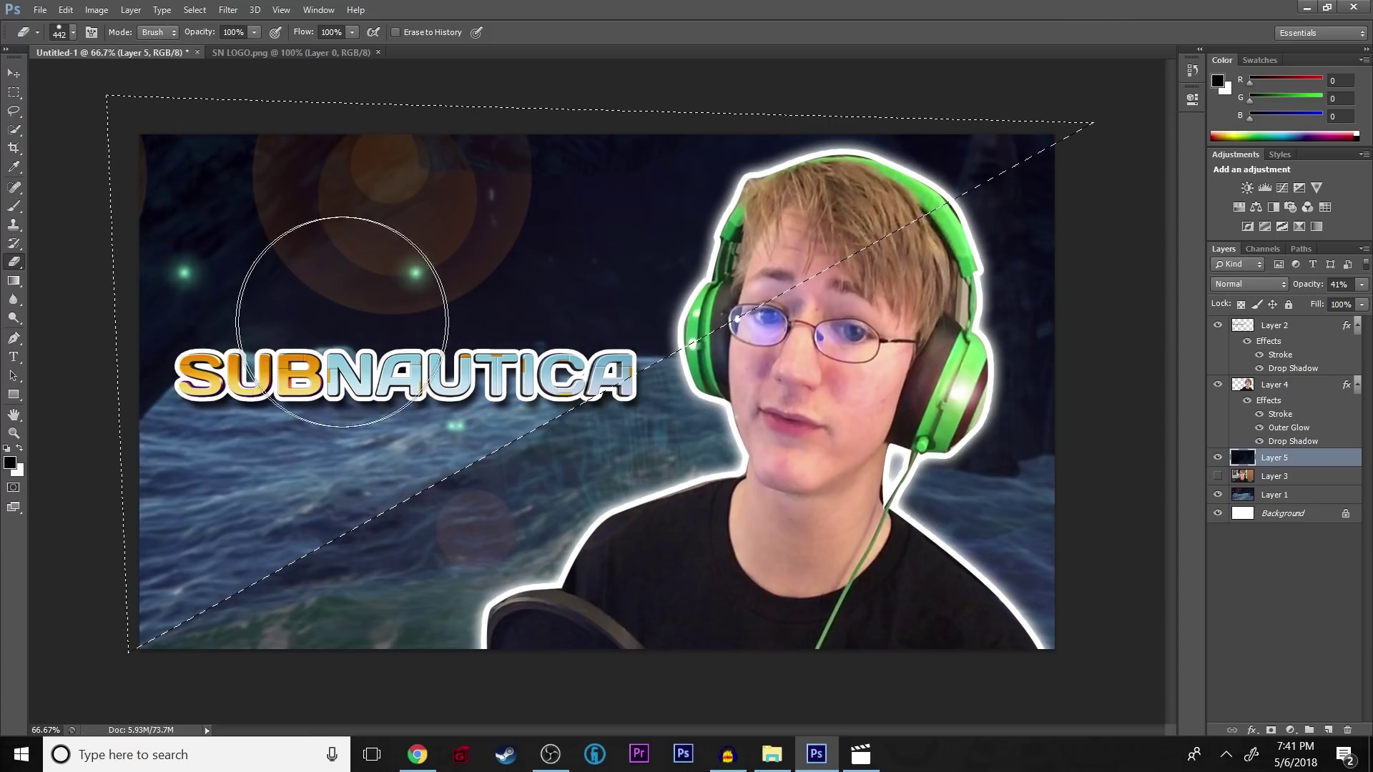
Raise the cave layer's opacity to 100% and clear the selection.
left_click(1361, 284)
left_click_drag(1322, 301, 1365, 301)
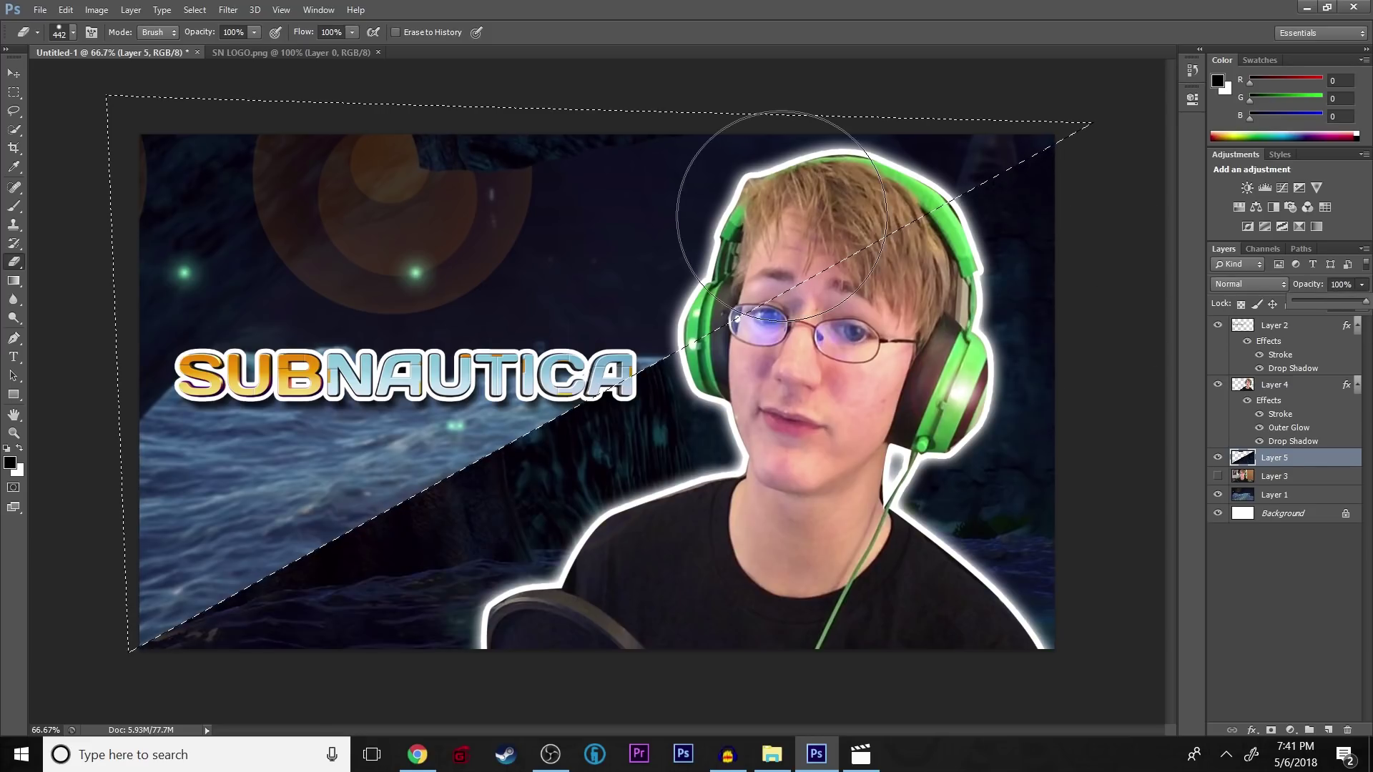
left_click(15, 74)
key("ctrl+d")
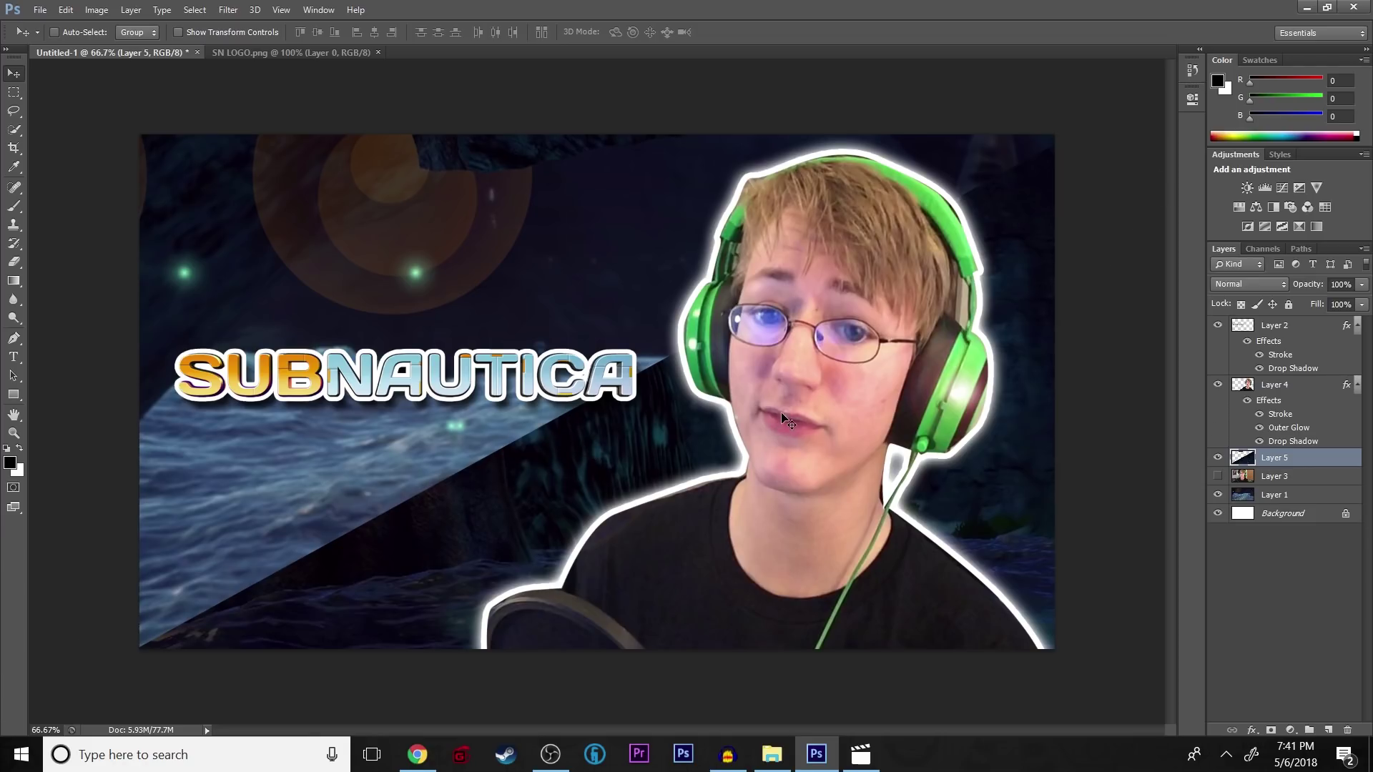
Try several opacity levels for the half-erased cave layer and settle on 68%.
left_click(1361, 284)
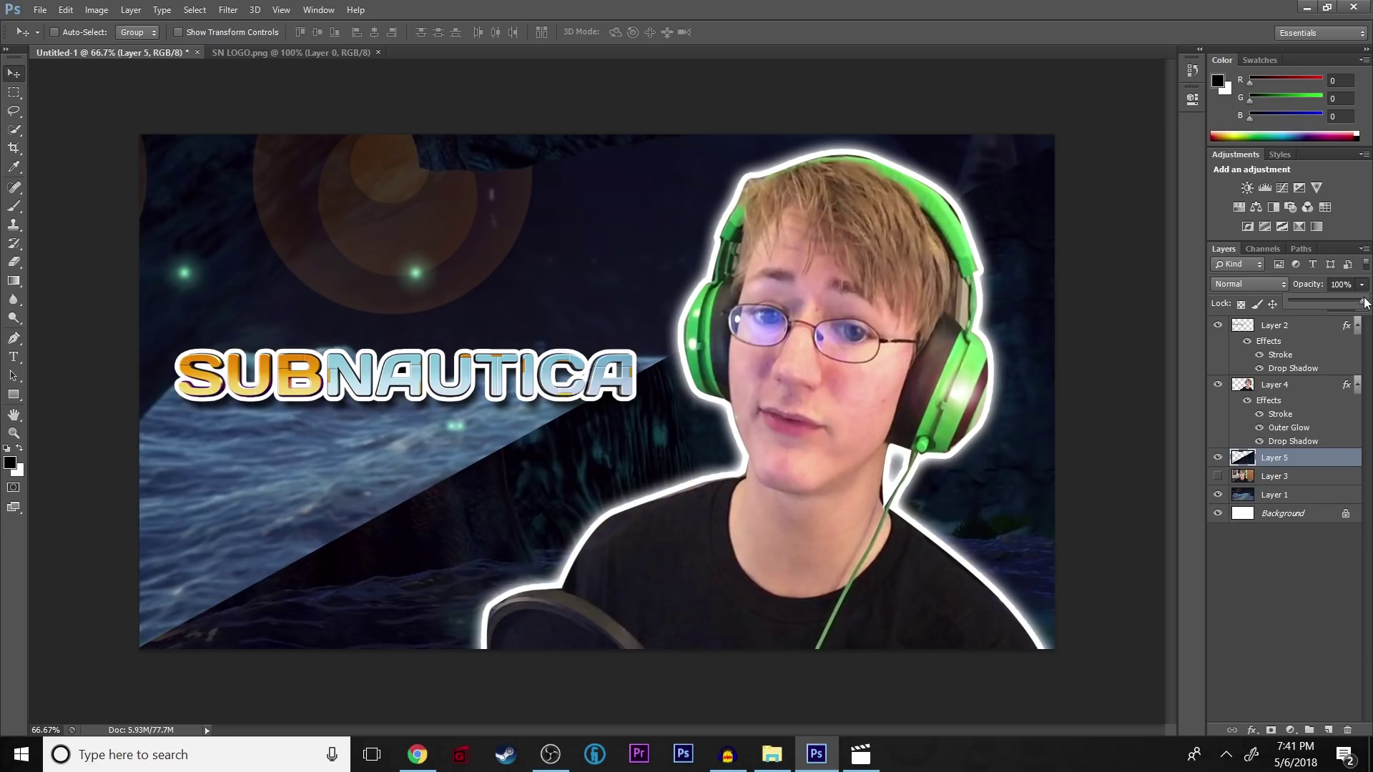
left_click_drag(1362, 301, 1341, 303)
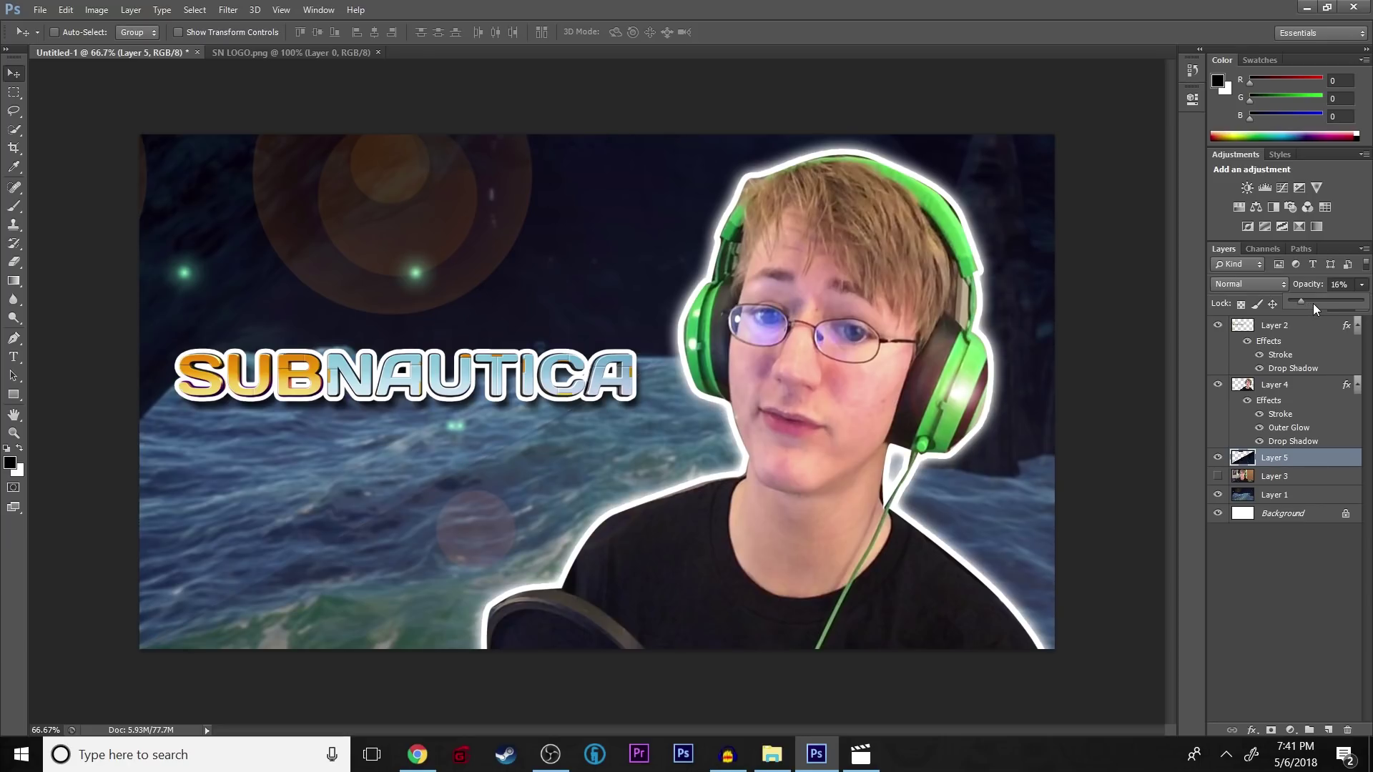
left_click_drag(1316, 303, 1329, 306)
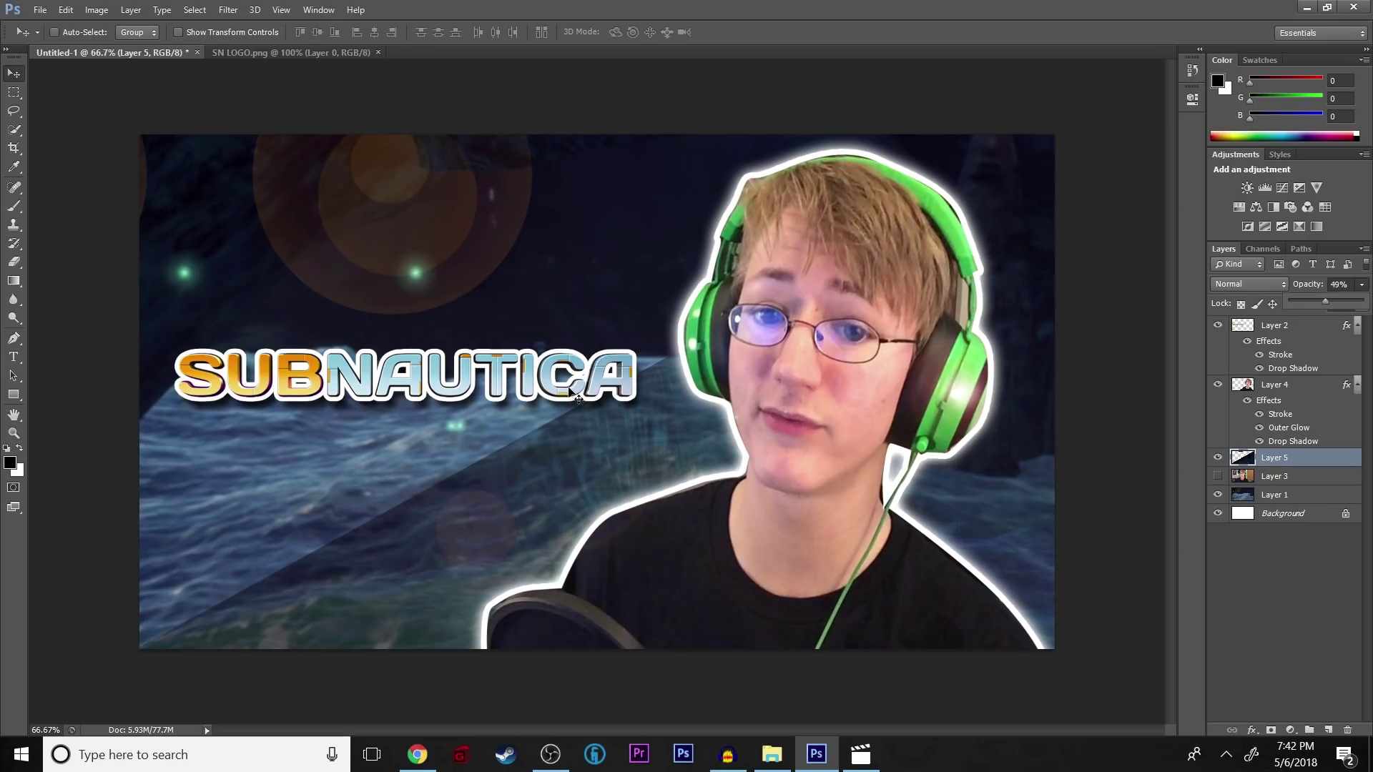
left_click(1340, 303)
left_click(1340, 615)
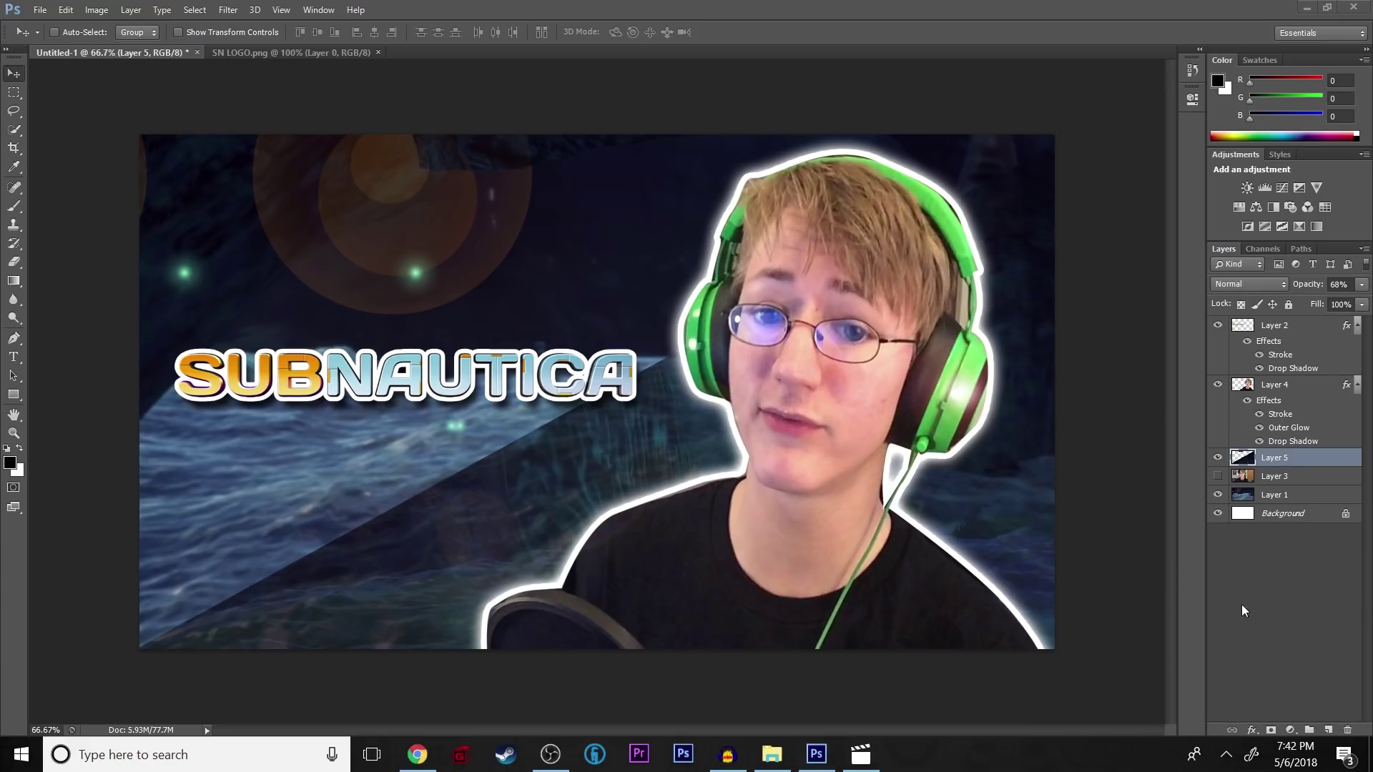
Draw a closed narrow Pen path along the background's diagonal split, extending past both canvas corners, and convert it to a selection.
left_click(13, 338)
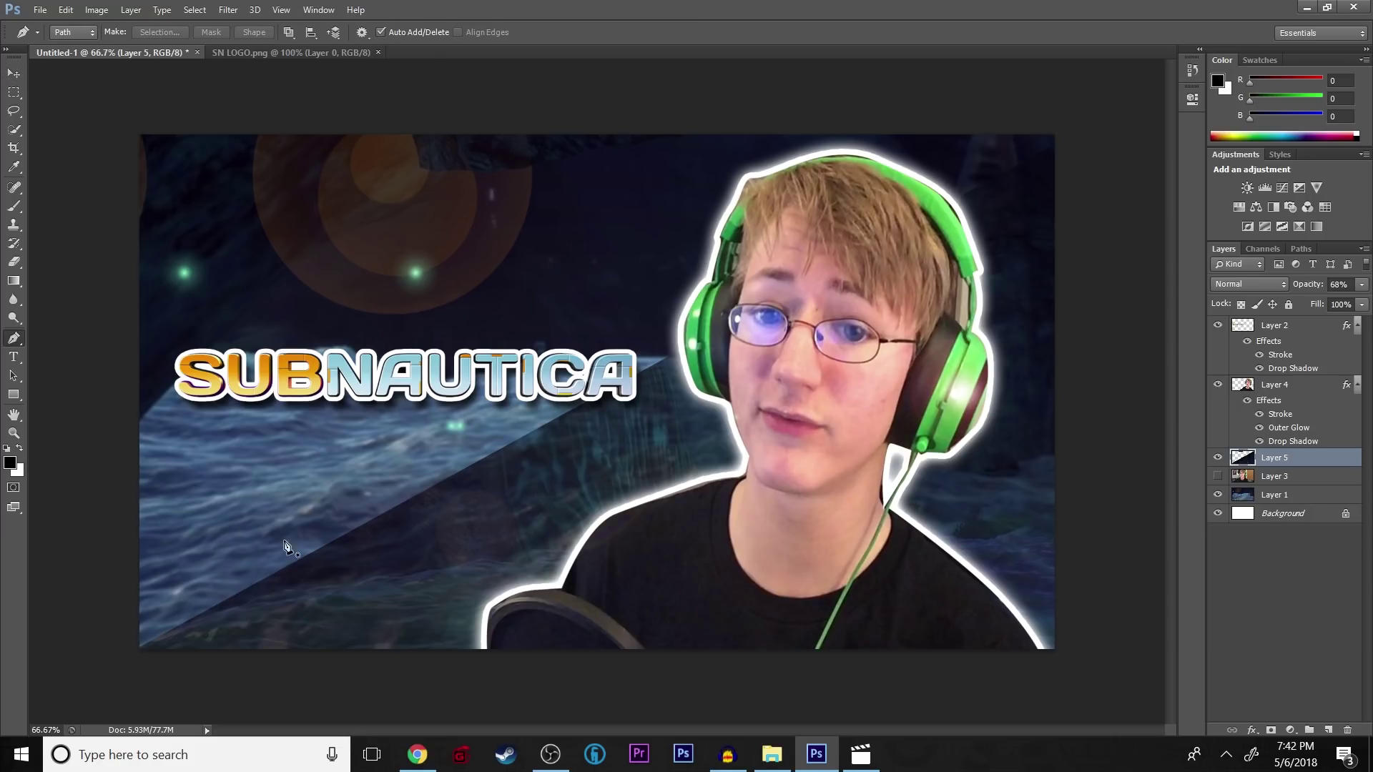
left_click(128, 644)
left_click(1076, 118)
left_click(1082, 144)
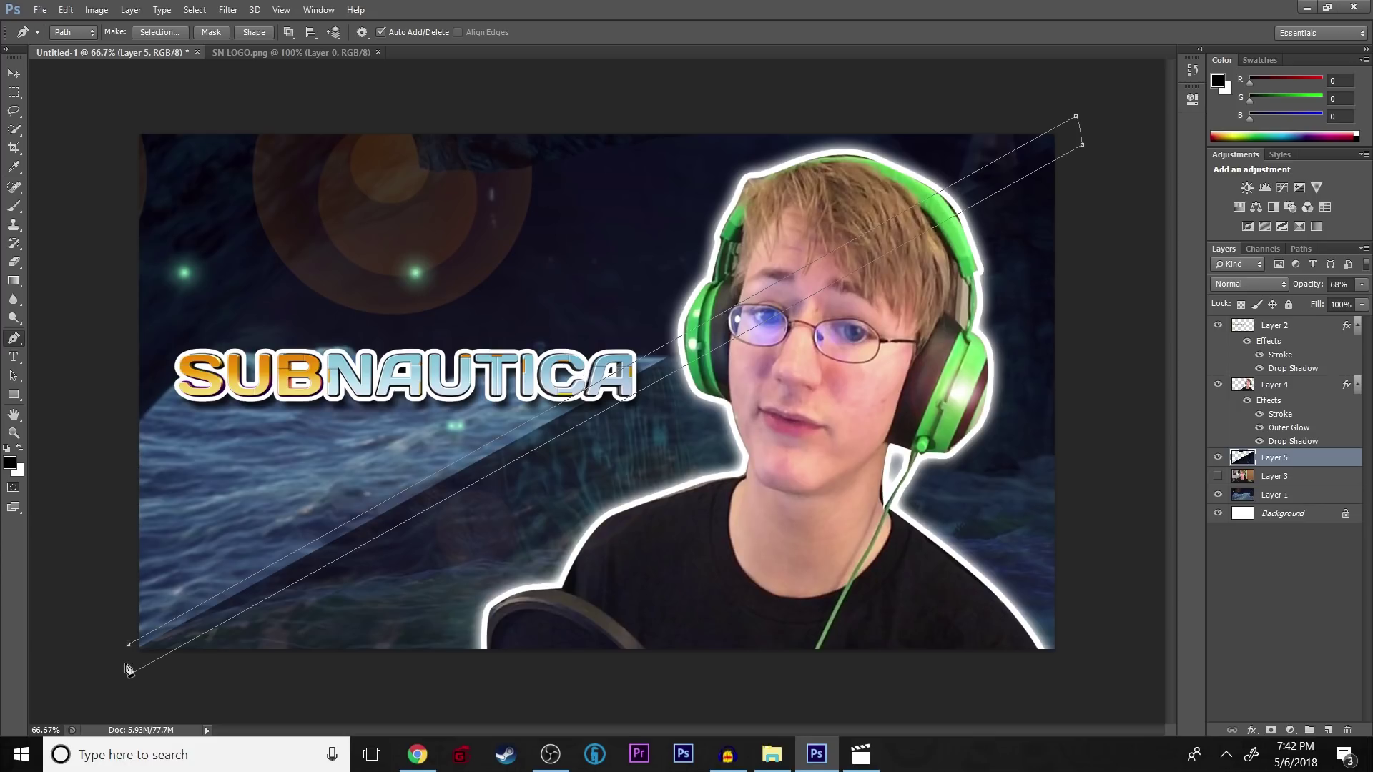
left_click(125, 654)
right_click(145, 649)
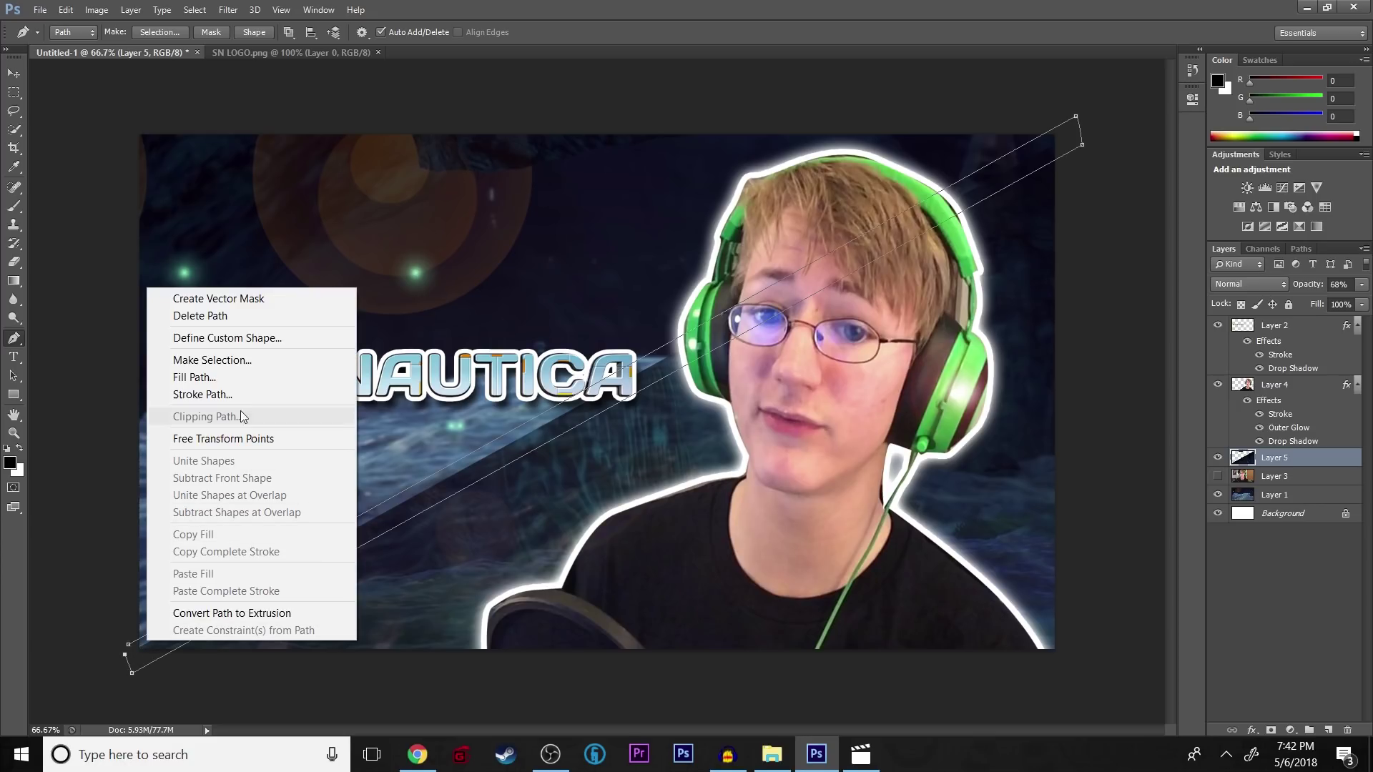
left_click(248, 367)
left_click(762, 230)
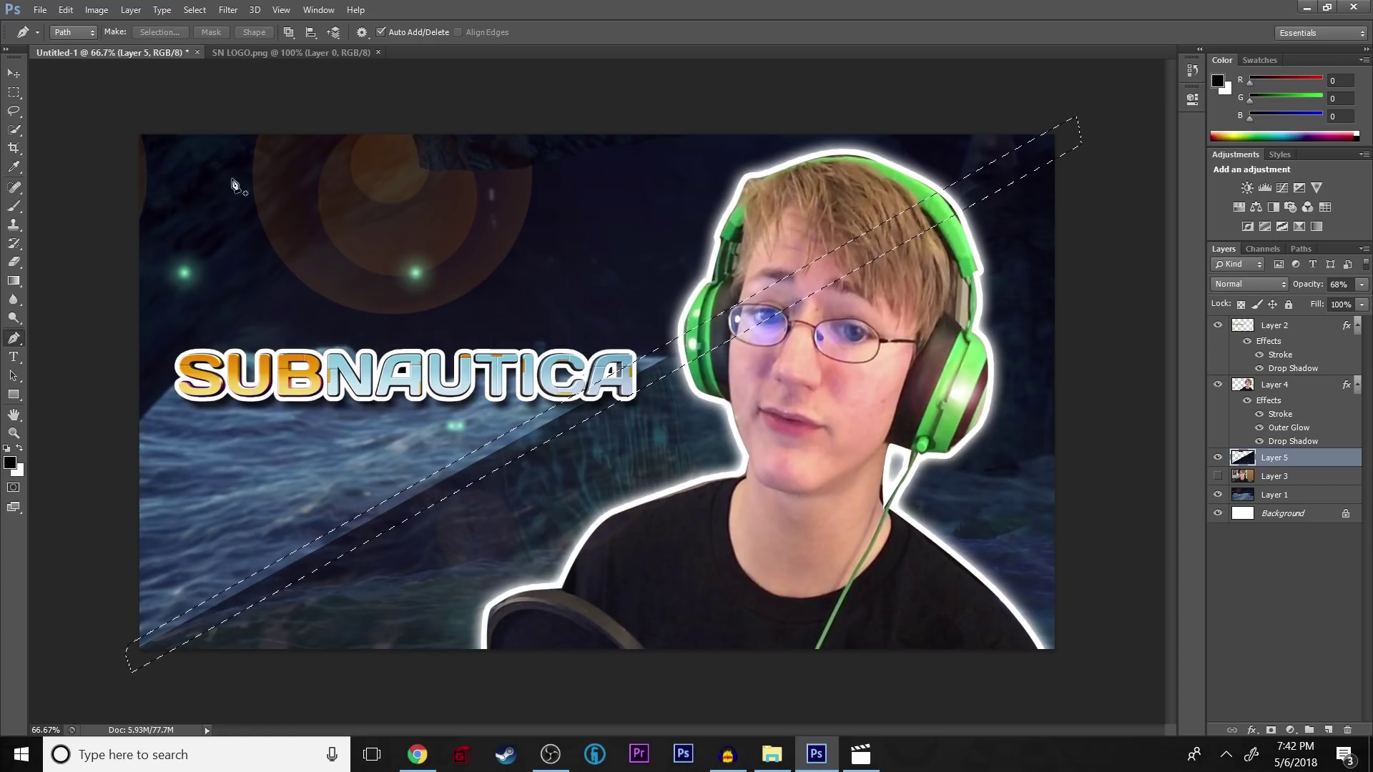
Set the foreground colour to white (ffffff) and choose a soft 170 px brush.
left_click(10, 463)
type("ffffff")
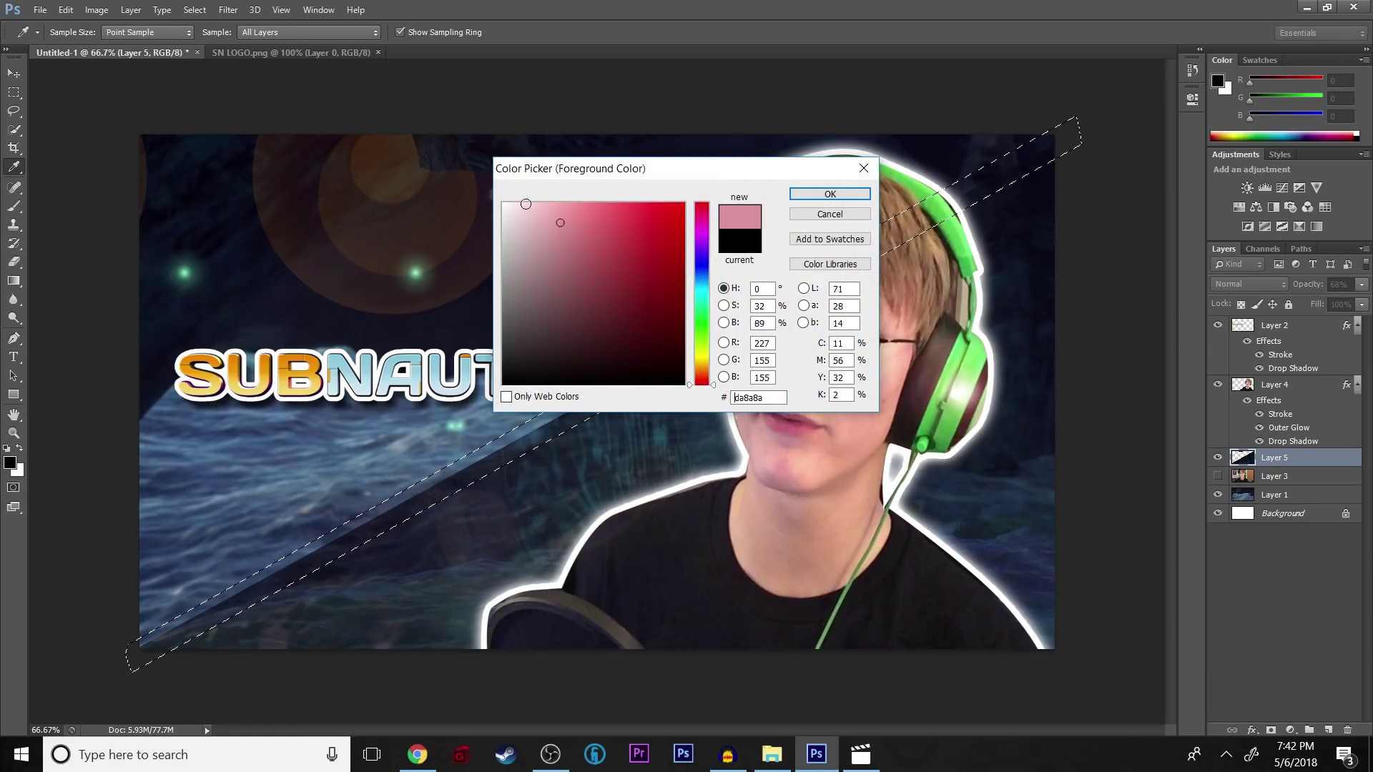
left_click(829, 195)
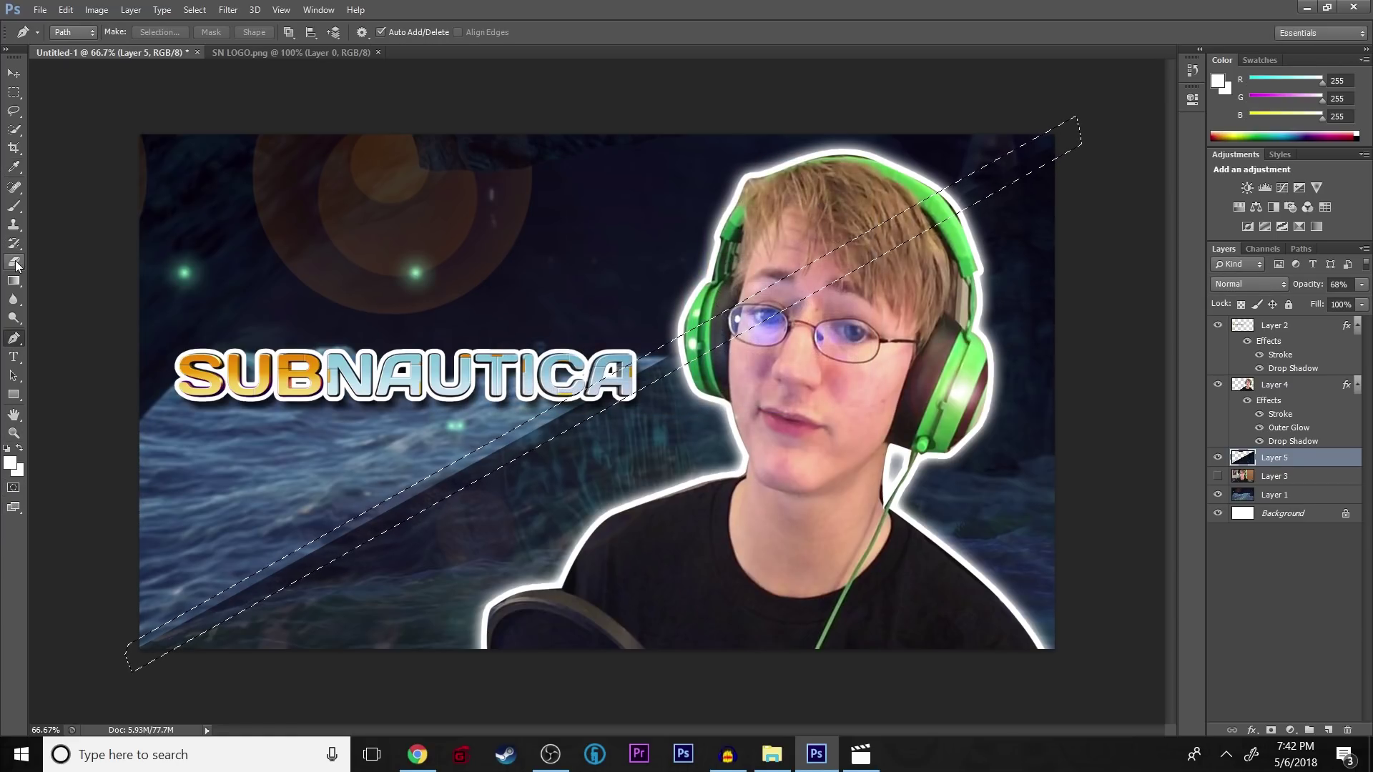
left_click(13, 206)
left_click(73, 32)
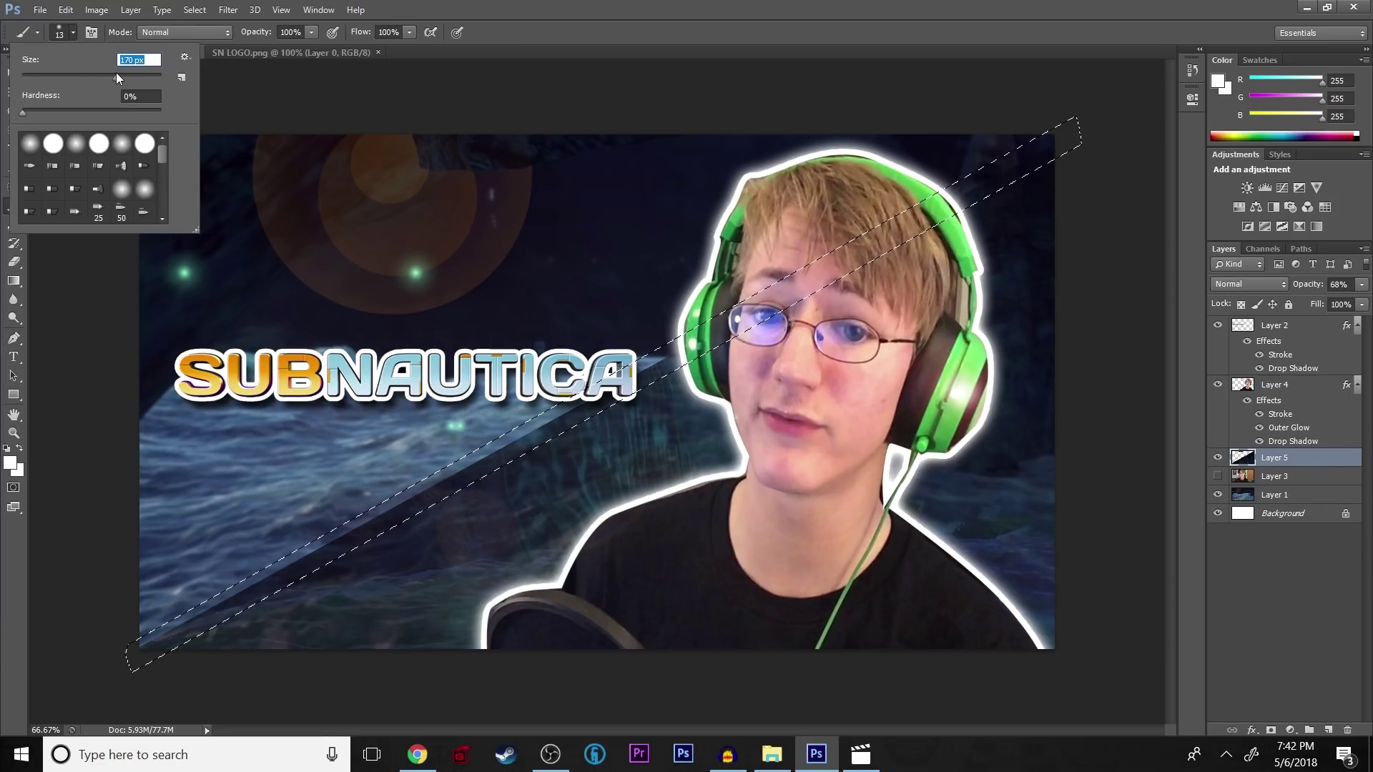
mouse_move(325, 557)
left_mouse_down()
mouse_move(120, 650)
mouse_move(389, 497)
mouse_move(304, 575)
left_mouse_up()
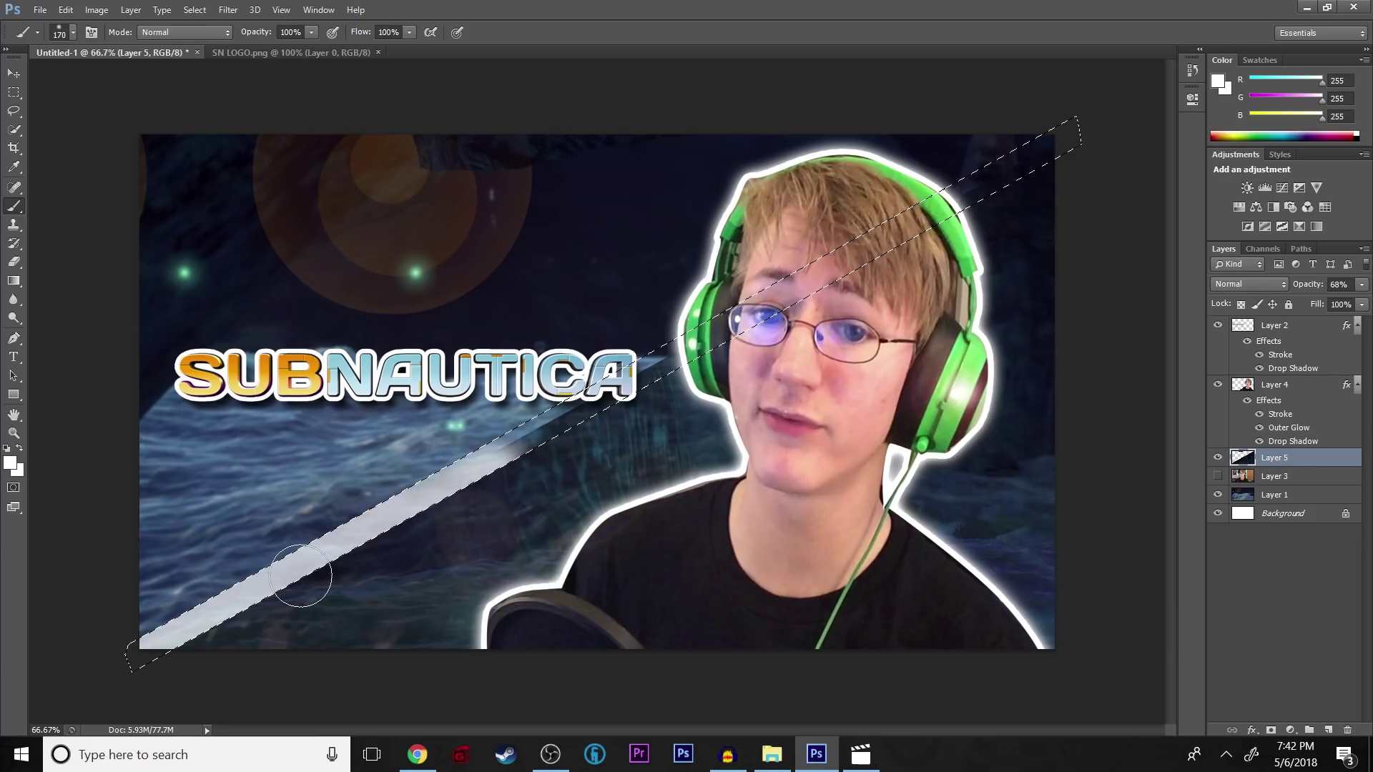
key("ctrl+z")
left_click(10, 464)
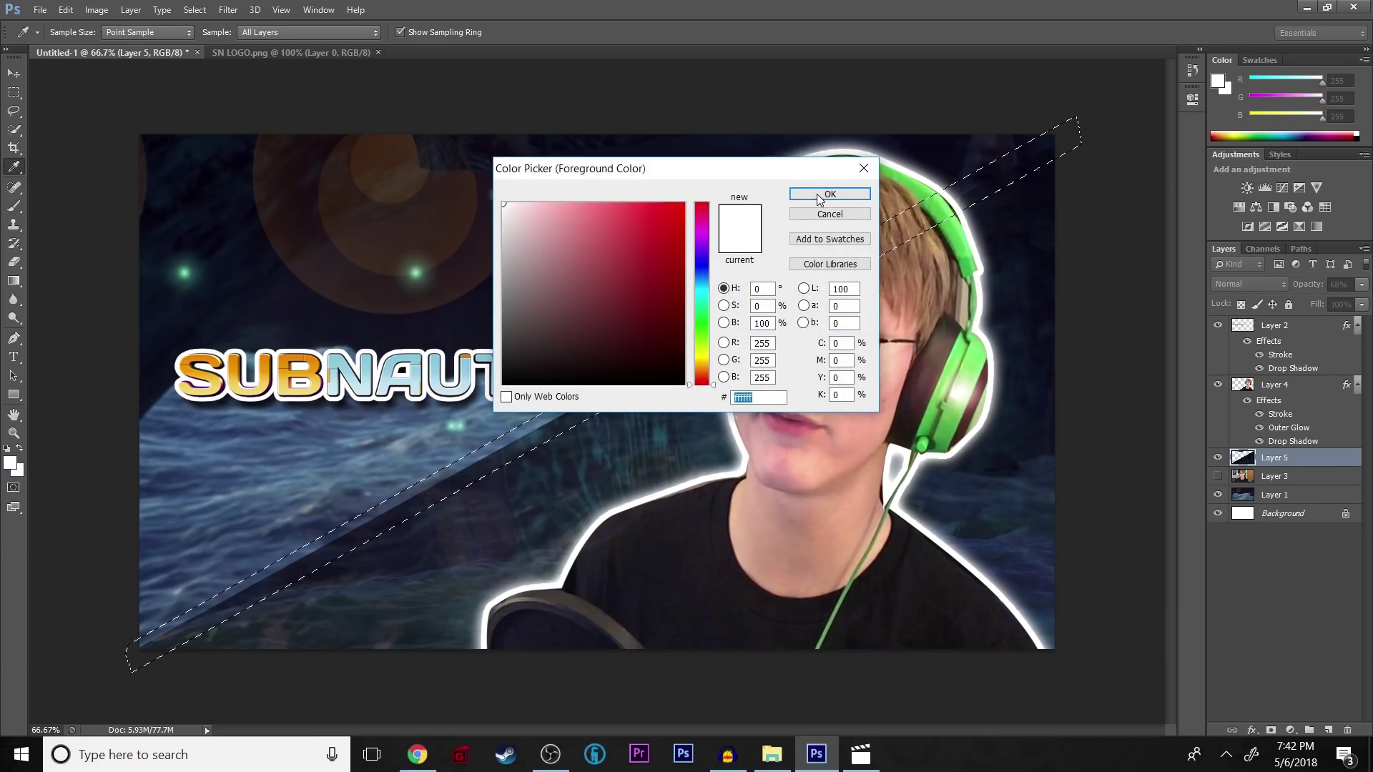
left_click(819, 199)
Paint the whole selected diagonal band white and, with the selection cleared, raise the cave layer's opacity to 100%.
mouse_move(629, 369)
left_mouse_down()
mouse_move(261, 552)
mouse_move(290, 591)
mouse_move(868, 254)
mouse_move(1114, 79)
mouse_move(1015, 152)
left_mouse_up()
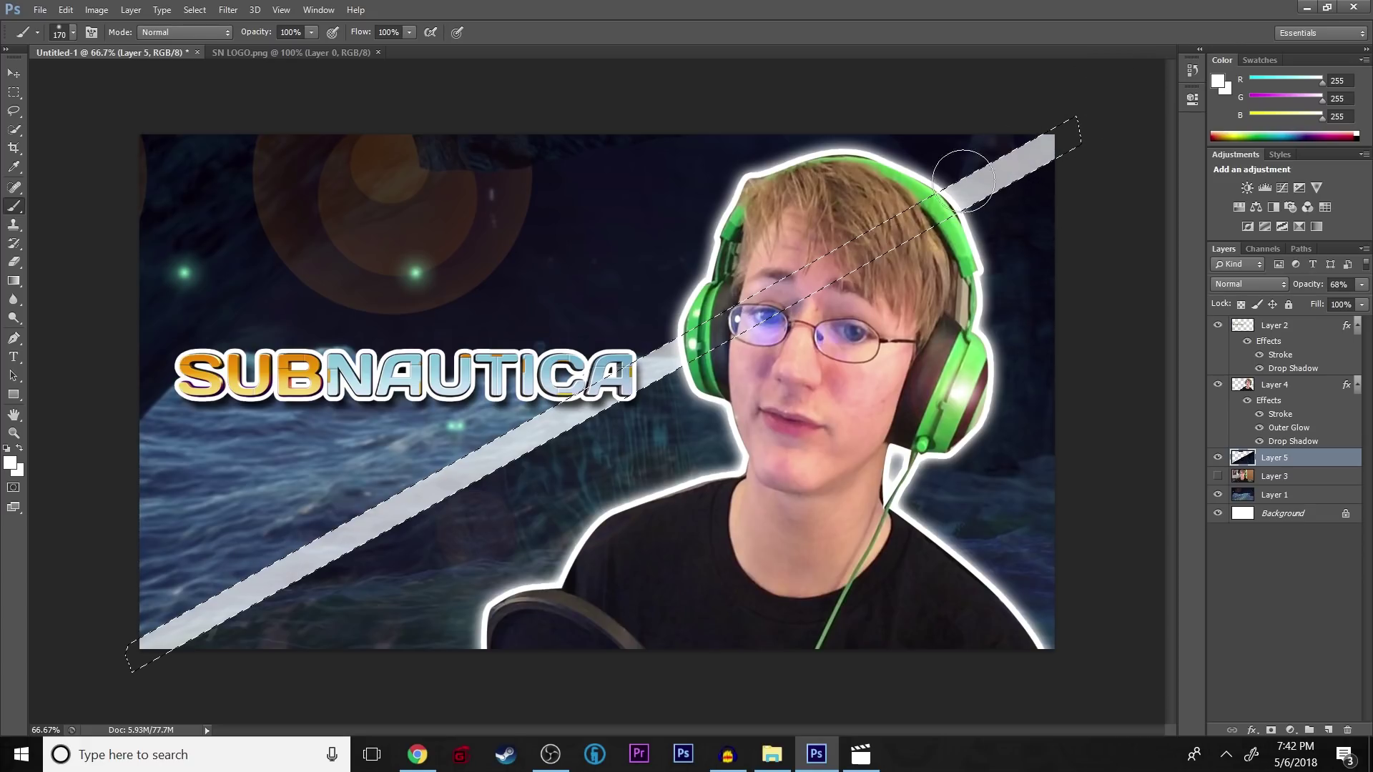
key("ctrl+d")
left_click(1361, 285)
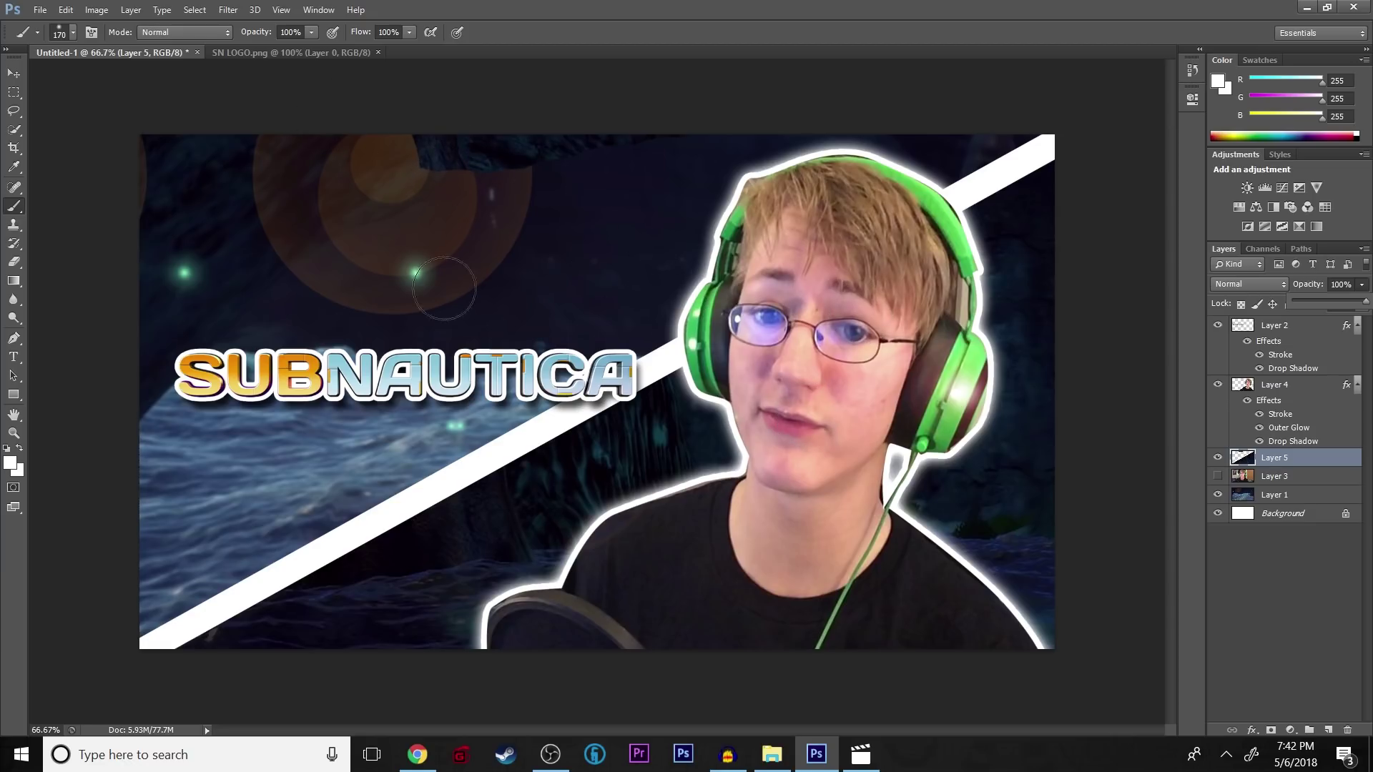
left_click(14, 72)
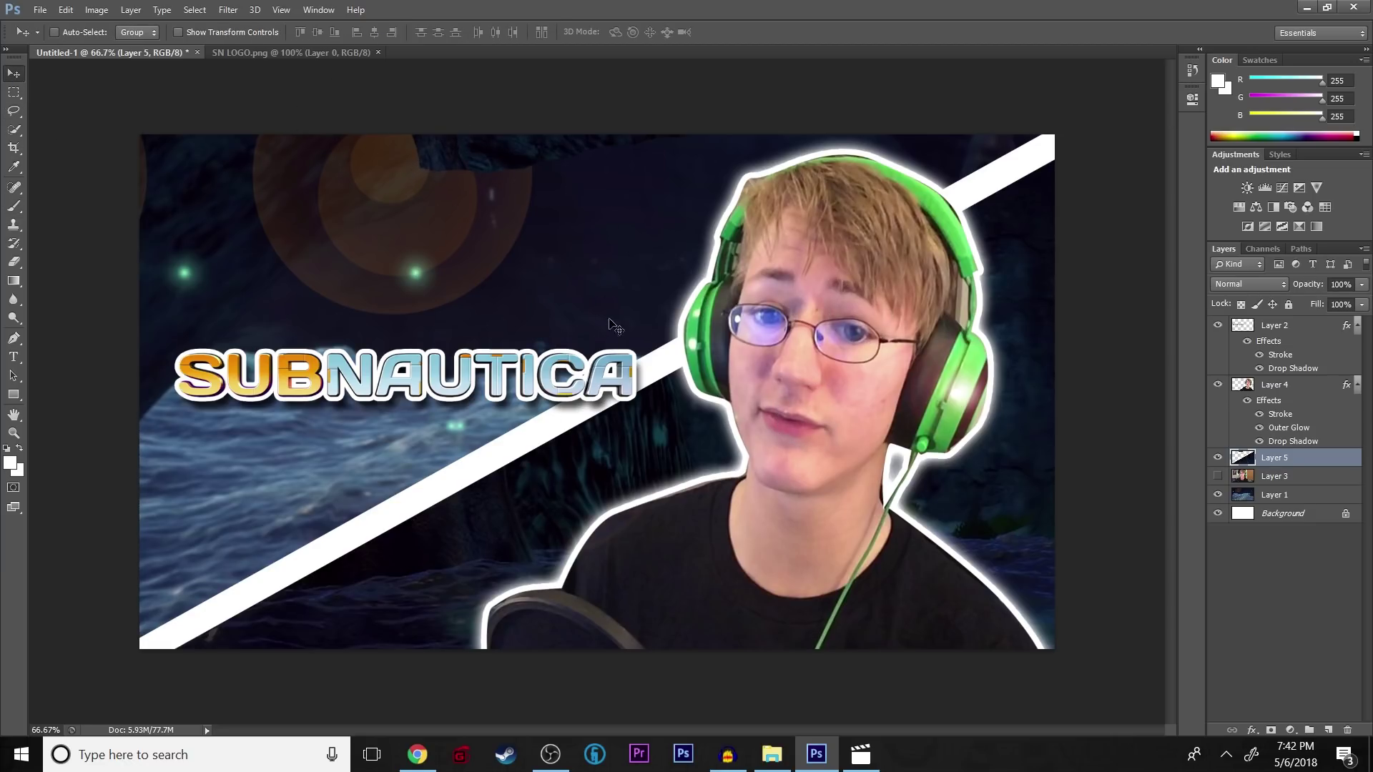
left_click_drag(408, 367, 420, 383)
key("ctrl+z")
left_click(13, 262)
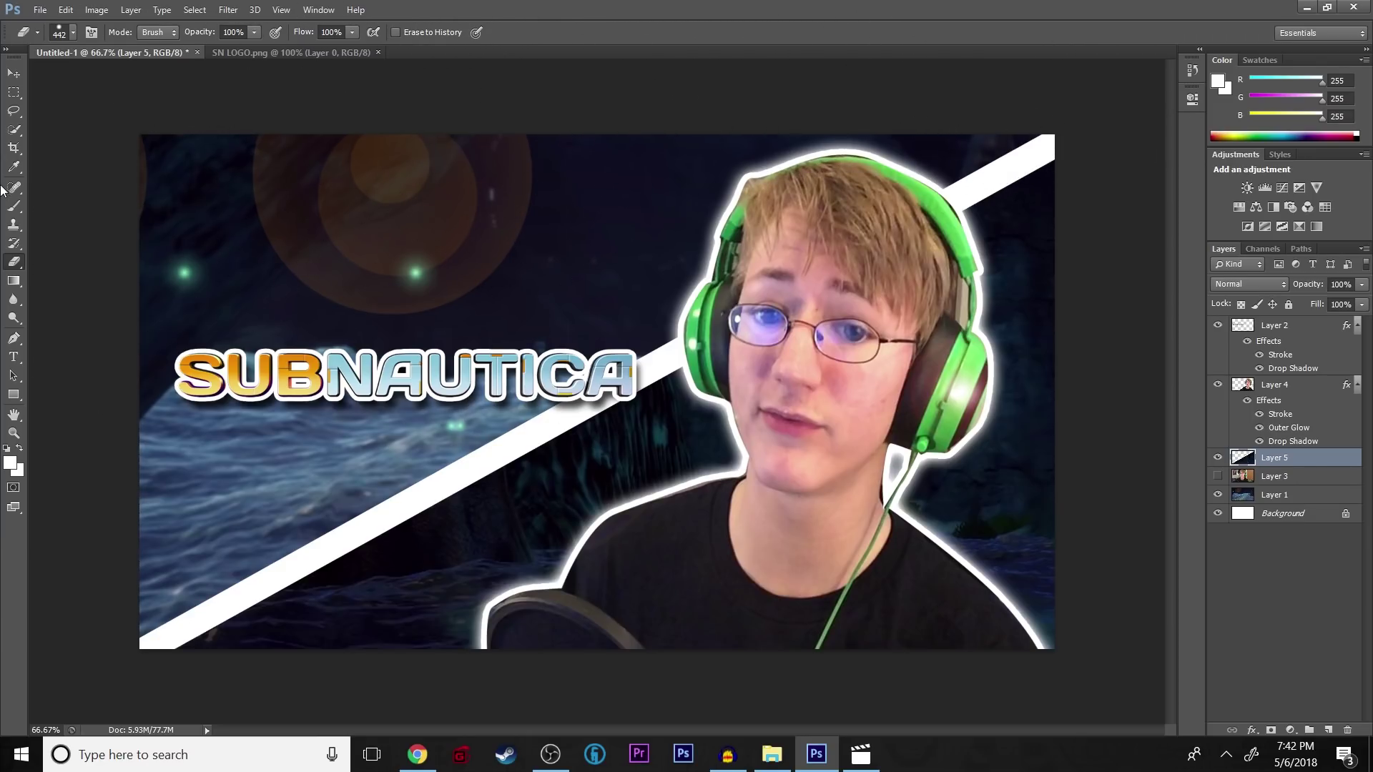
left_click(14, 72)
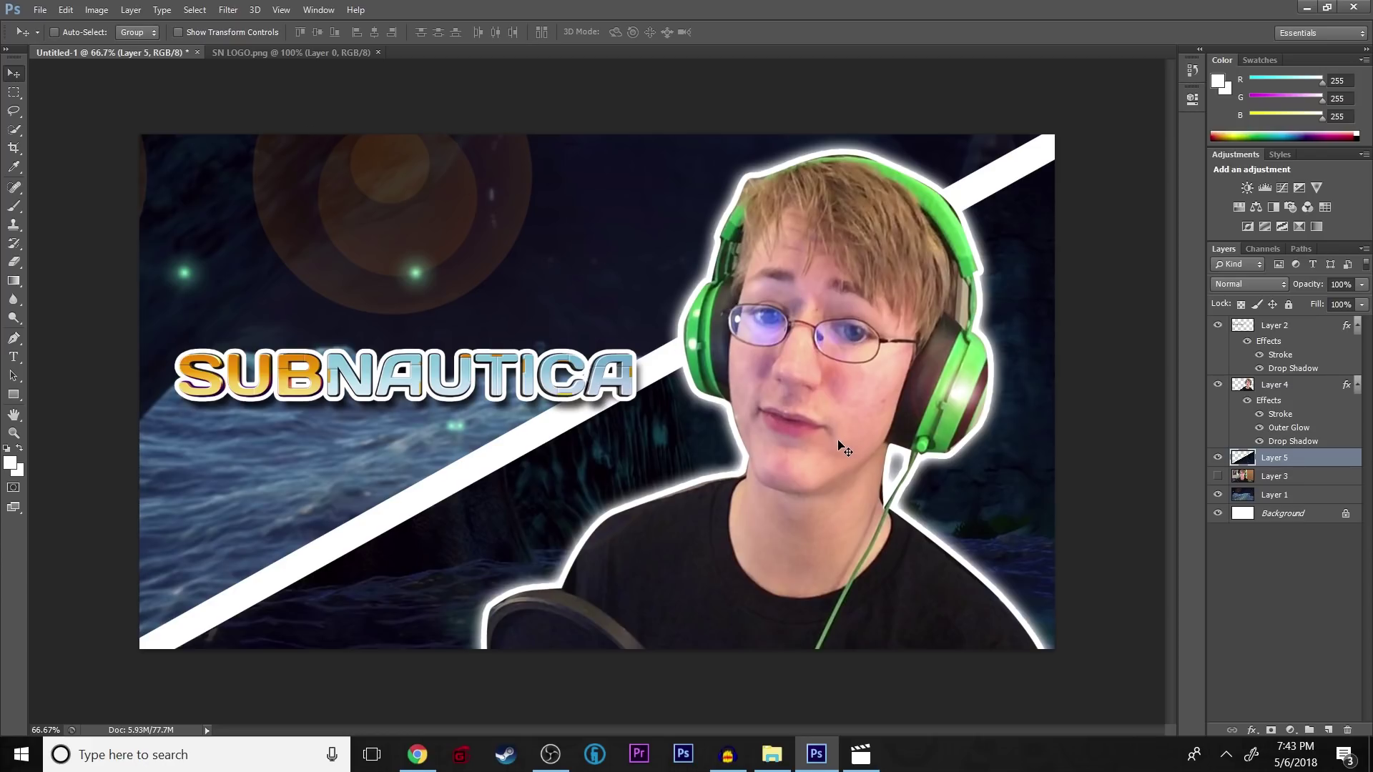
Save the thumbnail to the Desktop as a JPEG named Subnautica 324234 at maximum quality 12.
left_click(47, 9)
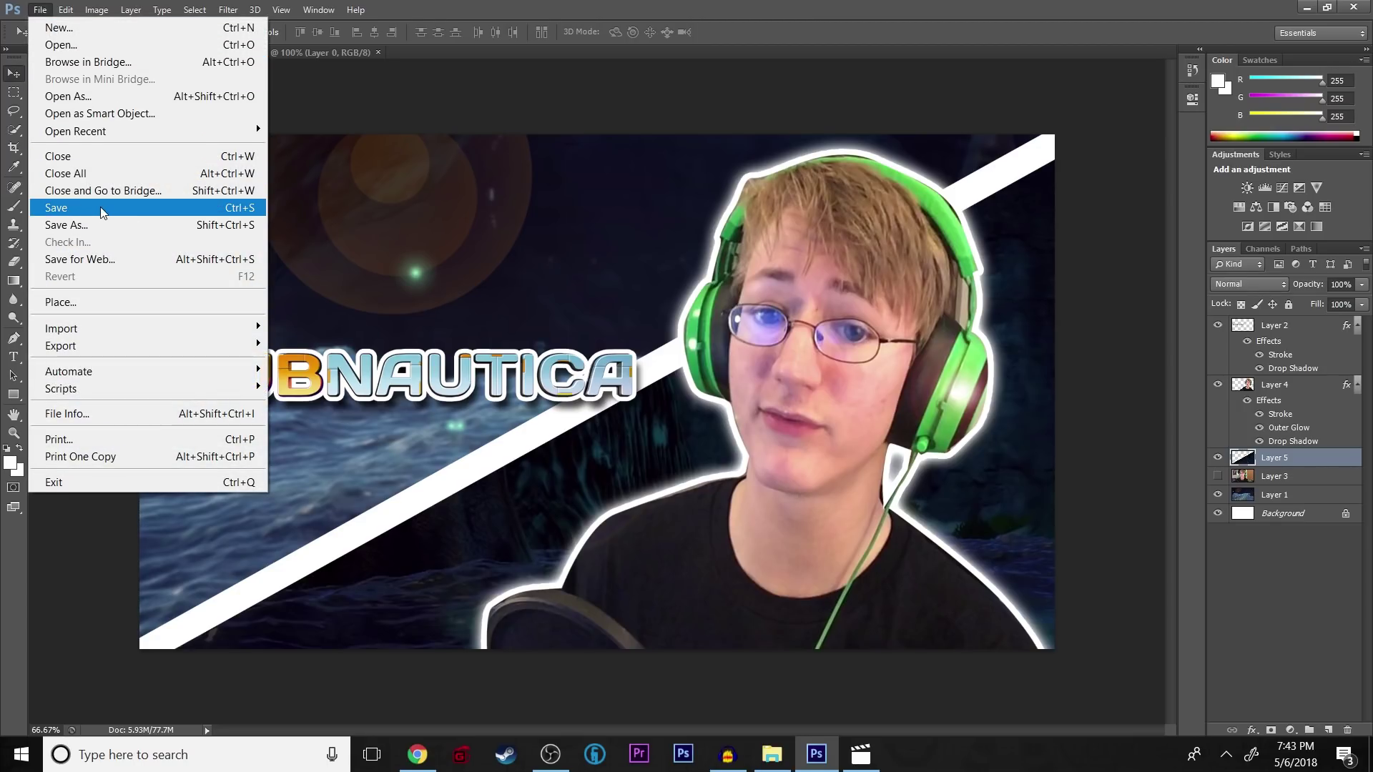
left_click(112, 225)
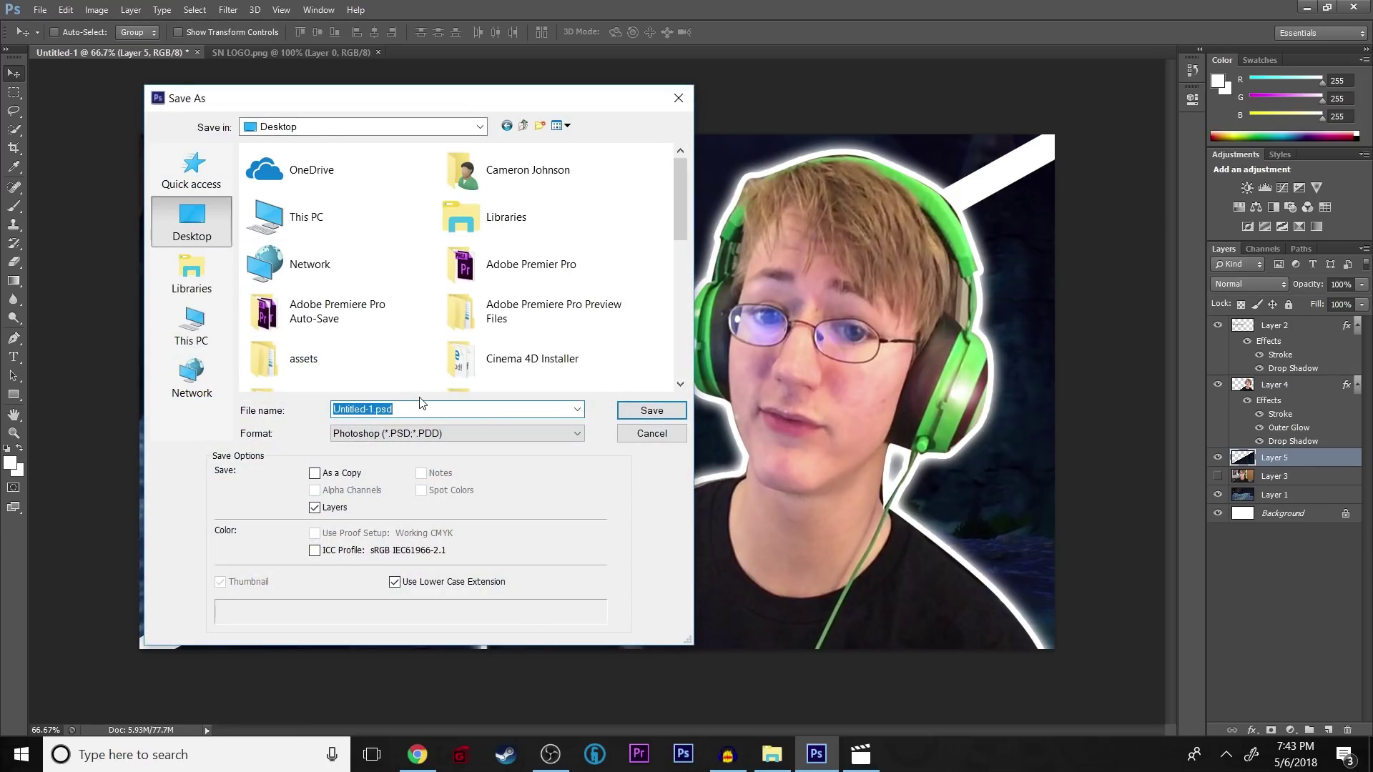
type("Subnautica ")
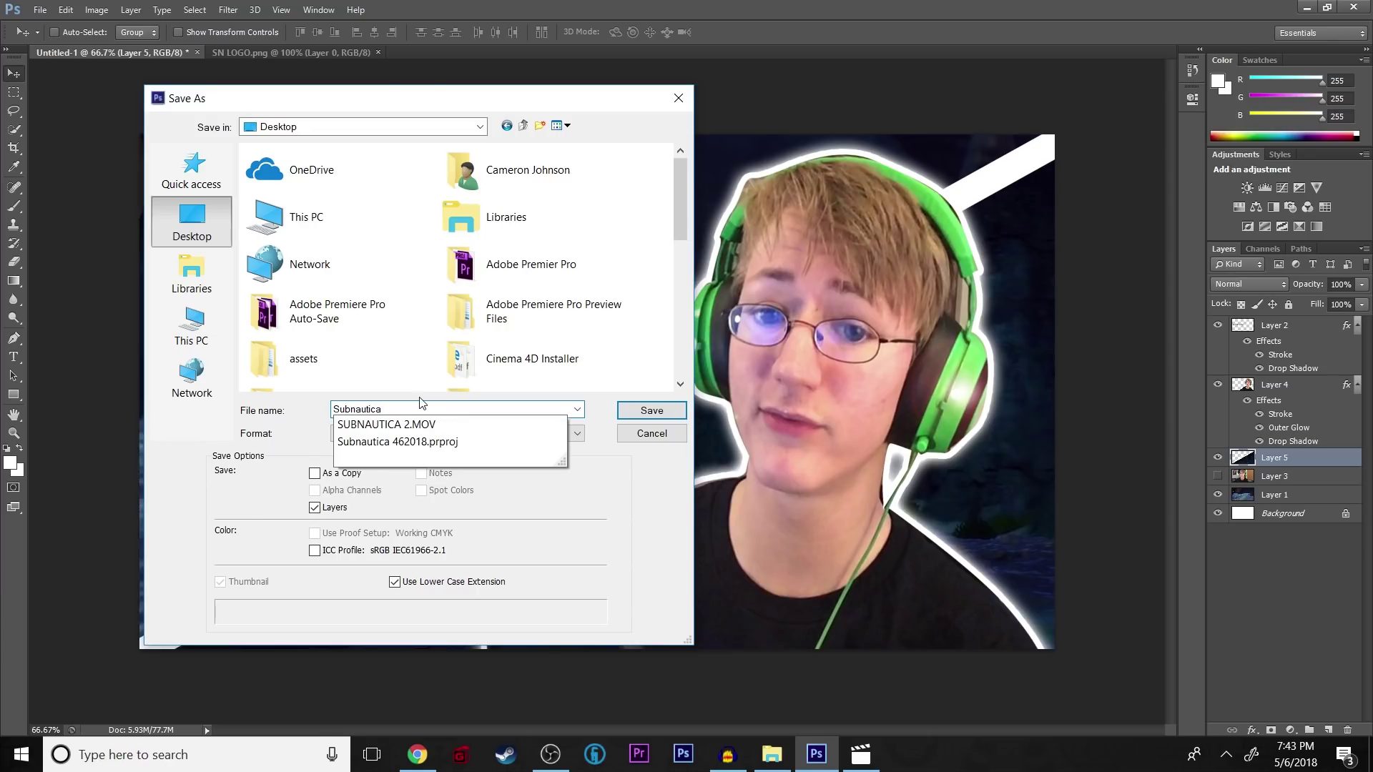
type("324234")
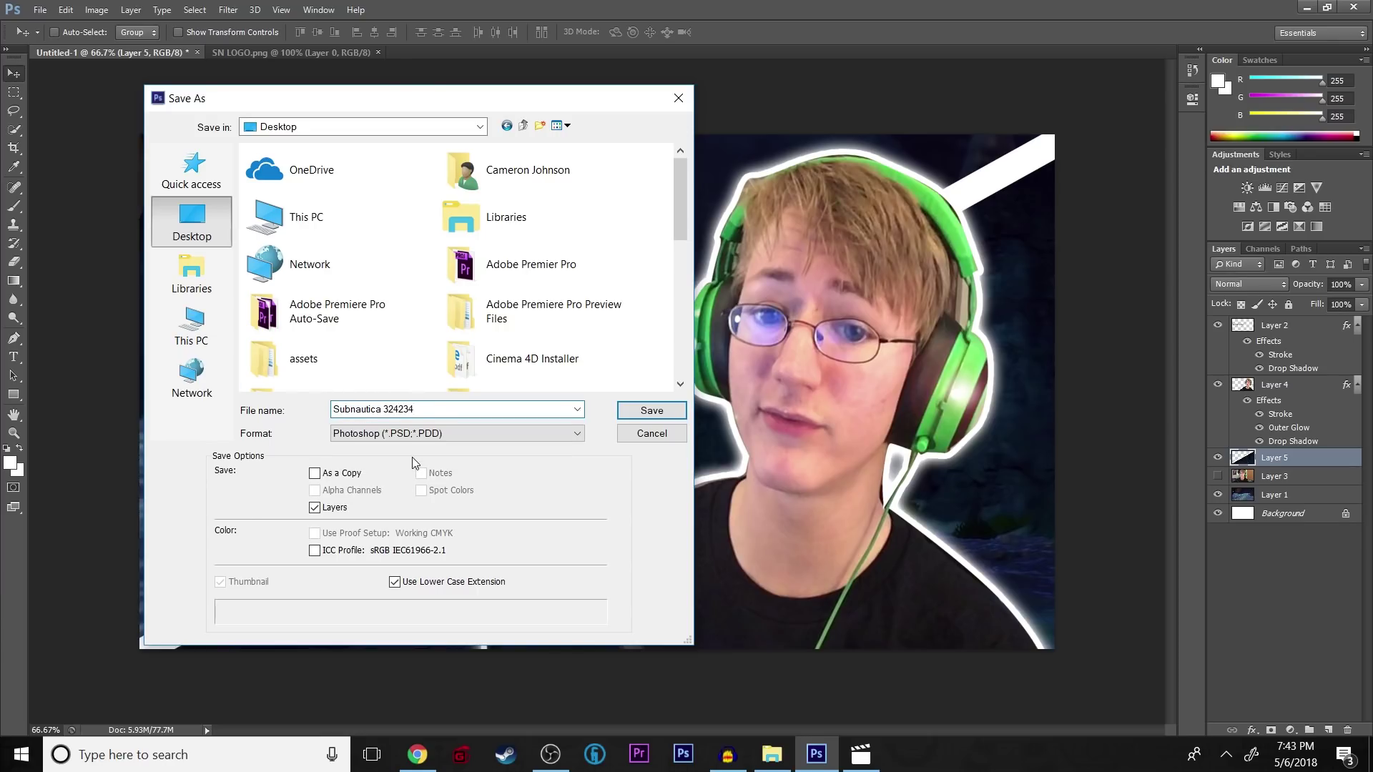
left_click(429, 433)
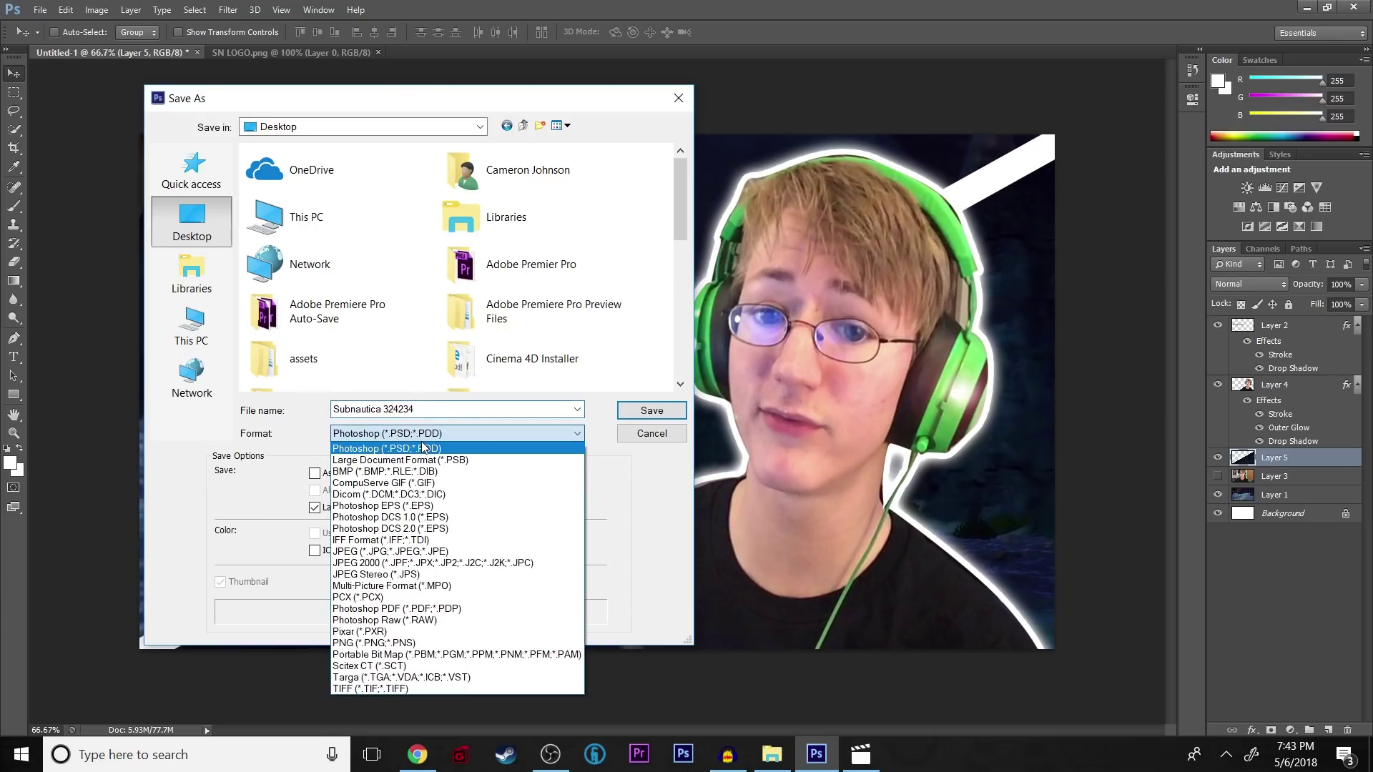
left_click(451, 551)
left_click(641, 413)
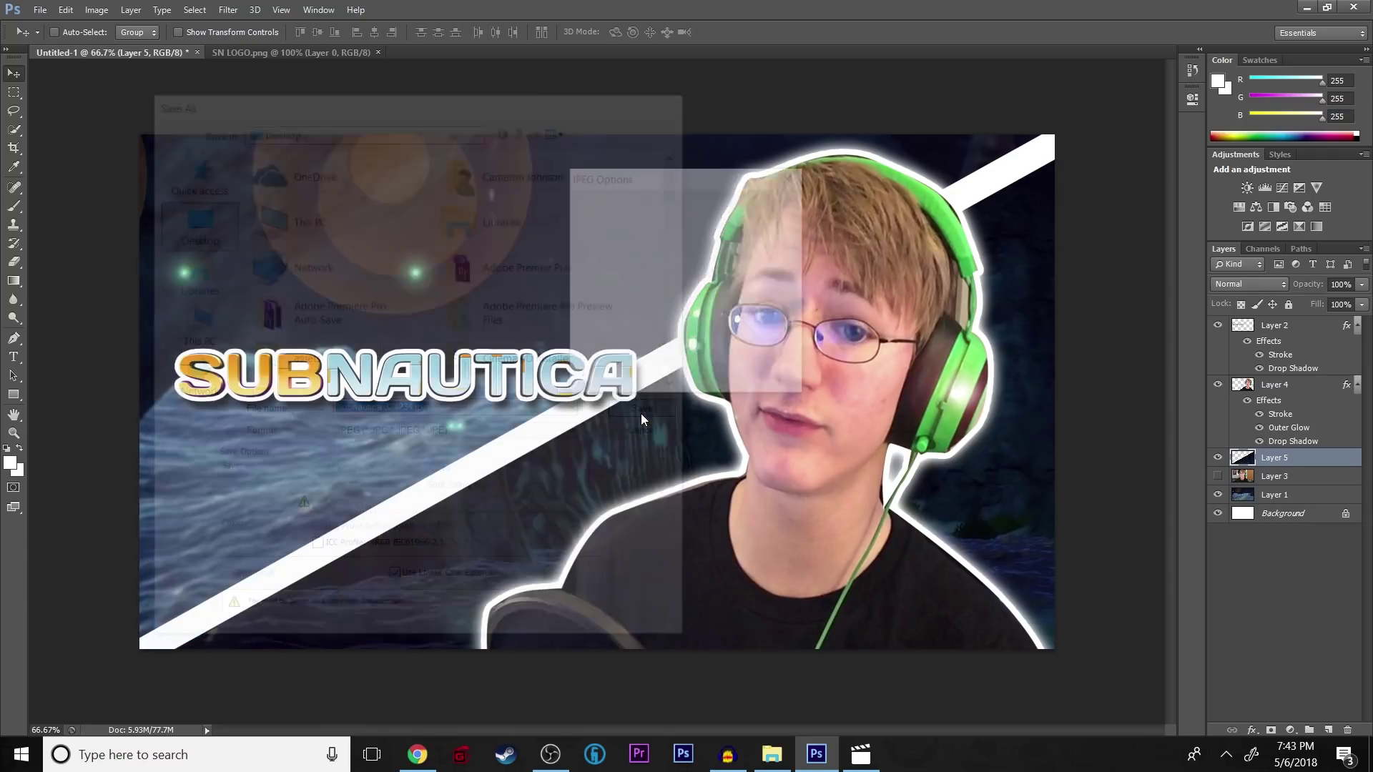
left_click_drag(676, 273, 772, 276)
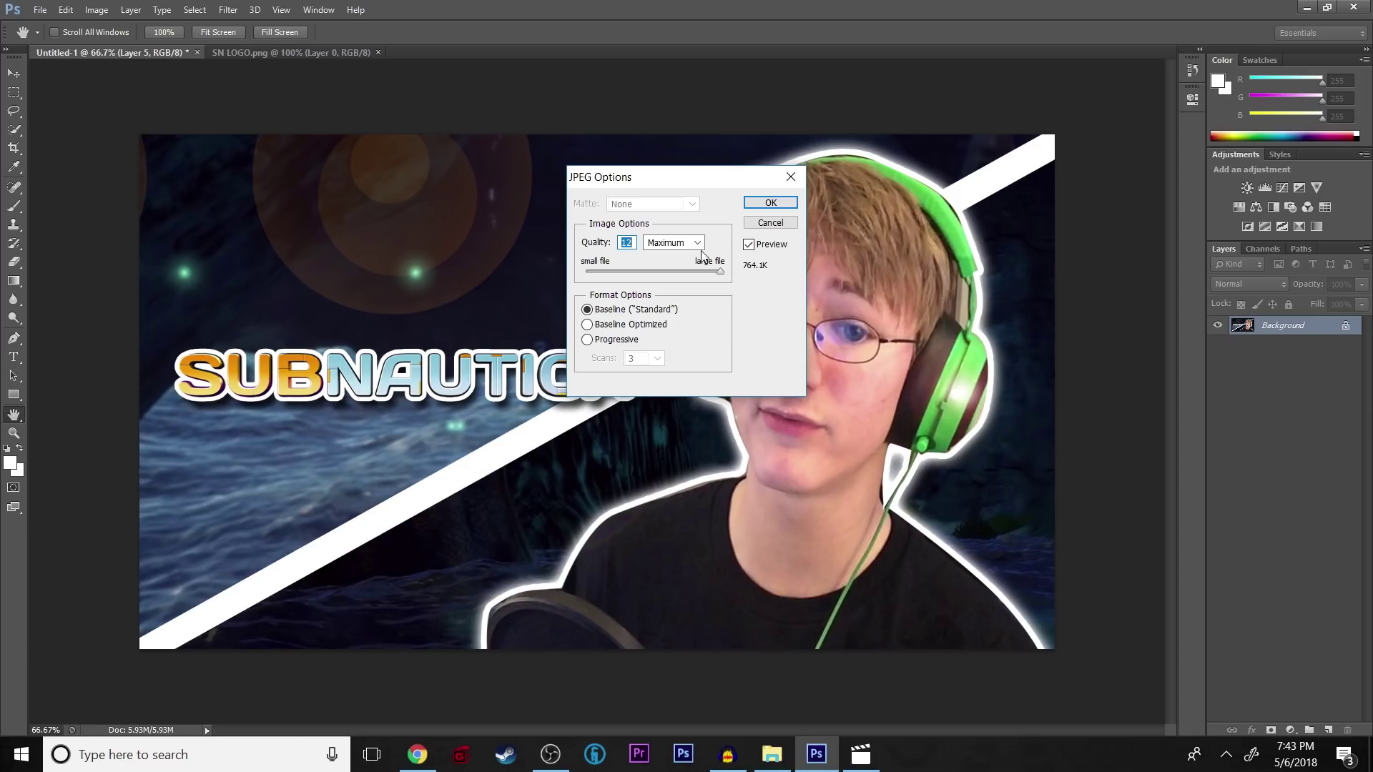
left_click(771, 202)
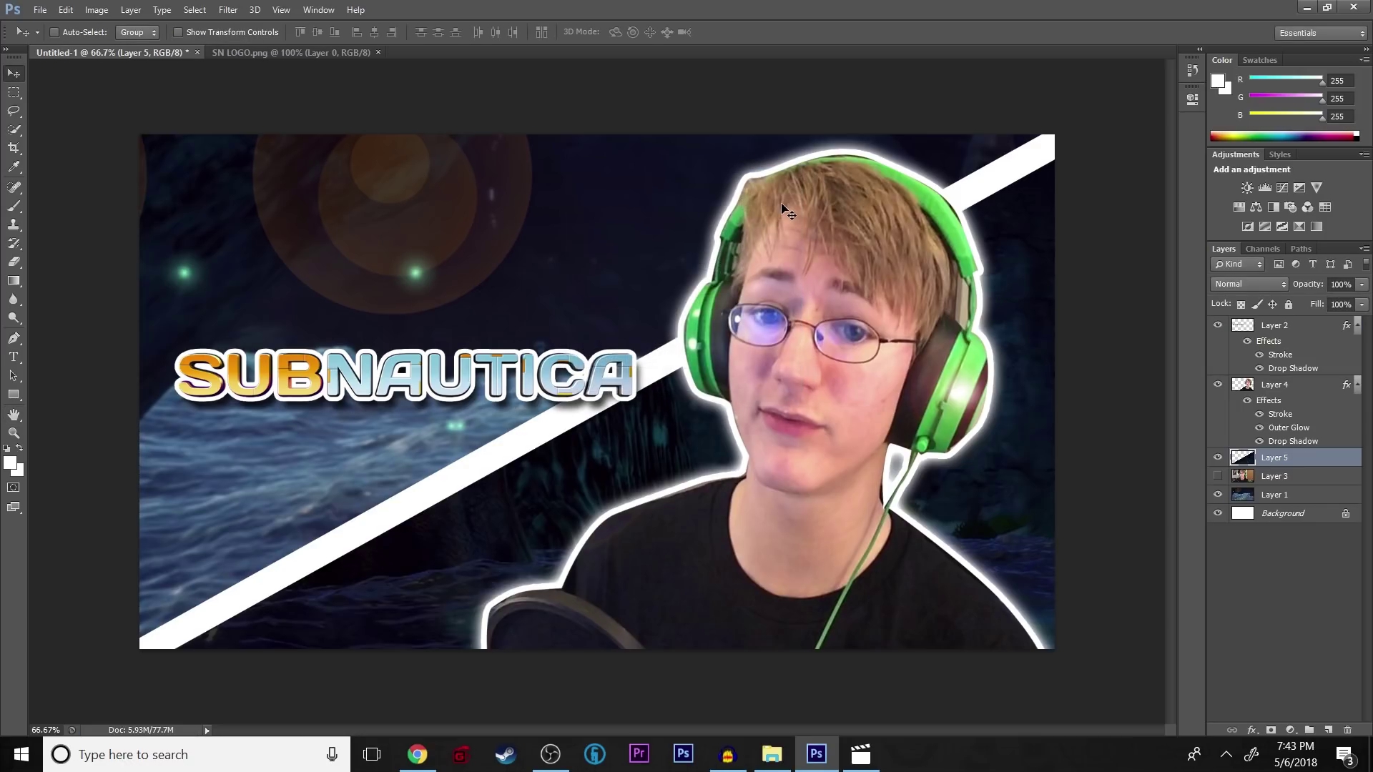
Search Windows for Subnautica, view the exported thumbnail maximised in Photos, and close it.
left_click(286, 761)
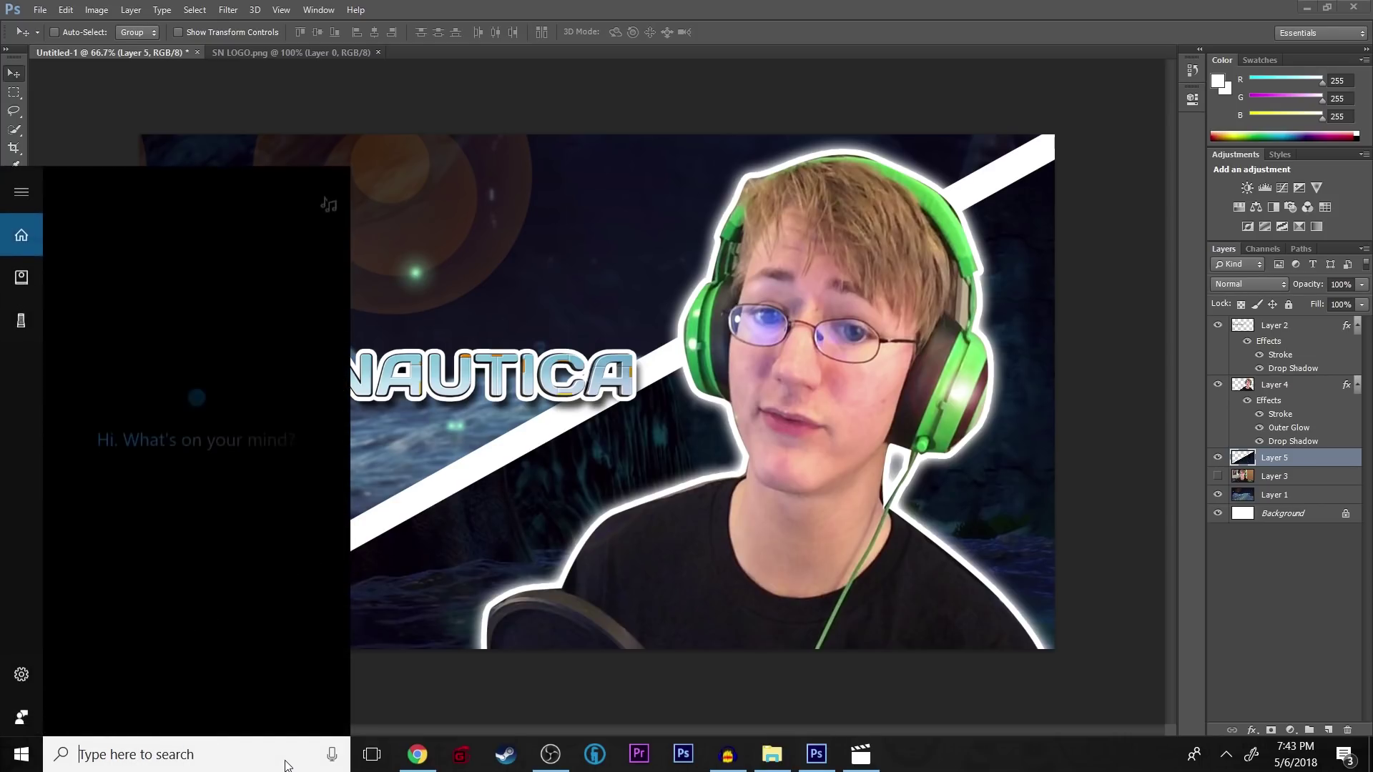
type("Subnautica")
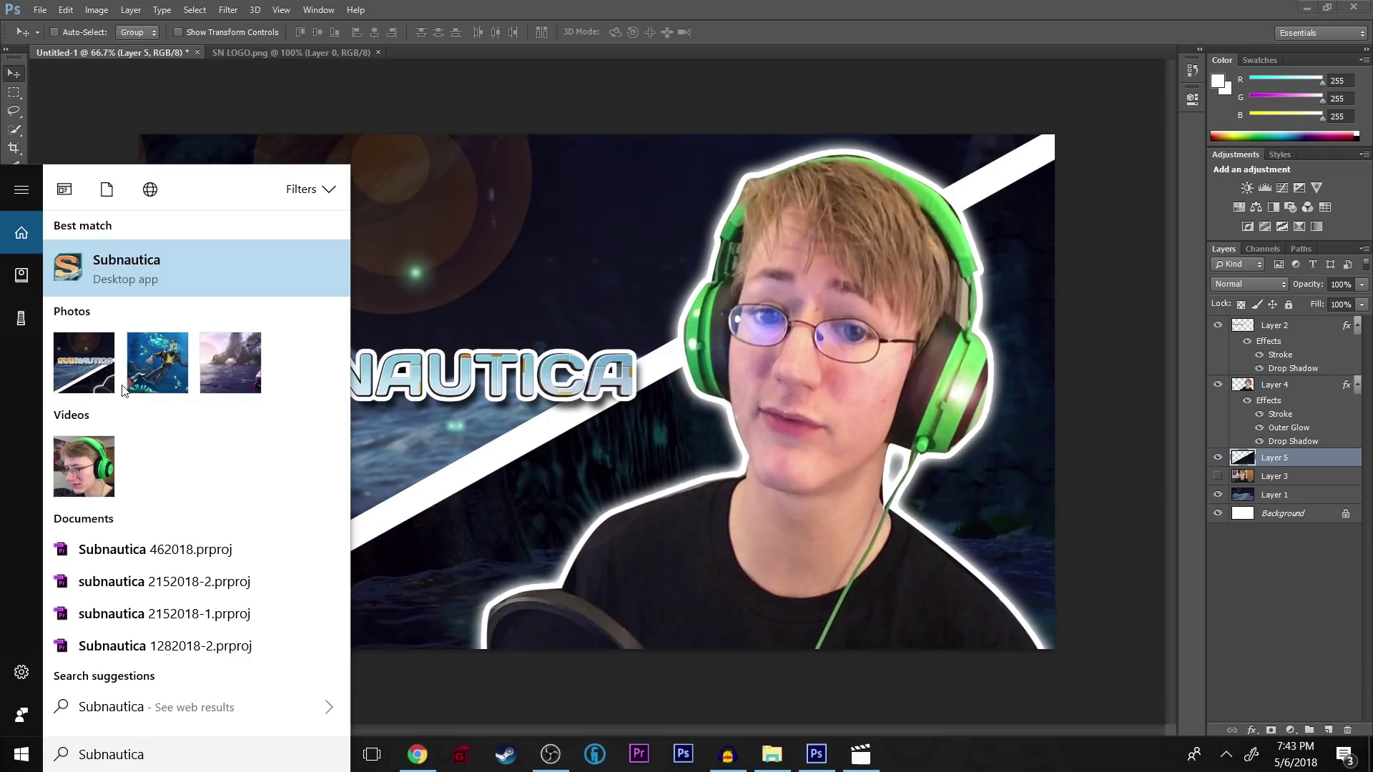
left_click(105, 356)
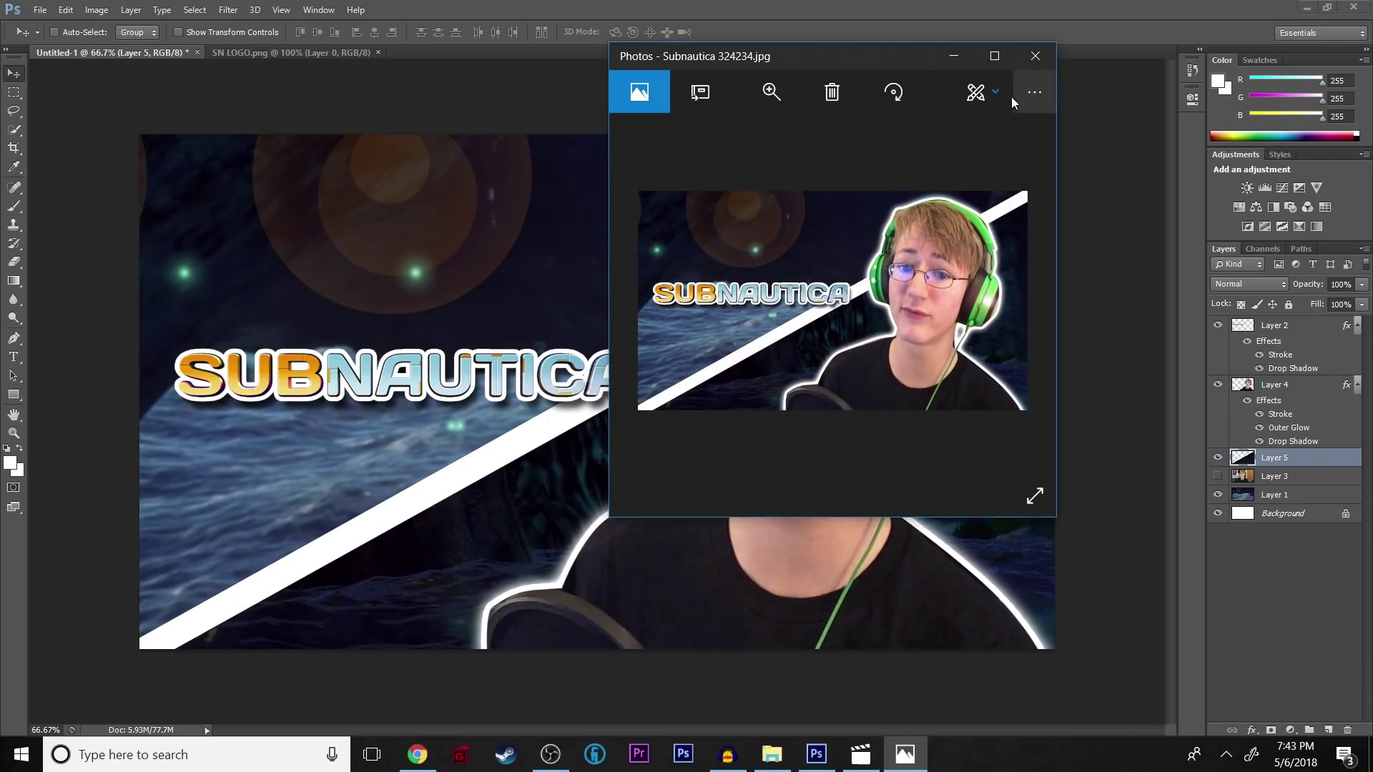
left_click(992, 58)
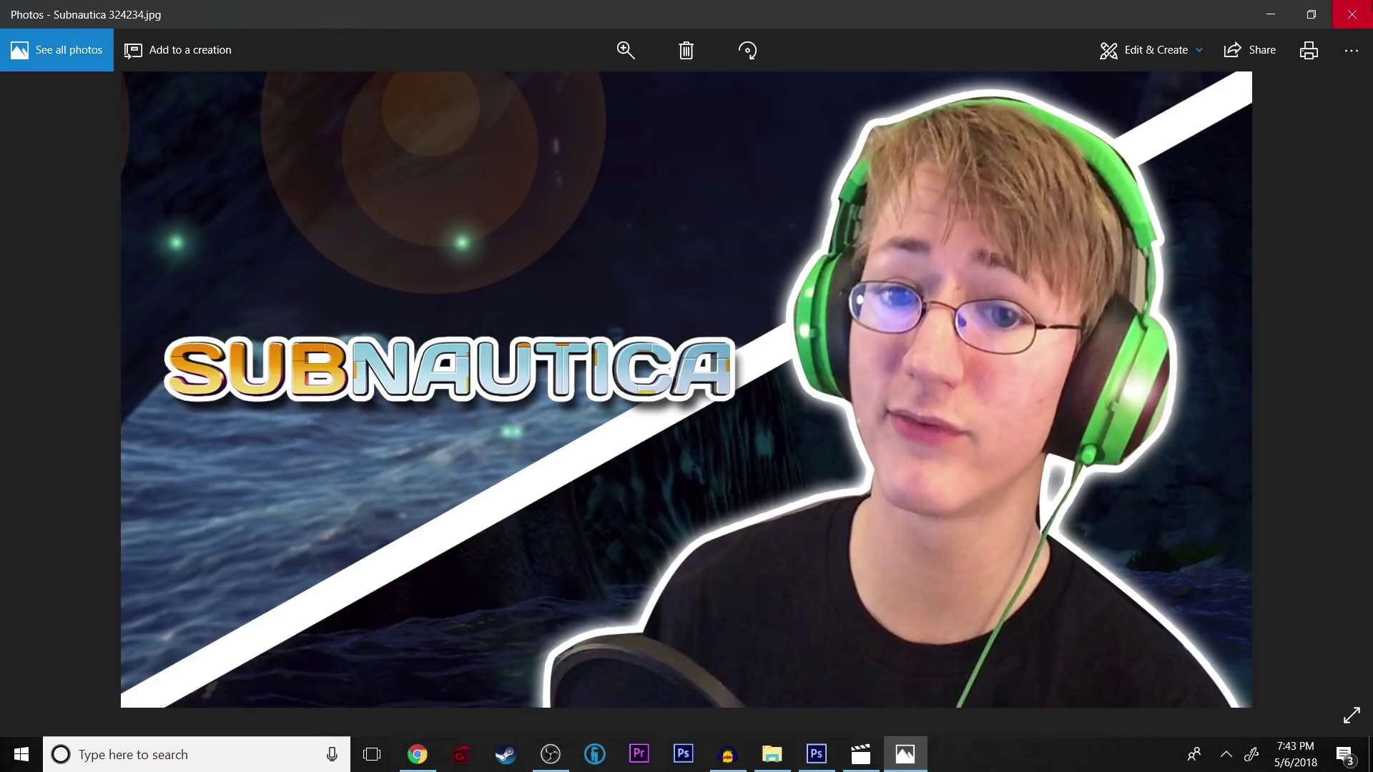
left_click(1351, 14)
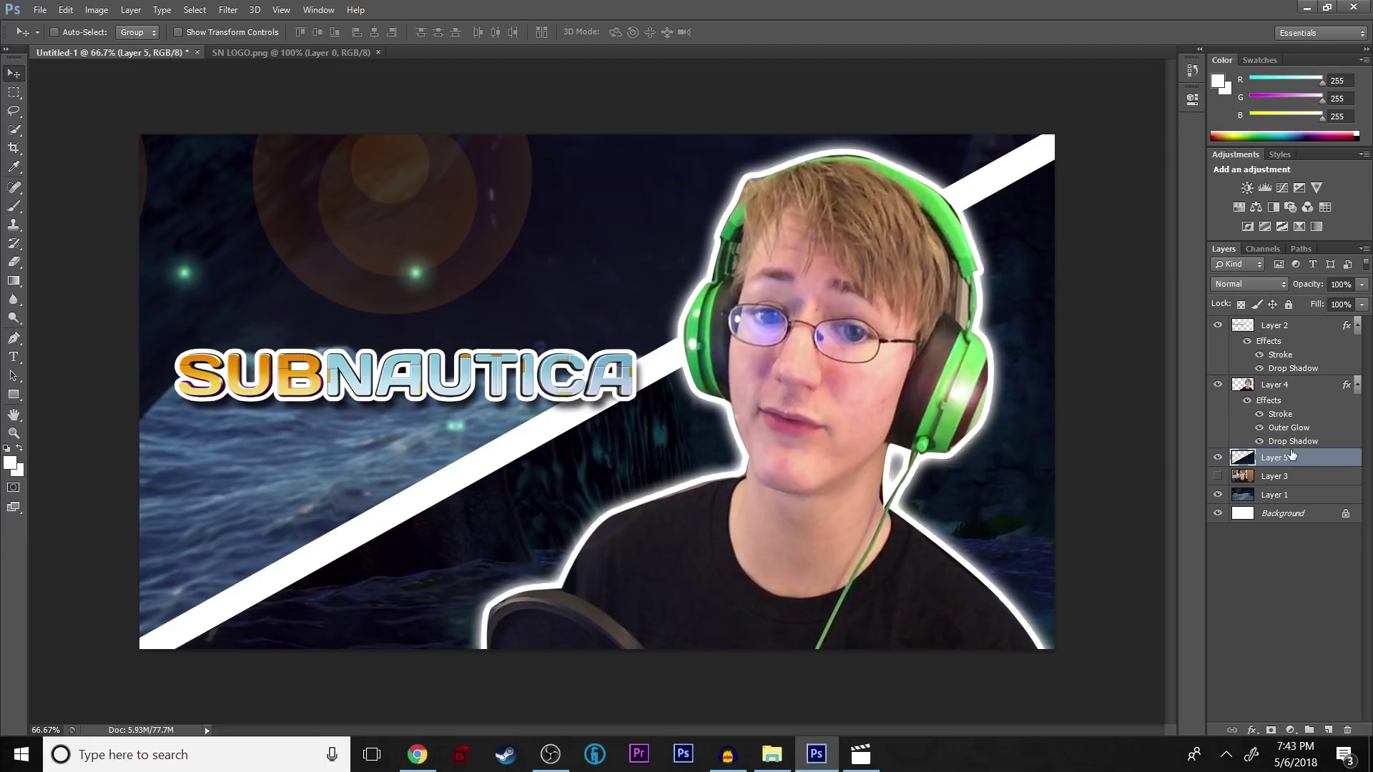
Scale the presenter cut-out to about 94%, rotate it about -3.2°, and reposition it against the canvas's lower-right corner.
left_click(1283, 390)
key("ctrl+t")
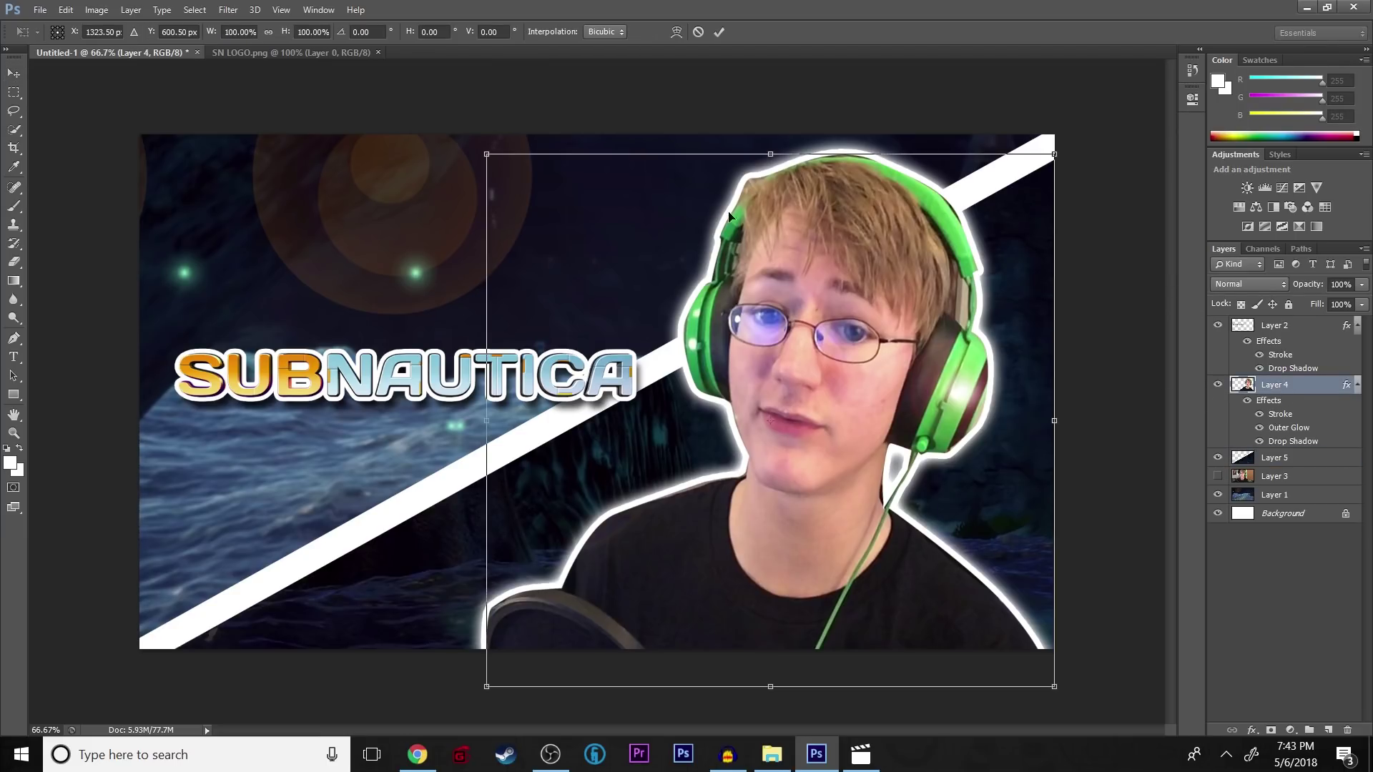
left_click_drag(506, 165, 547, 185)
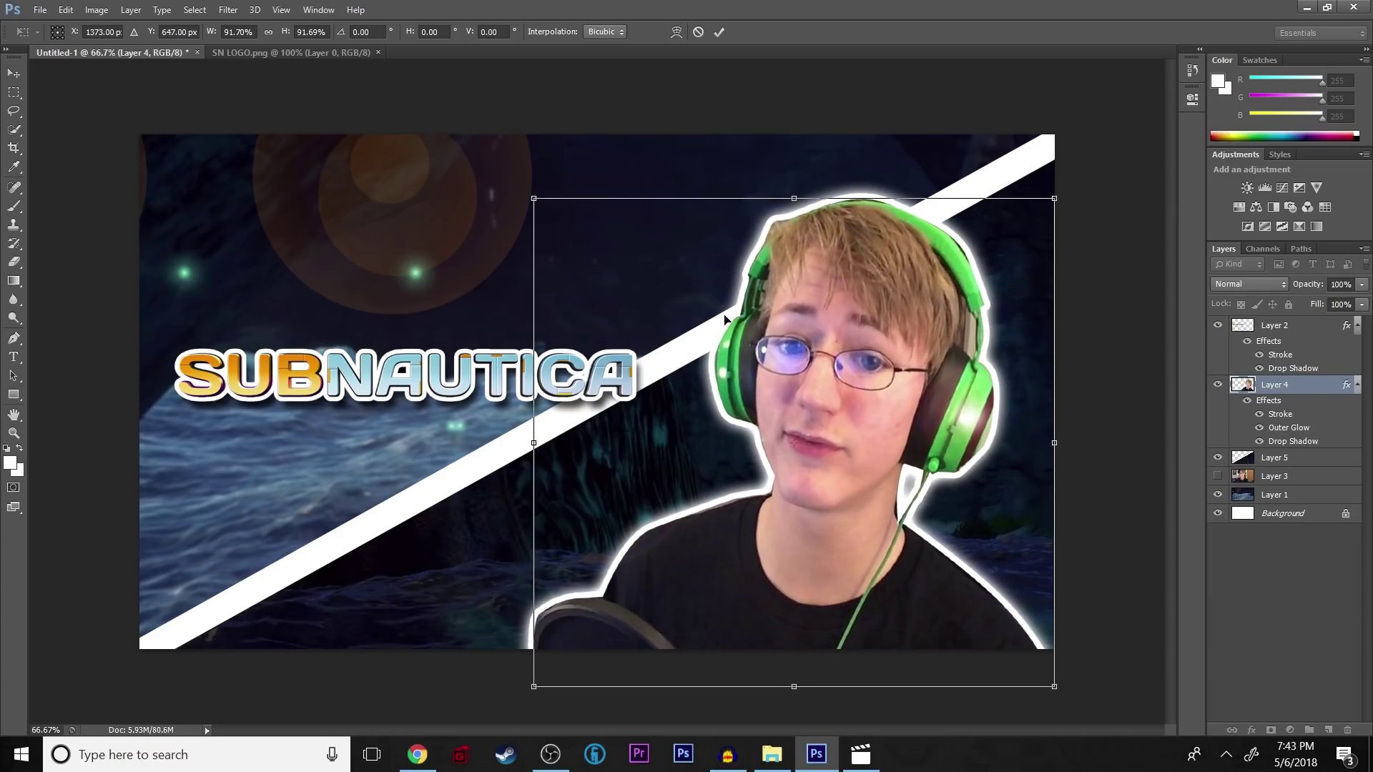
left_click_drag(775, 348, 707, 327)
left_click_drag(1053, 146, 991, 151)
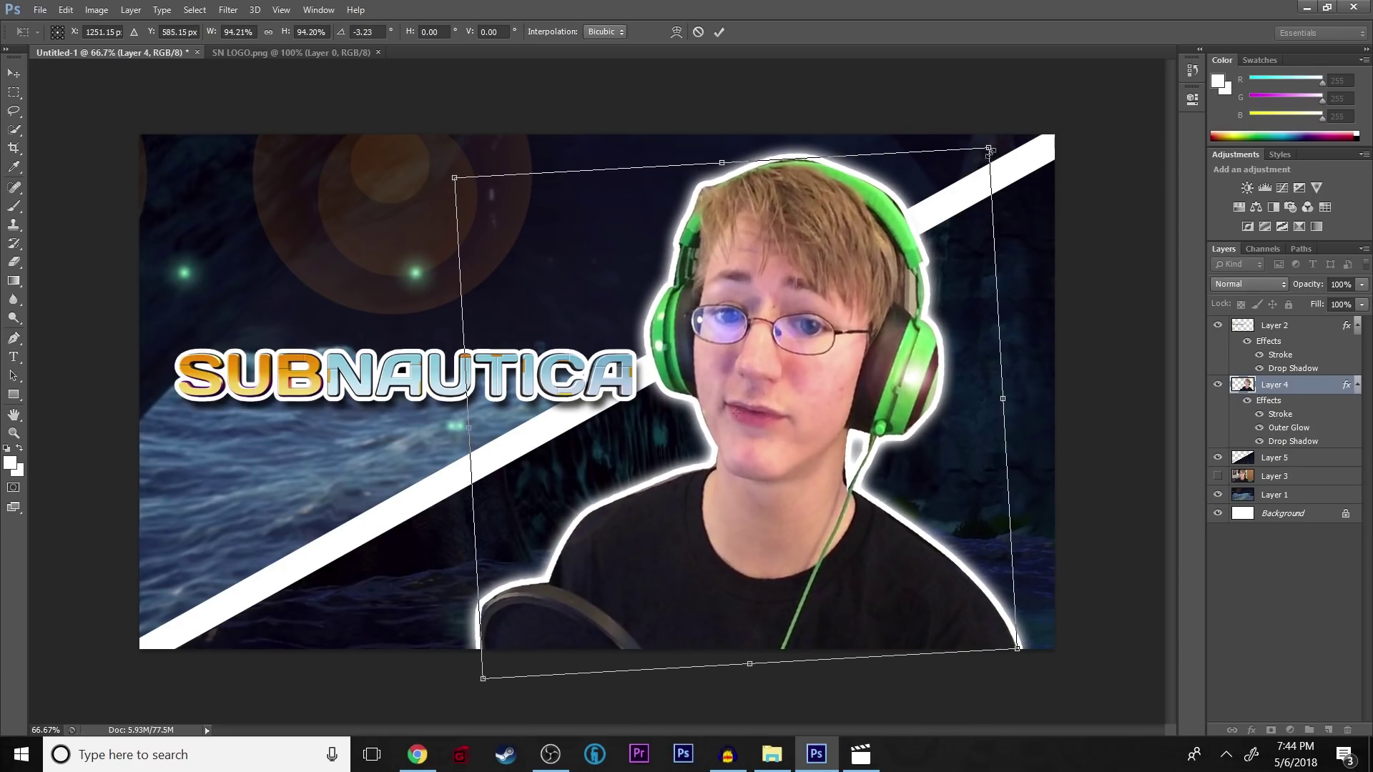
key("Return")
left_click_drag(839, 313, 863, 326)
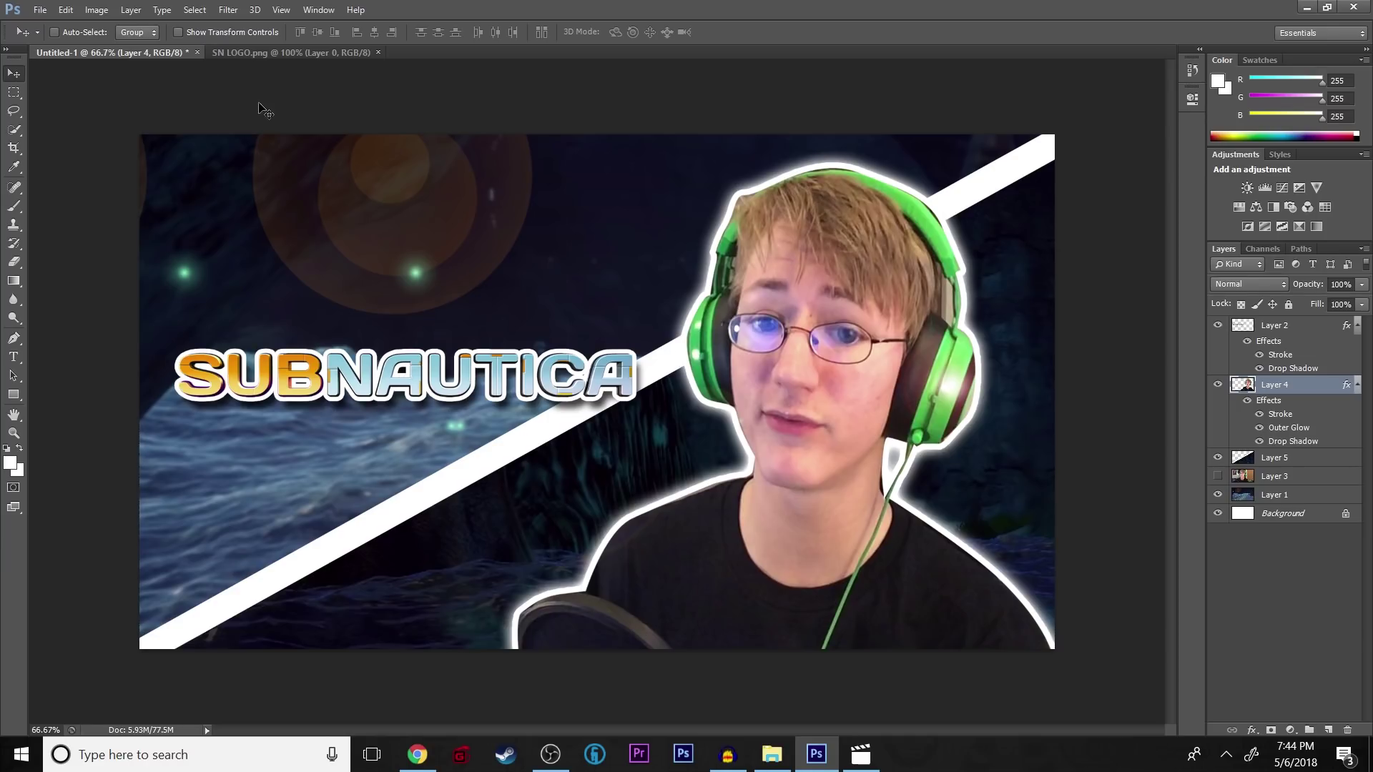
Save the adjusted thumbnail to the Desktop as a JPEG named 1 at maximum quality 12.
left_click(40, 9)
left_click(111, 224)
type("Sbu")
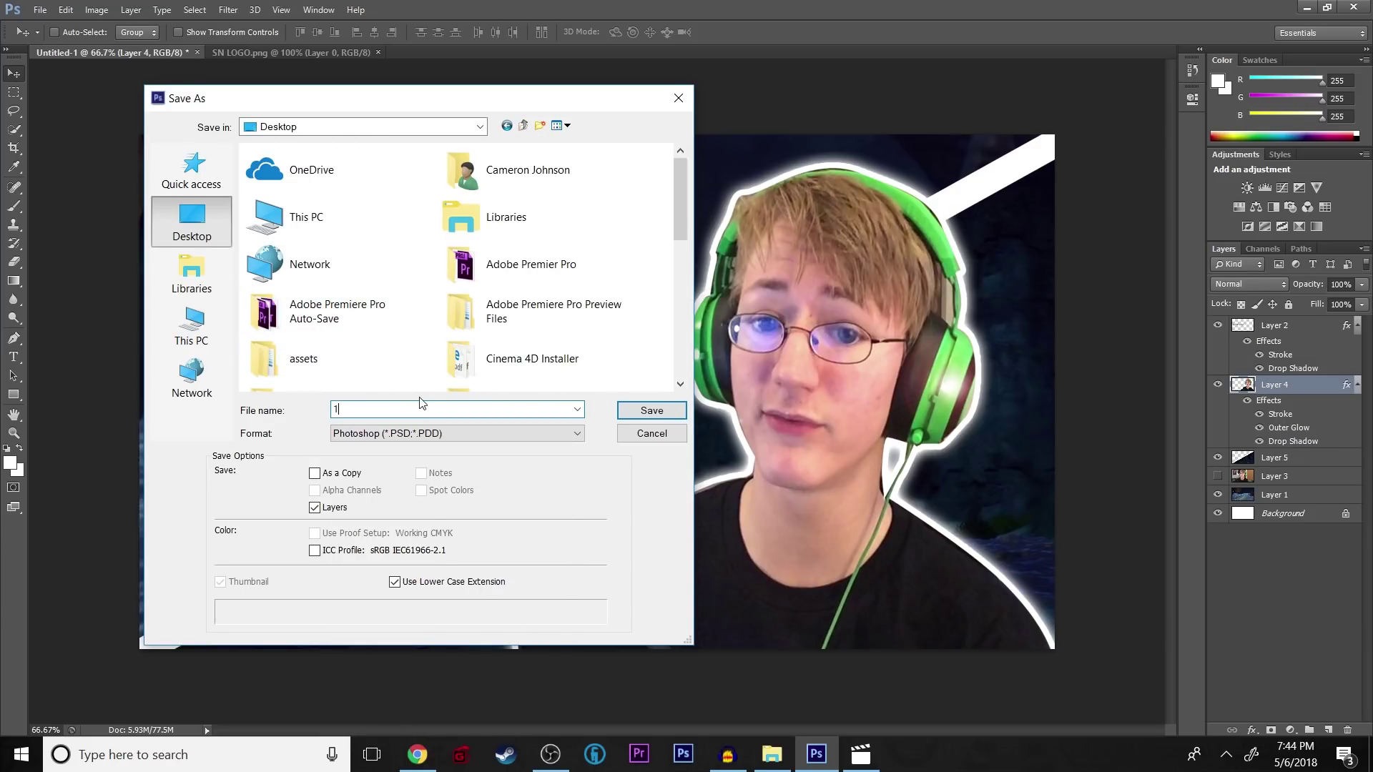
left_click(378, 433)
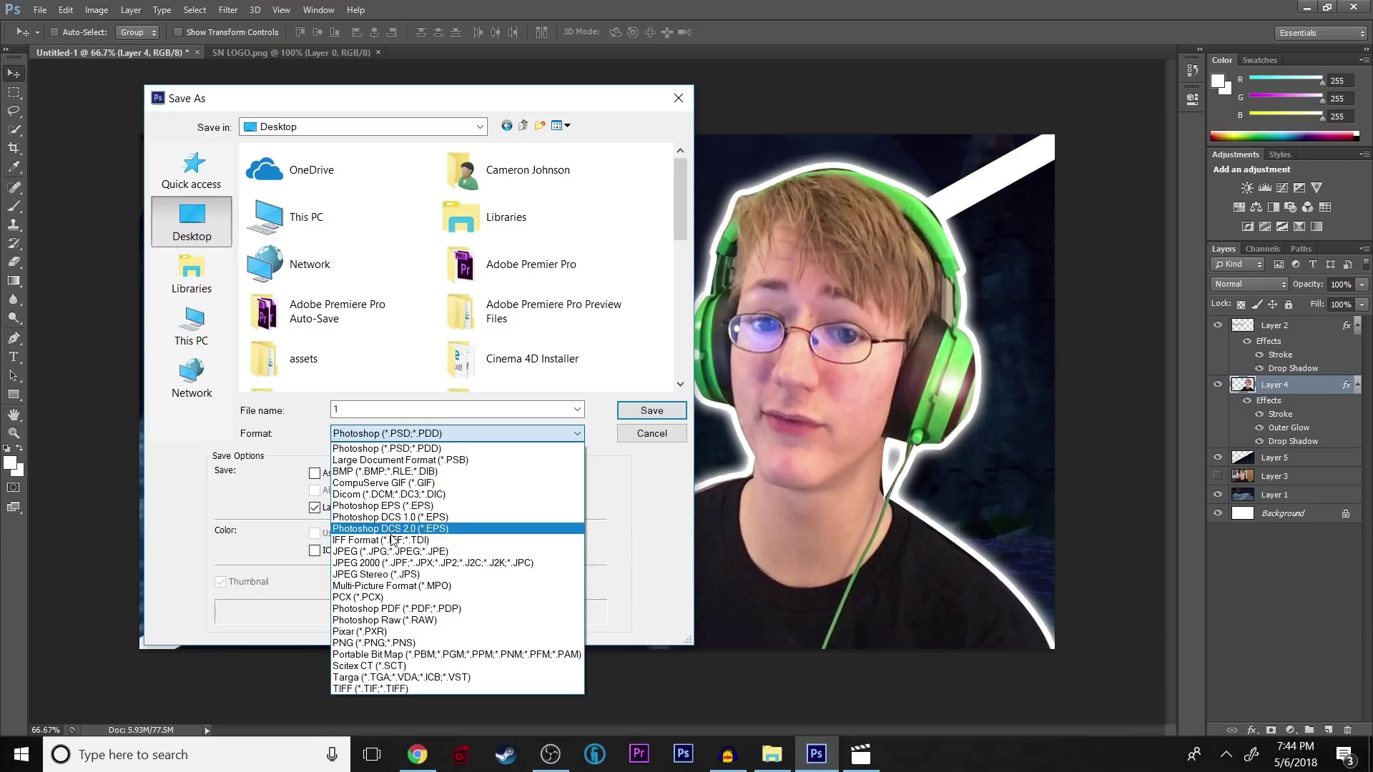
left_click(418, 550)
left_click(649, 411)
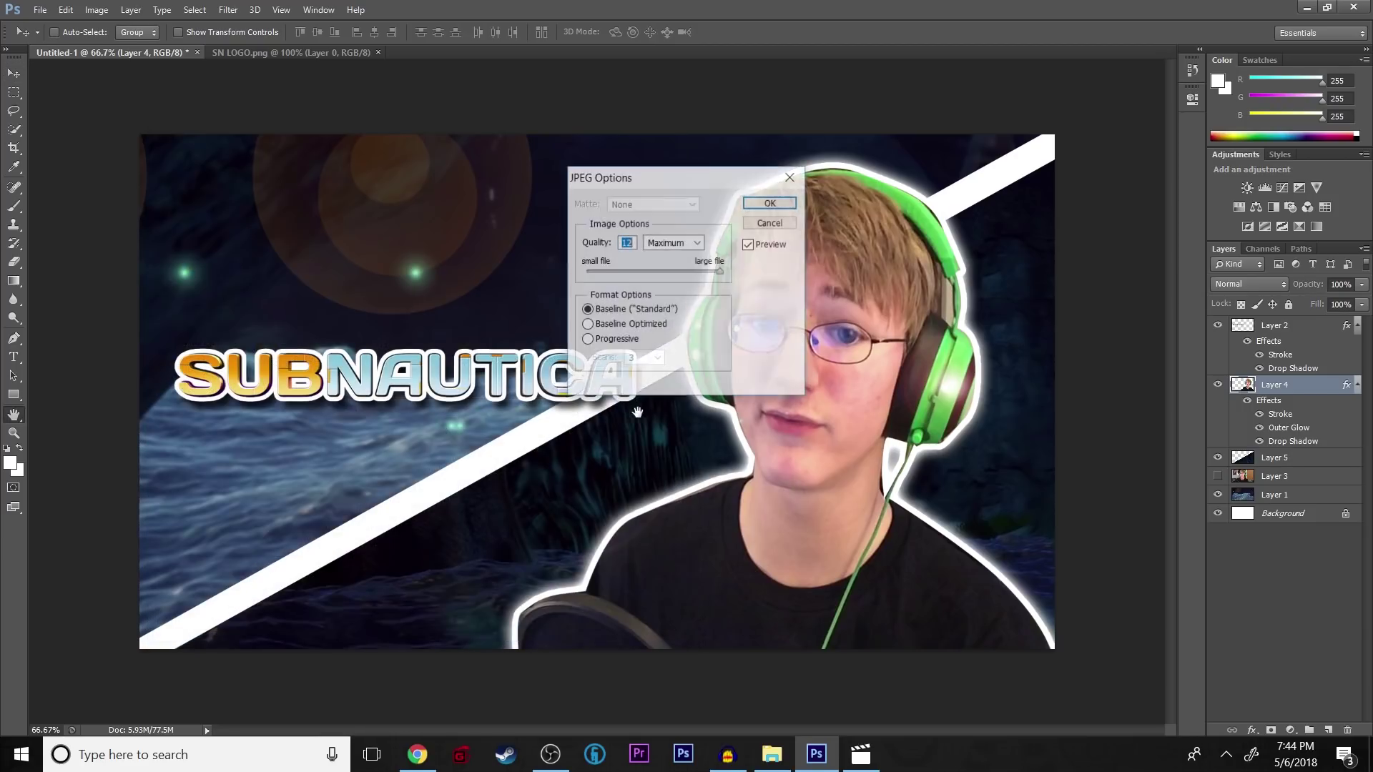
left_click(764, 203)
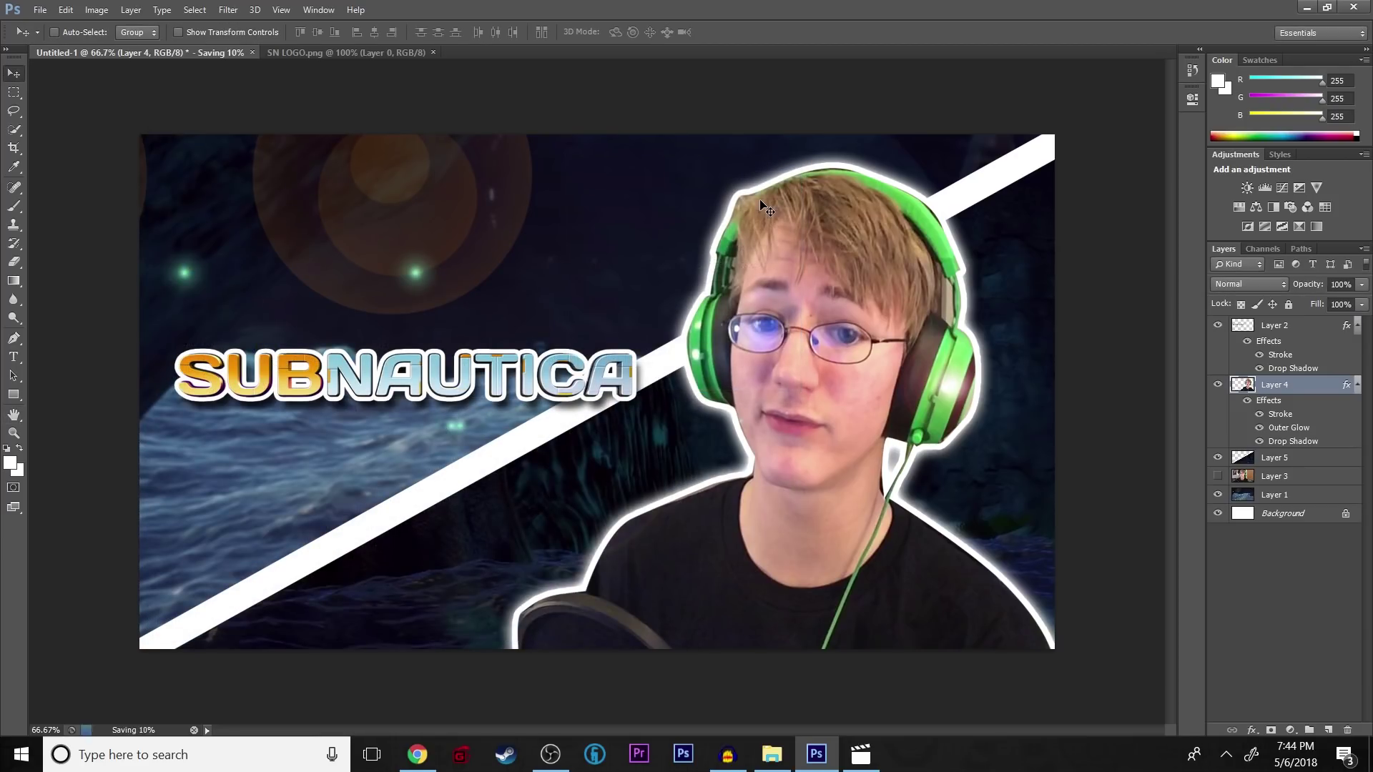